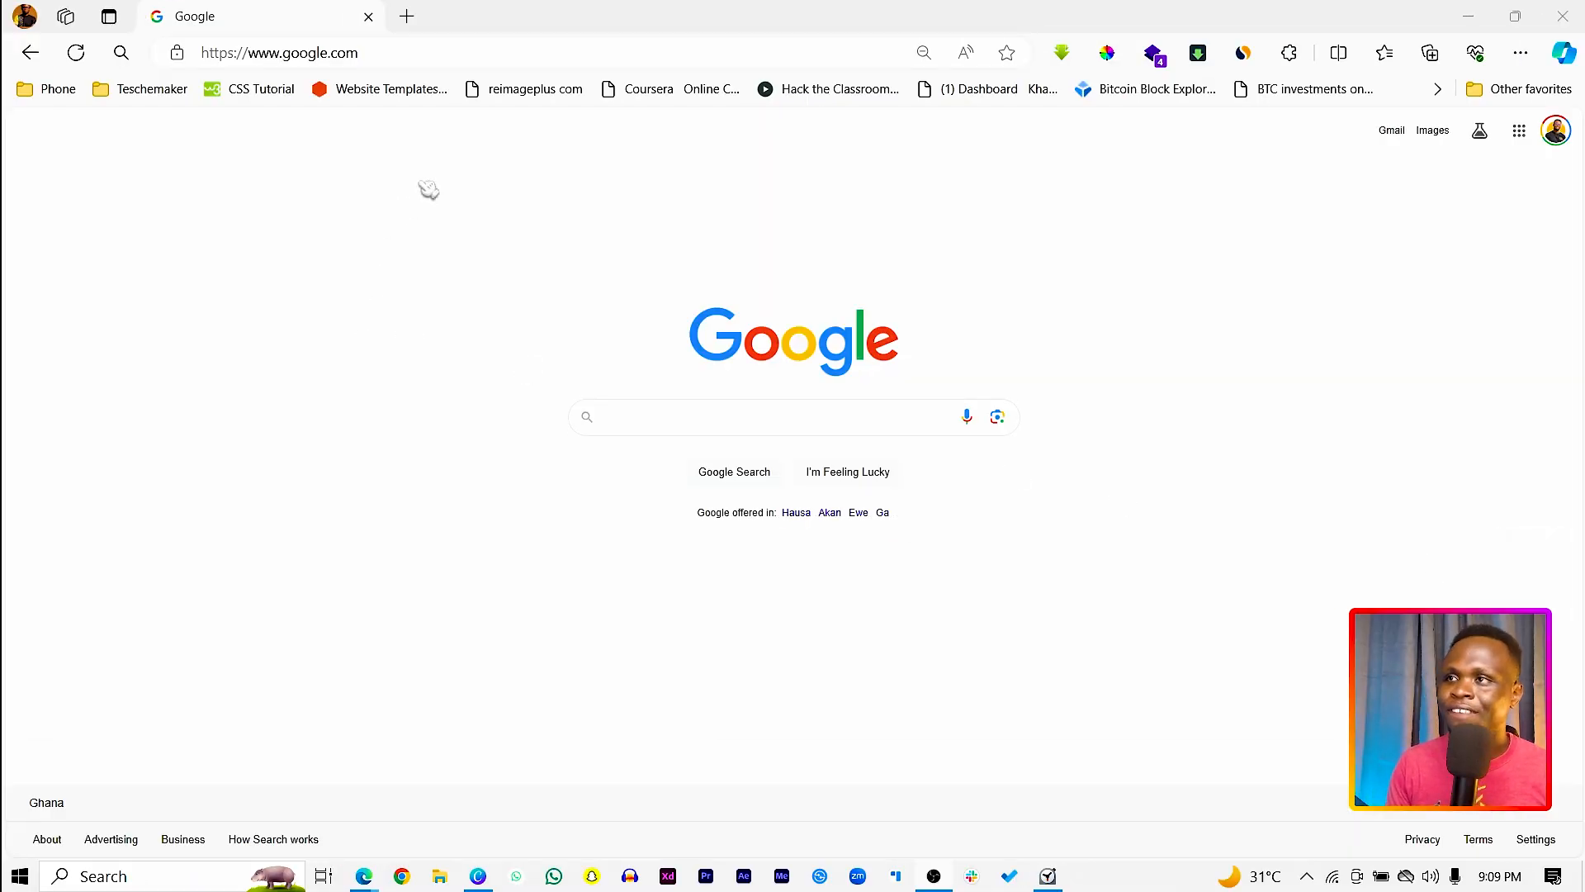
Step: Search the web for "obs" and open the official Open Broadcaster Software website from the results
{"action": "left_click", "coordinate": [633, 49]}
{"action": "type", "text": "obs"}
{"action": "key", "text": "Return"}
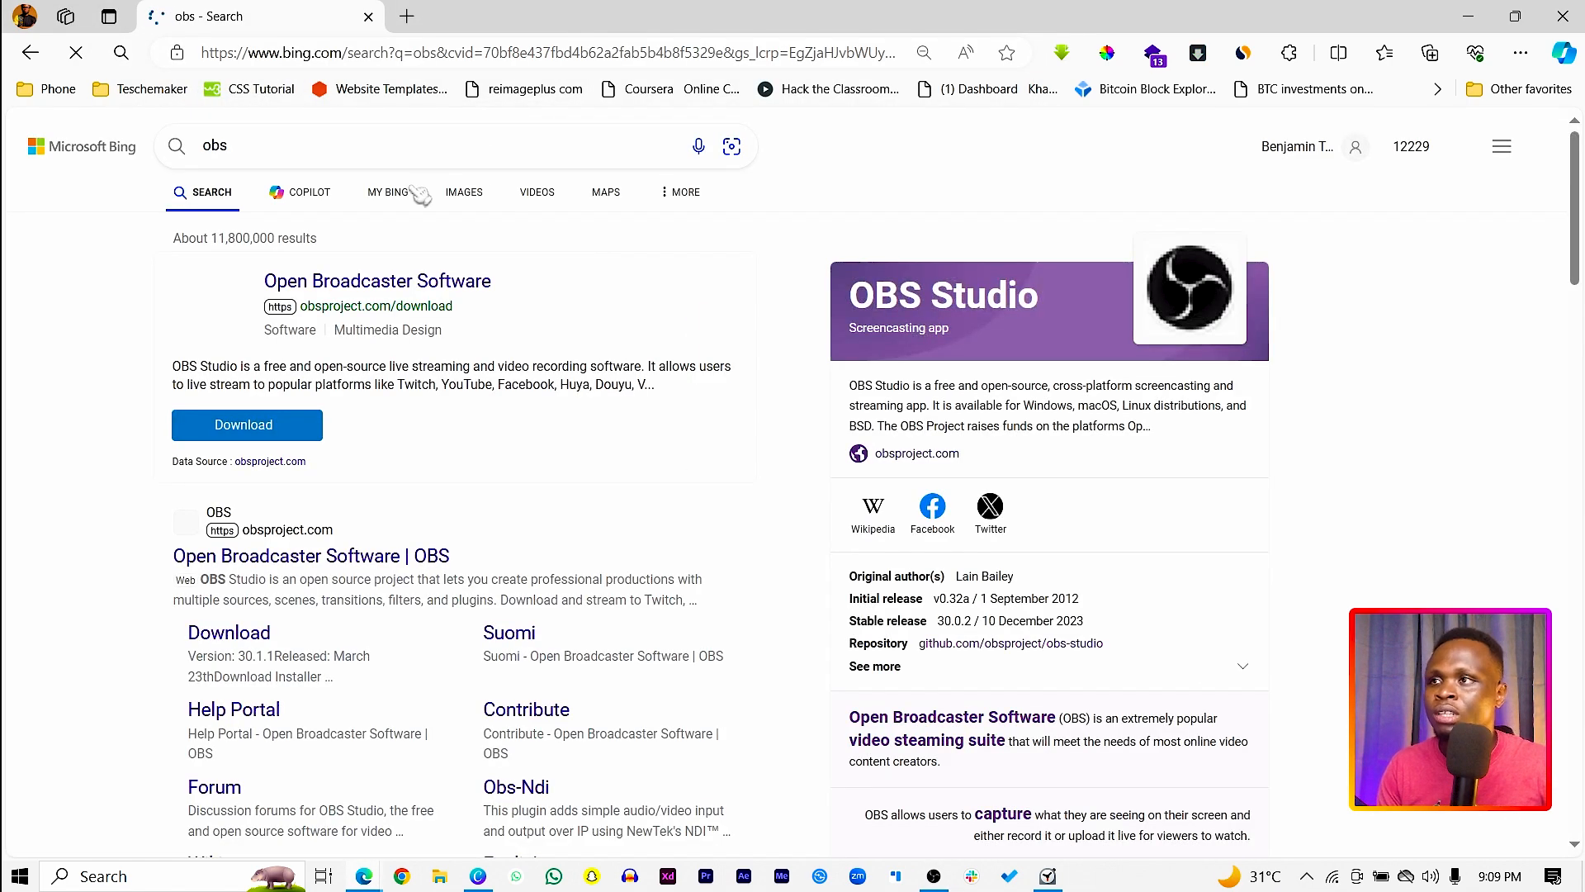
{"action": "scroll", "coordinate": [318, 427], "scroll_direction": "down", "scroll_amount": 3}
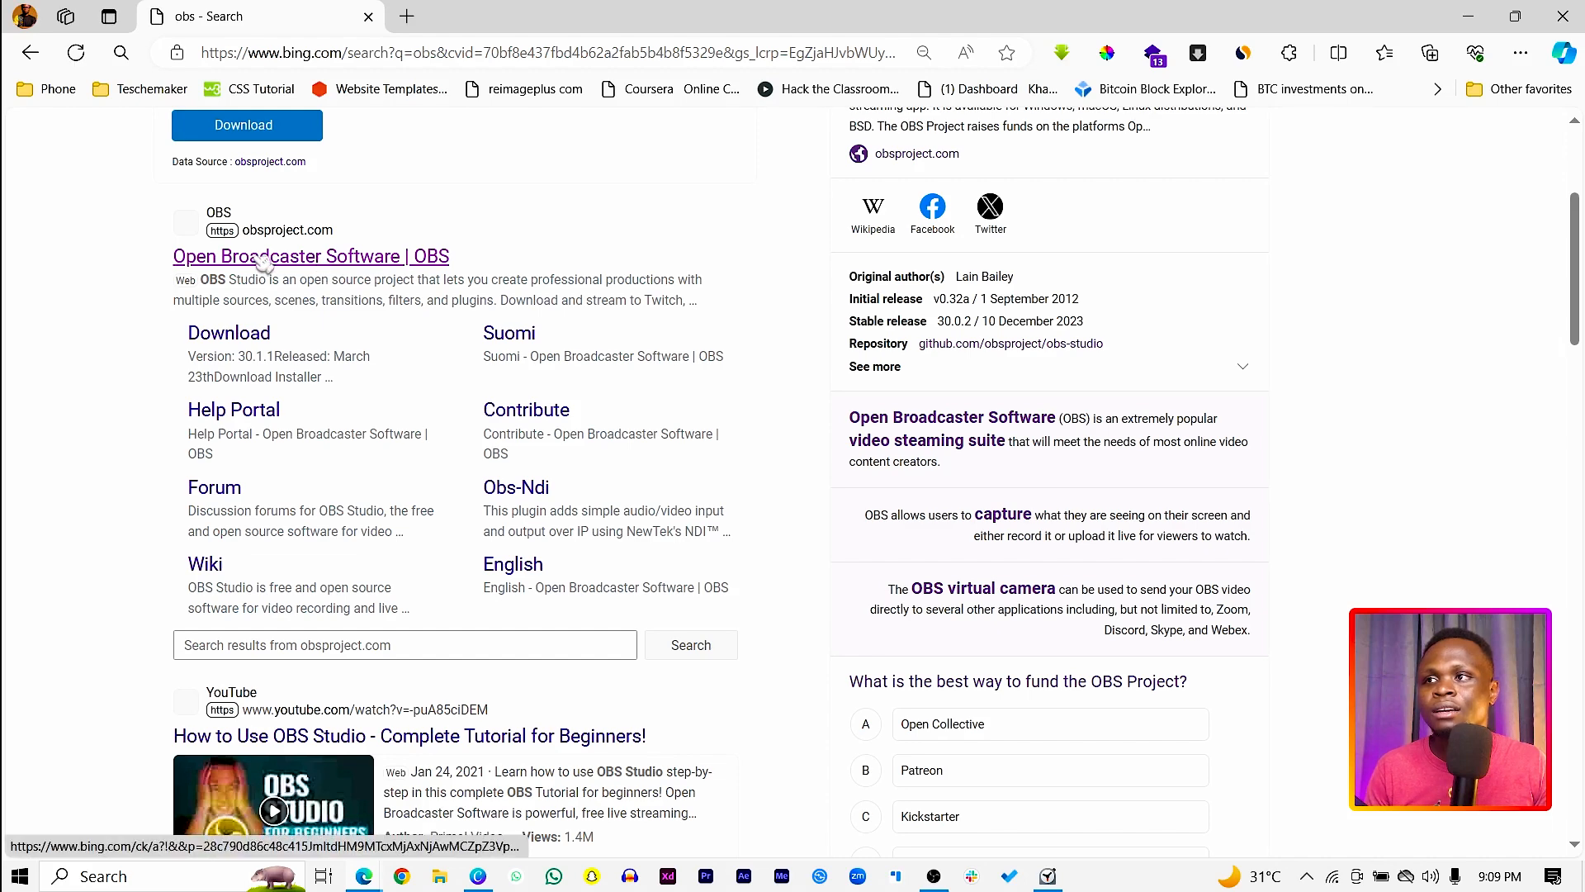
{"action": "left_click", "coordinate": [356, 259]}
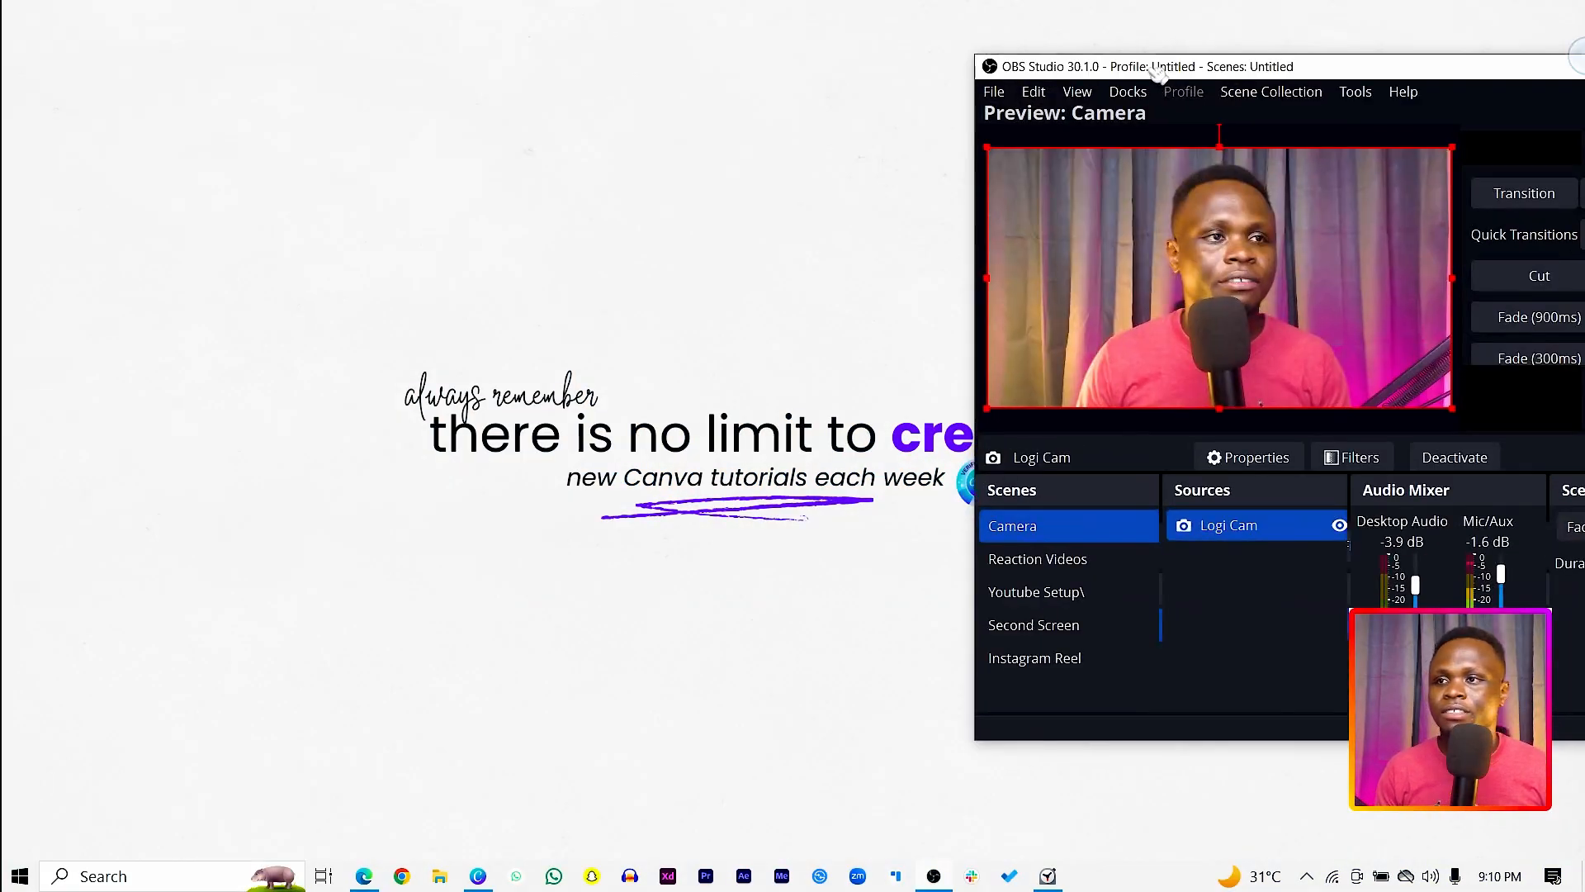
{"action": "left_click_drag", "start_coordinate": [1158, 74], "coordinate": [562, 11]}
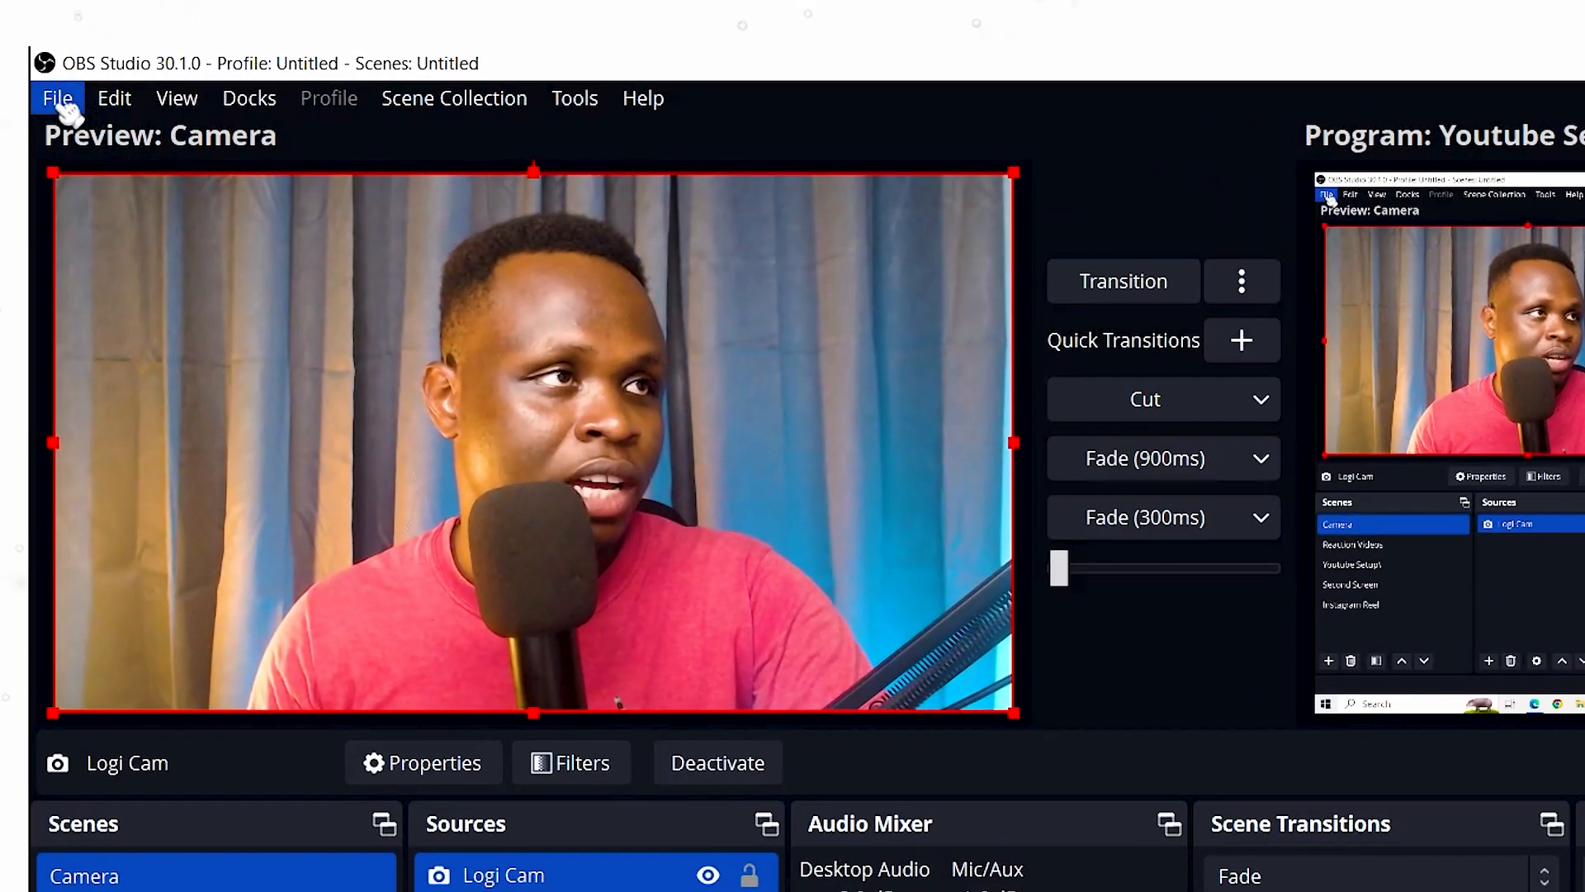
Step: Open the recording output settings and review the recording path, format, encoders and encoder settings such as rate control and bitrate
{"action": "left_click", "coordinate": [20, 36]}
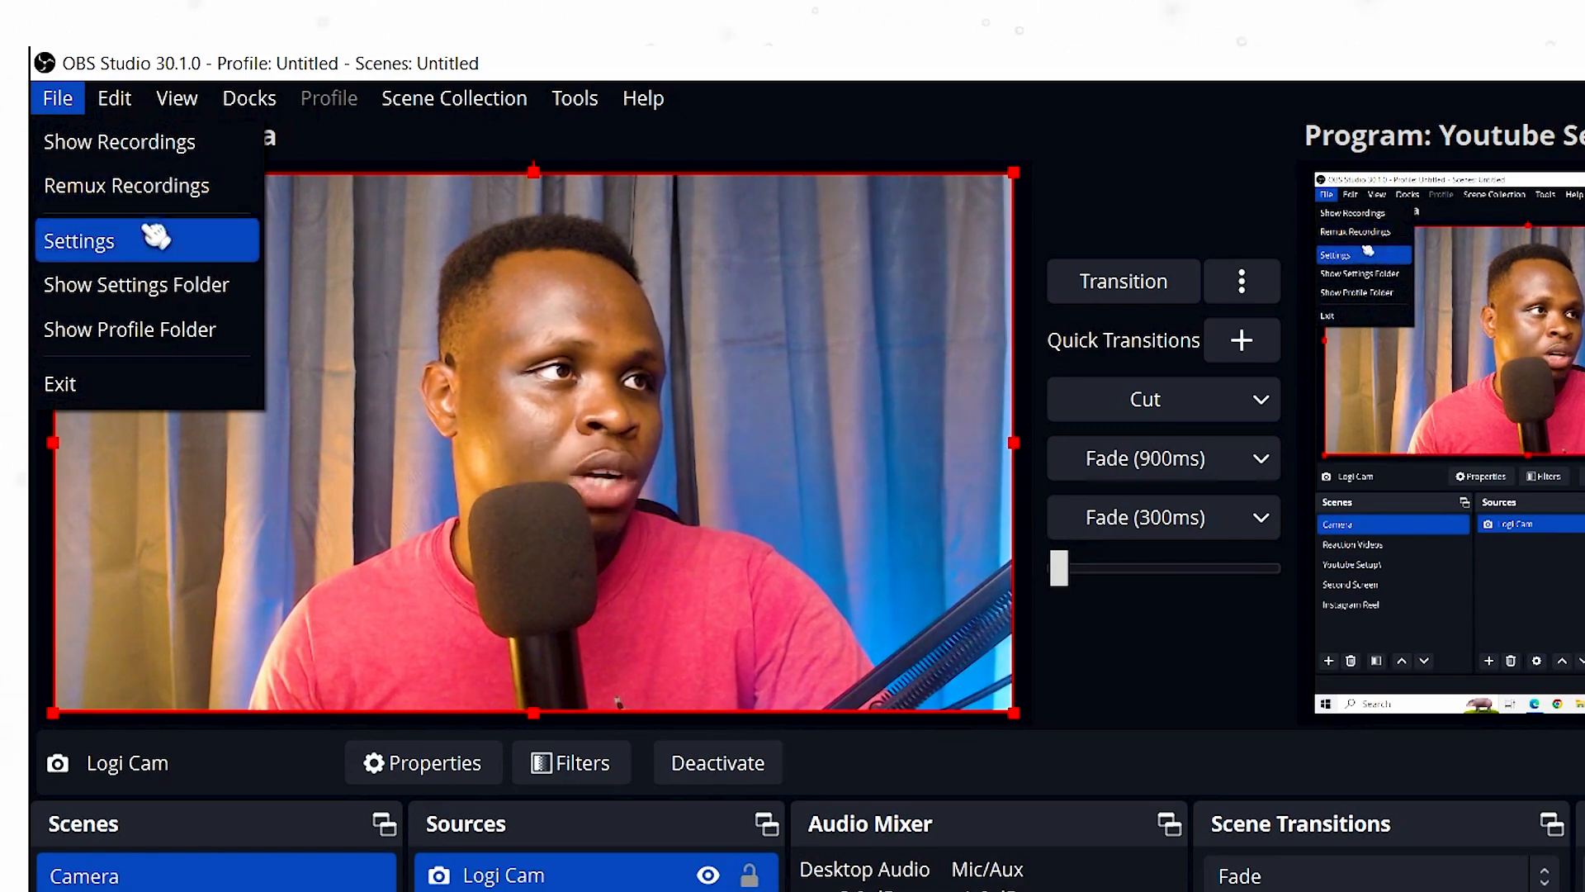
{"action": "left_click", "coordinate": [152, 255]}
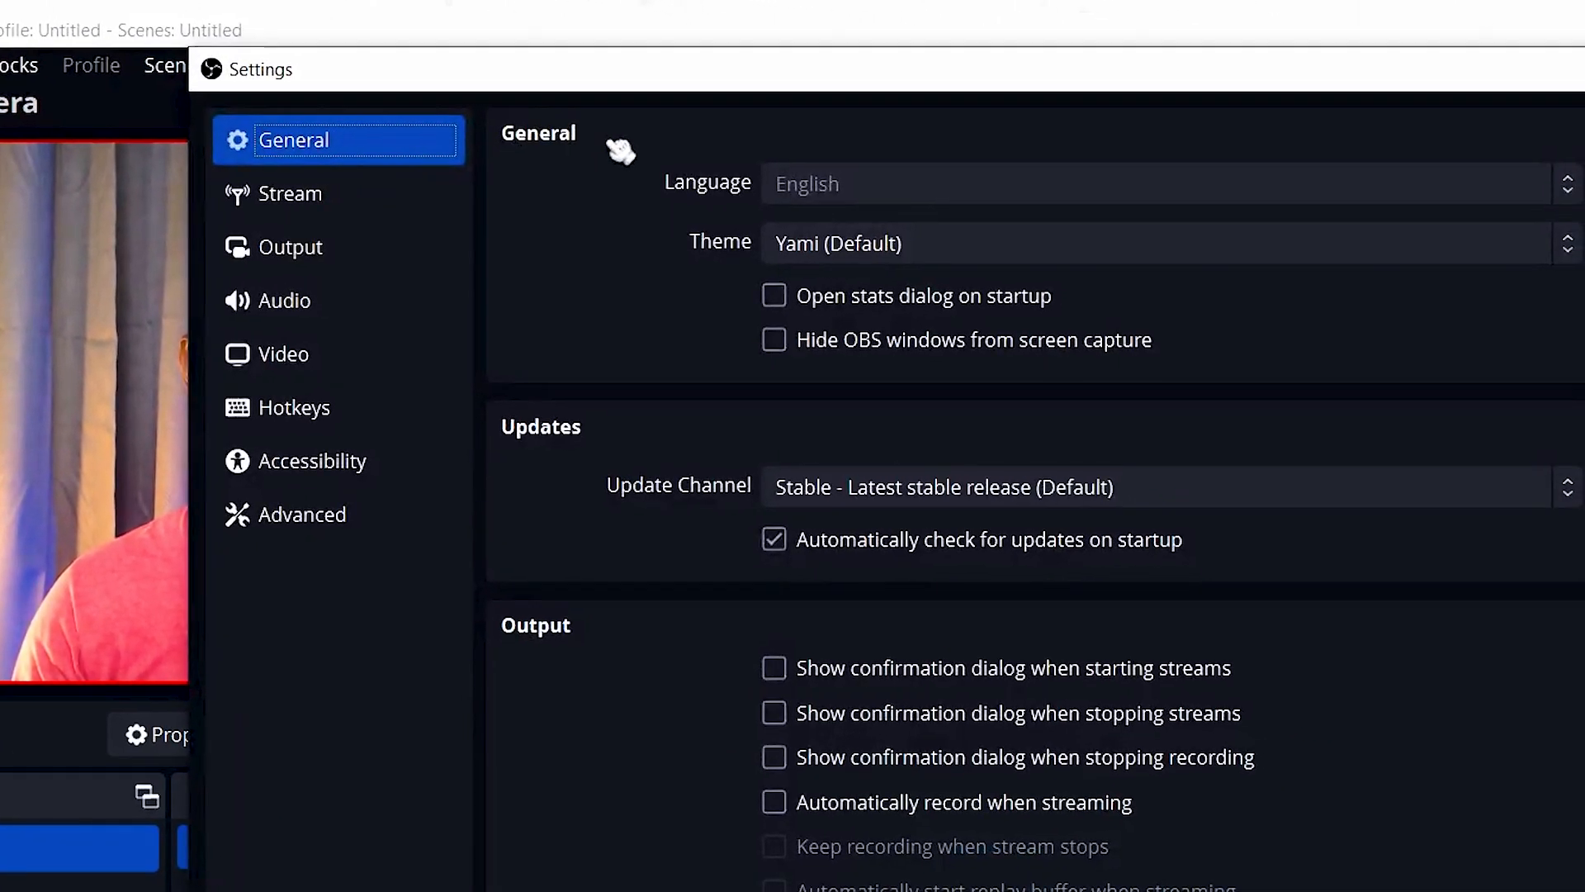
{"action": "left_click_drag", "start_coordinate": [696, 85], "coordinate": [690, 136]}
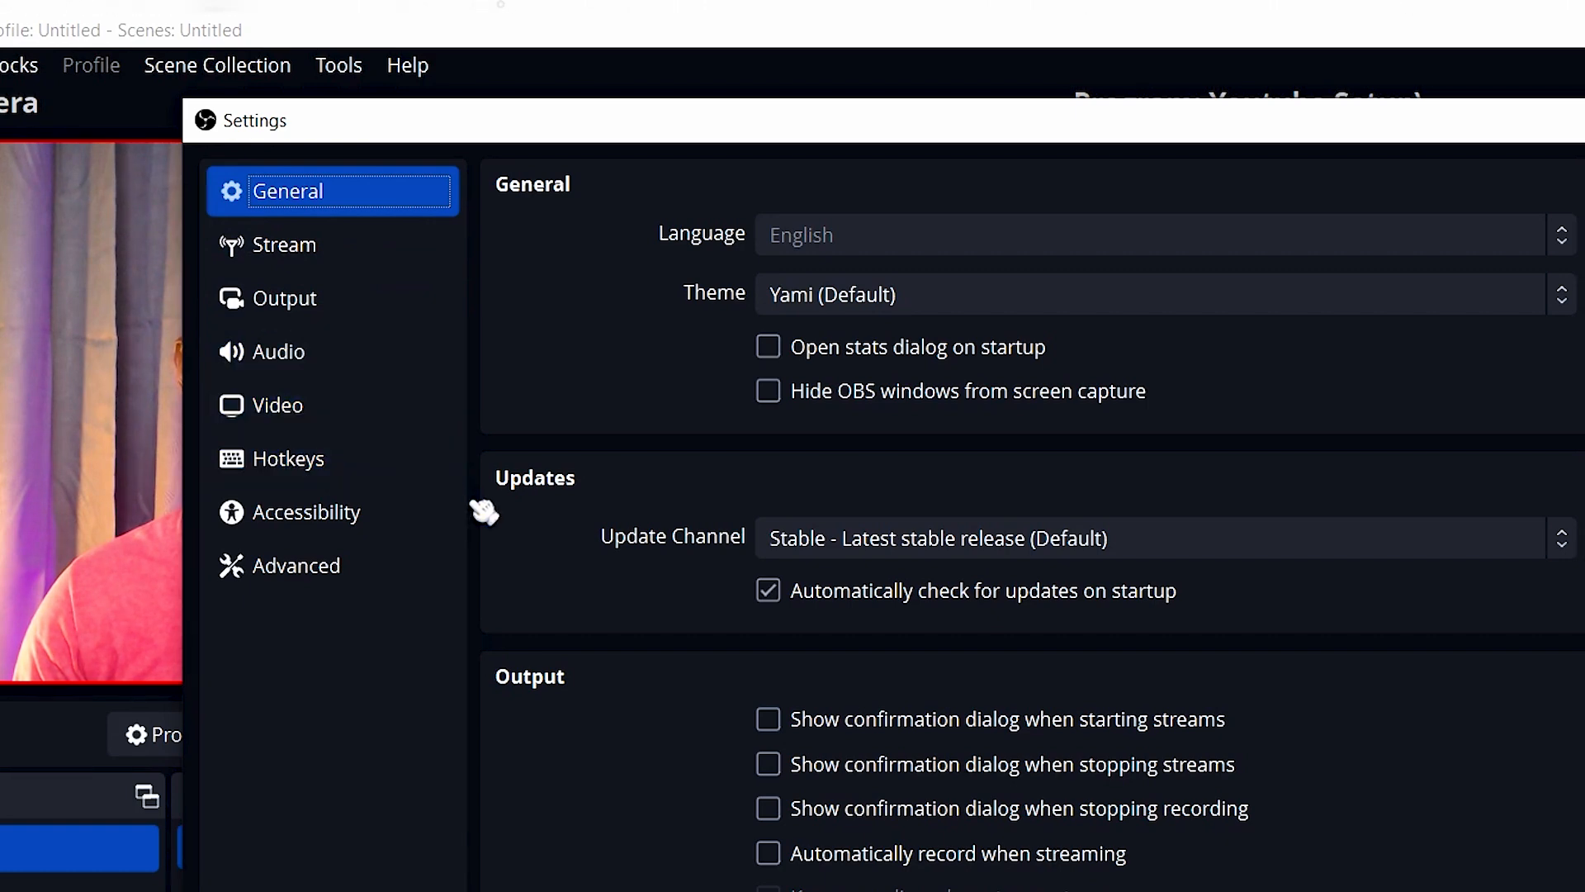
{"action": "left_click", "coordinate": [309, 307]}
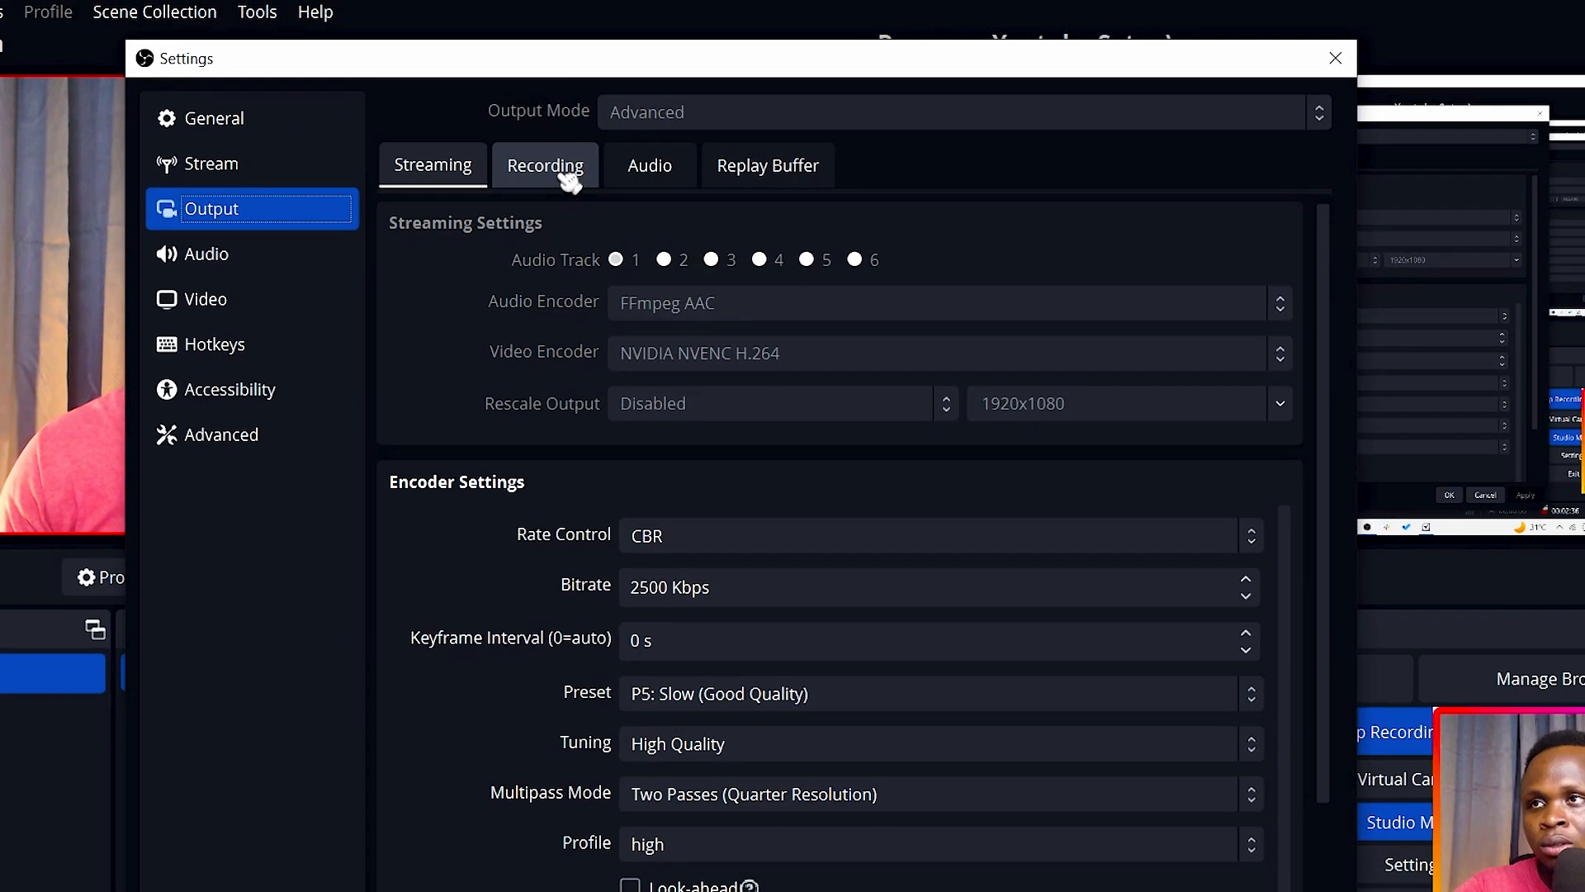
{"action": "left_click", "coordinate": [425, 188]}
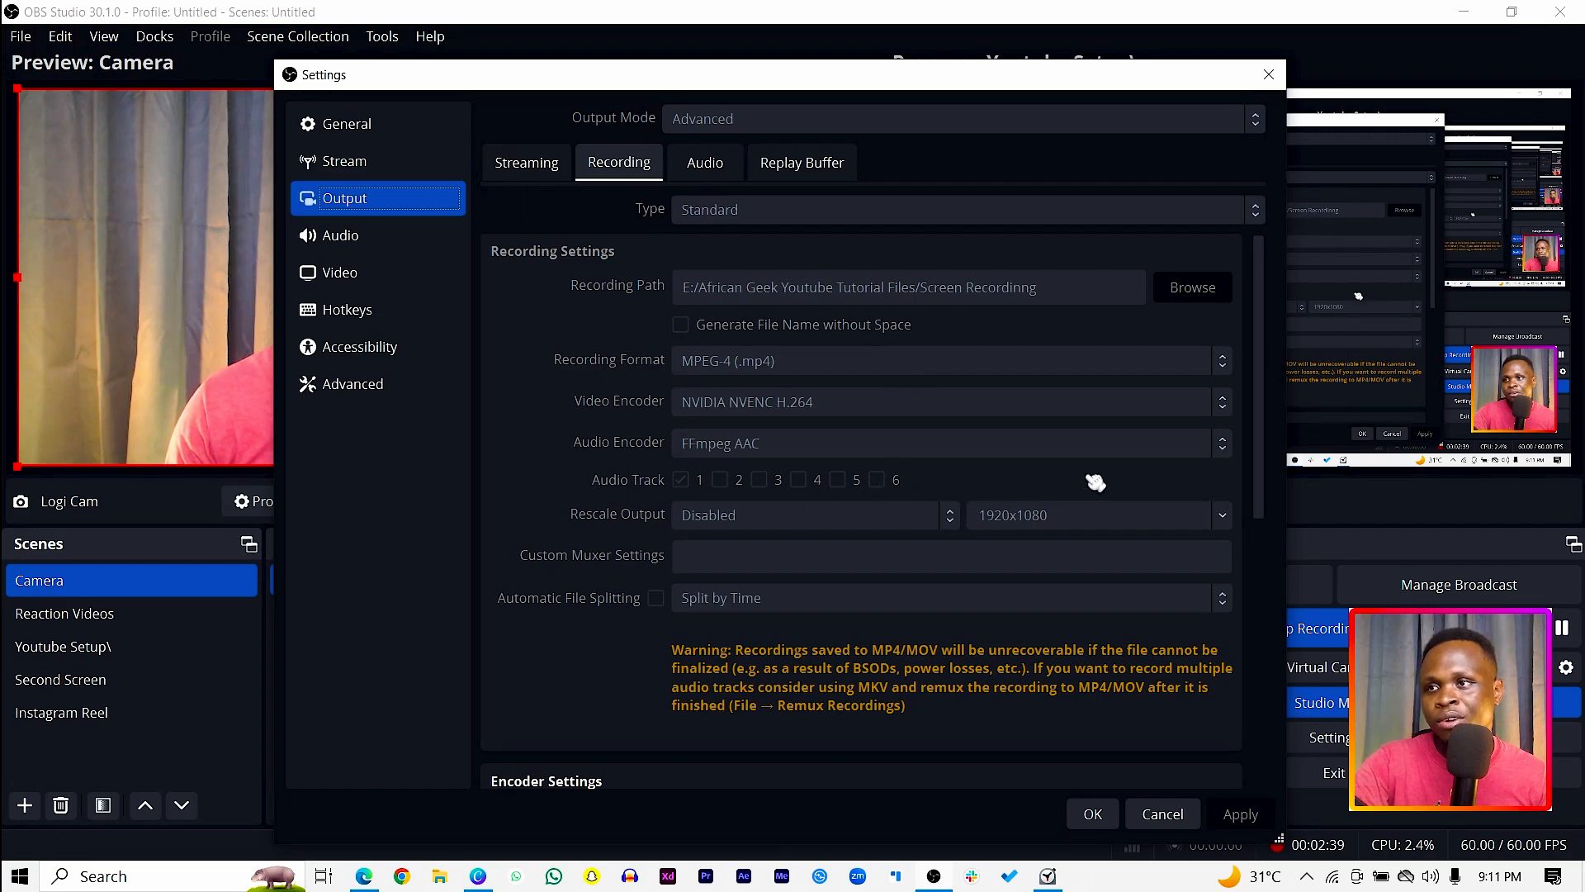
{"action": "left_click_drag", "start_coordinate": [1269, 338], "coordinate": [1175, 307]}
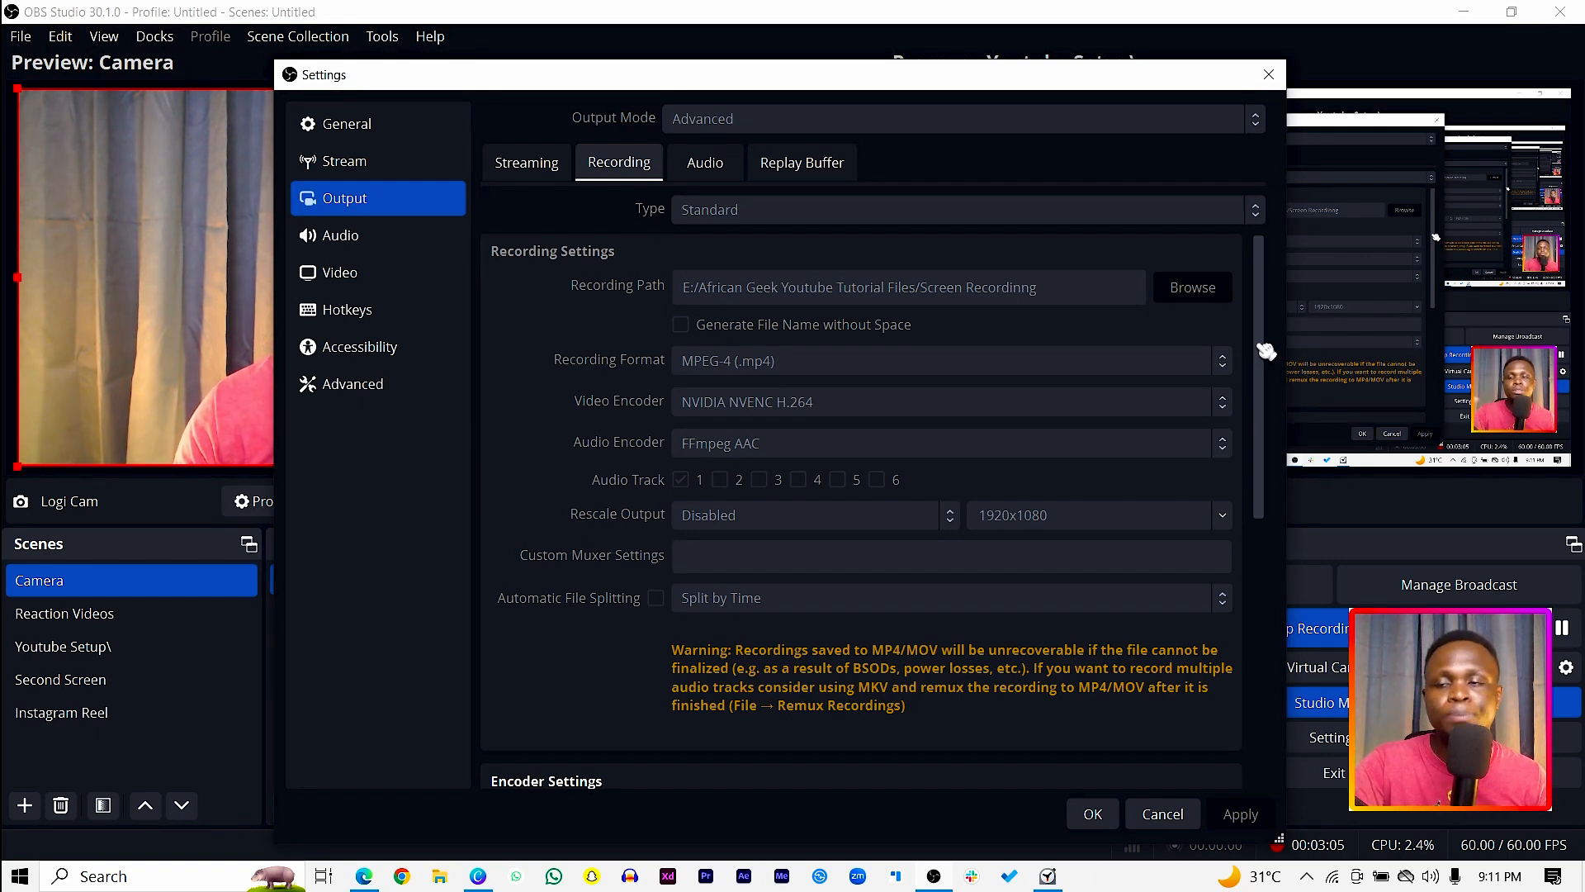
{"action": "left_click_drag", "start_coordinate": [1266, 351], "coordinate": [1263, 612]}
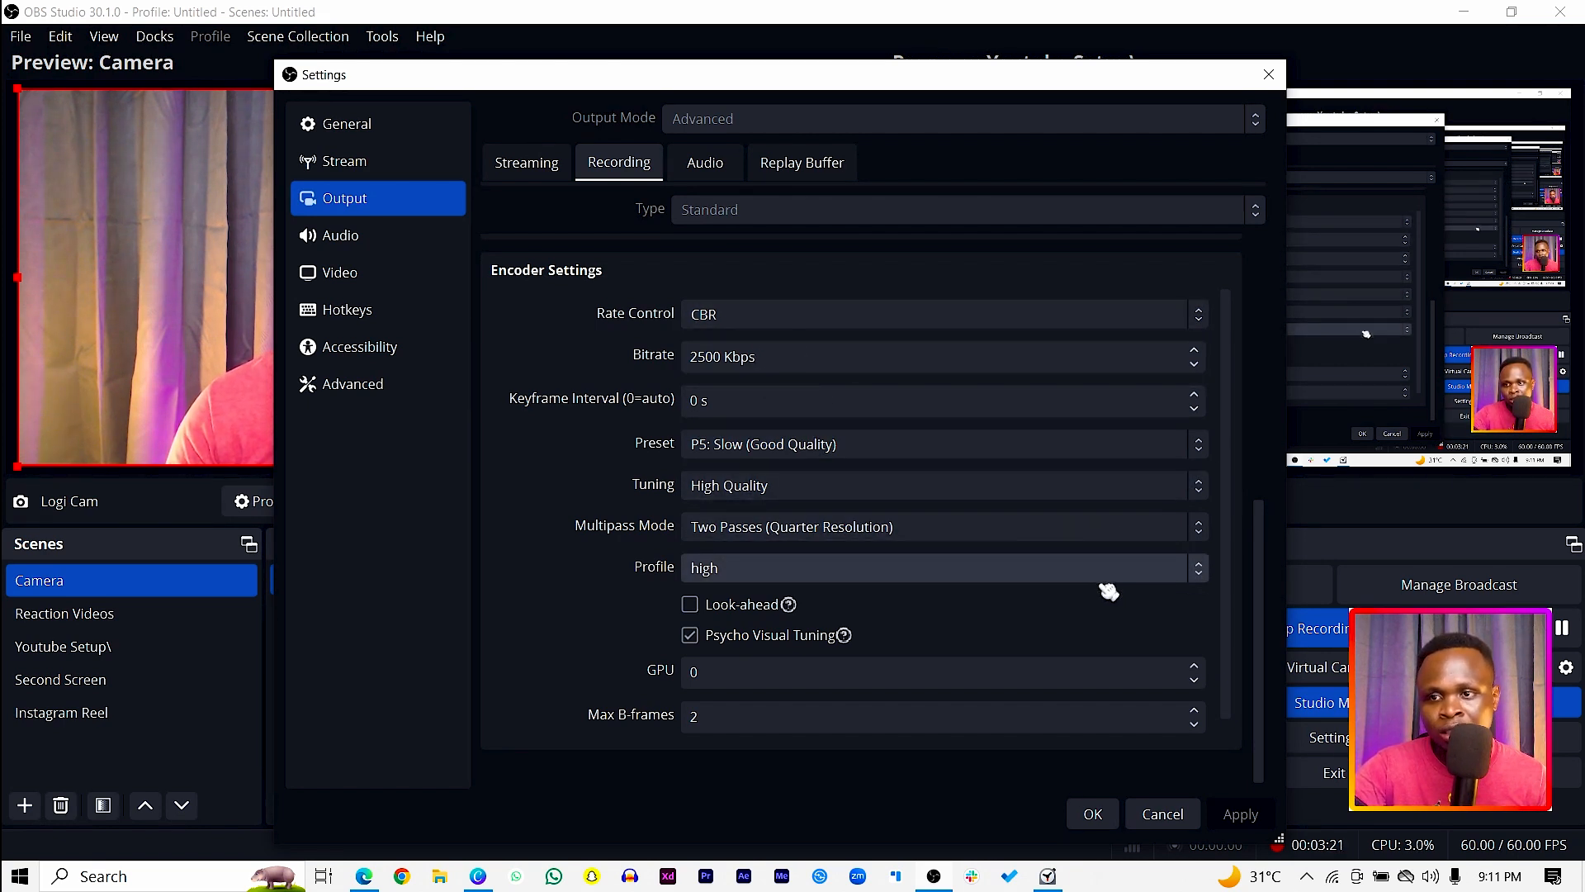
{"action": "scroll", "coordinate": [1122, 602], "scroll_direction": "down", "scroll_amount": 1}
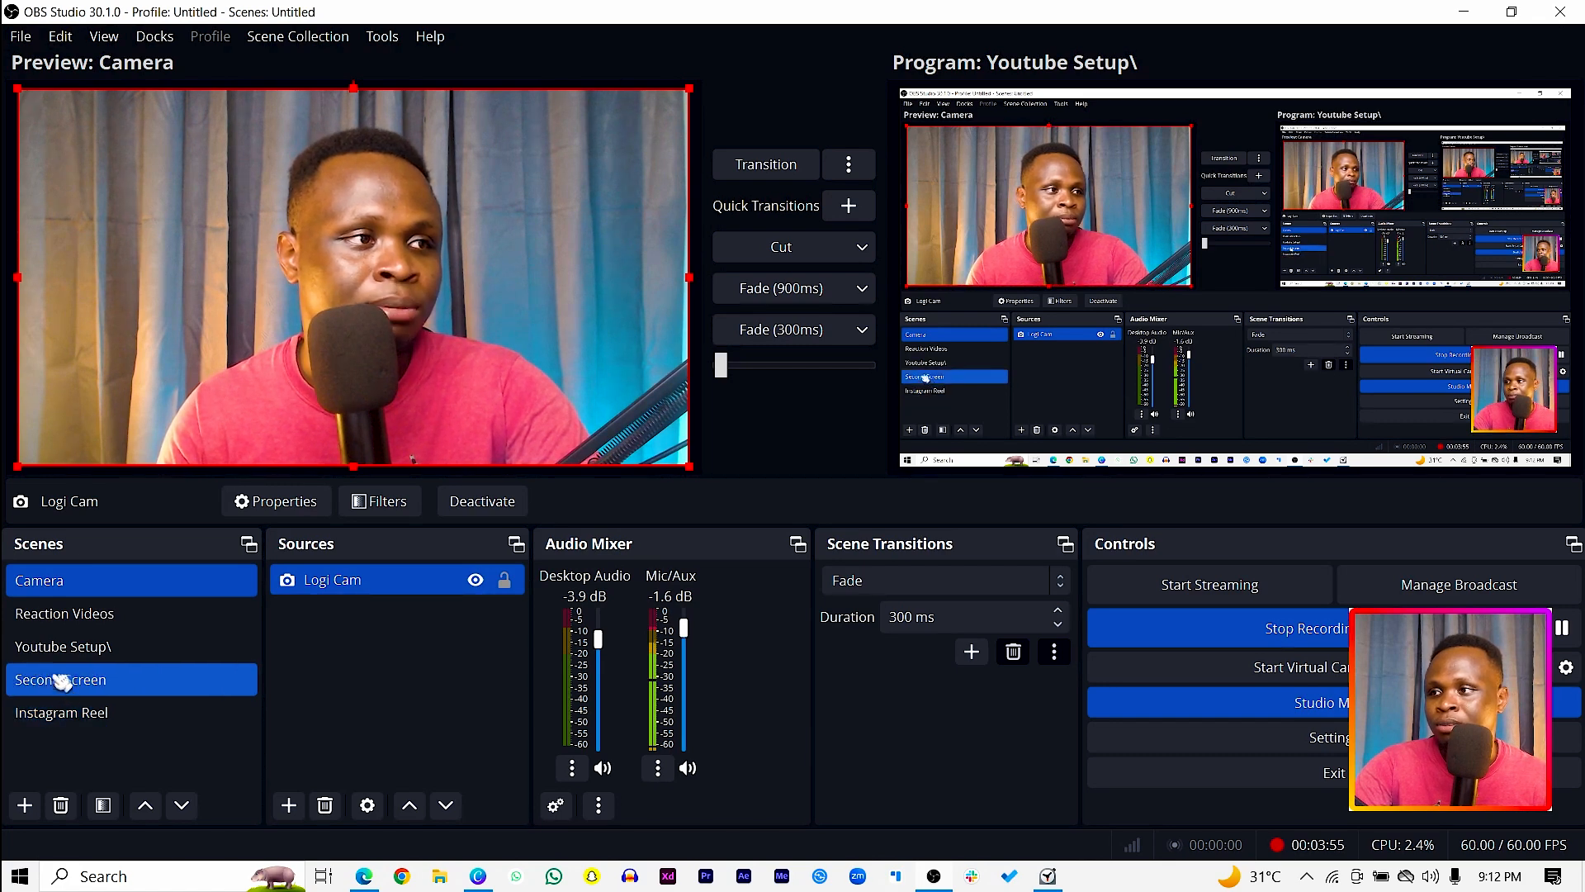
Step: Preview the Reaction Videos, Youtube Setup, Second Screen and Instagram Reel scenes one after another
{"action": "left_click", "coordinate": [81, 623]}
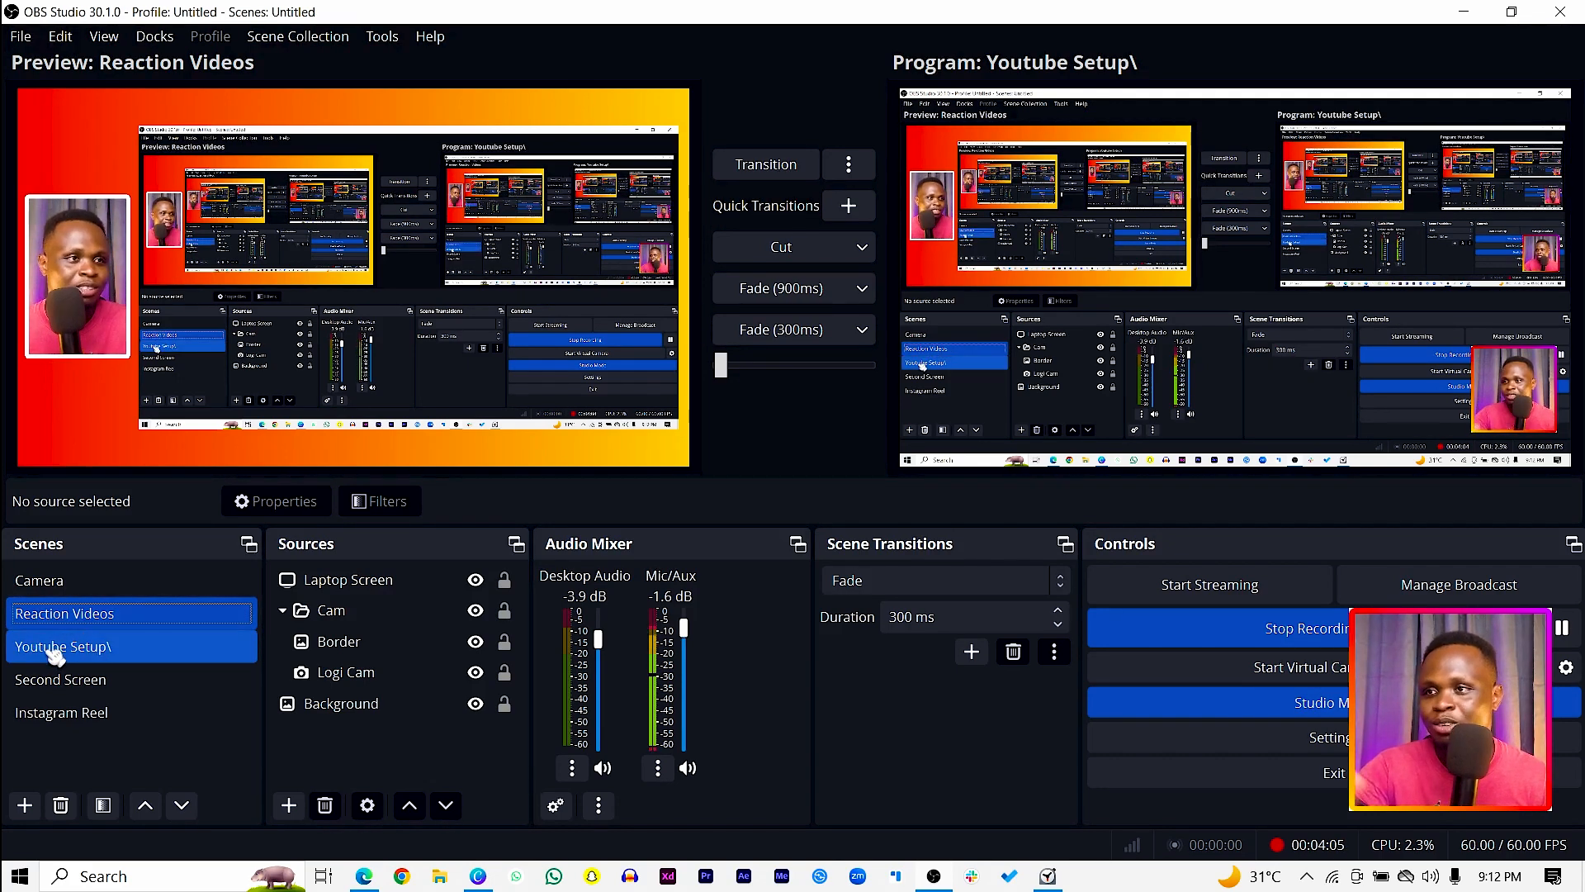
{"action": "left_click", "coordinate": [94, 656]}
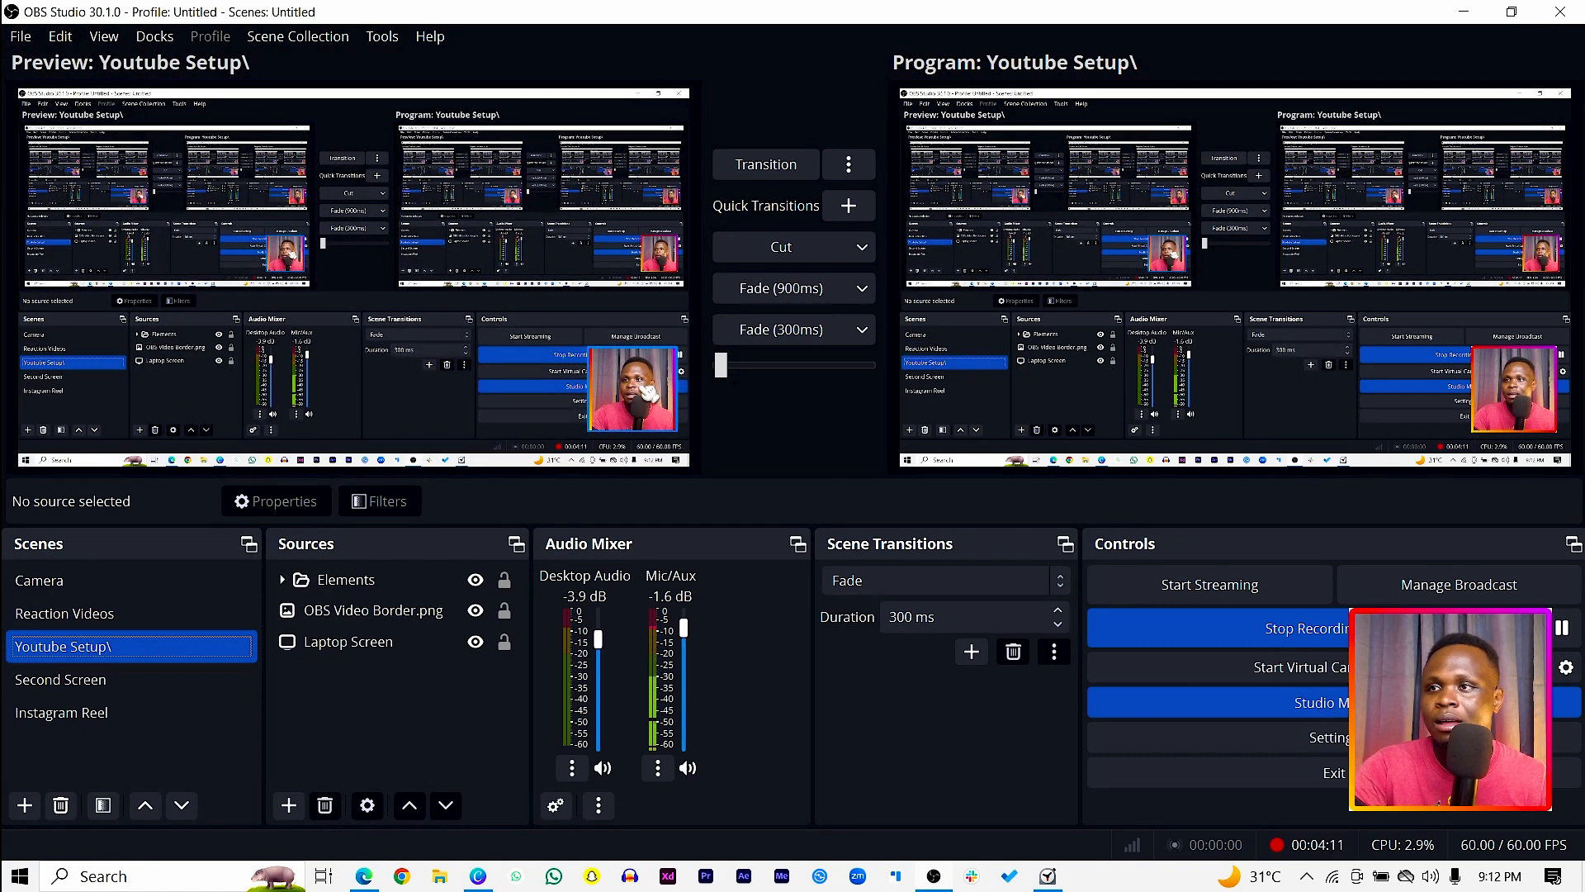
{"action": "left_click", "coordinate": [166, 696]}
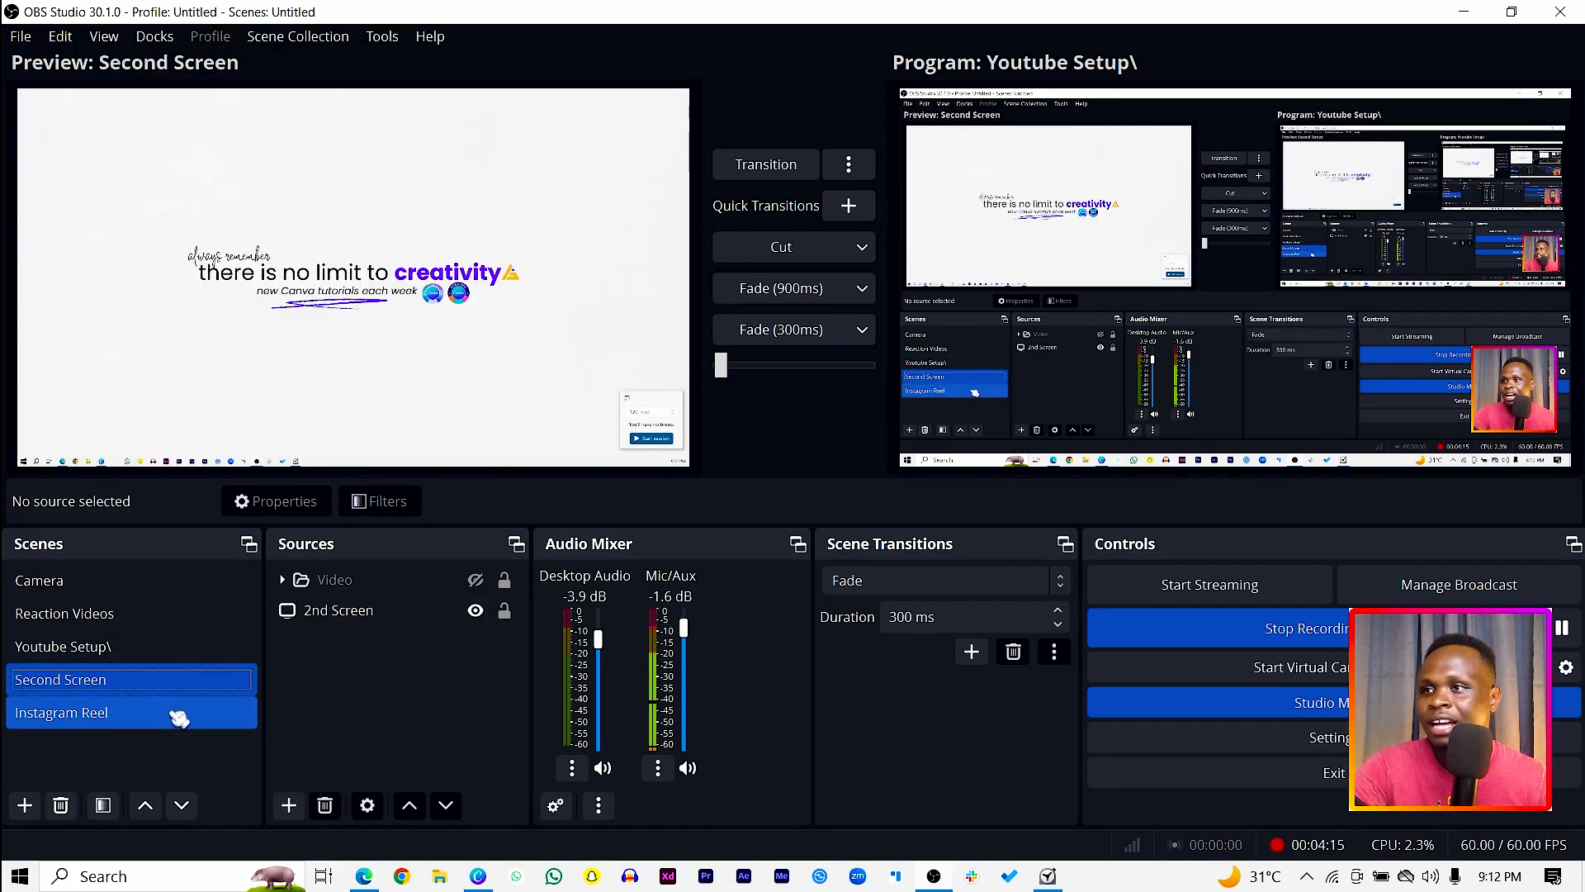
{"action": "left_click", "coordinate": [178, 718]}
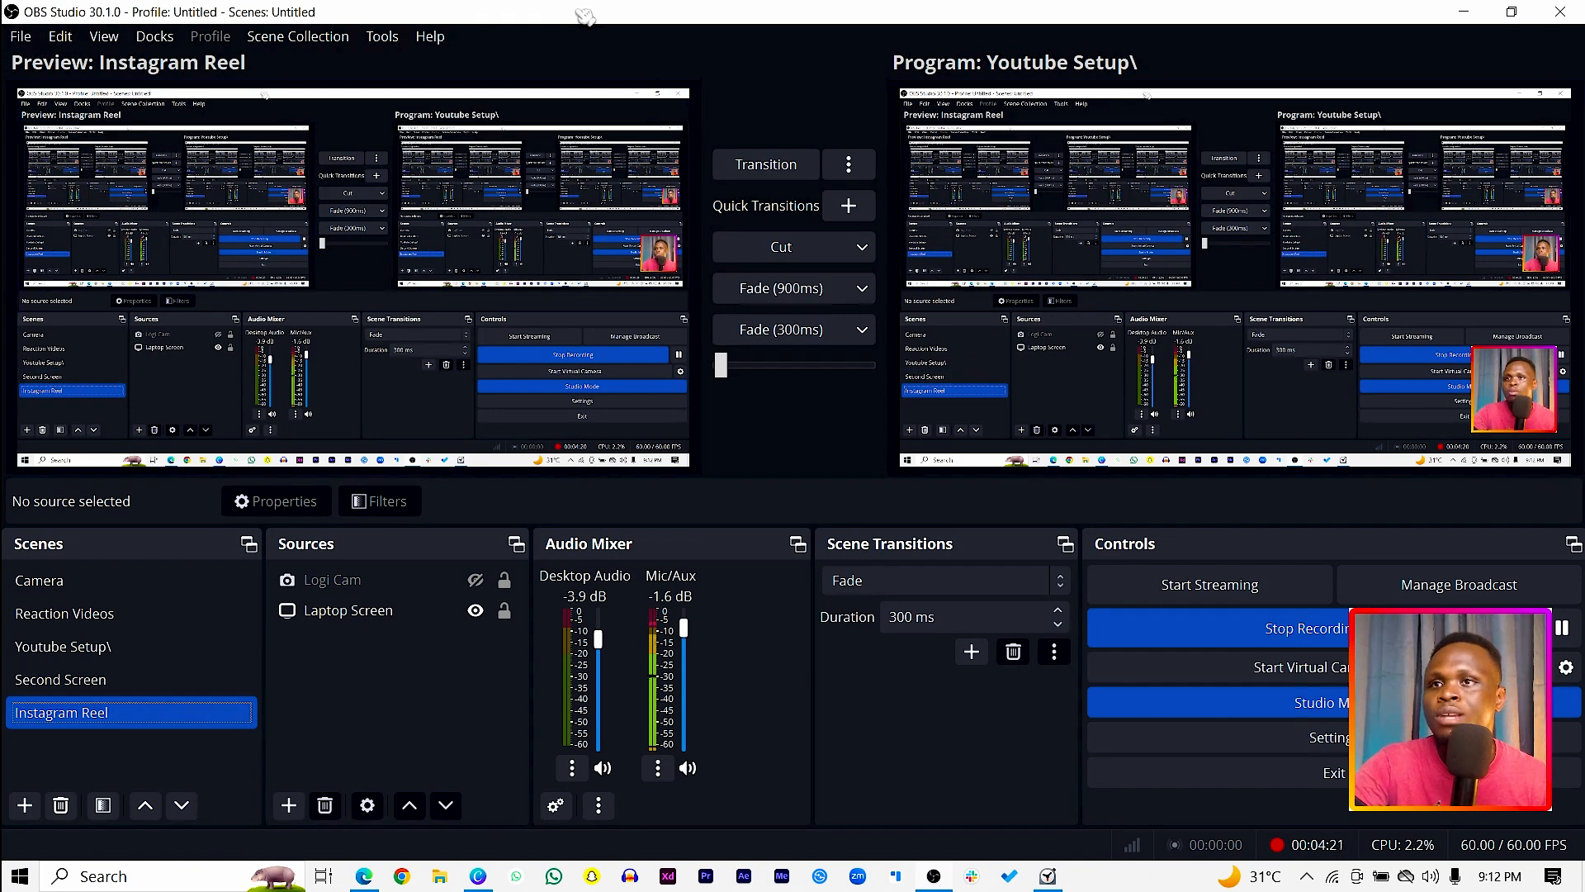
Step: Add a scene named "Windows Capture" and create a new Display Capture source in it, keeping the default source name
{"action": "left_click", "coordinate": [26, 806]}
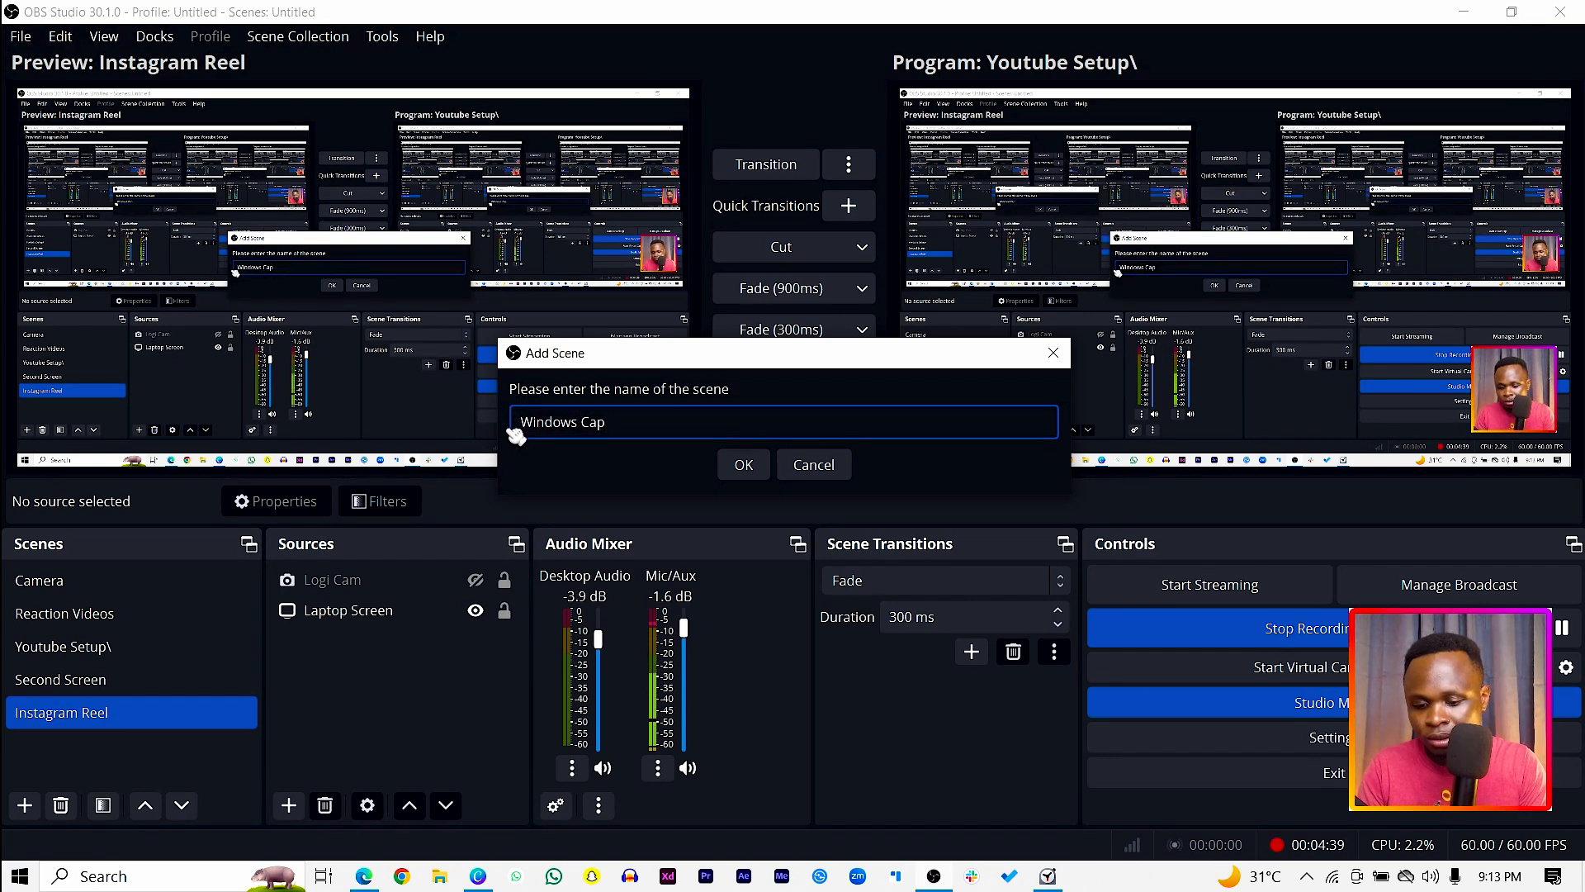
{"action": "left_click", "coordinate": [743, 463]}
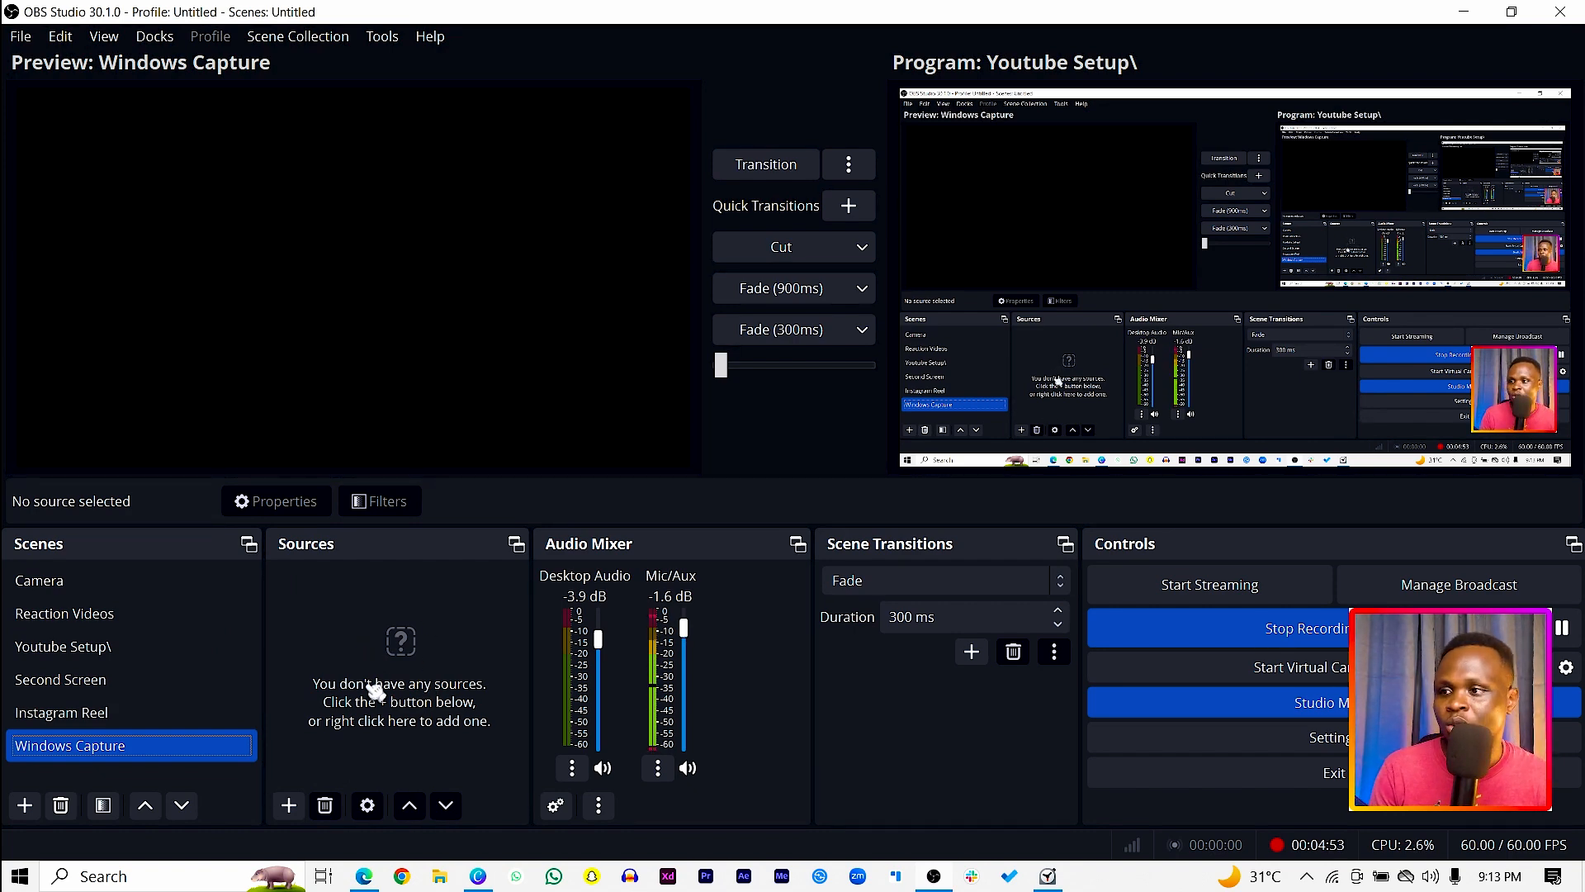
{"action": "left_click", "coordinate": [289, 805]}
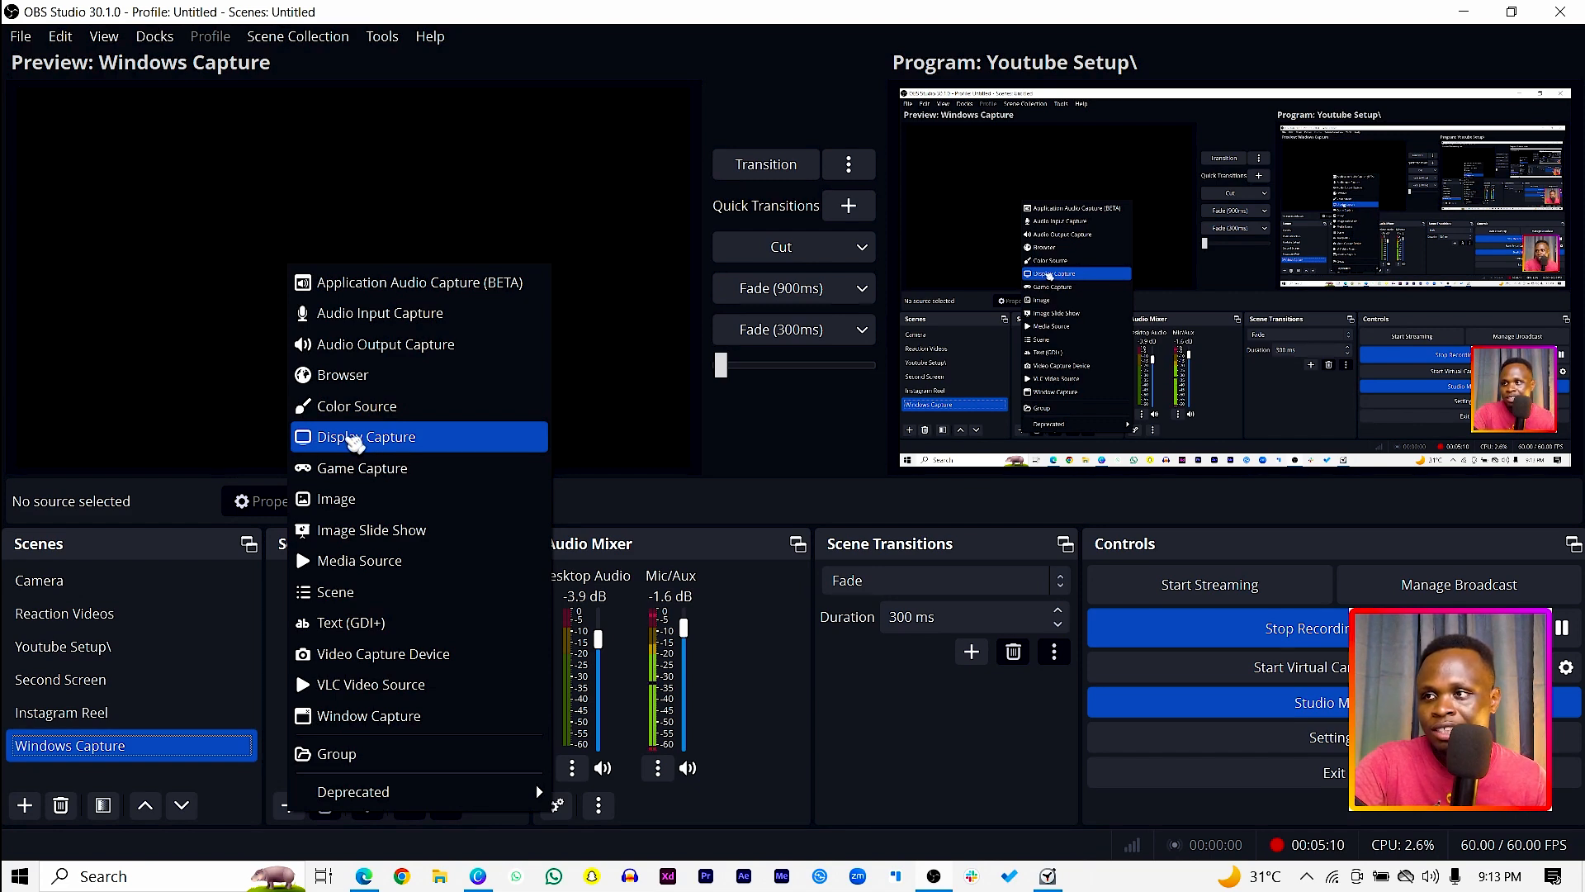
{"action": "left_click", "coordinate": [355, 438]}
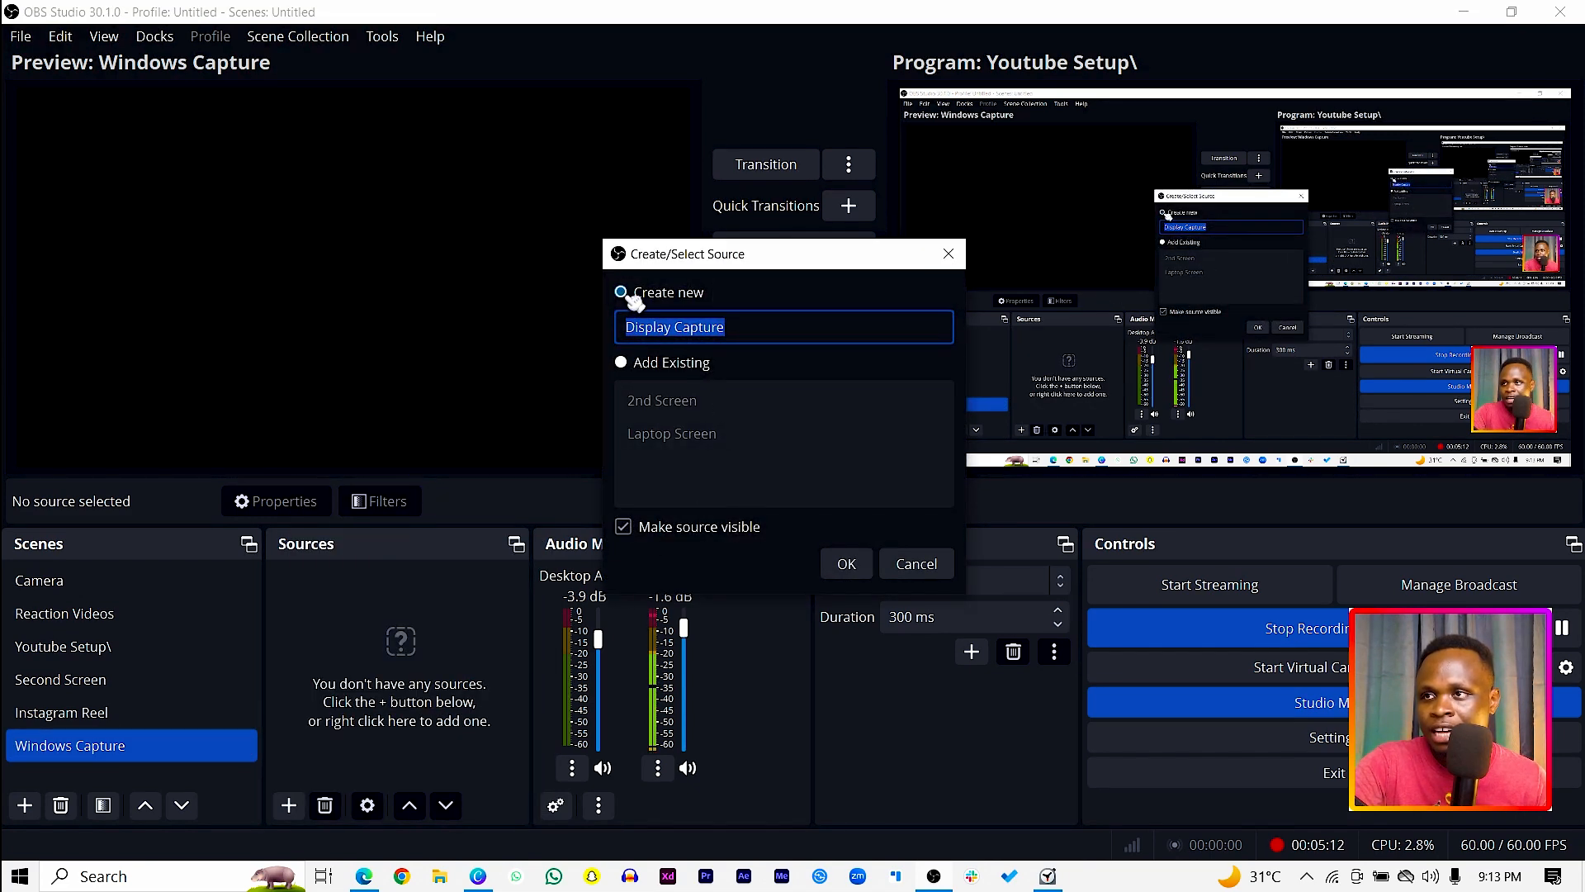
{"action": "left_click_drag", "start_coordinate": [728, 323], "coordinate": [593, 331]}
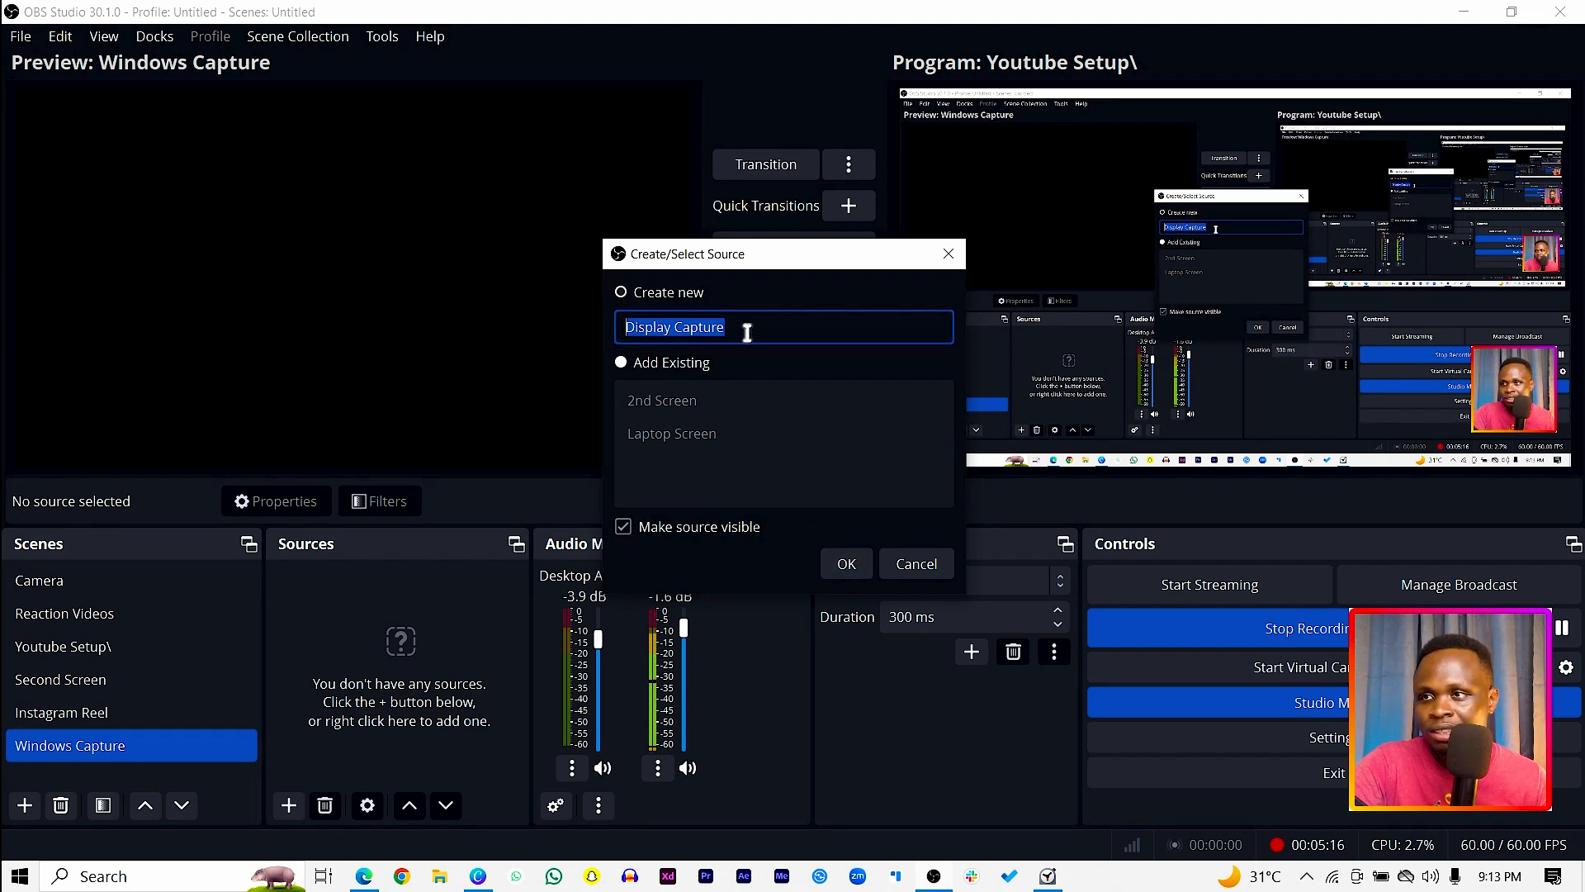
{"action": "left_click", "coordinate": [848, 564]}
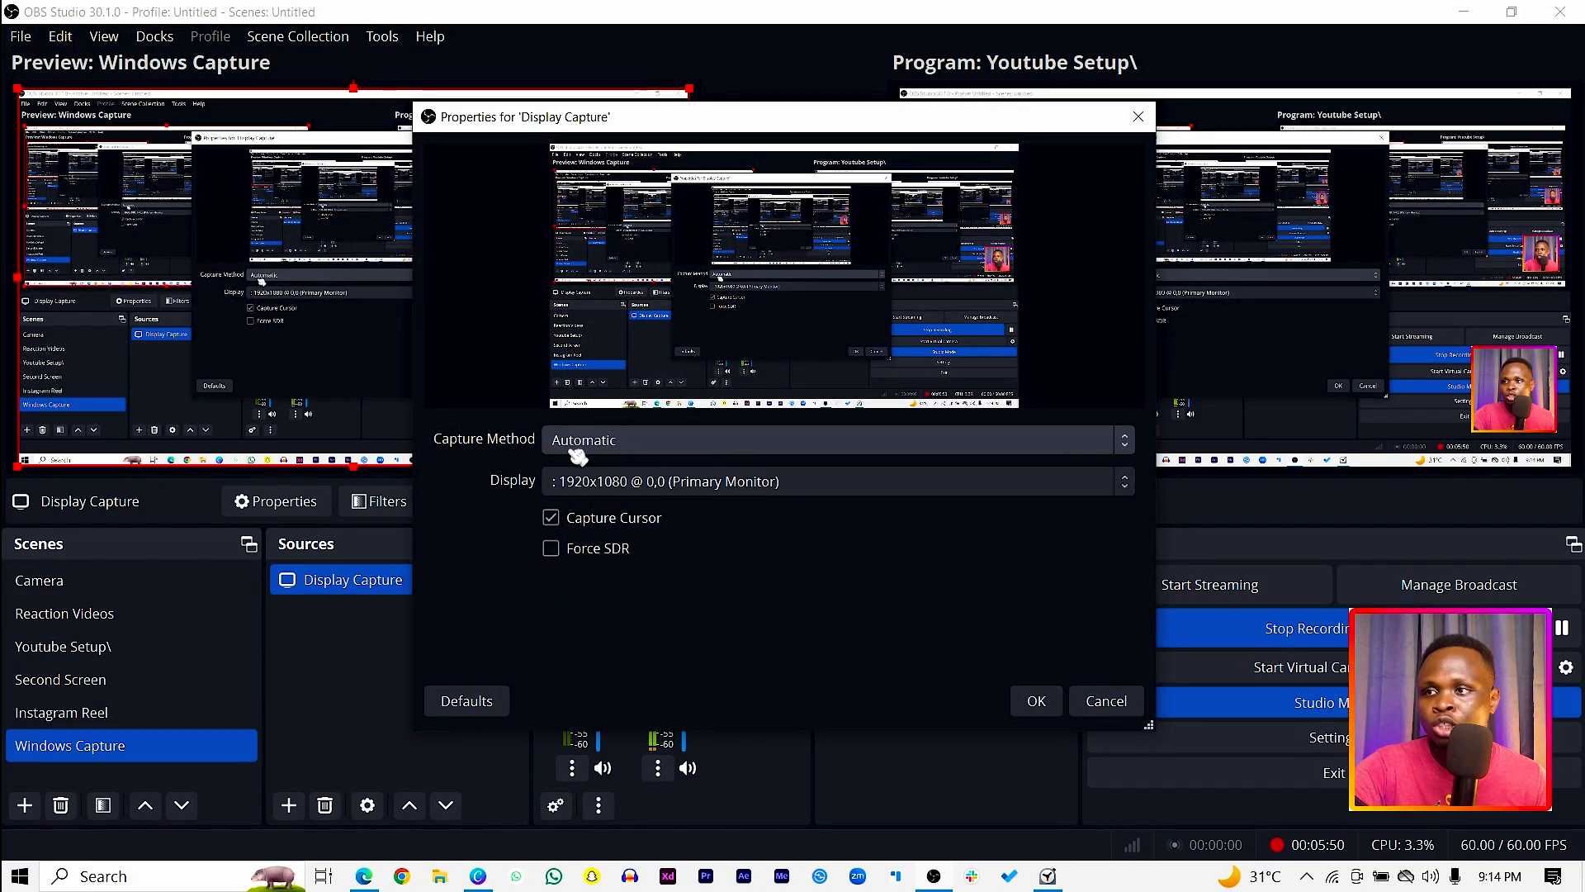
Step: Set the Display Capture source to the display "Philips 273EL: 1920x1080 @ 1920,0" and accept its properties
{"action": "left_click", "coordinate": [822, 487]}
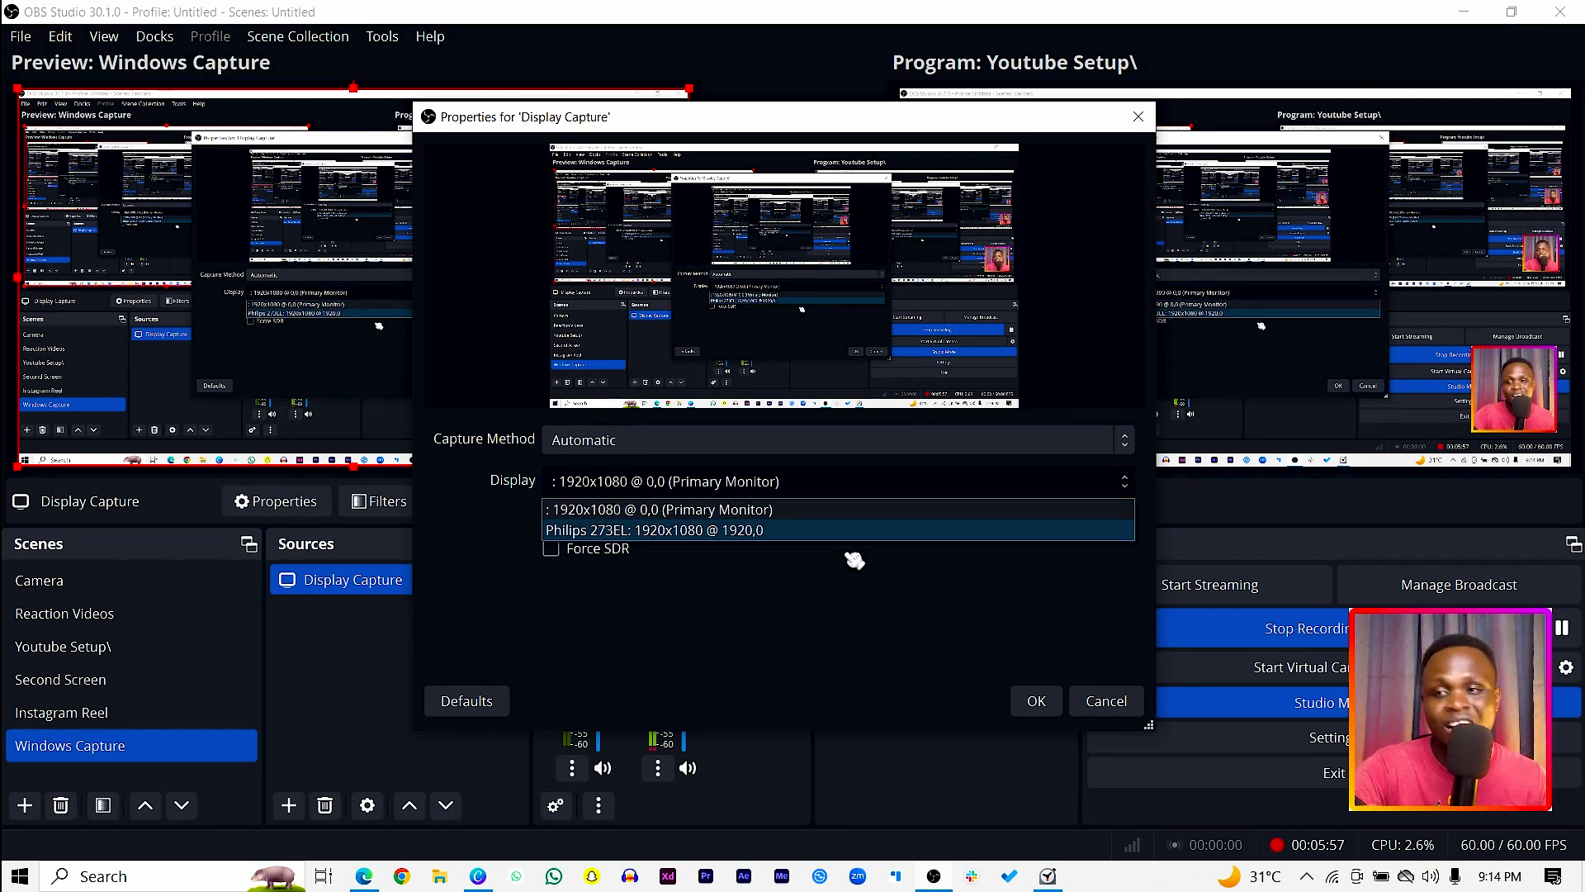
{"action": "left_click", "coordinate": [814, 578]}
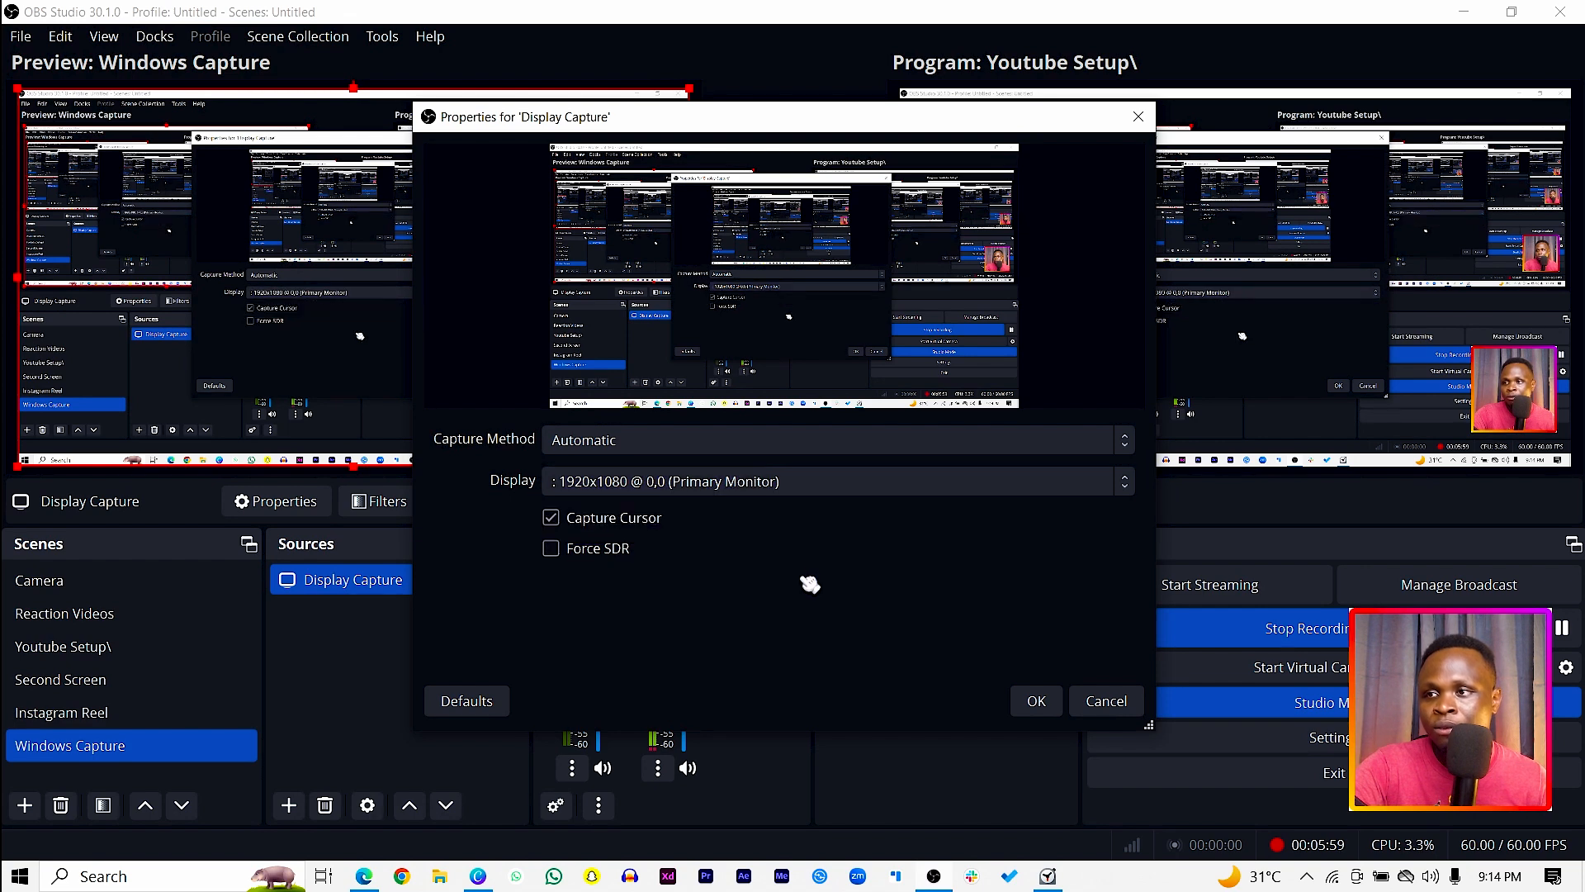
{"action": "left_click", "coordinate": [817, 486]}
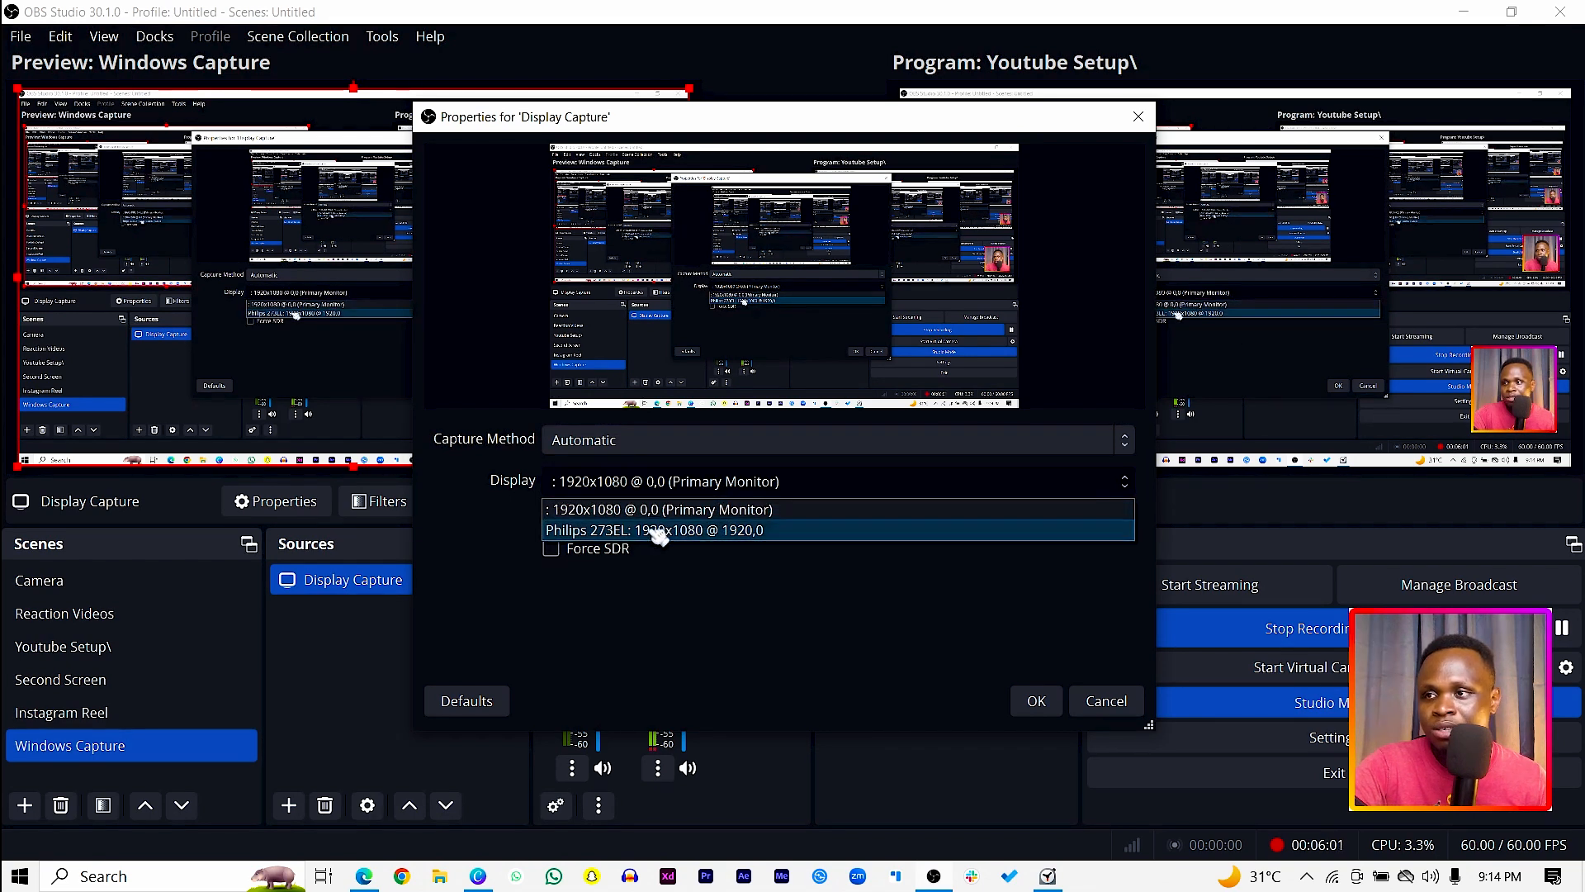
{"action": "left_click", "coordinate": [764, 621]}
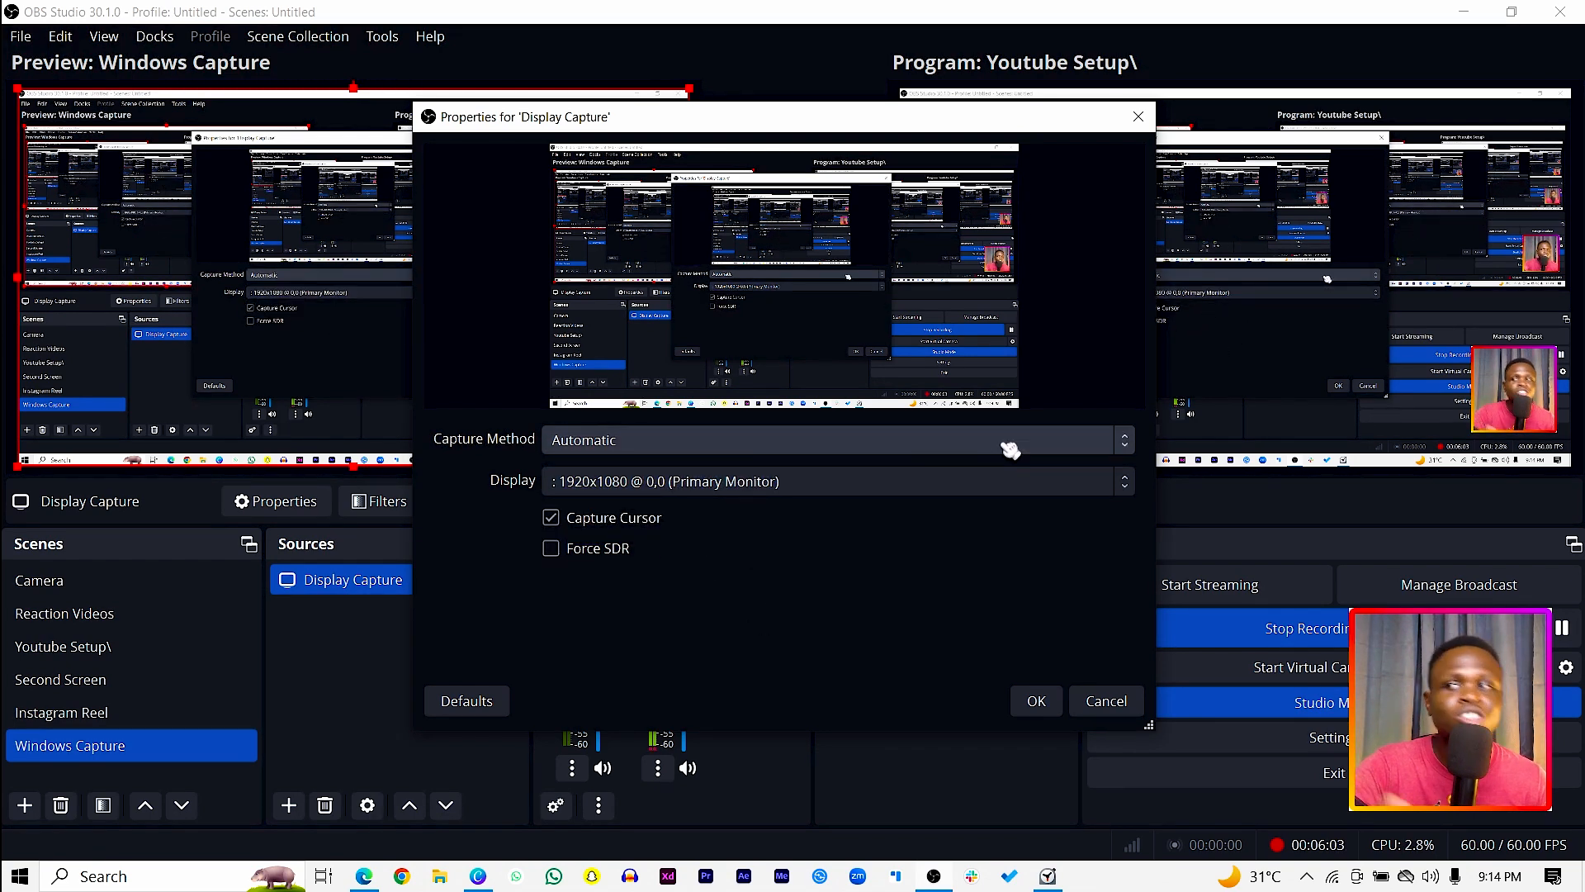
{"action": "left_click", "coordinate": [945, 483]}
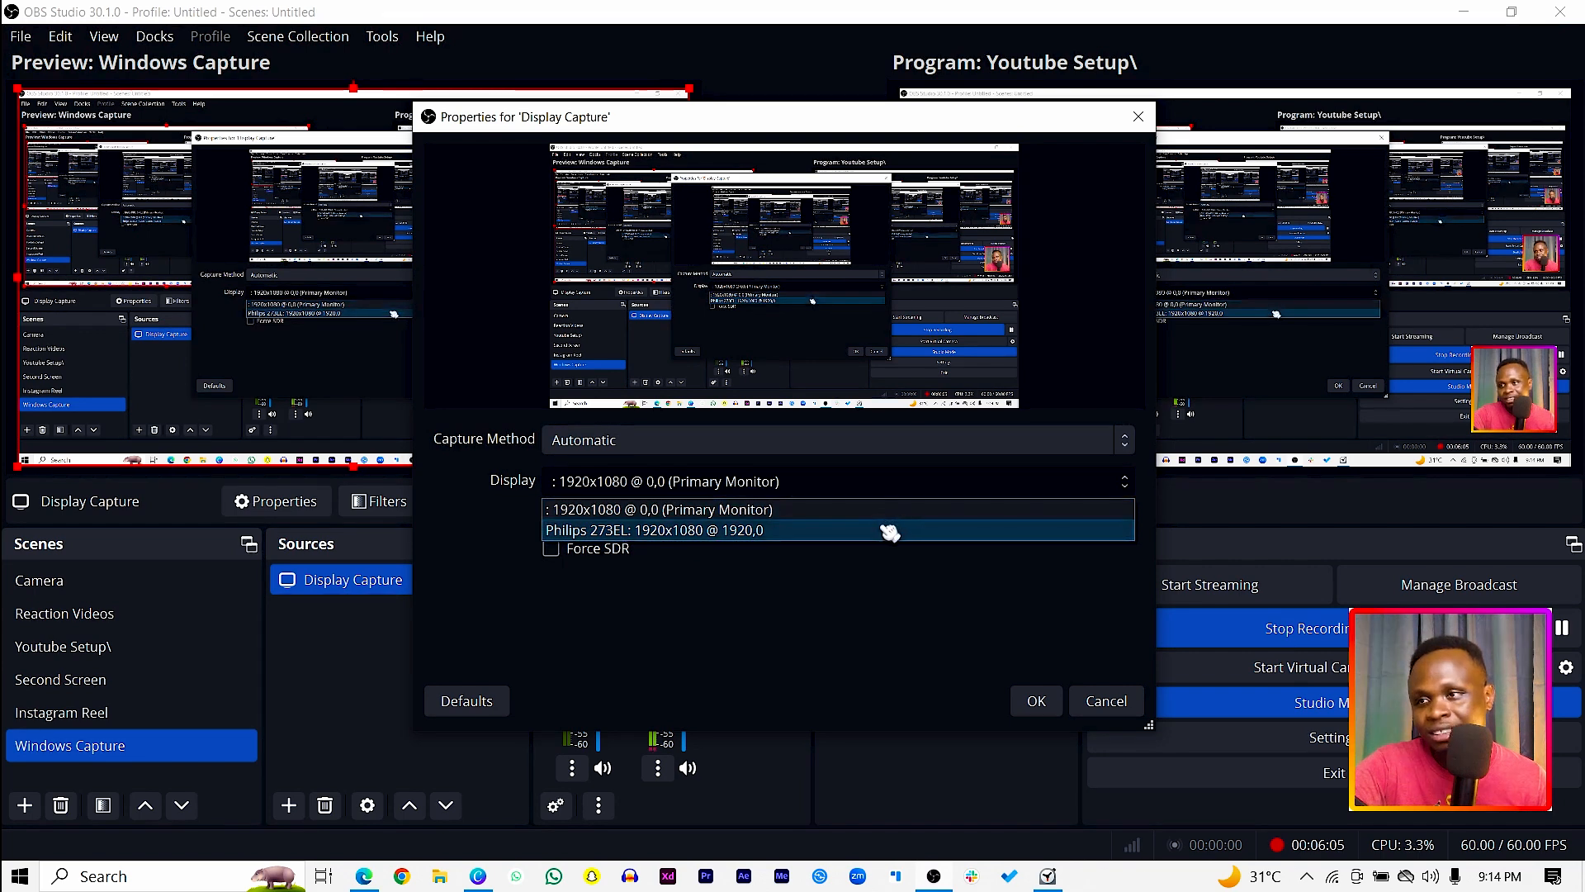
{"action": "left_click", "coordinate": [712, 532]}
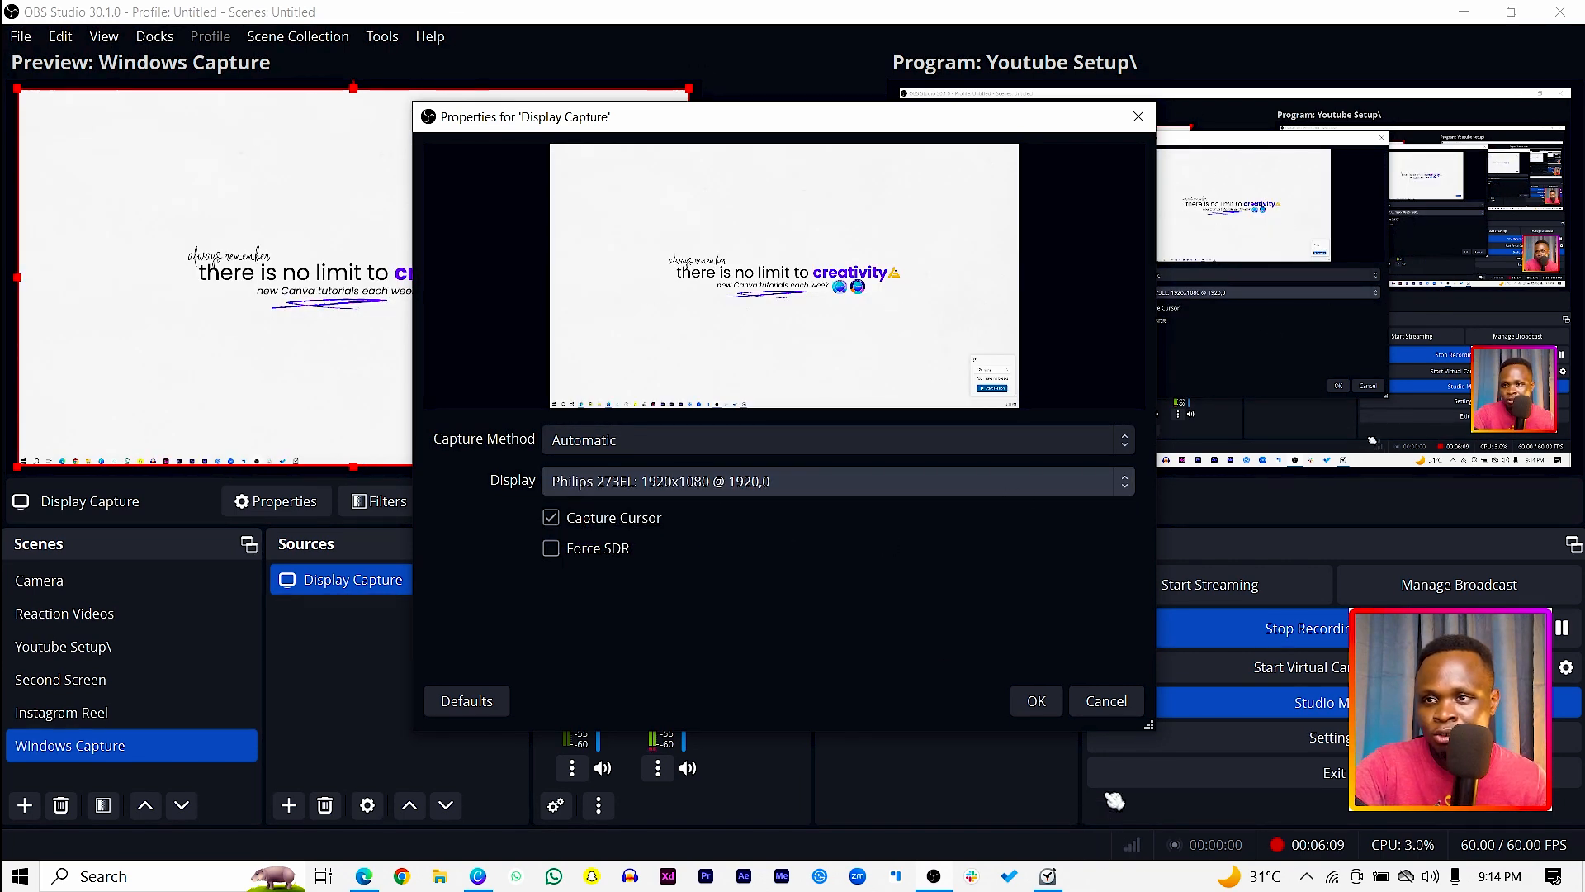
{"action": "left_click", "coordinate": [1037, 702]}
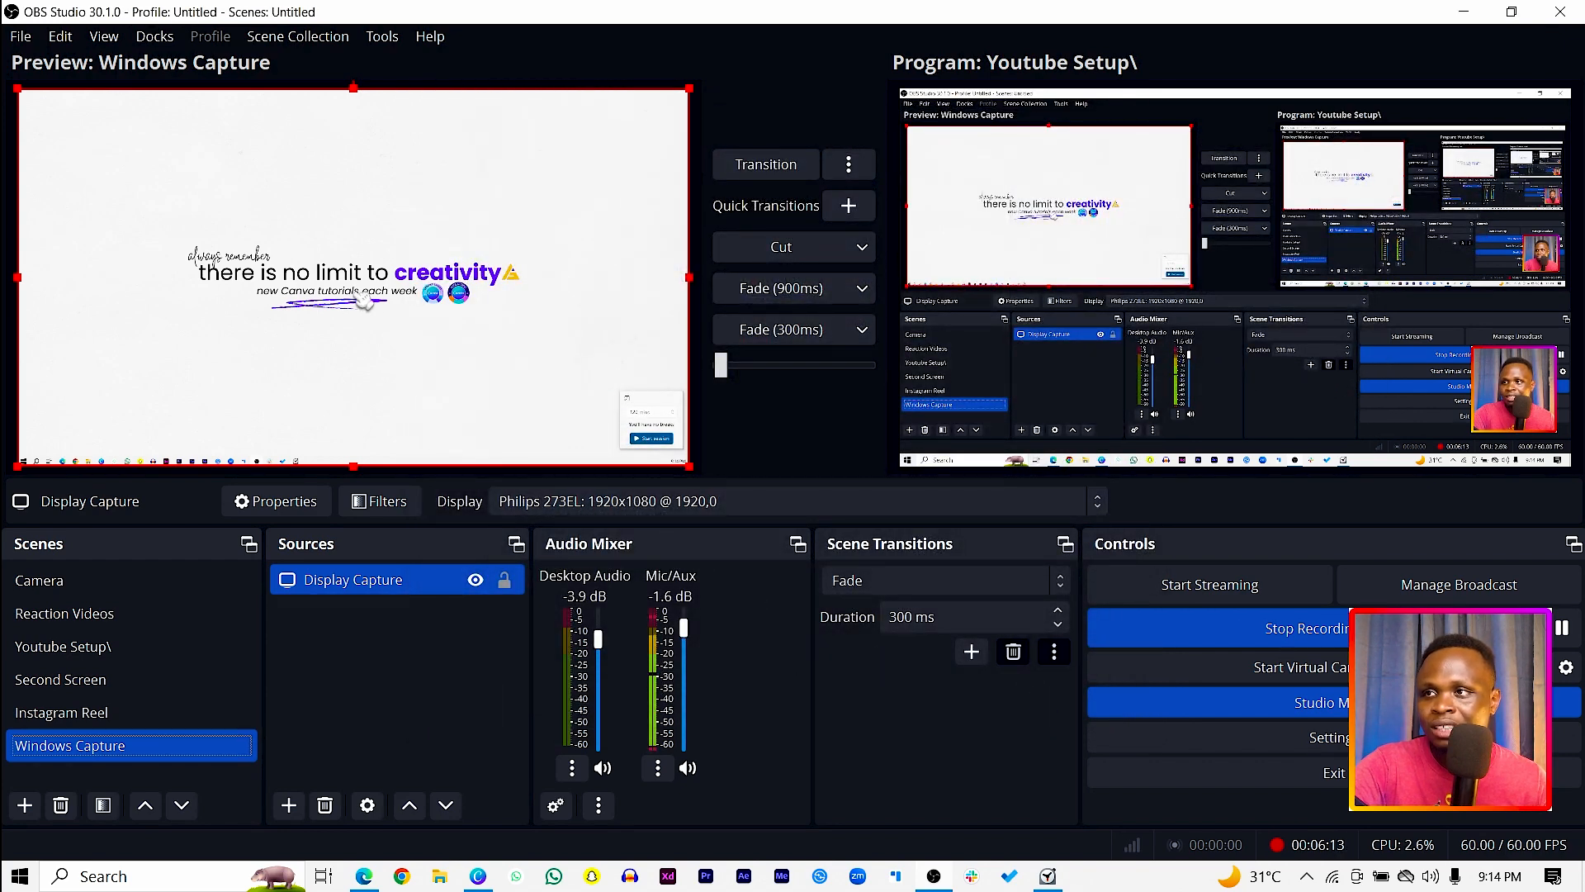
{"action": "left_click", "coordinate": [776, 251]}
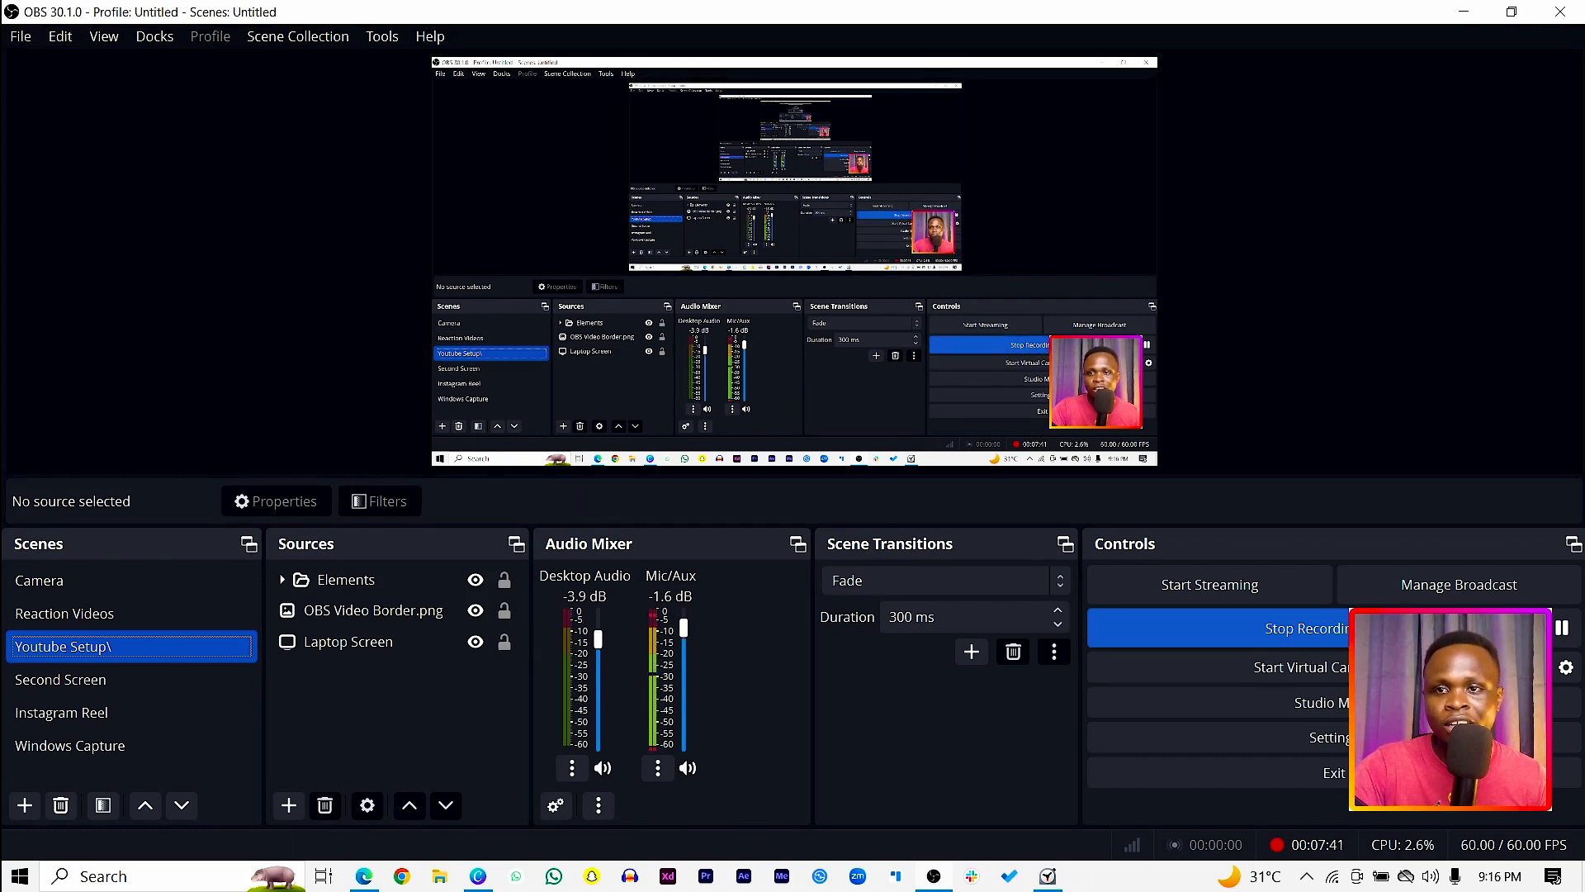
{"action": "left_click", "coordinate": [1462, 15]}
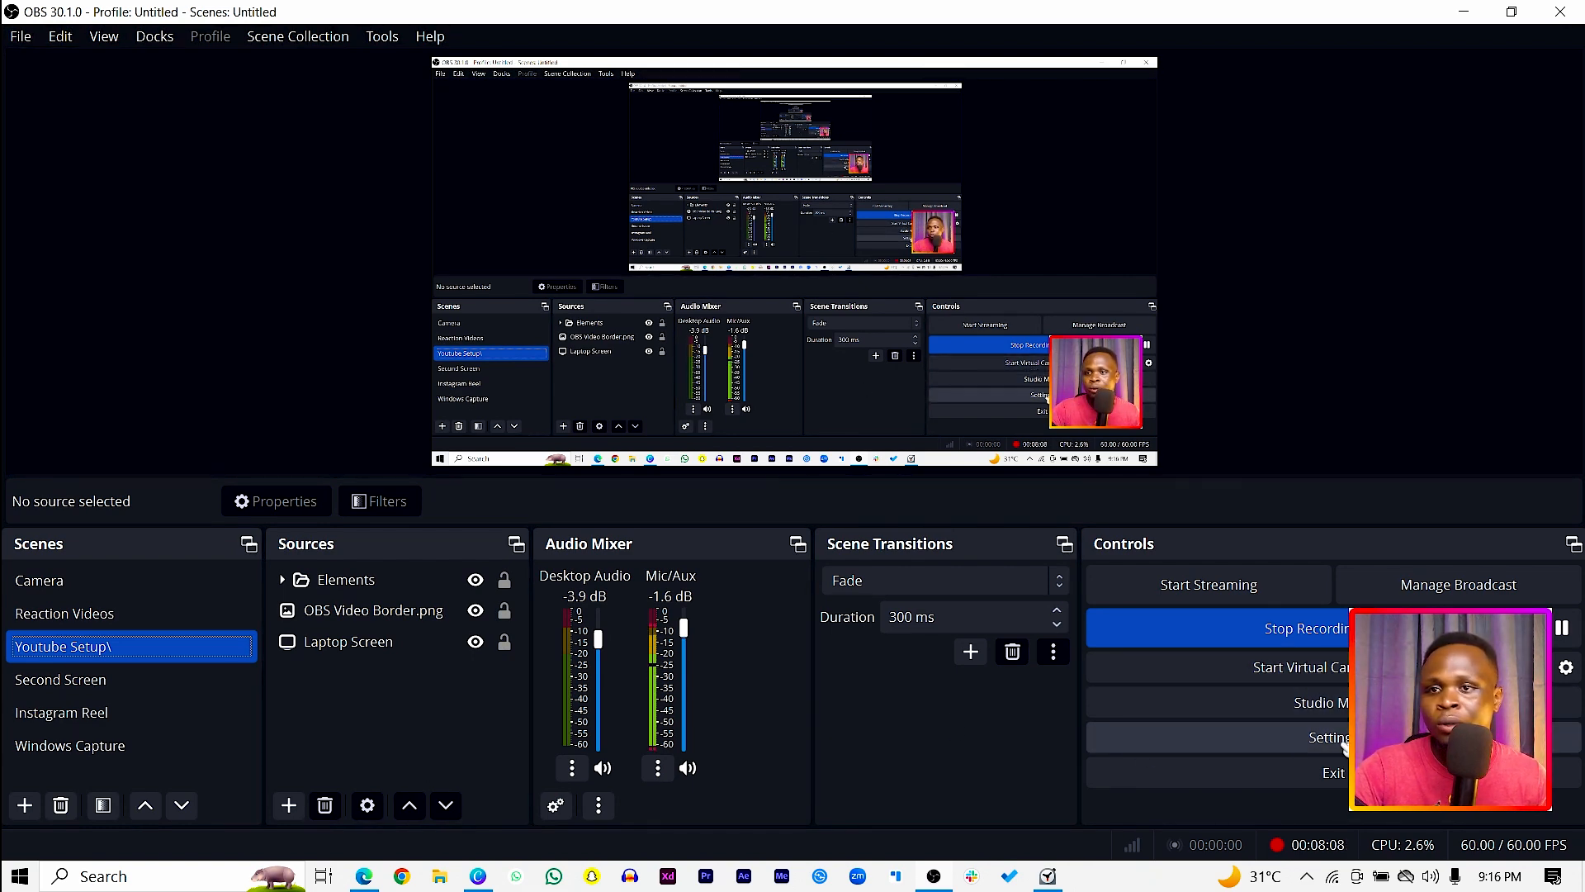
Step: Enable Studio Mode and load the Camera scene into the preview
{"action": "left_click", "coordinate": [1318, 705]}
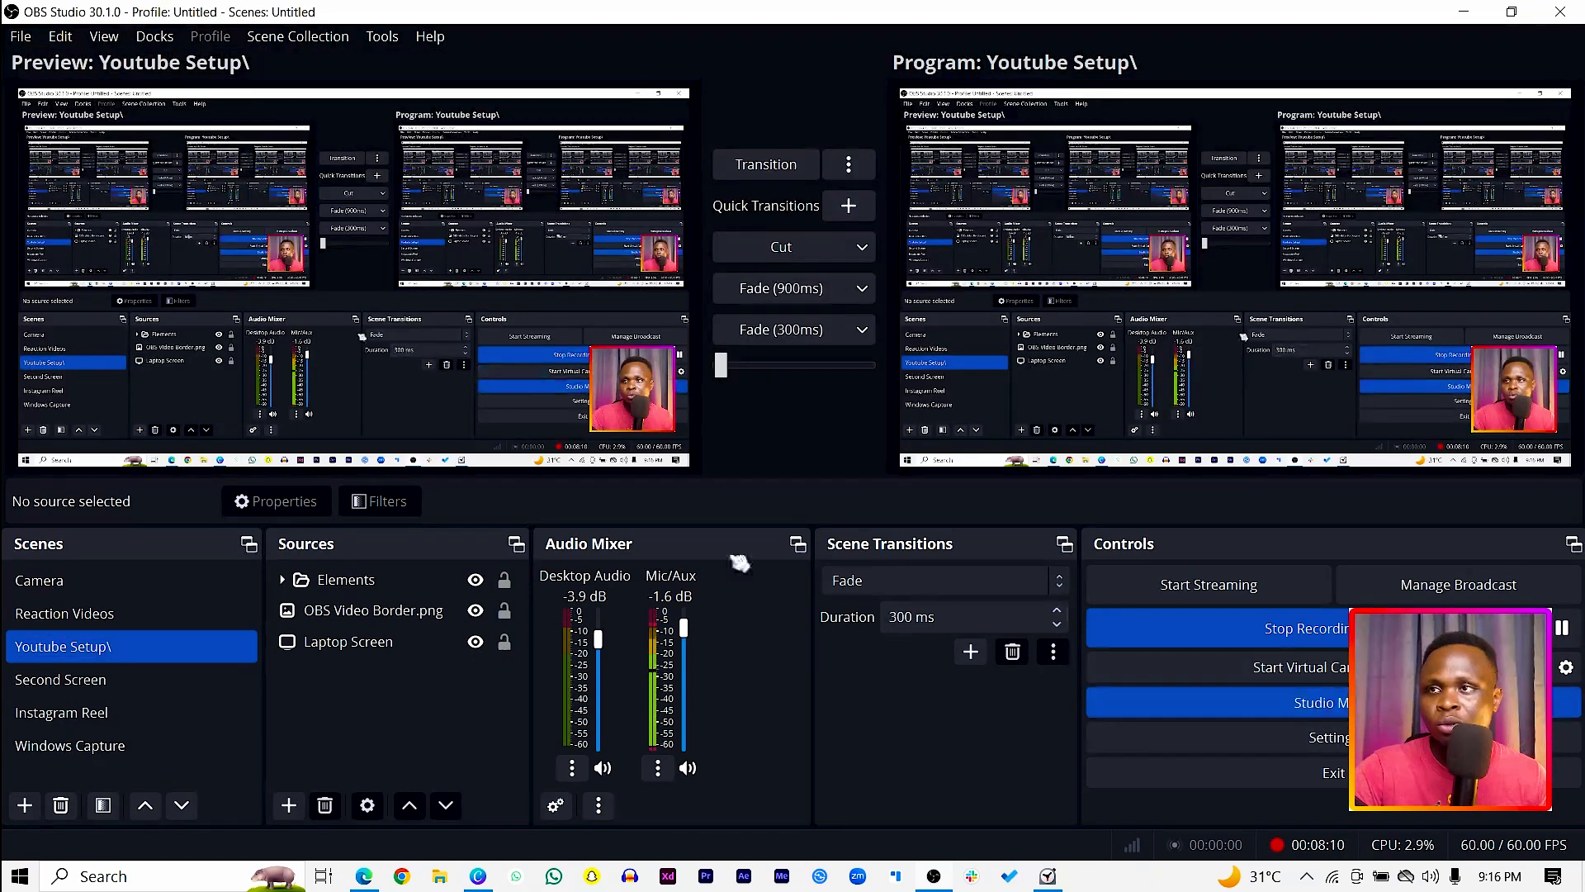
{"action": "left_click", "coordinate": [43, 582]}
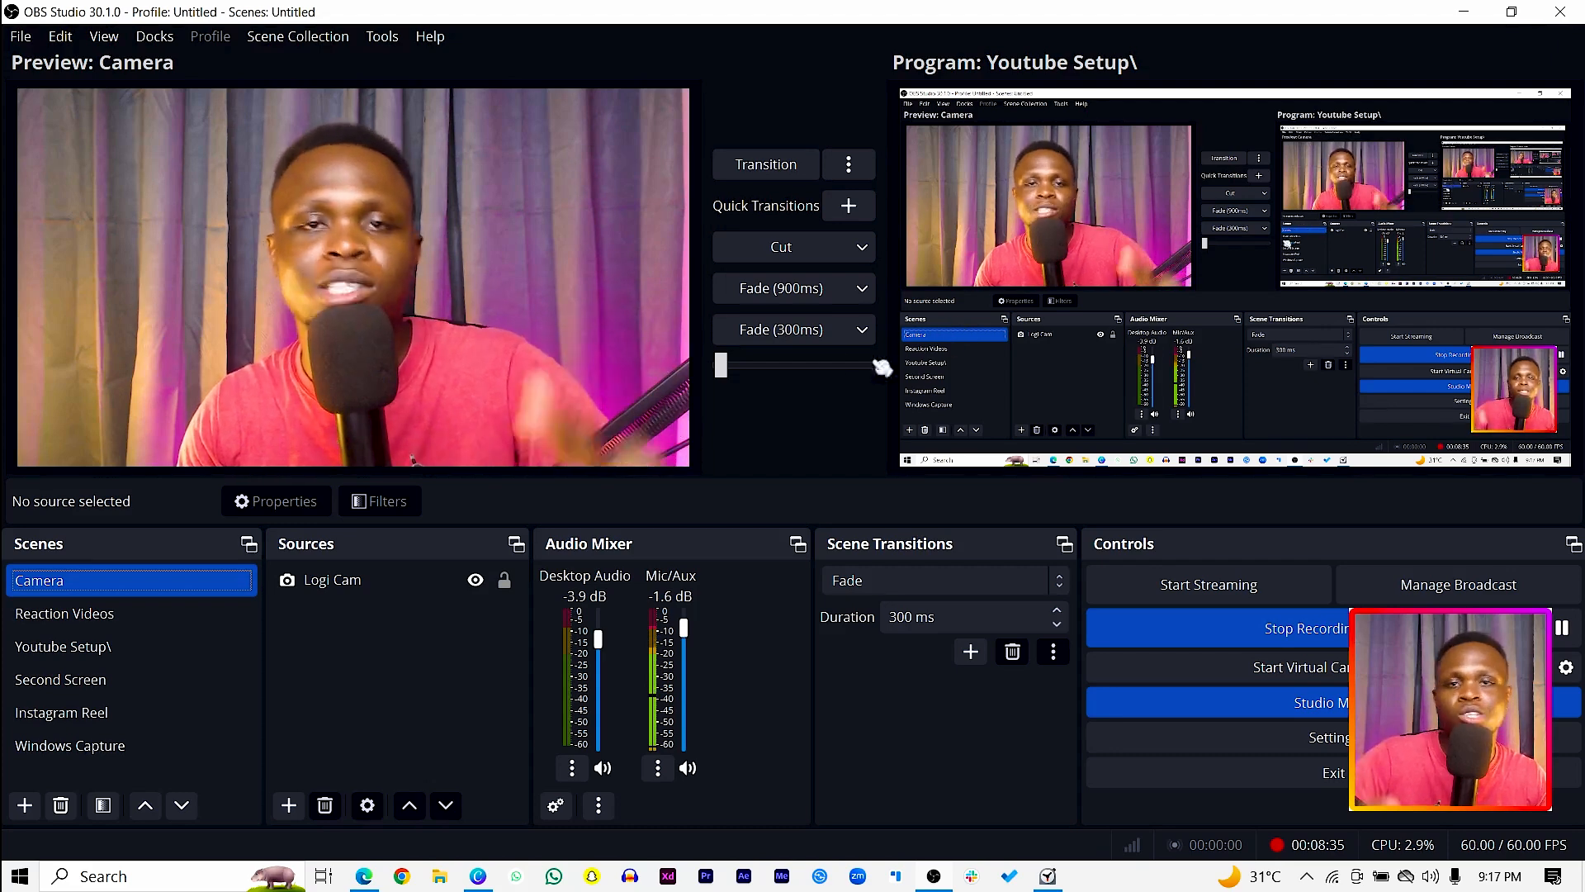
Step: Show the folder where the finished recordings are saved
{"action": "left_click", "coordinate": [22, 40]}
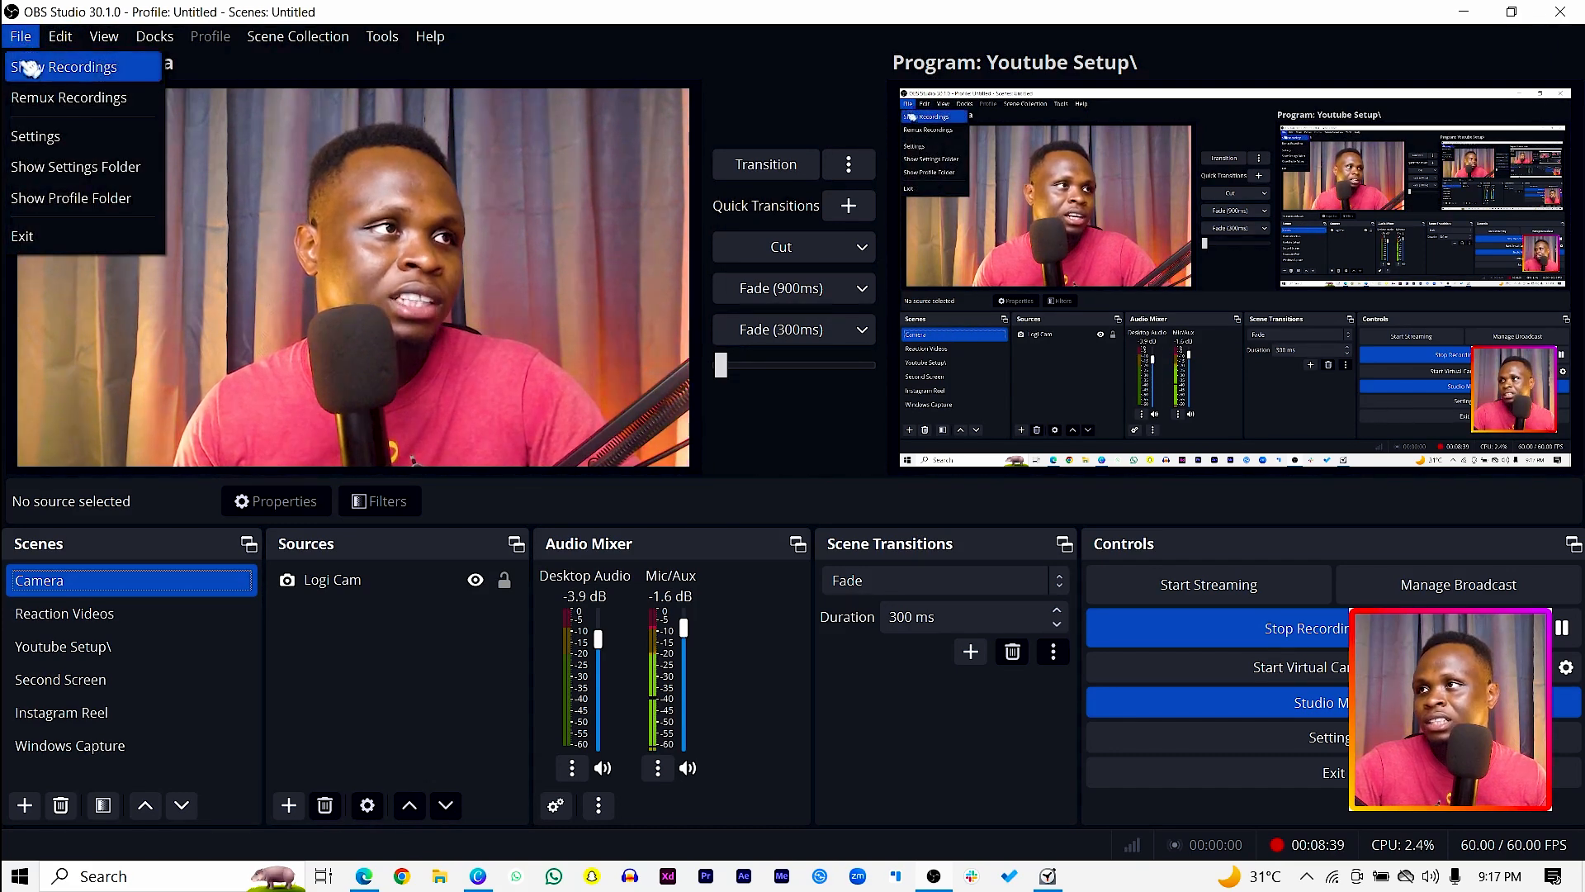
{"action": "left_click", "coordinate": [31, 73]}
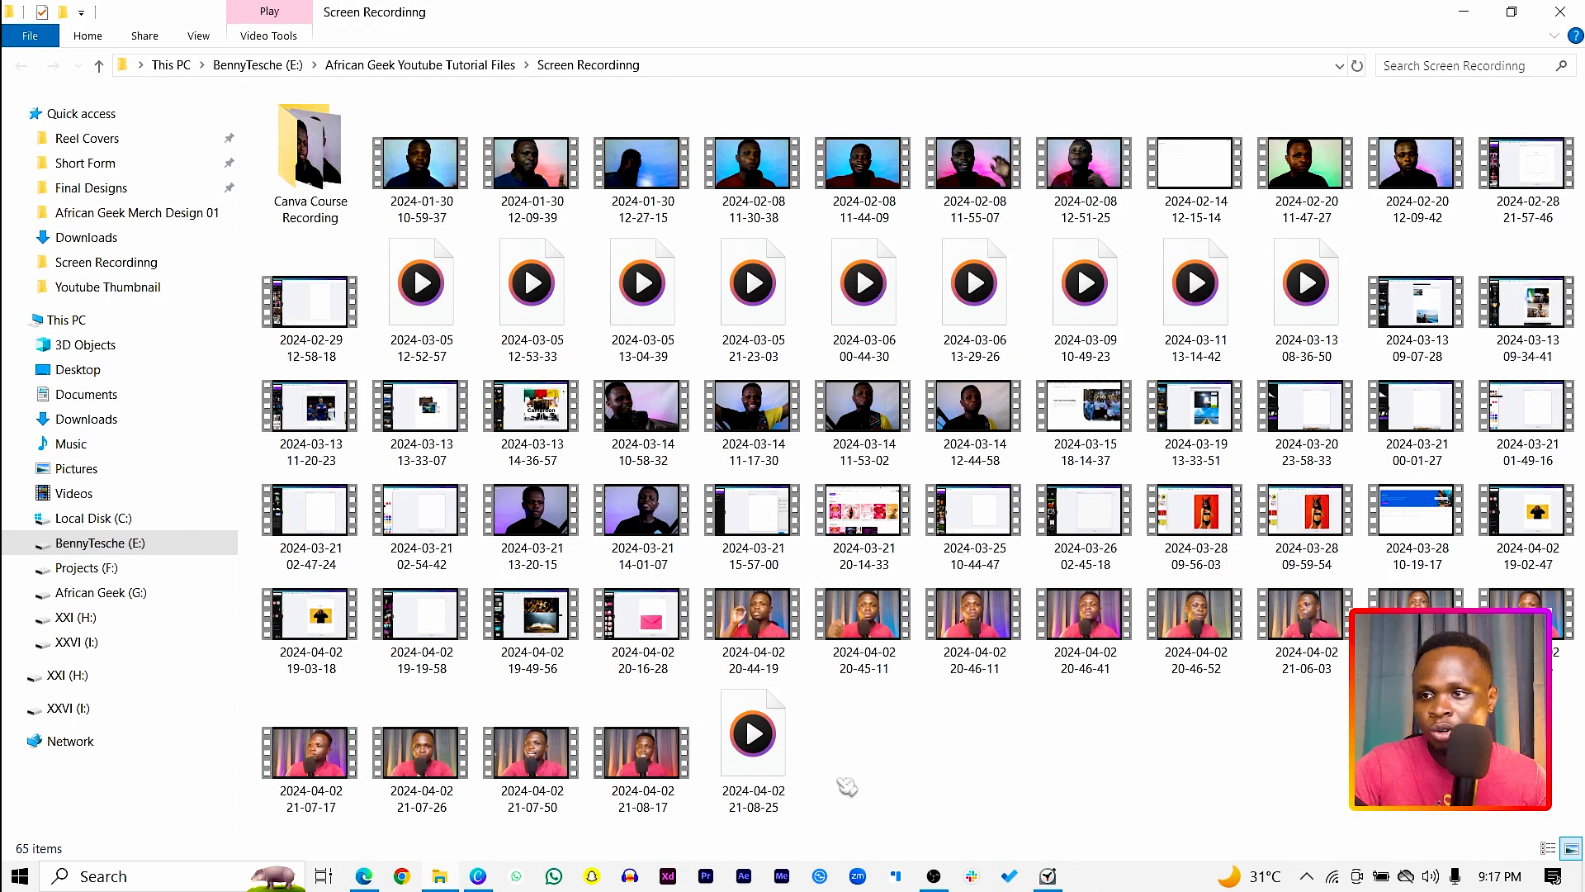
{"action": "left_click", "coordinate": [774, 794]}
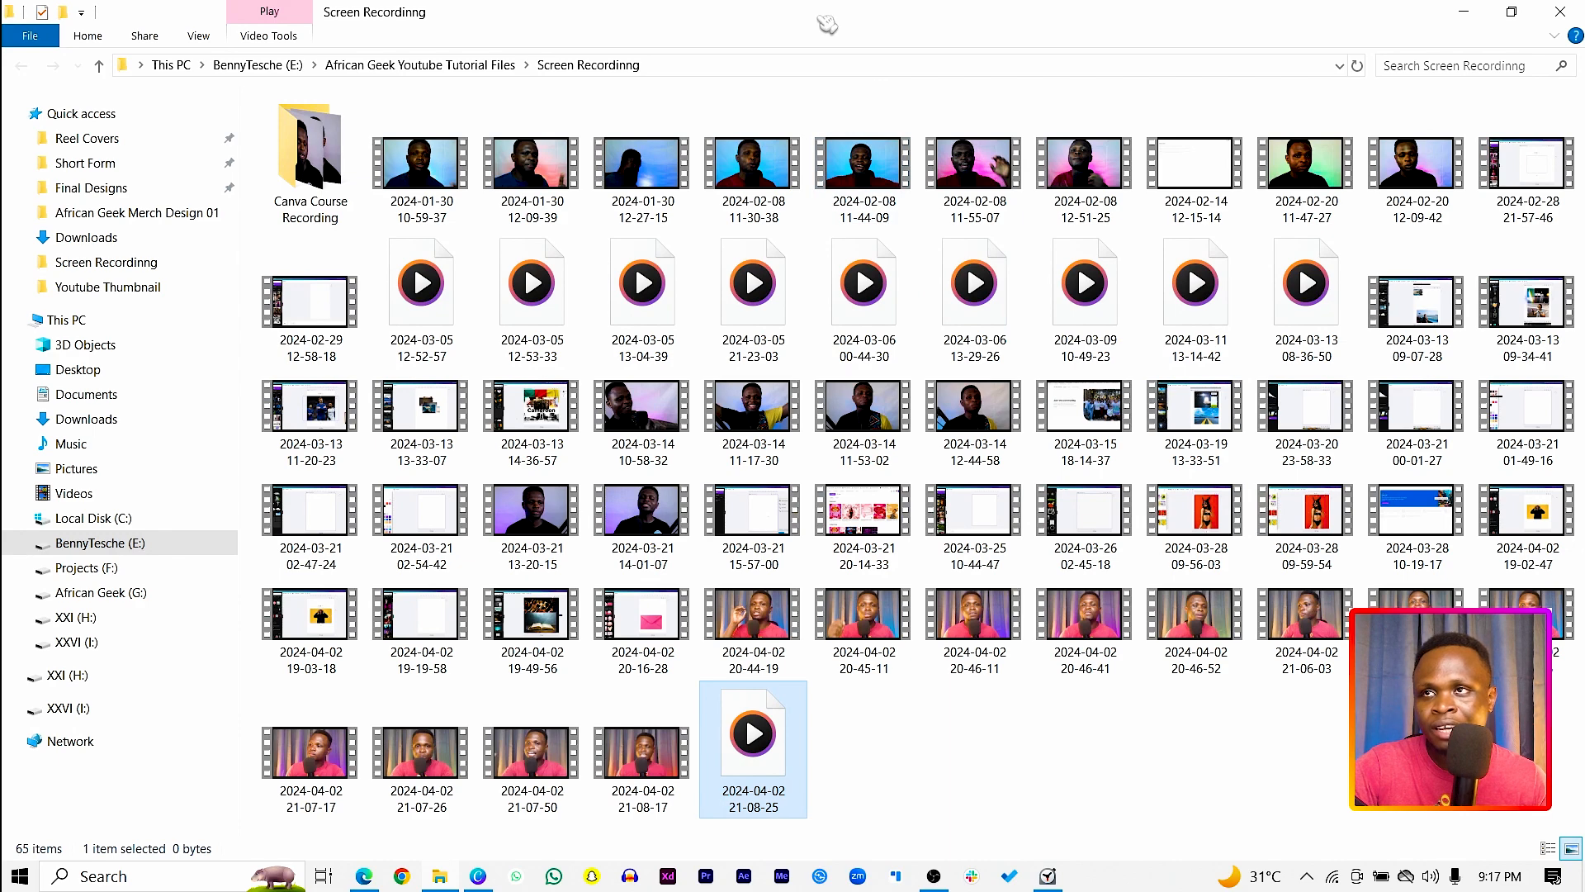
{"action": "left_click_drag", "start_coordinate": [827, 16], "coordinate": [1584, 50]}
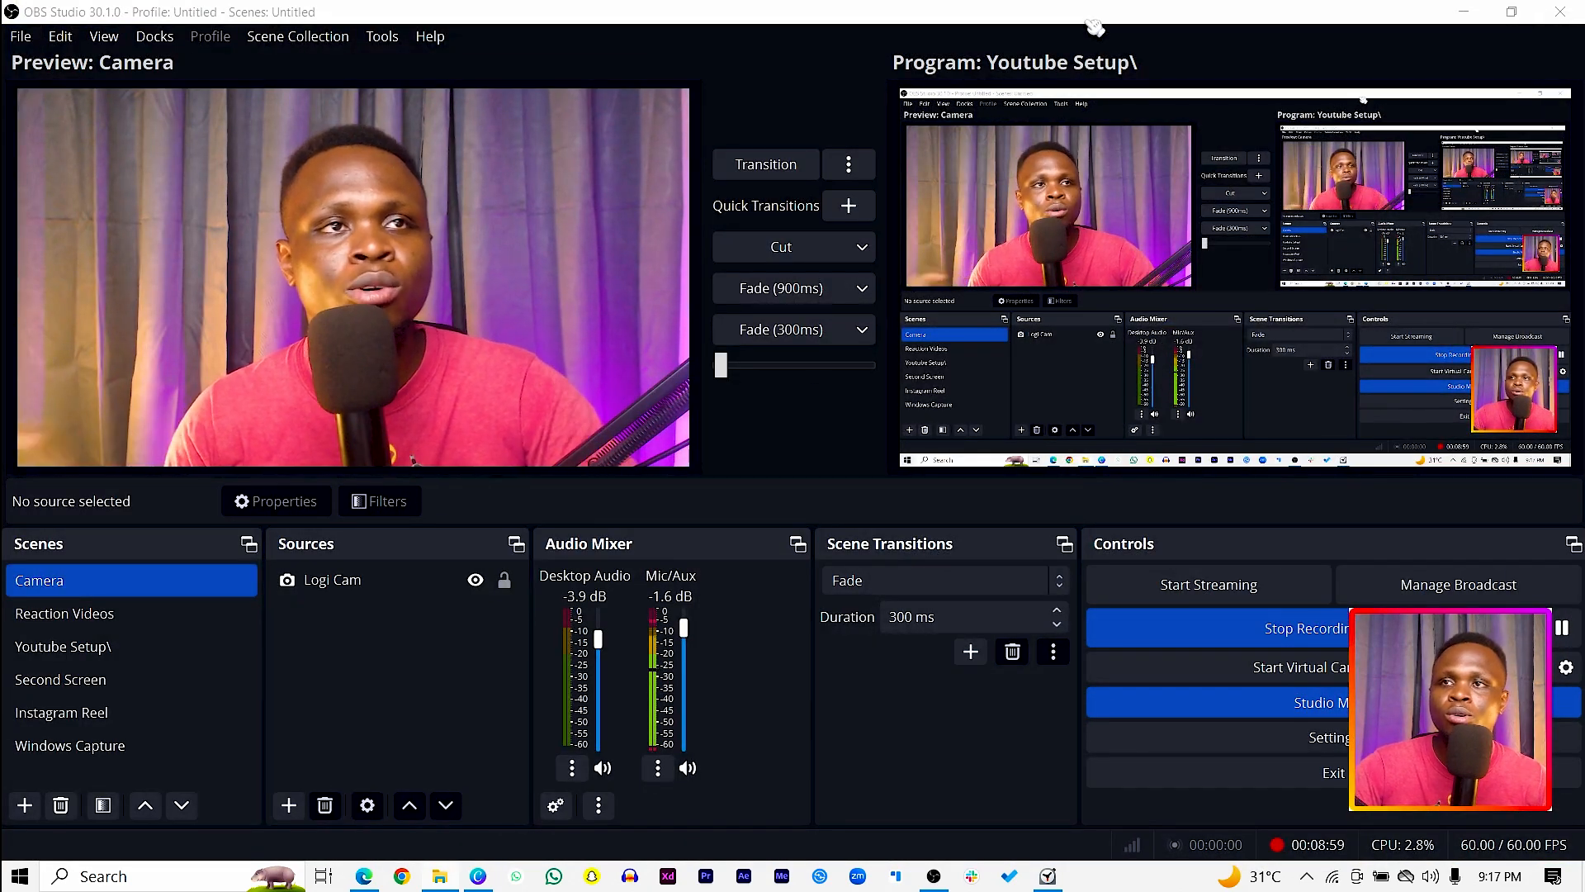
Step: Open the output settings for recording to check the recording path and format
{"action": "left_click", "coordinate": [21, 36]}
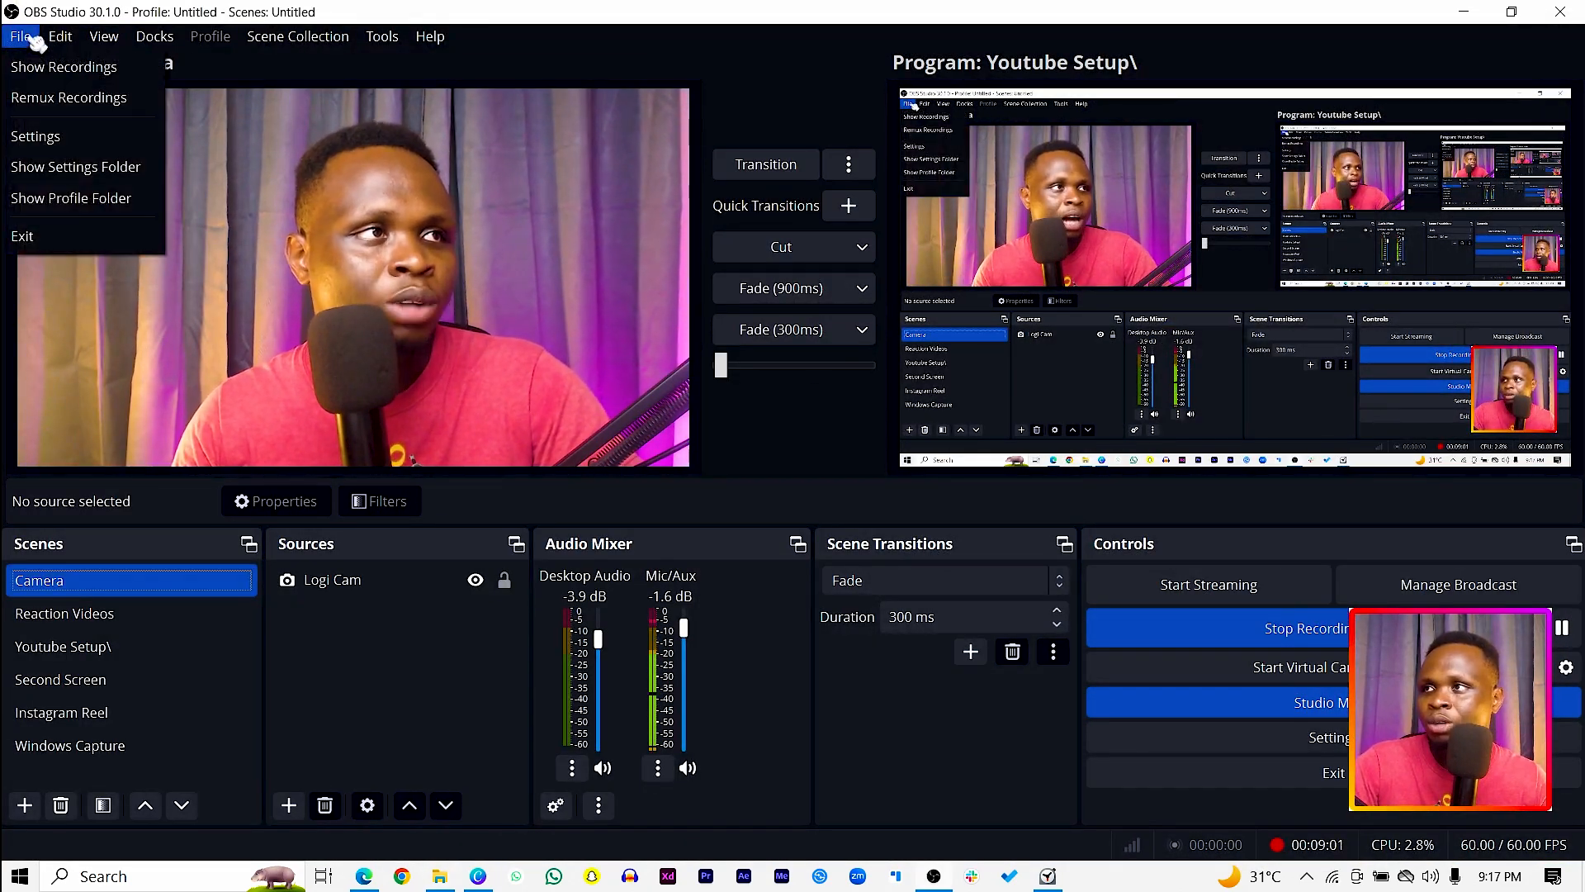
{"action": "left_click", "coordinate": [101, 140]}
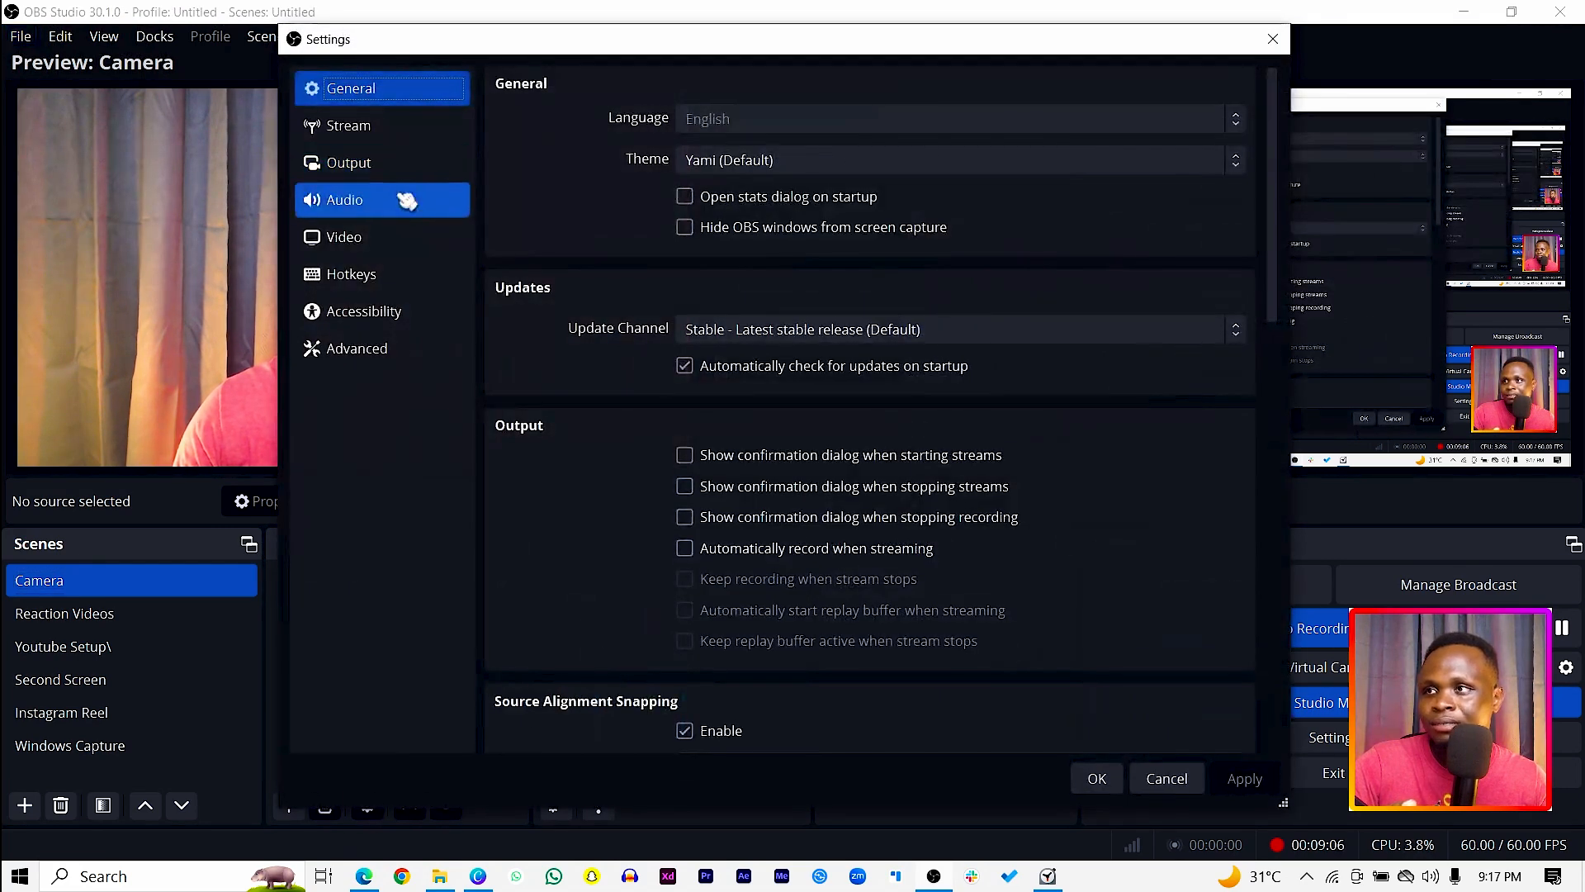
{"action": "left_click", "coordinate": [389, 161]}
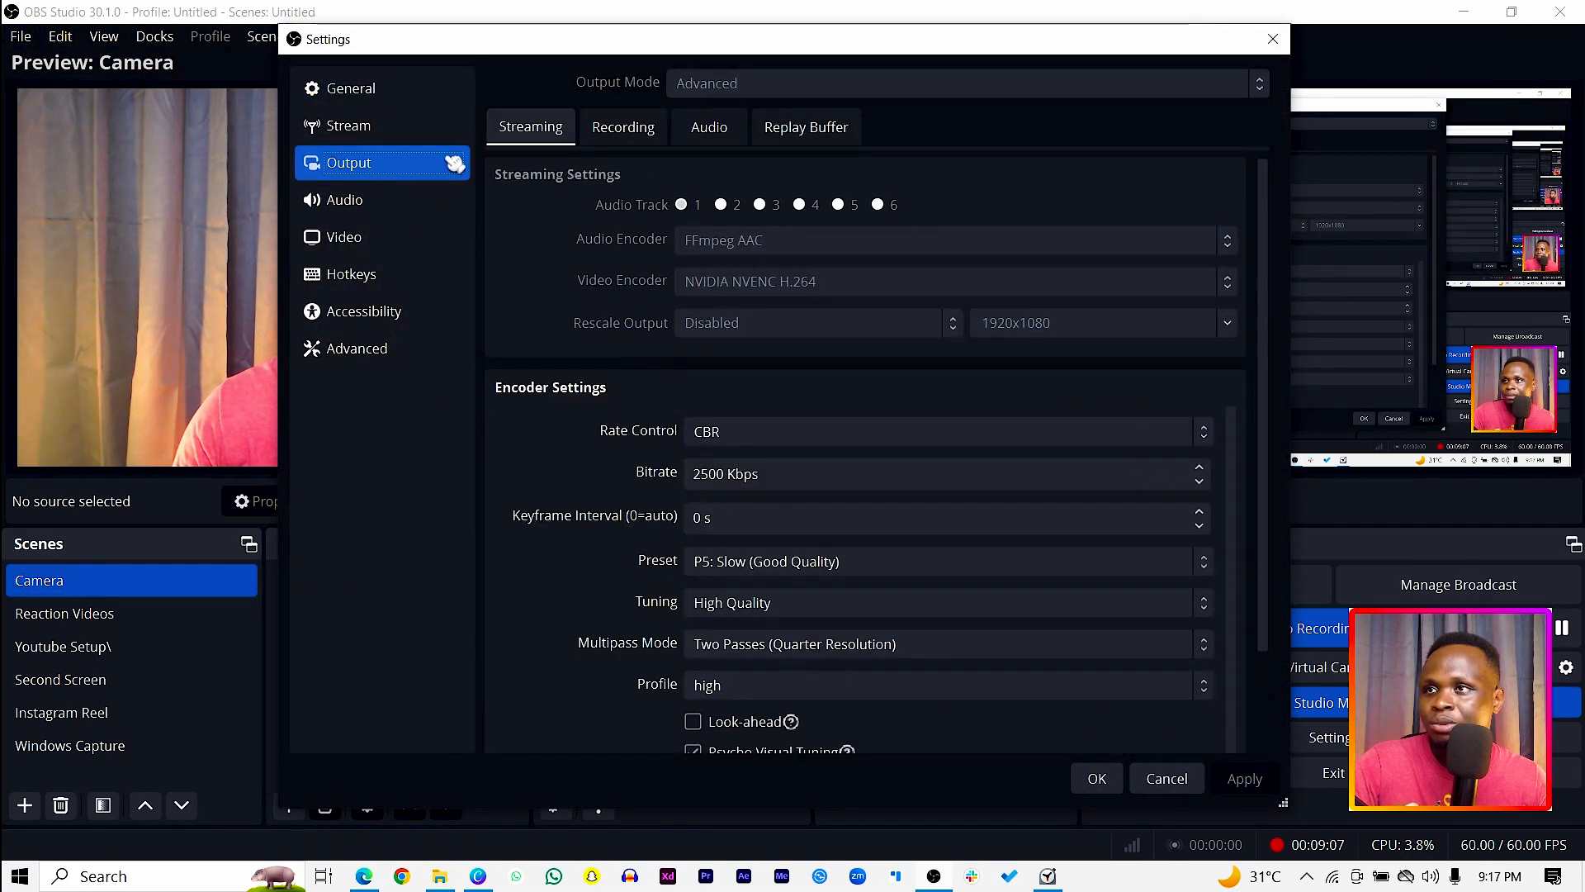
{"action": "left_click", "coordinate": [641, 129]}
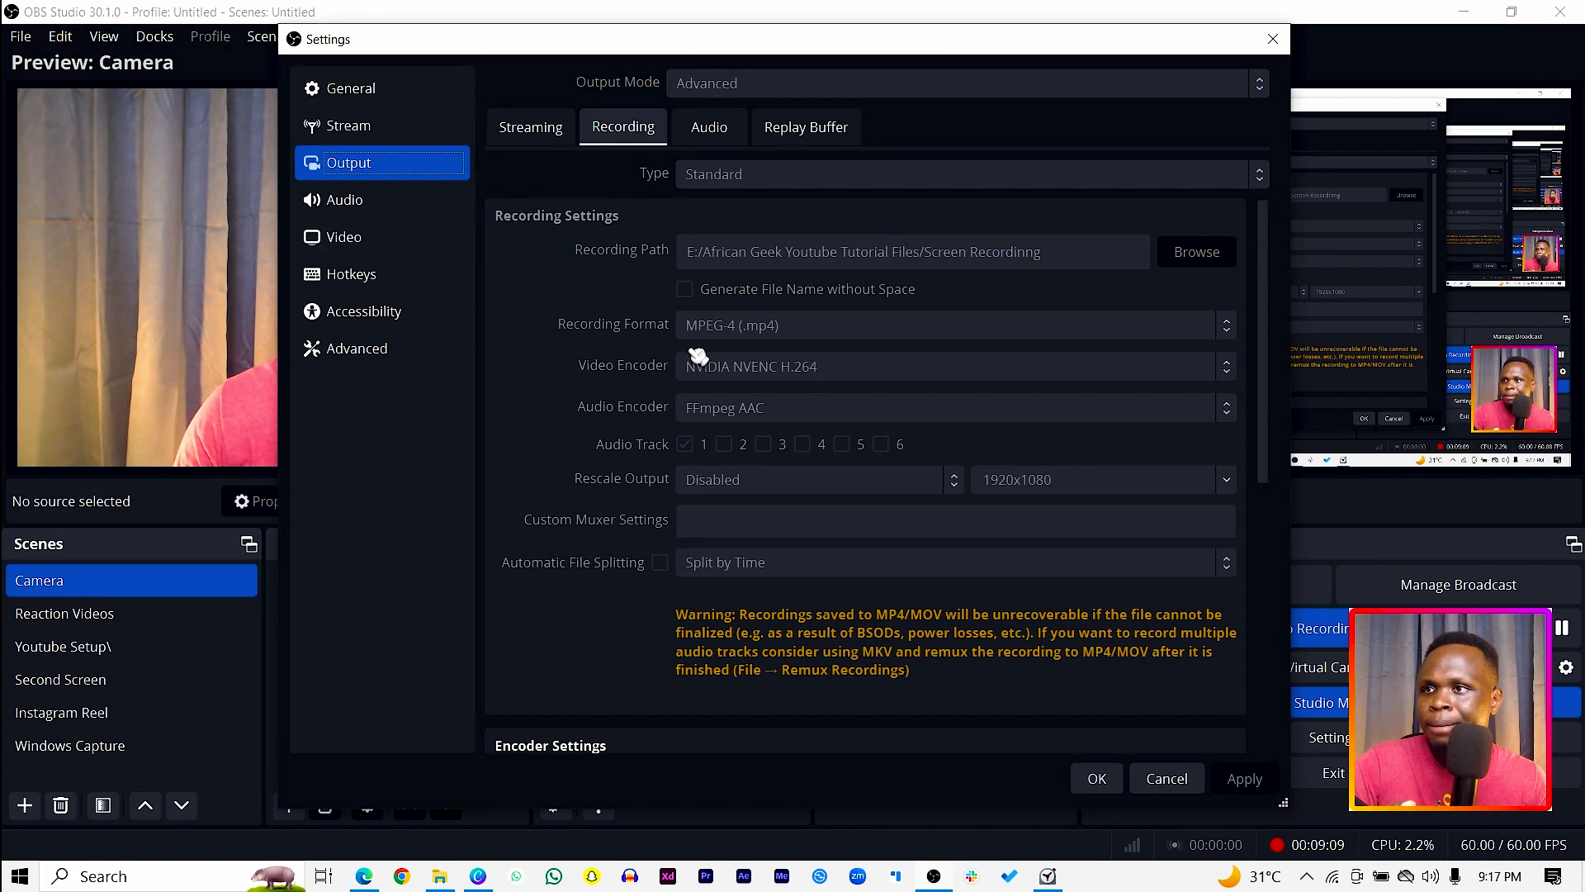
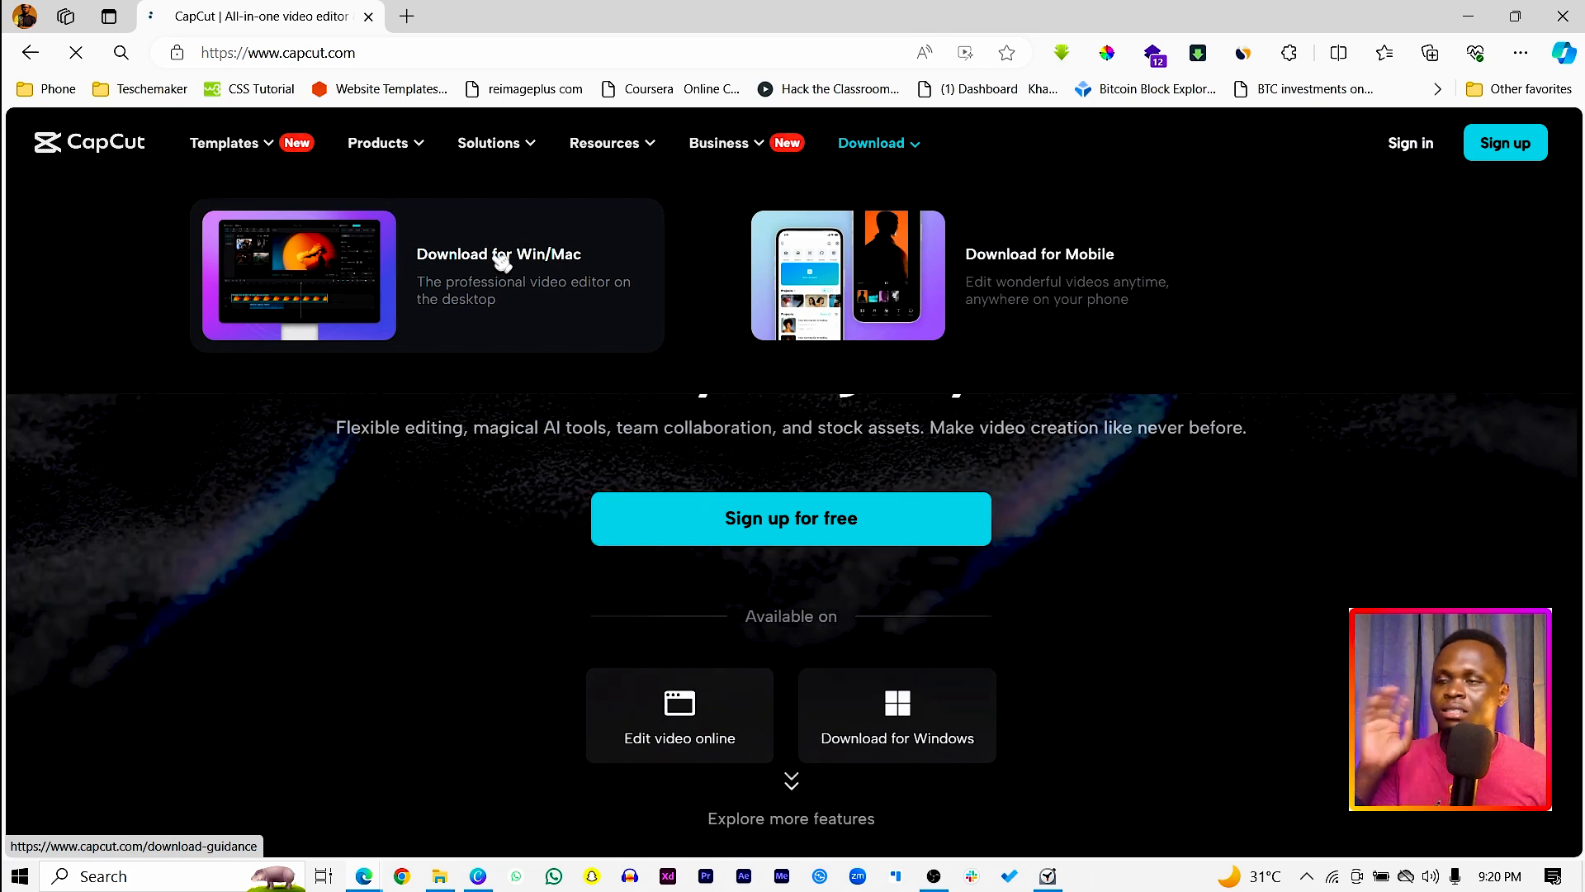
Step: Download the CapCut installer for Win/Mac and open the downloaded file
{"action": "left_click", "coordinate": [502, 262]}
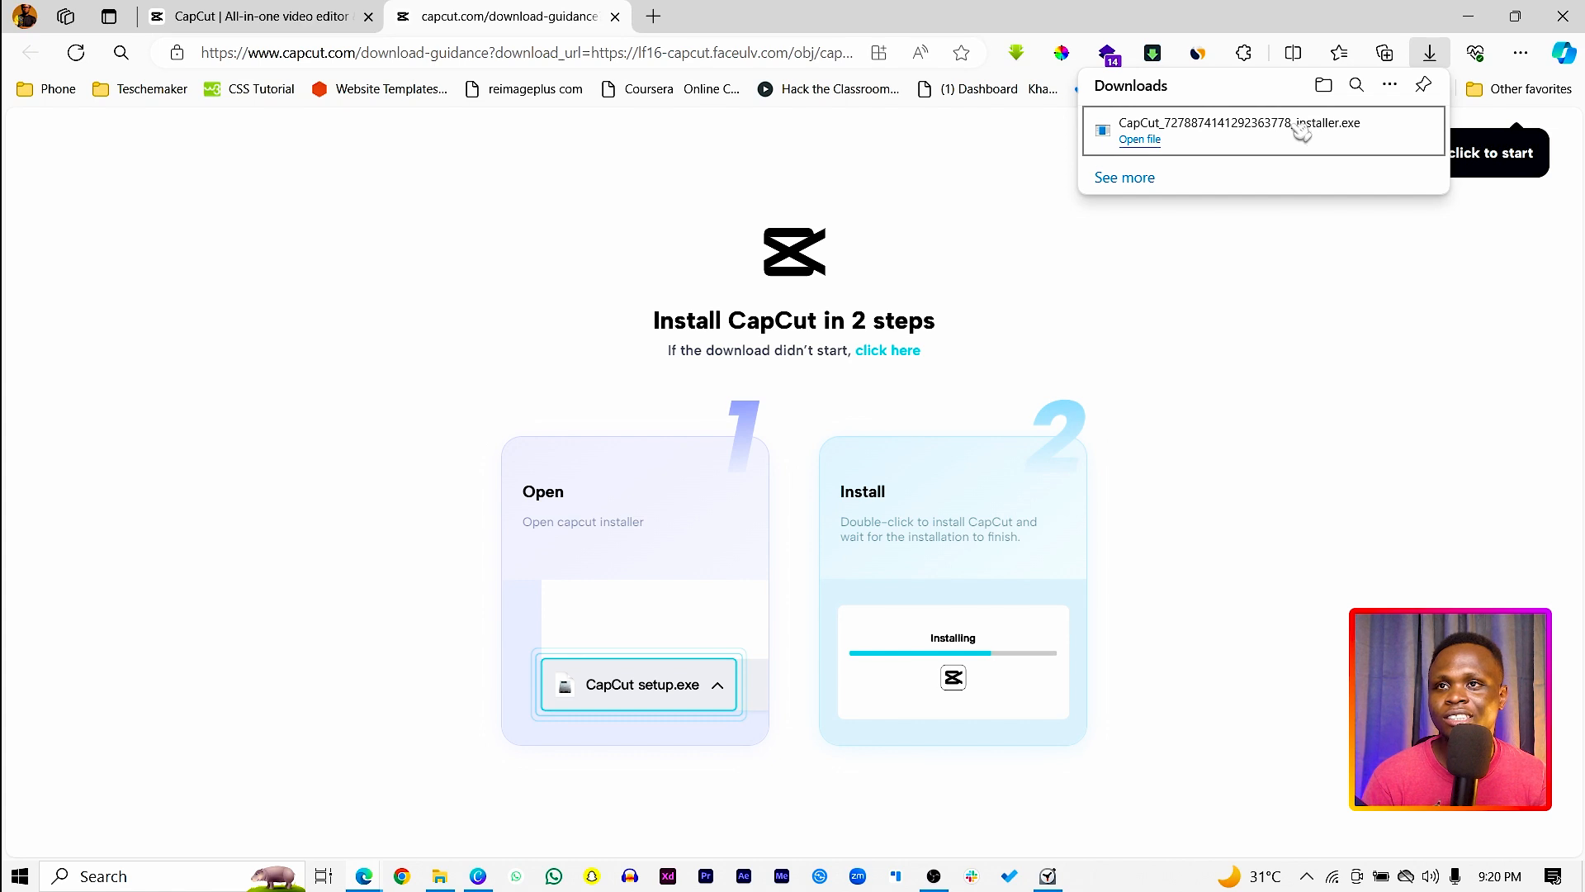
{"action": "left_click", "coordinate": [1144, 140]}
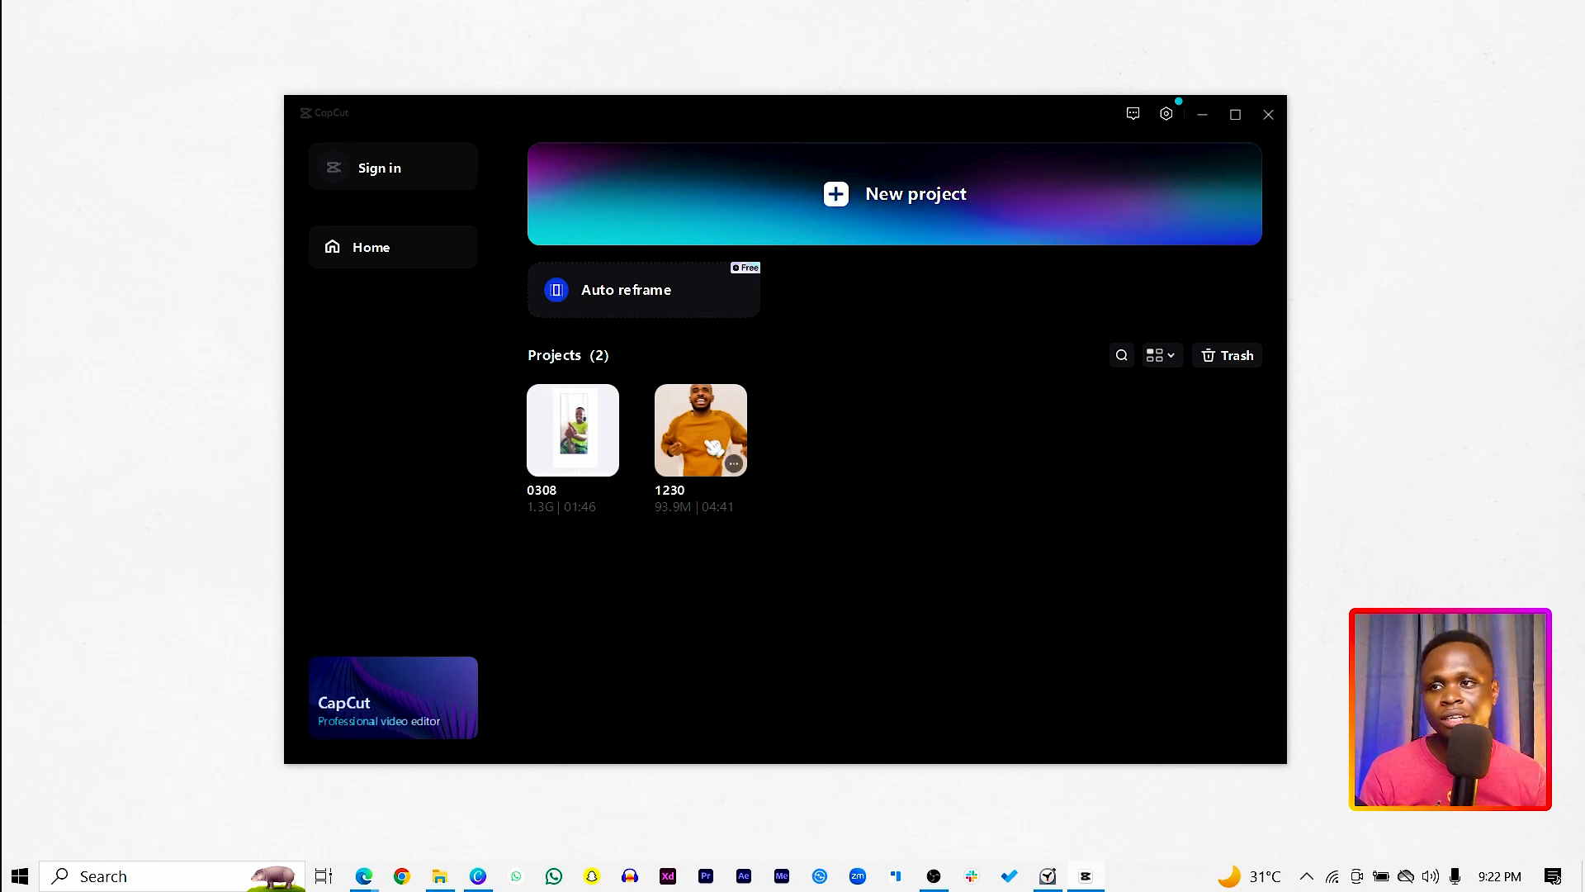
Step: Move both existing projects, 1230 and 0308, to the trash
{"action": "left_click", "coordinate": [741, 465]}
{"action": "left_click", "coordinate": [776, 557]}
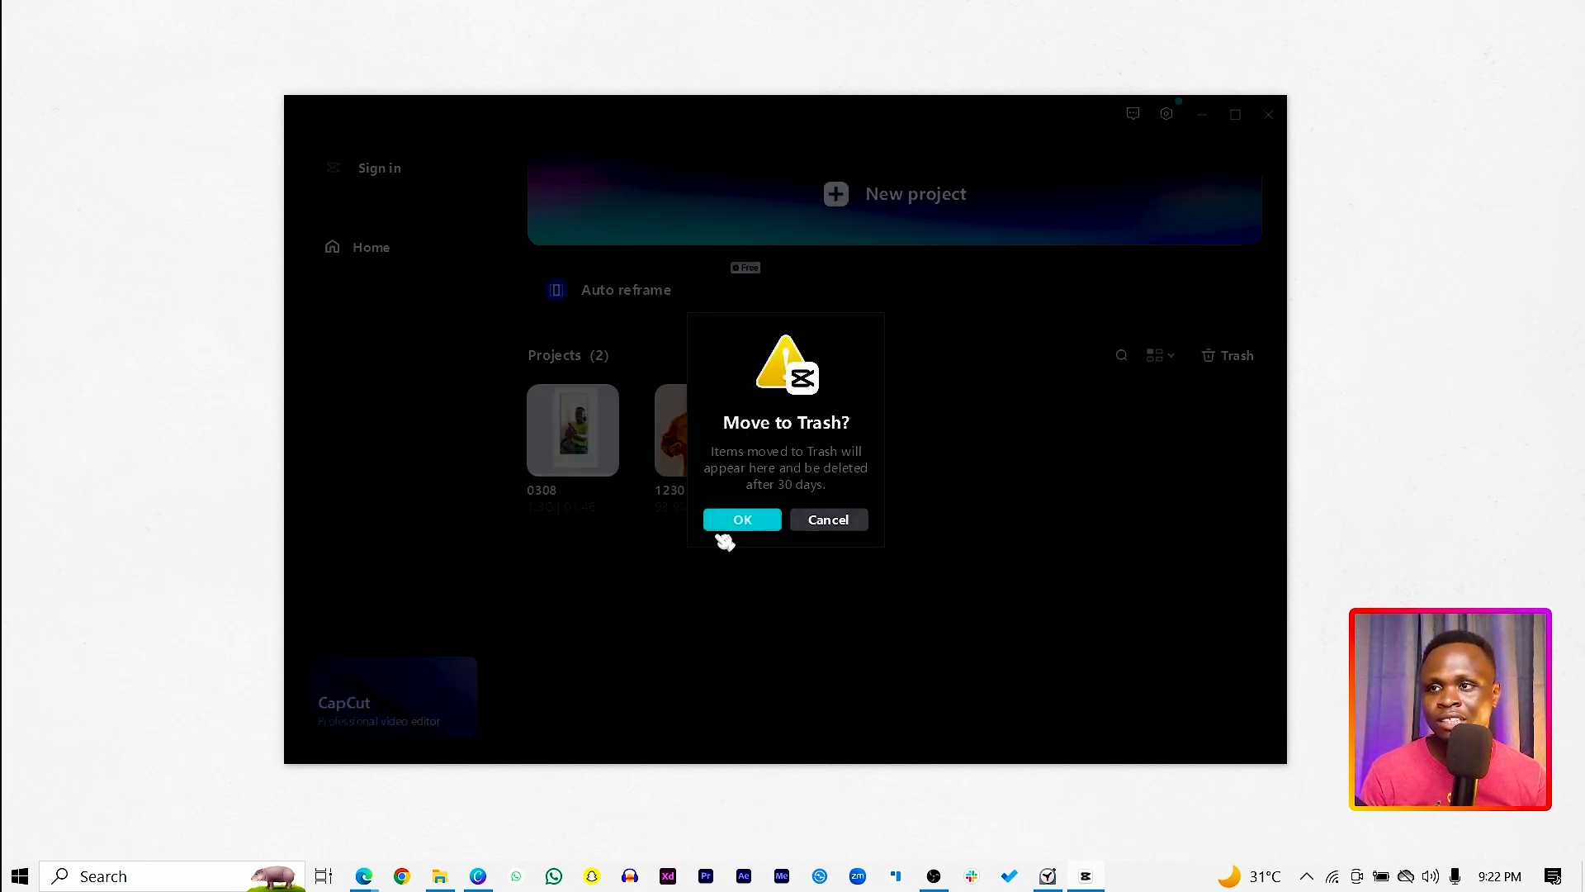
{"action": "left_click", "coordinate": [742, 520]}
{"action": "left_click", "coordinate": [612, 465]}
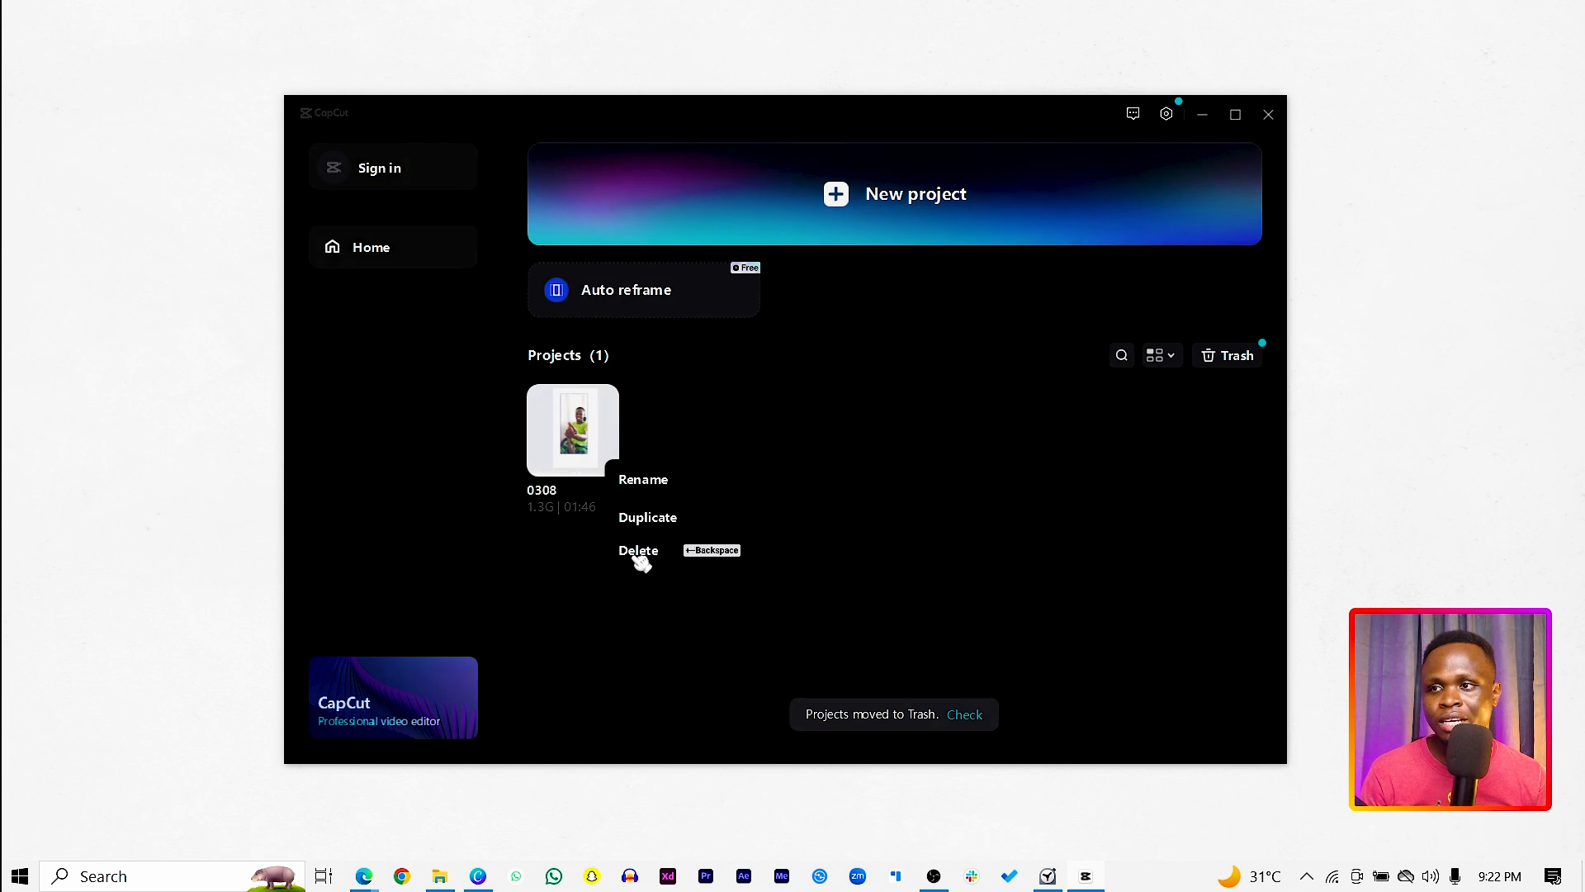
{"action": "left_click", "coordinate": [638, 550]}
{"action": "left_click", "coordinate": [726, 519]}
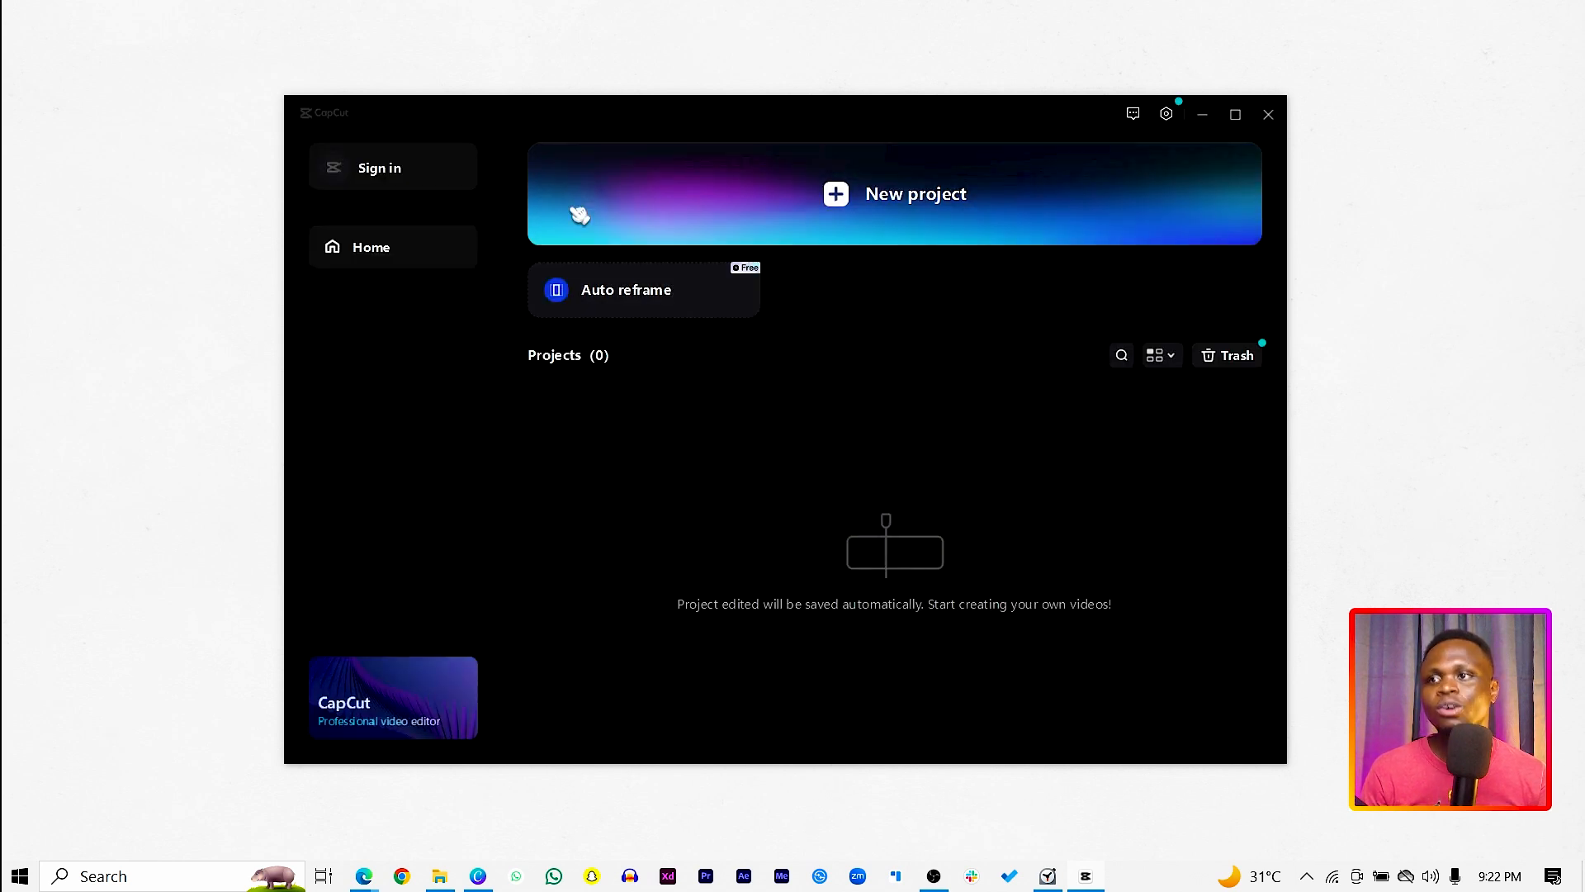
{"action": "left_click", "coordinate": [890, 198]}
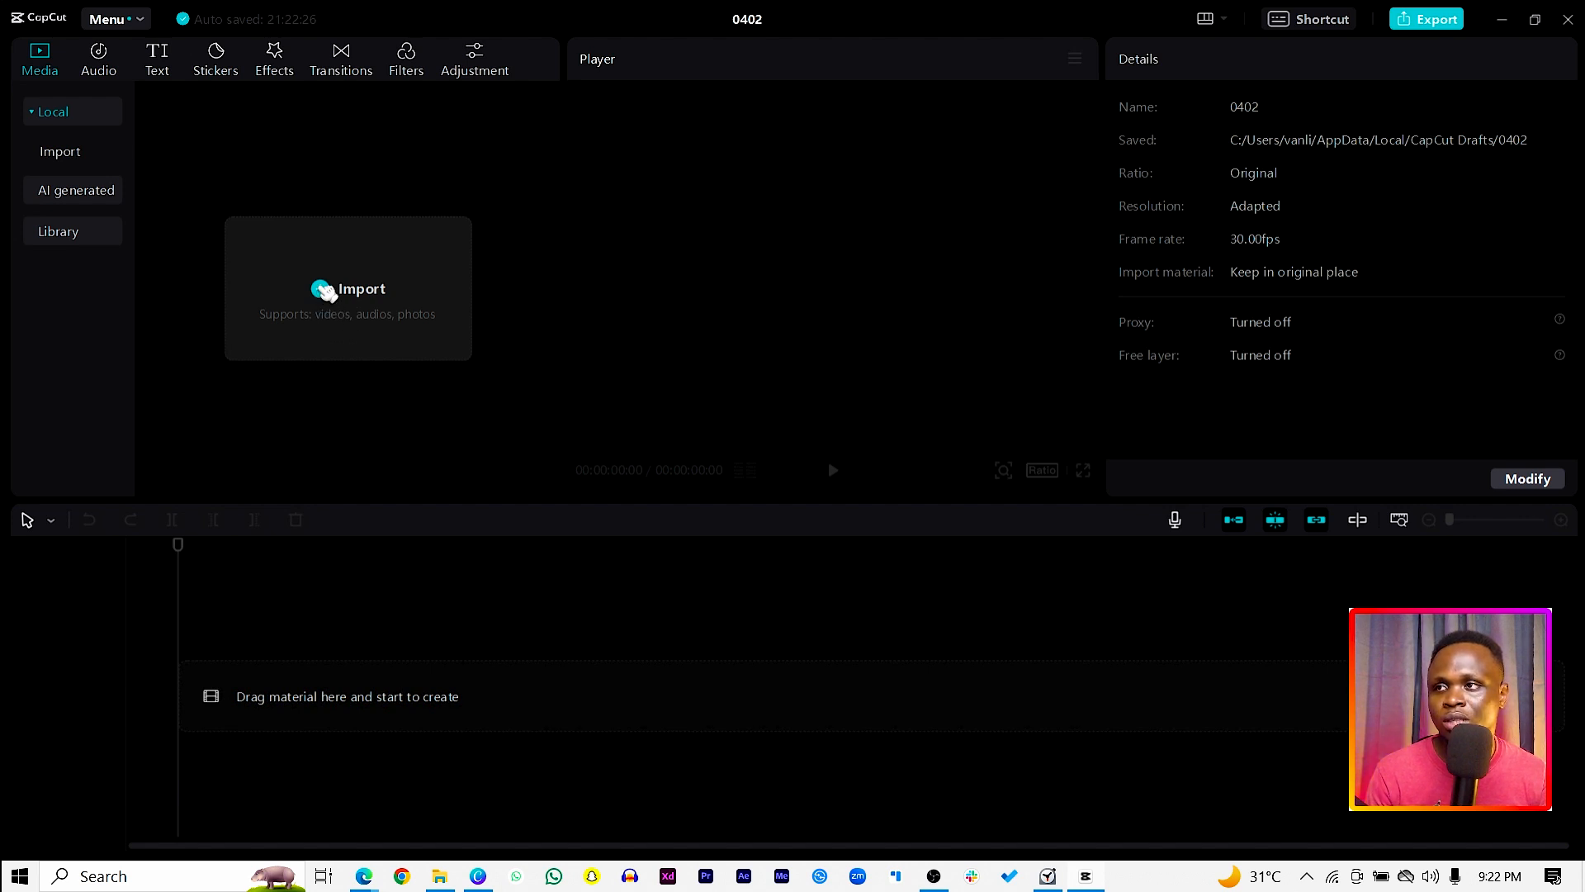
{"action": "left_click", "coordinate": [327, 290]}
{"action": "scroll", "coordinate": [440, 312], "scroll_direction": "down", "scroll_amount": 3}
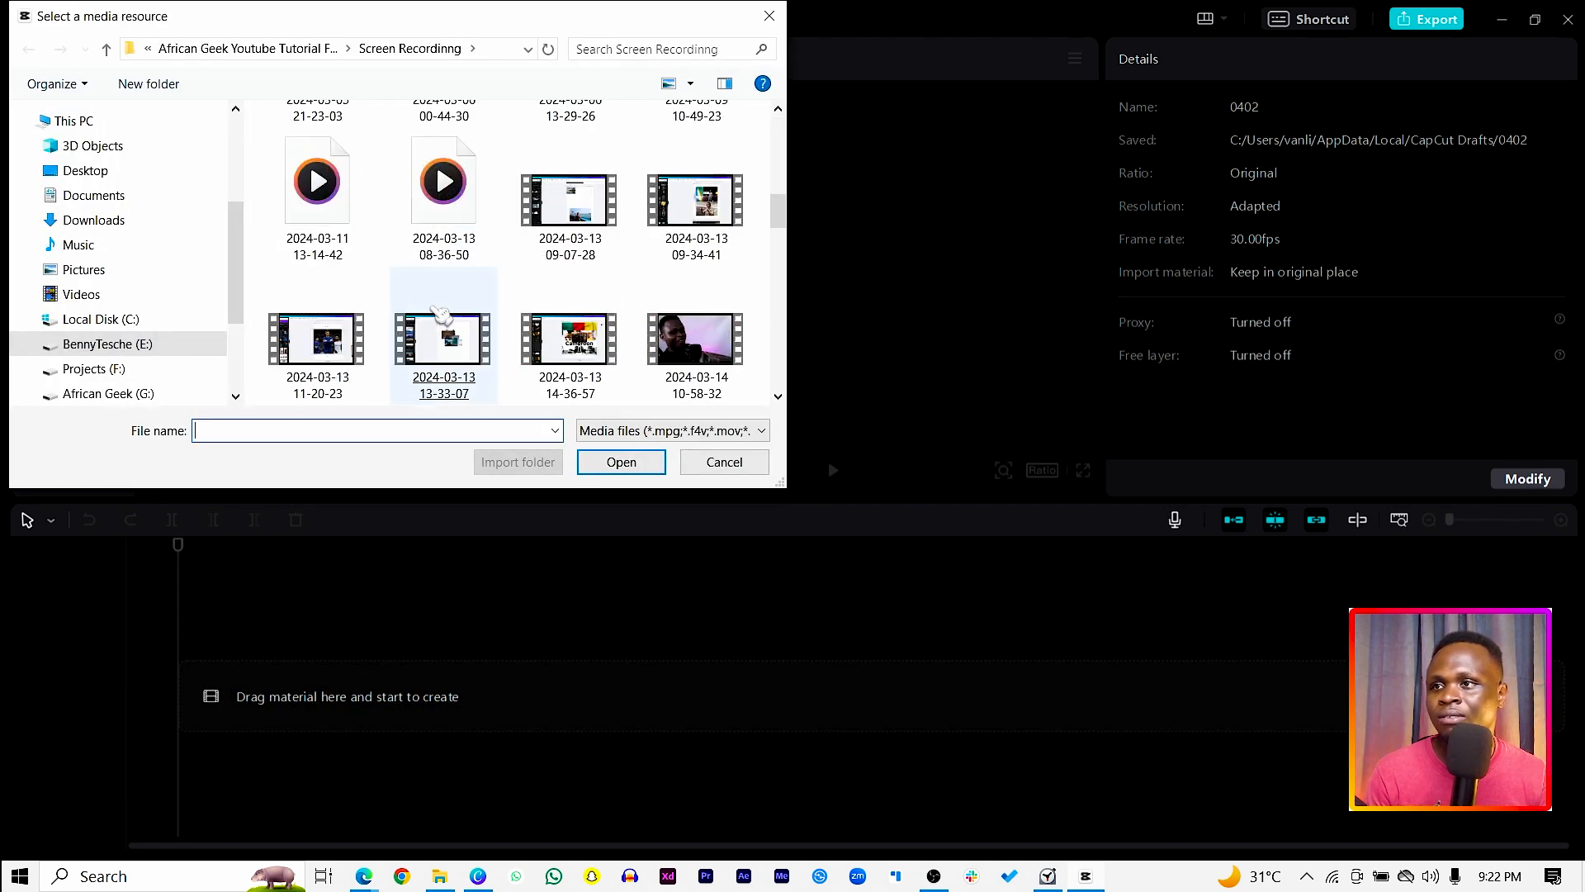
{"action": "scroll", "coordinate": [440, 312], "scroll_direction": "down", "scroll_amount": 3}
{"action": "left_click_drag", "start_coordinate": [503, 20], "coordinate": [734, 133]}
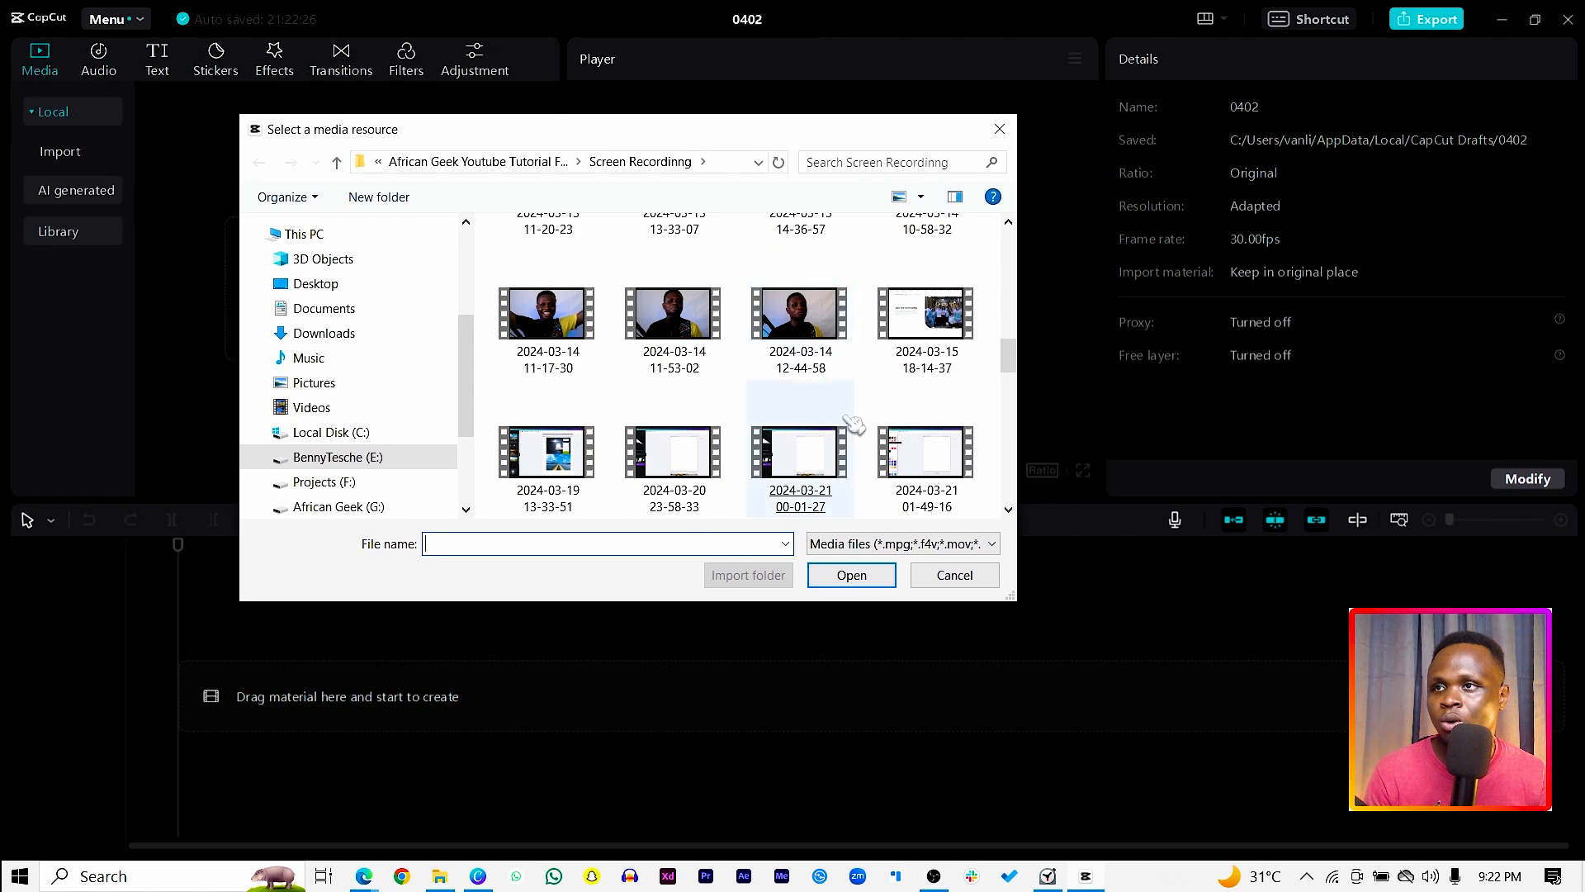
{"action": "left_click_drag", "start_coordinate": [1008, 355], "coordinate": [1002, 392]}
{"action": "left_click_drag", "start_coordinate": [755, 133], "coordinate": [729, 129]}
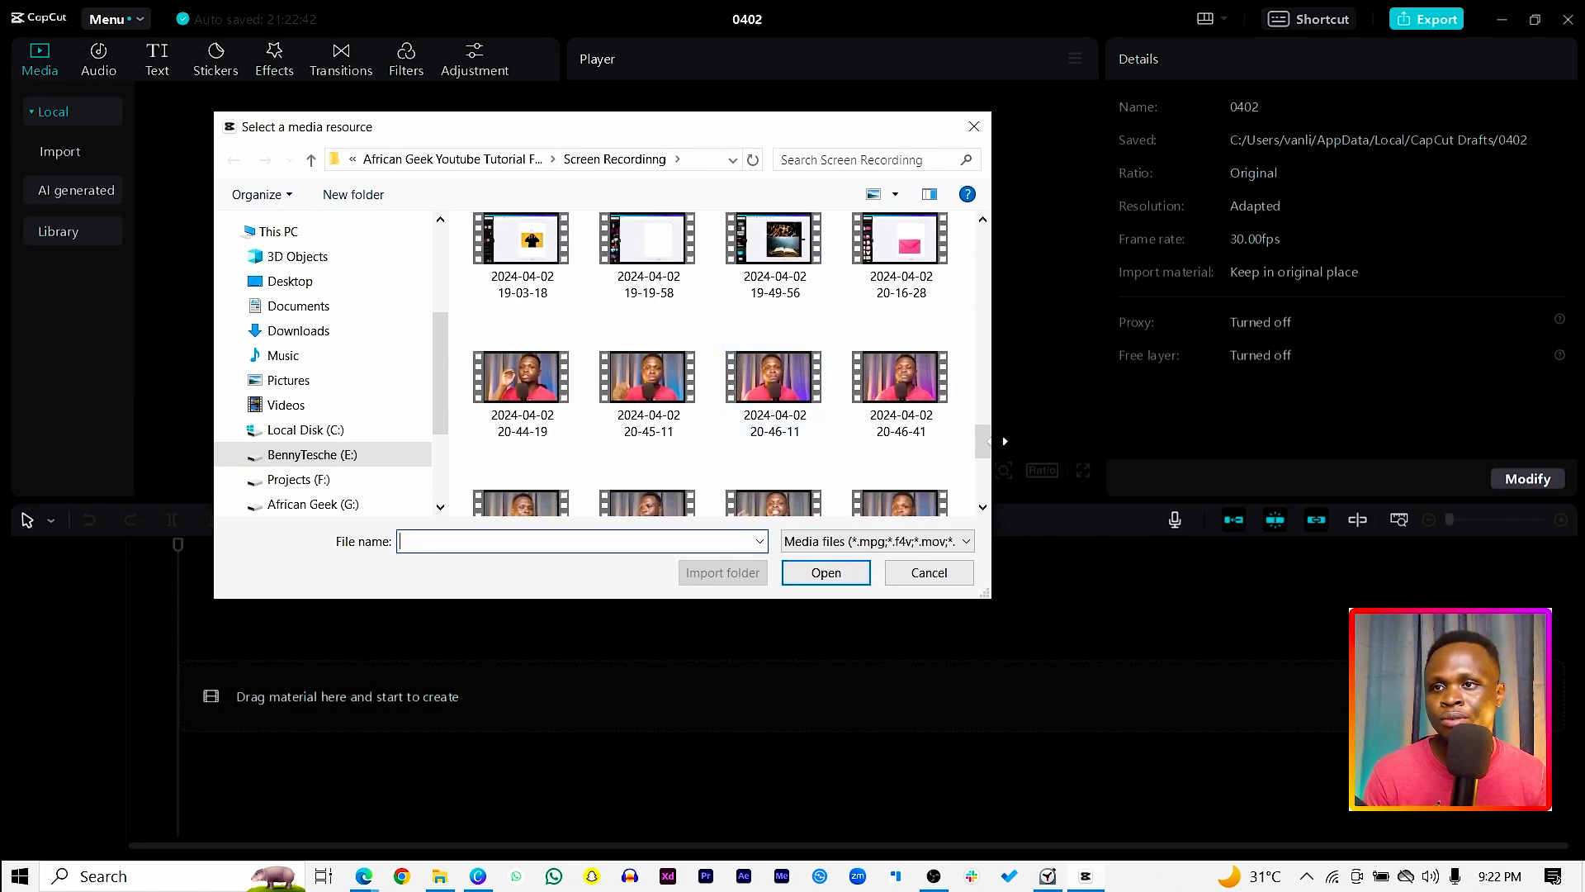
{"action": "scroll", "coordinate": [987, 446], "scroll_direction": "up", "scroll_amount": 1}
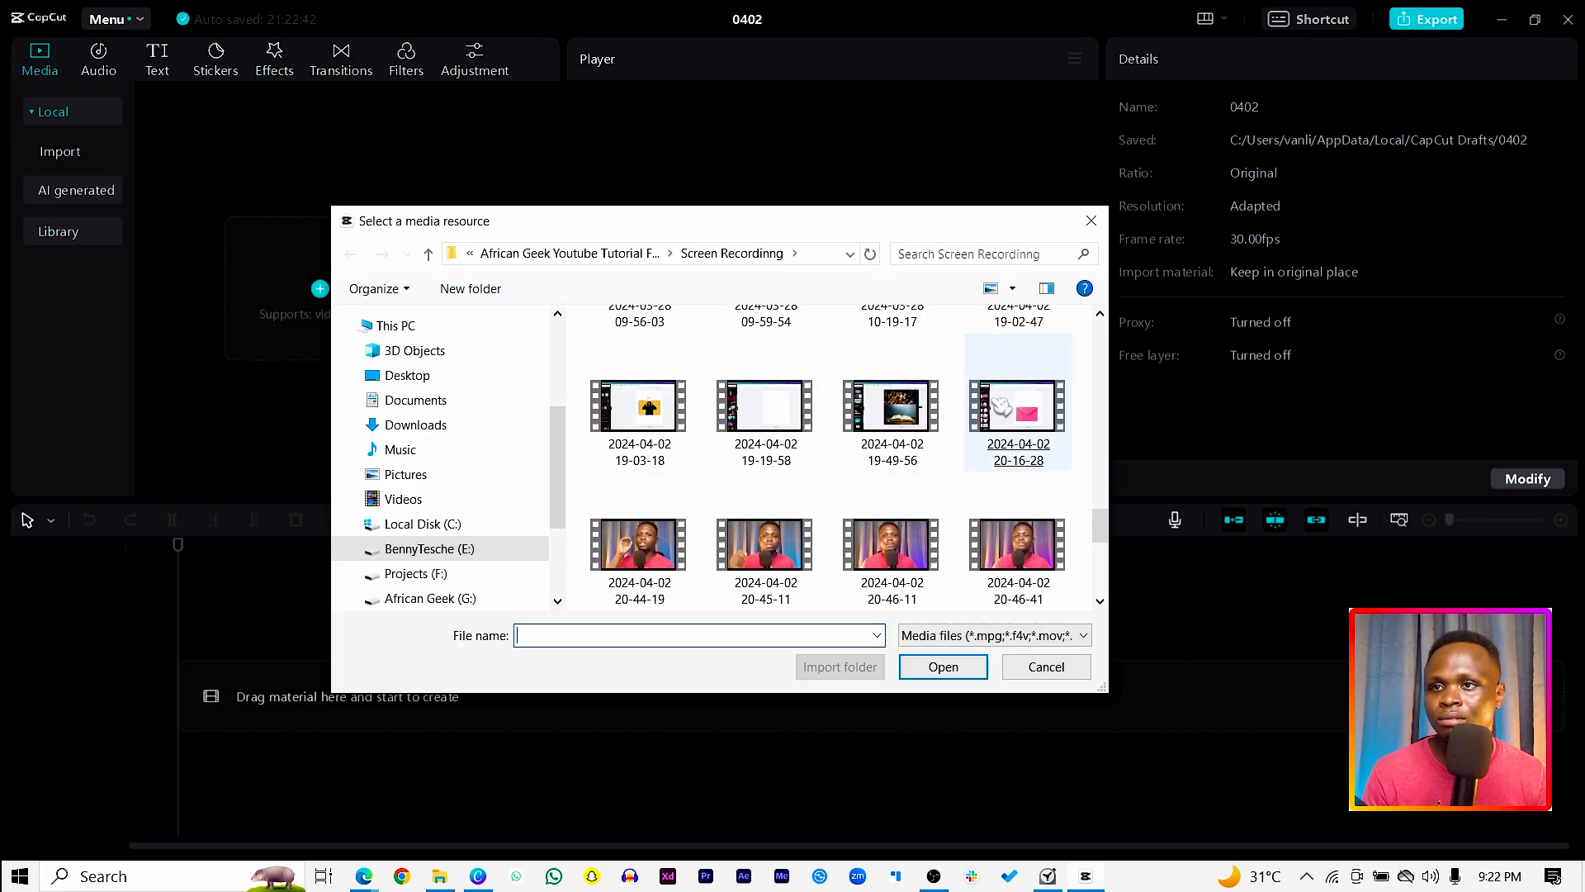
{"action": "left_click_drag", "start_coordinate": [1017, 407], "coordinate": [258, 264]}
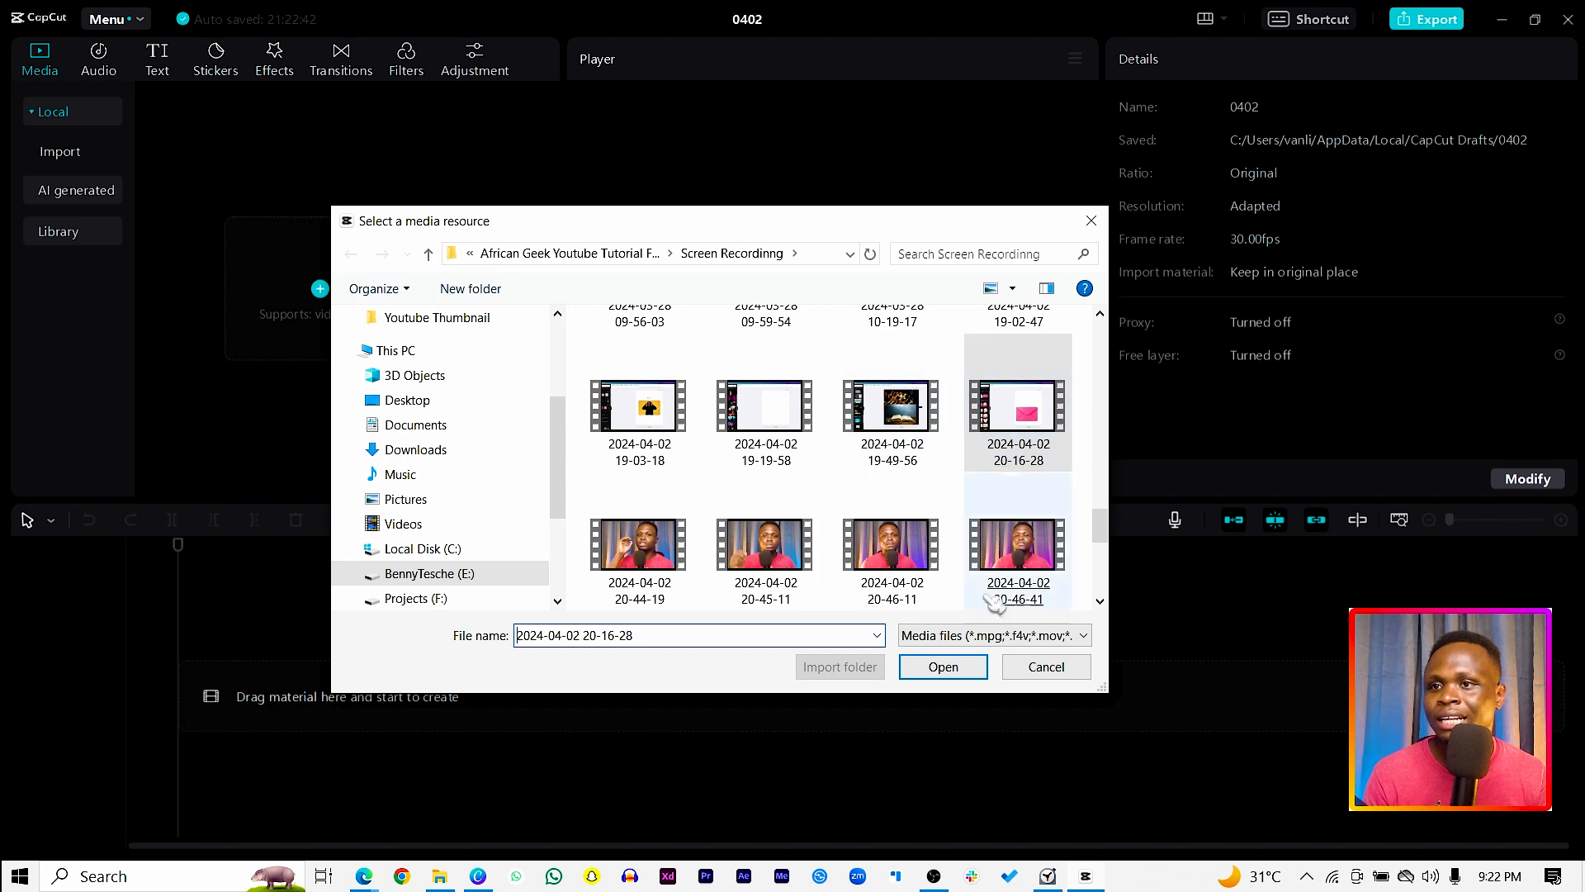
{"action": "left_click", "coordinate": [939, 666]}
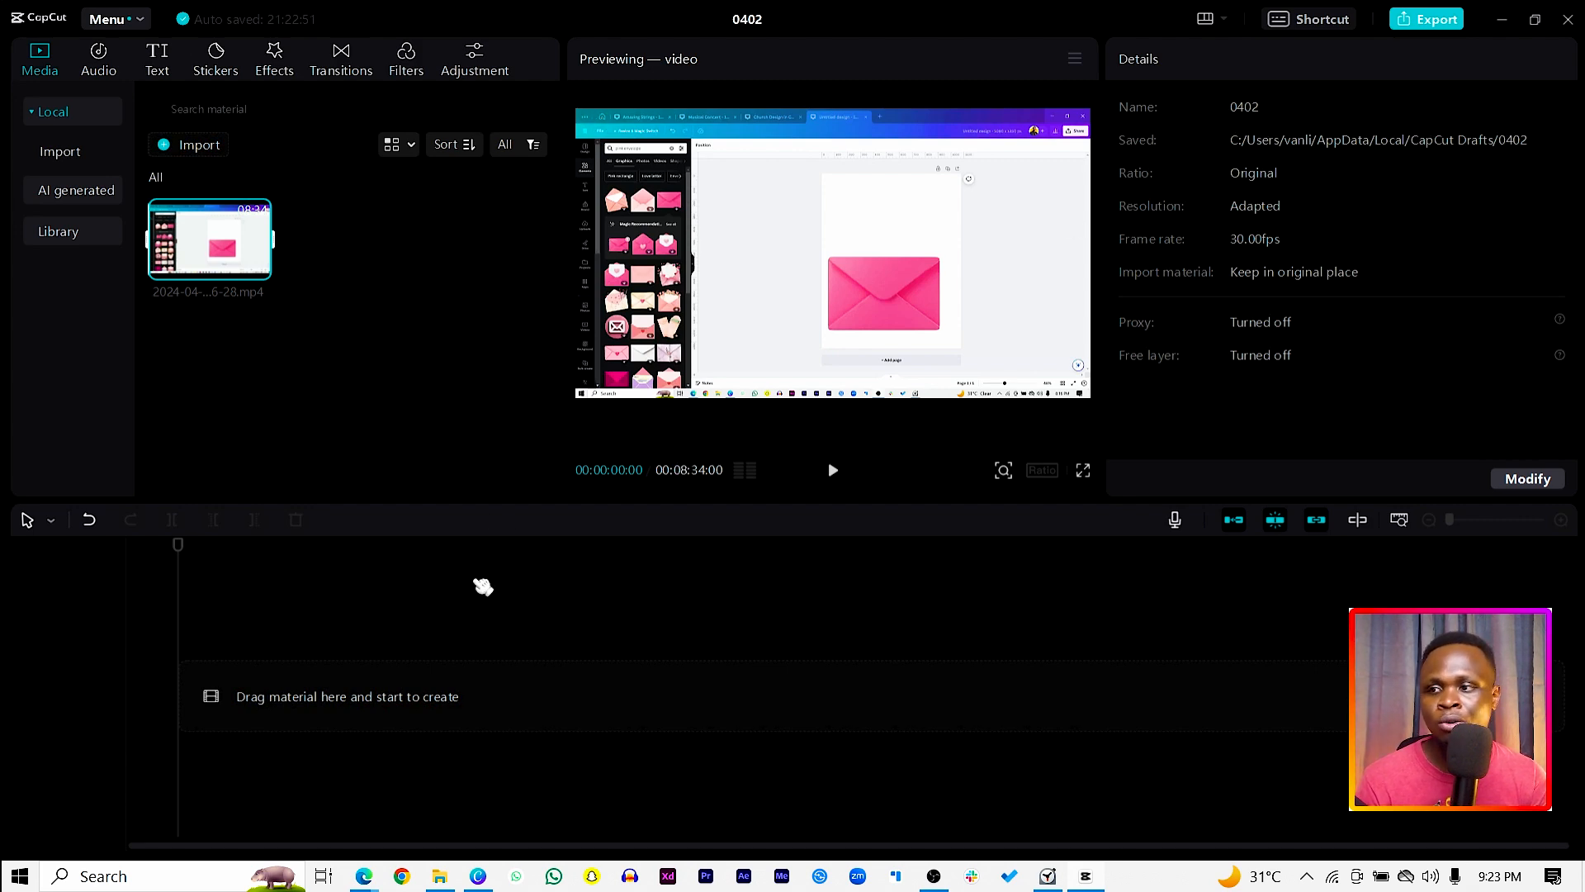
Step: Switch to Canva and create a blank Mobile Video design
{"action": "left_click", "coordinate": [478, 875]}
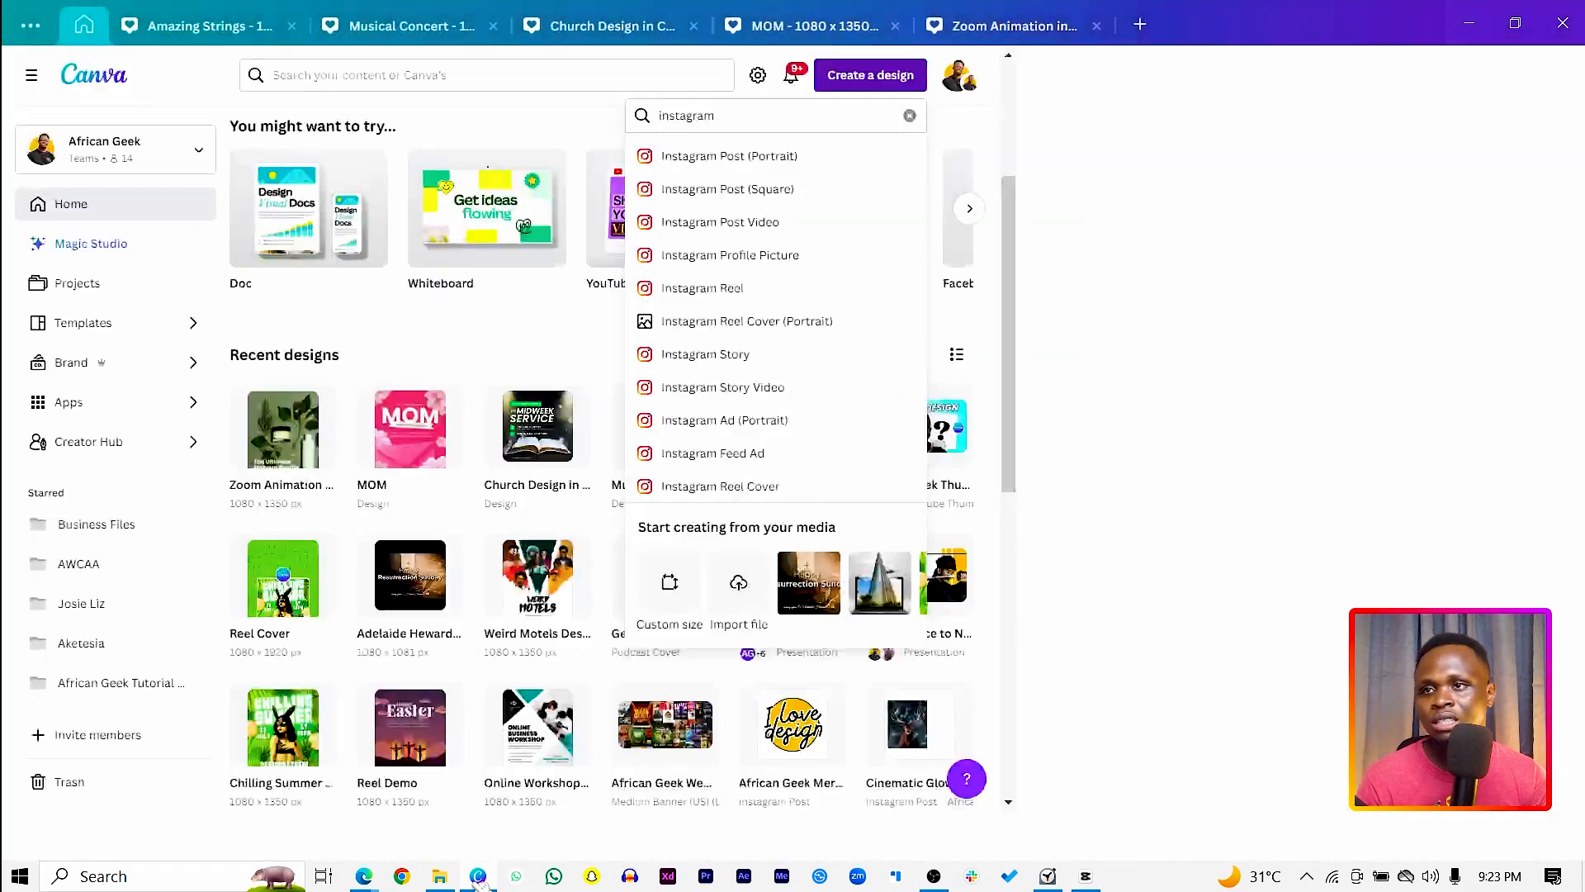
{"action": "left_click", "coordinate": [945, 320]}
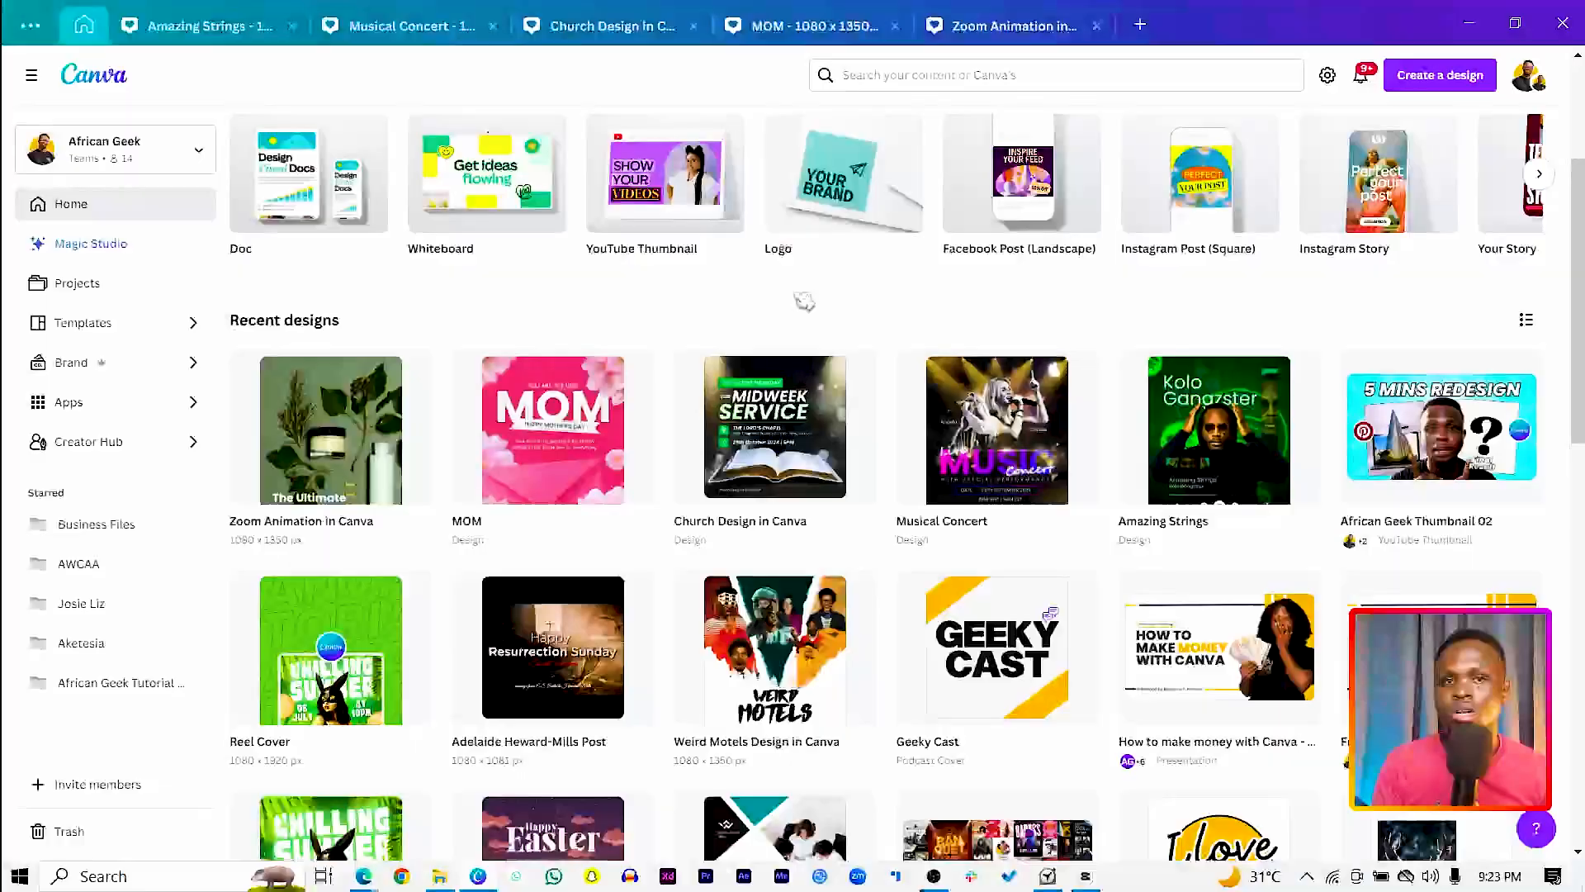
{"action": "left_click", "coordinate": [1427, 83]}
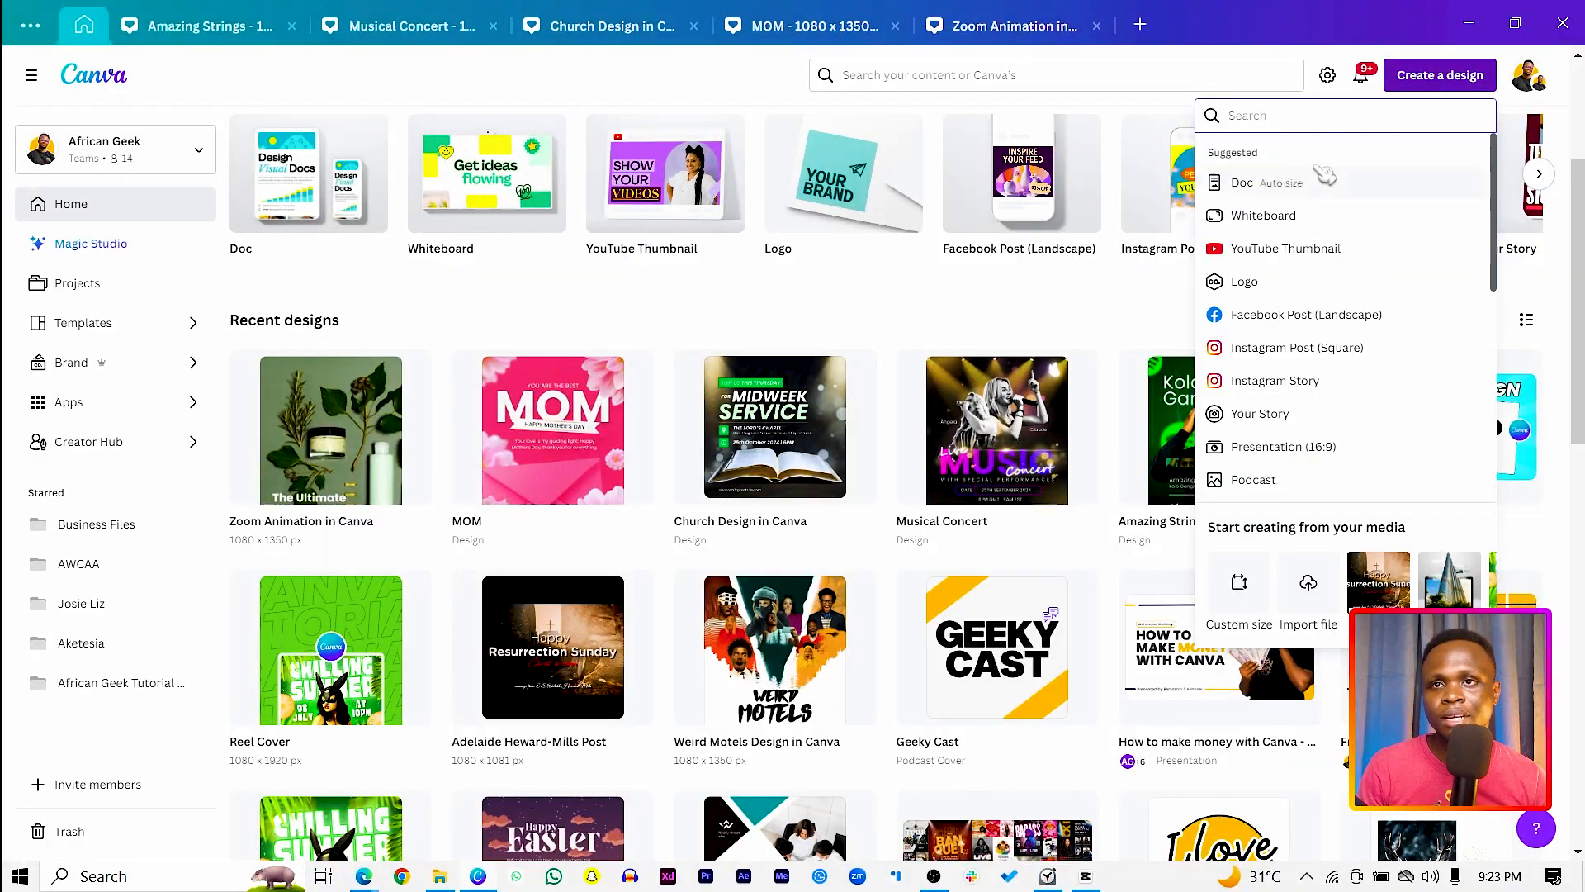
{"action": "type", "text": "reel"}
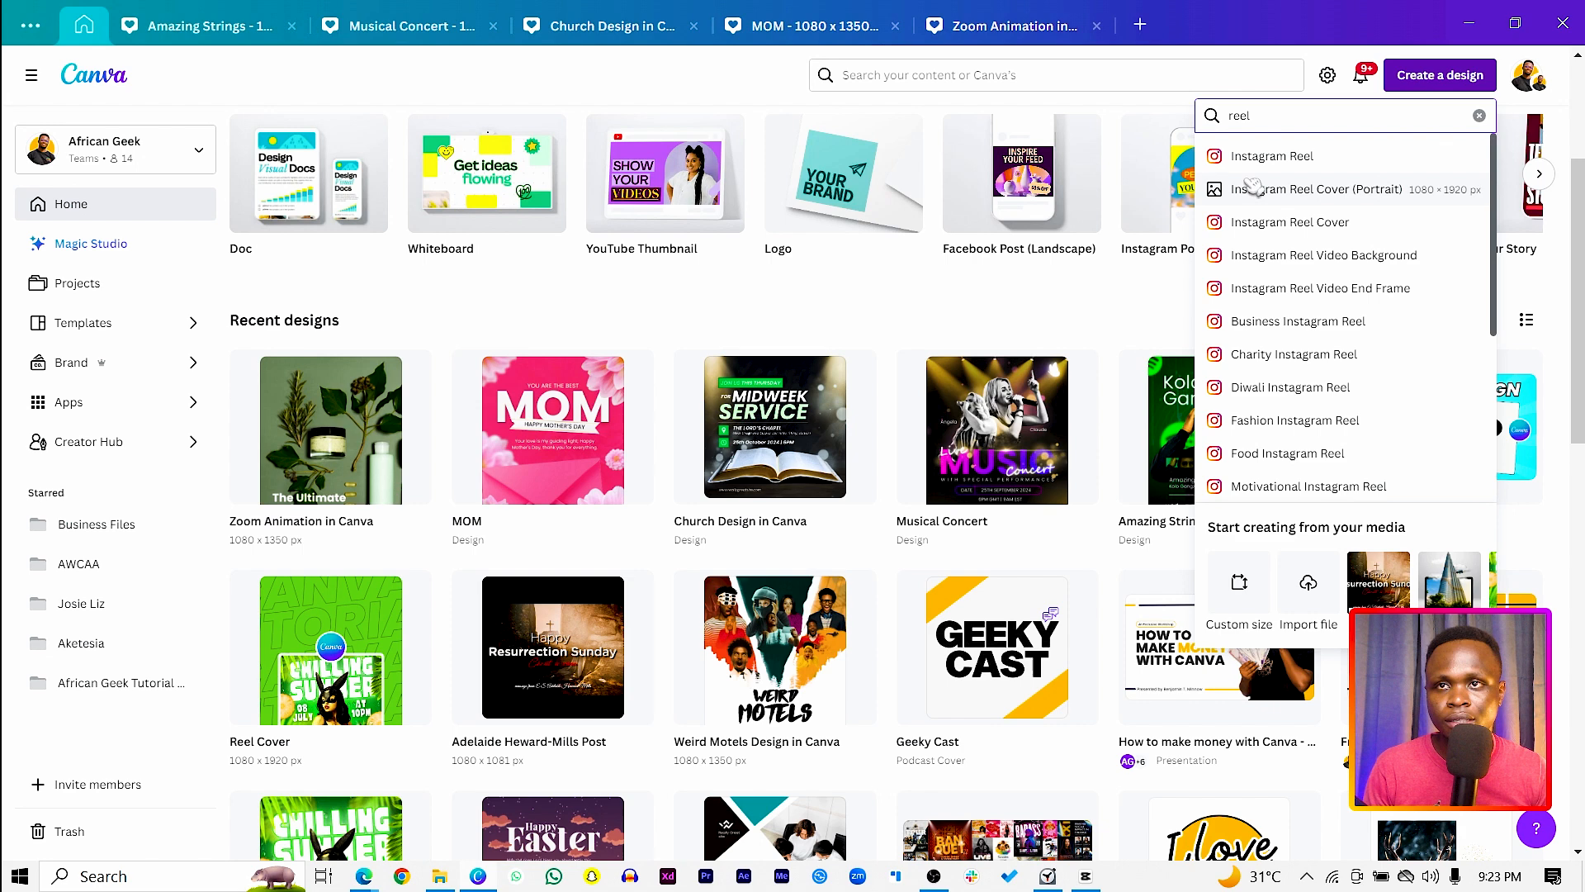
{"action": "left_click", "coordinate": [1266, 156]}
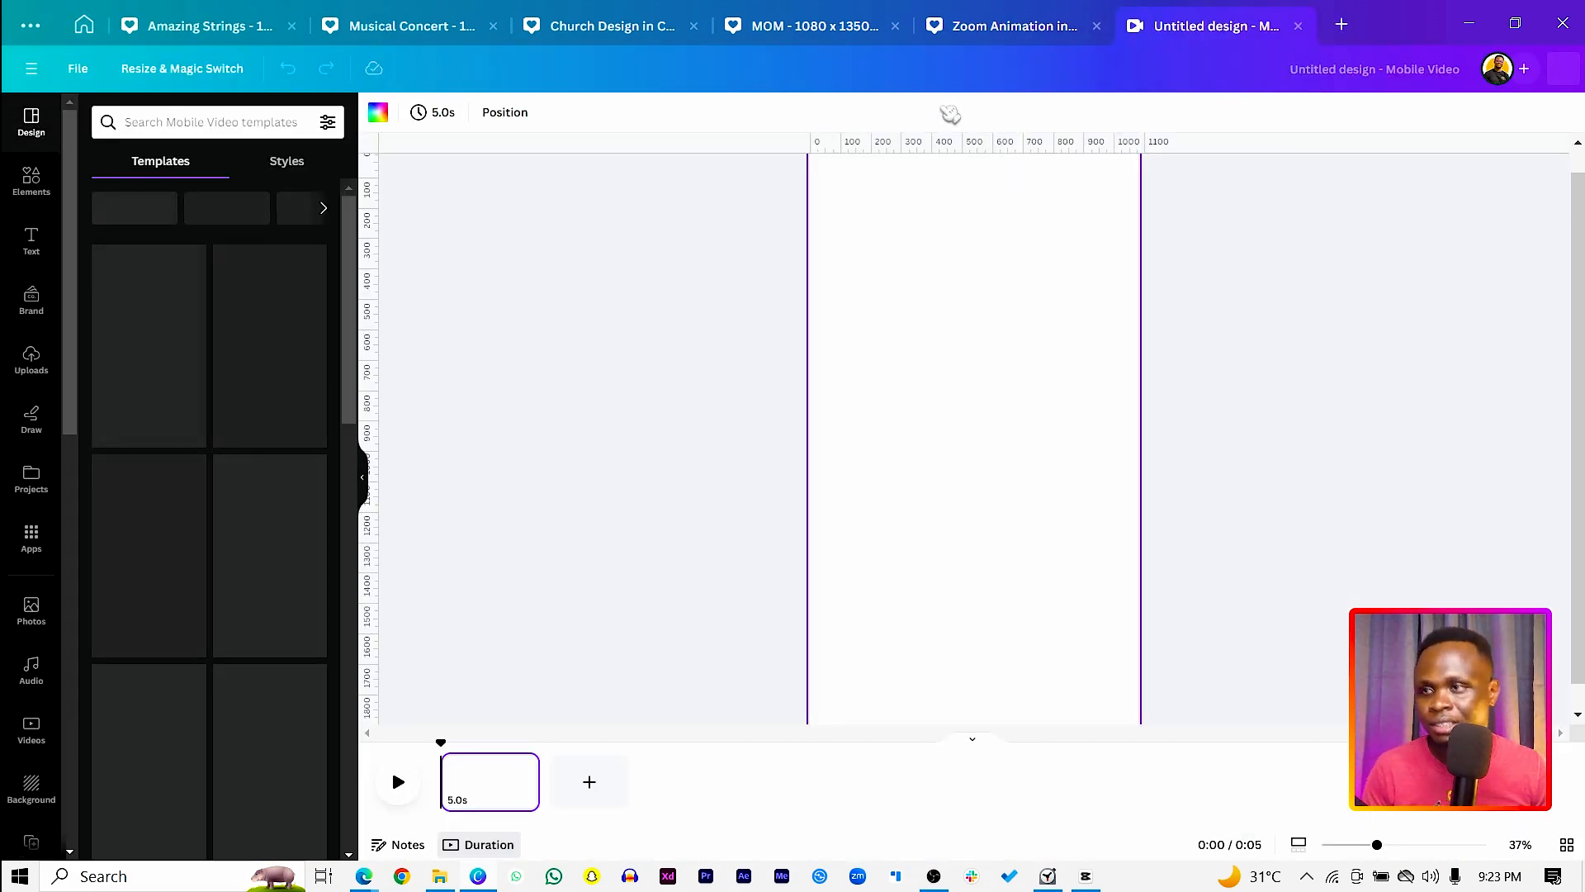
Step: Search the elements for "abstact" videos and add the white wavy-lines clip to the page
{"action": "left_click", "coordinate": [16, 185]}
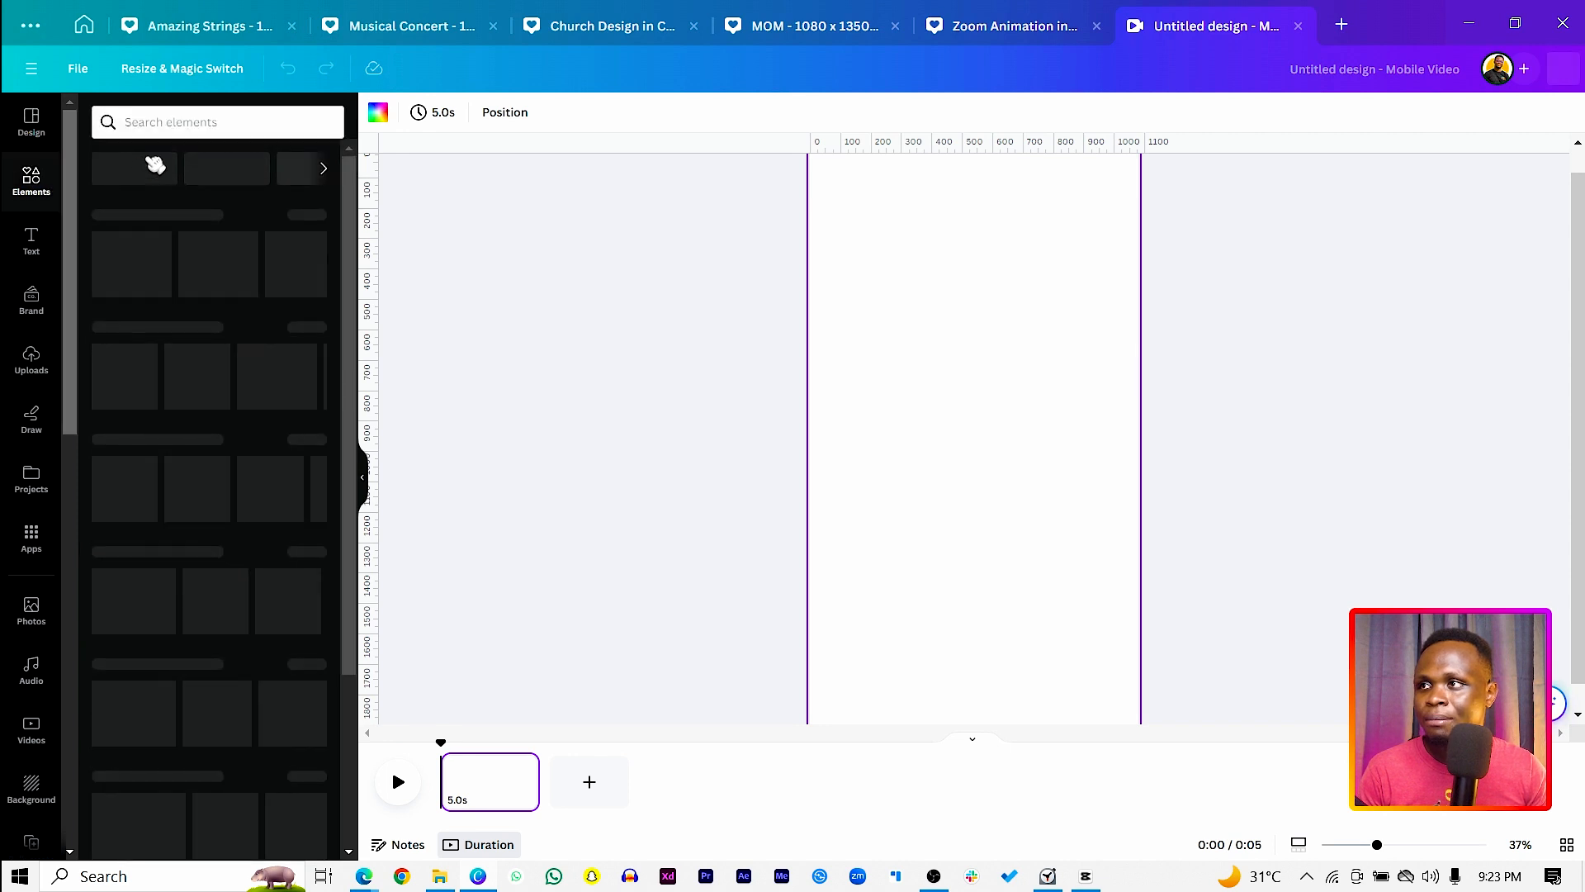
{"action": "left_click", "coordinate": [169, 124]}
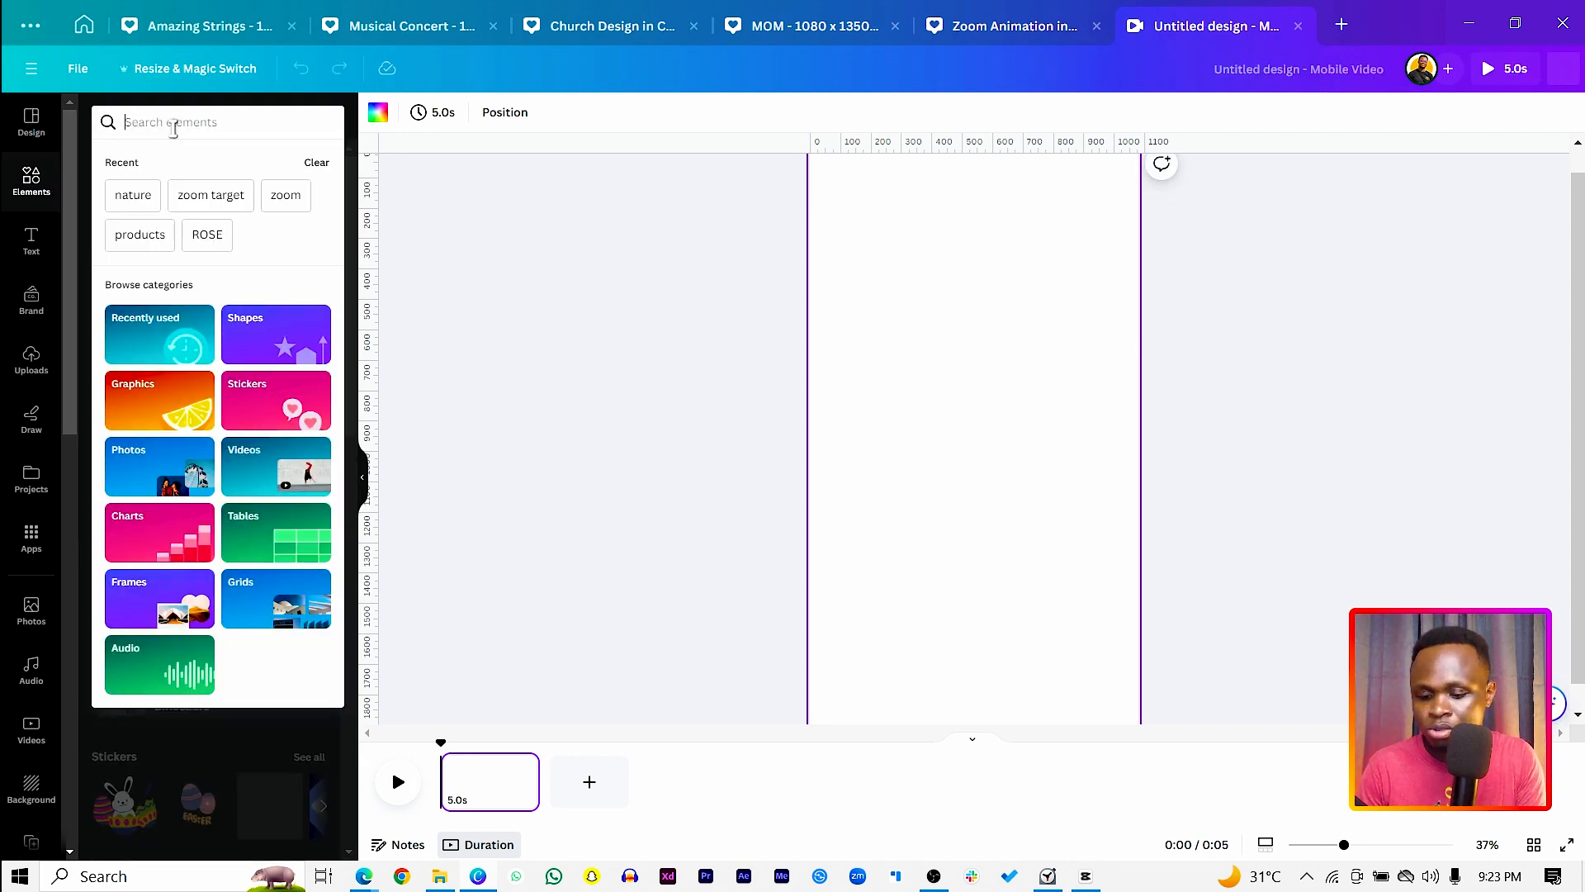
{"action": "type", "text": "abstact"}
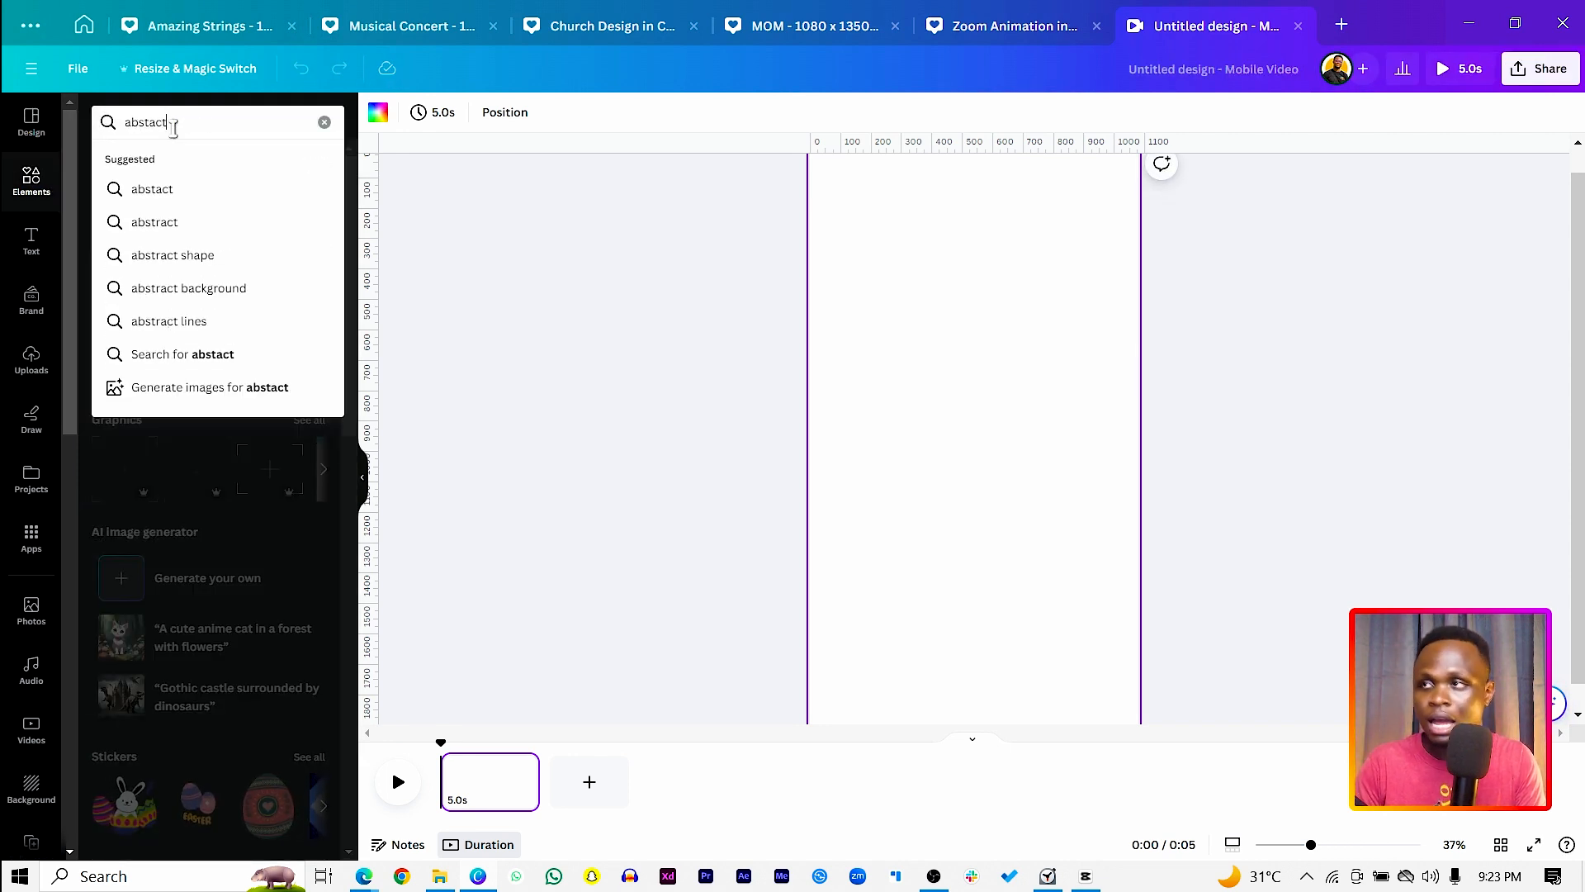
{"action": "key", "text": "Return"}
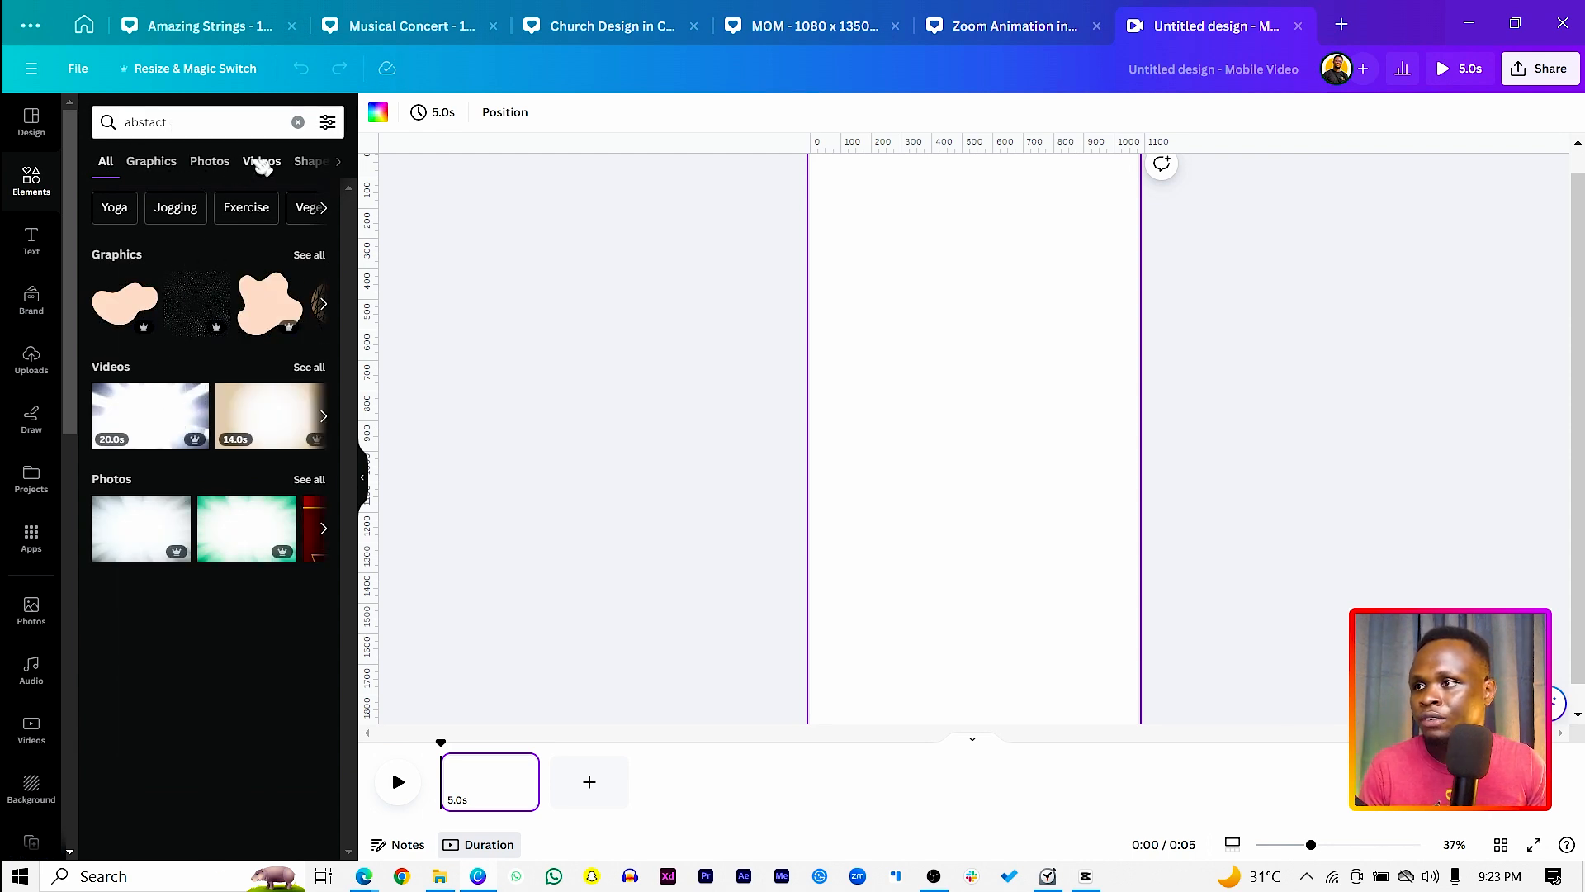
{"action": "left_click", "coordinate": [262, 162]}
{"action": "scroll", "coordinate": [248, 437], "scroll_direction": "down", "scroll_amount": 3}
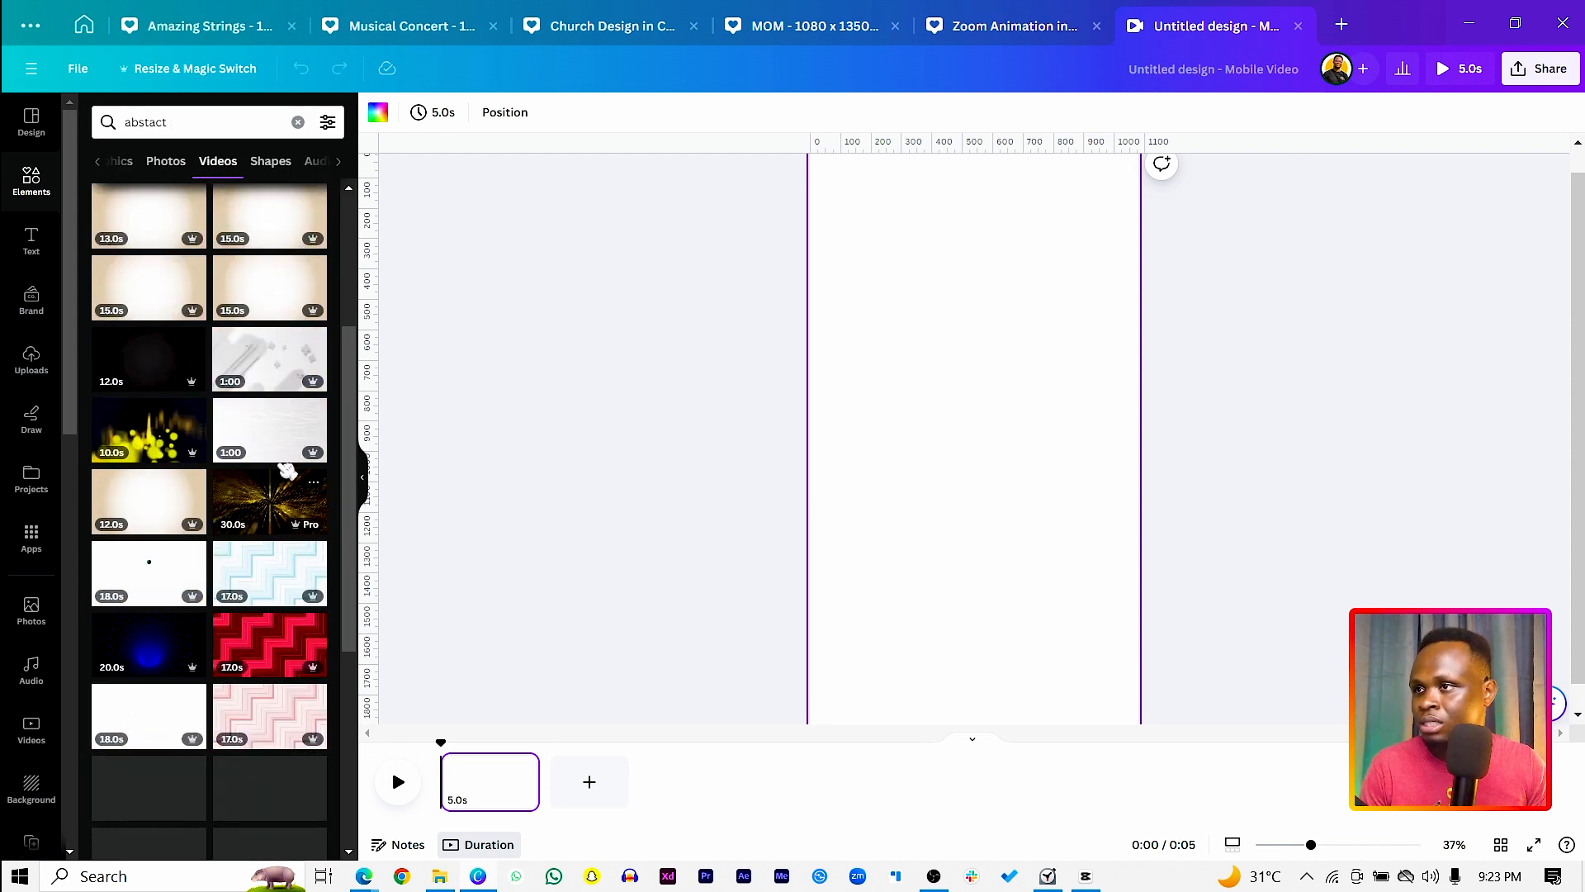
{"action": "left_click", "coordinate": [279, 435]}
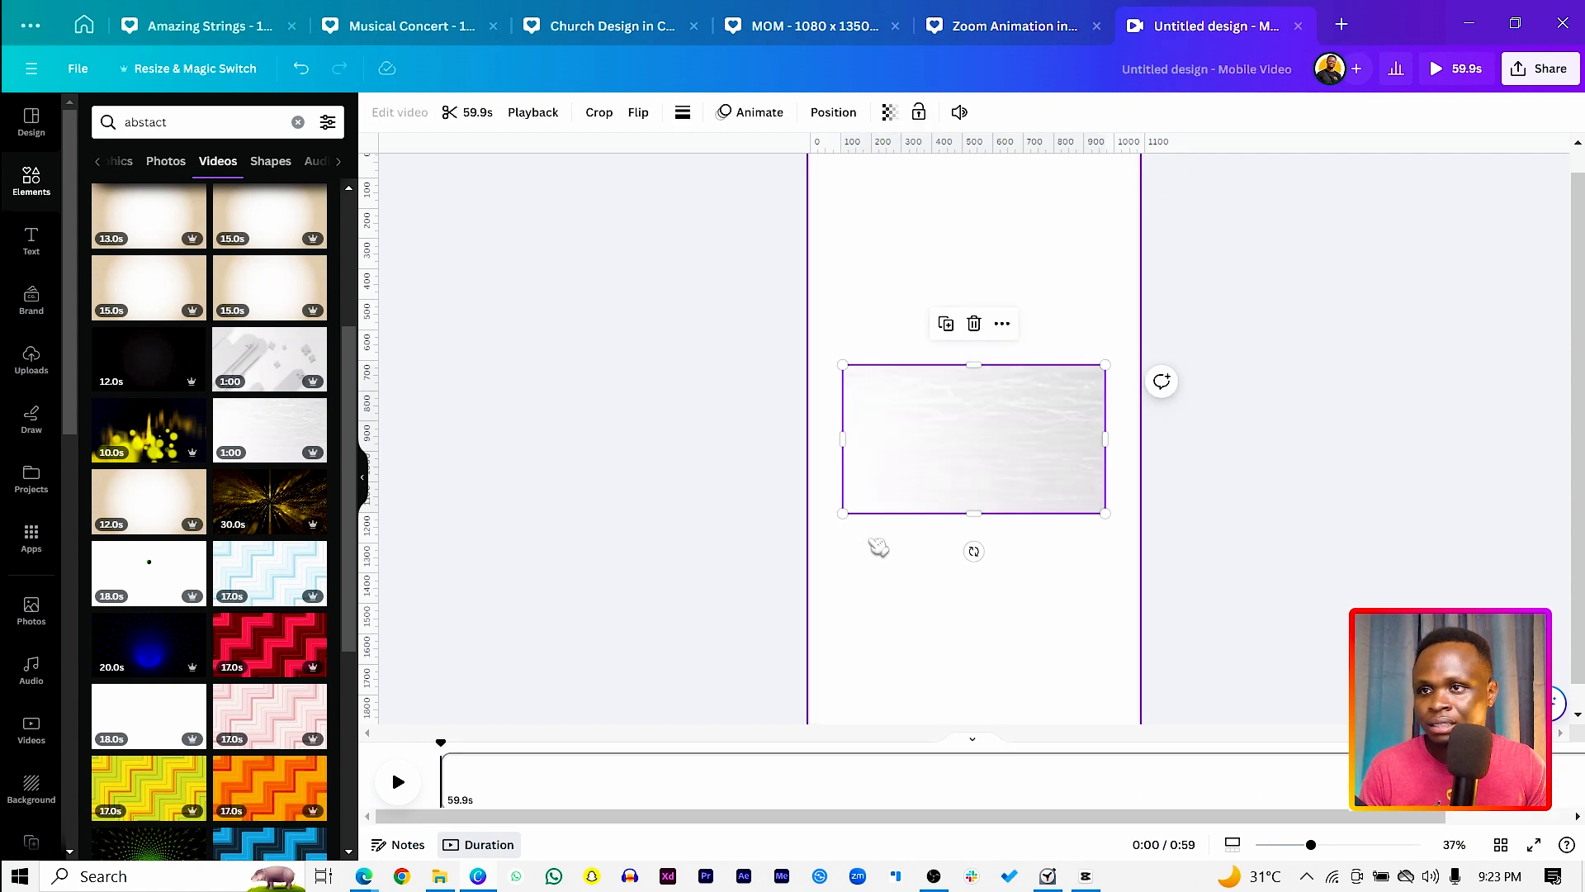
Step: Enlarge the white wavy-lines video beyond the page width and set it as the page background
{"action": "left_click_drag", "start_coordinate": [839, 515], "coordinate": [644, 763]}
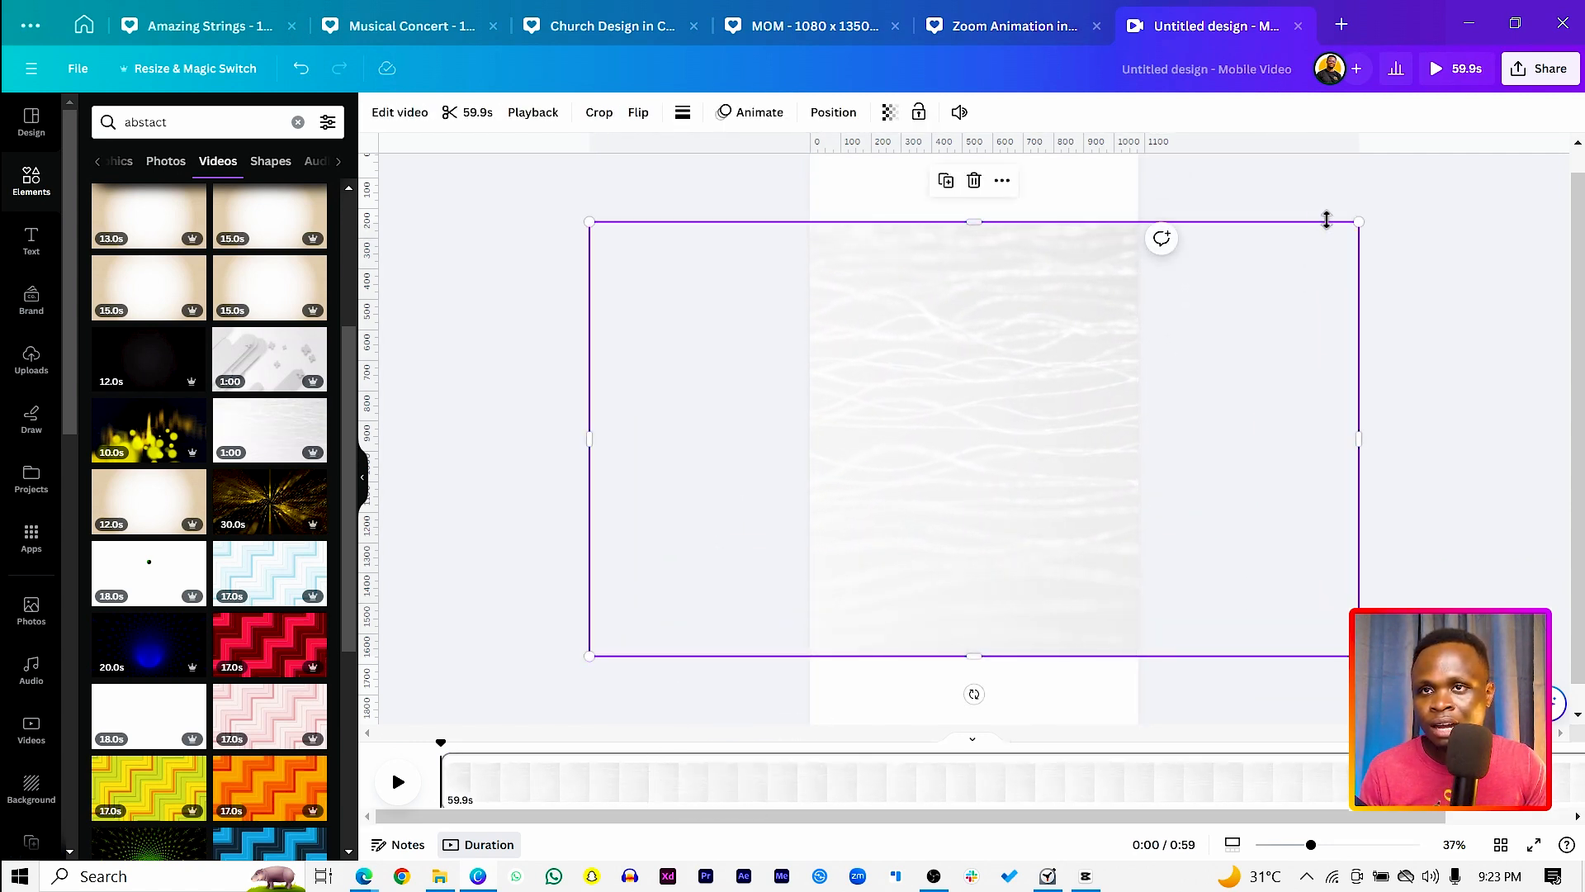
{"action": "left_click_drag", "start_coordinate": [1359, 219], "coordinate": [1444, 173]}
{"action": "right_click", "coordinate": [941, 512]}
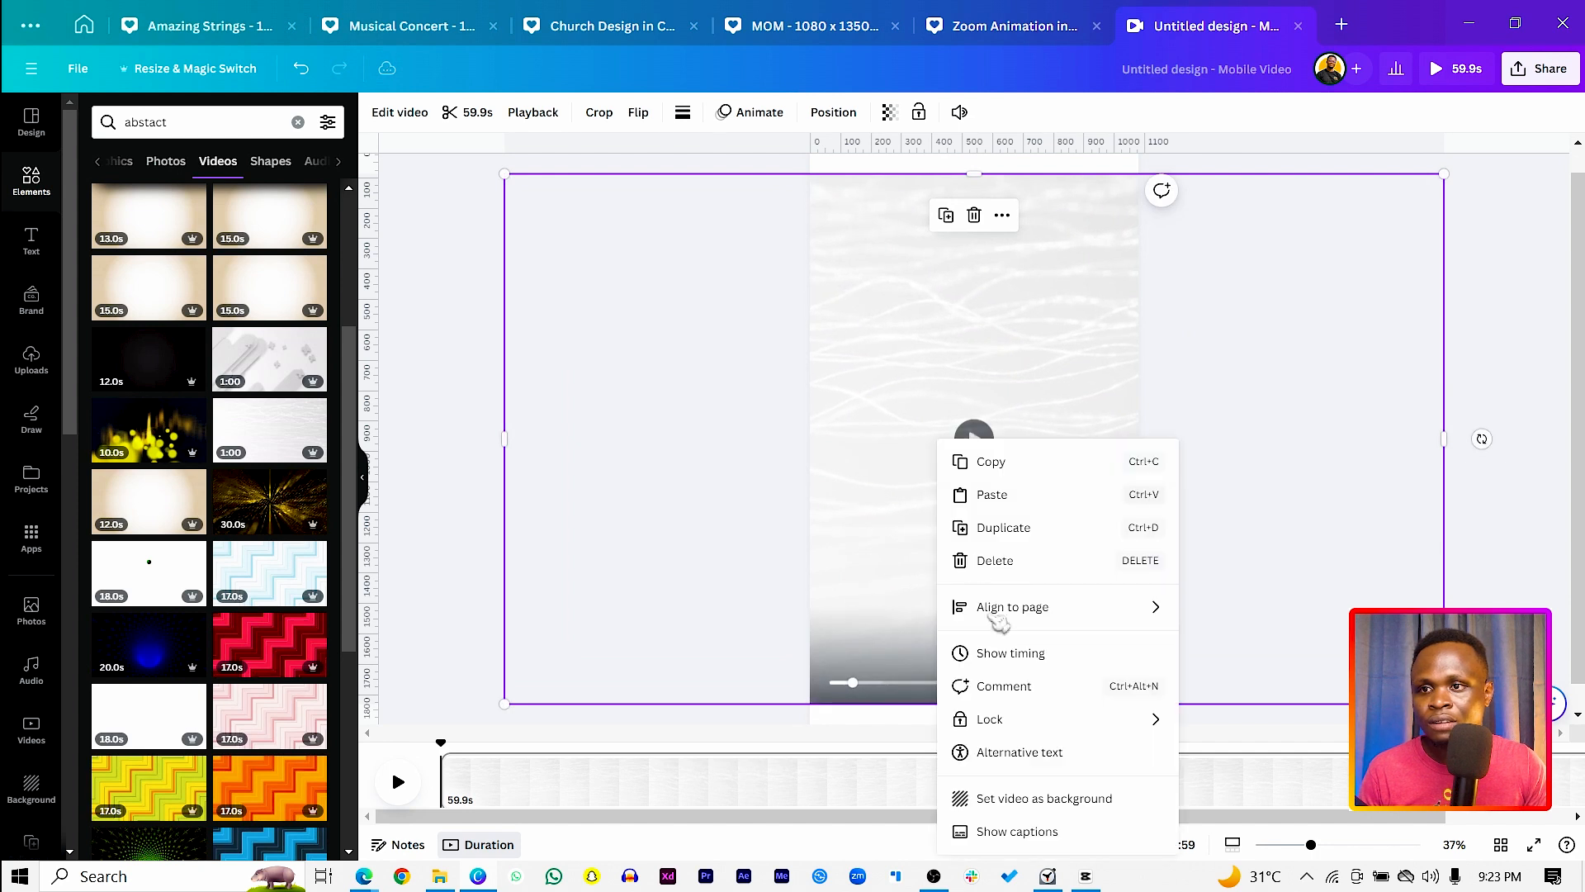
{"action": "left_click", "coordinate": [1004, 799]}
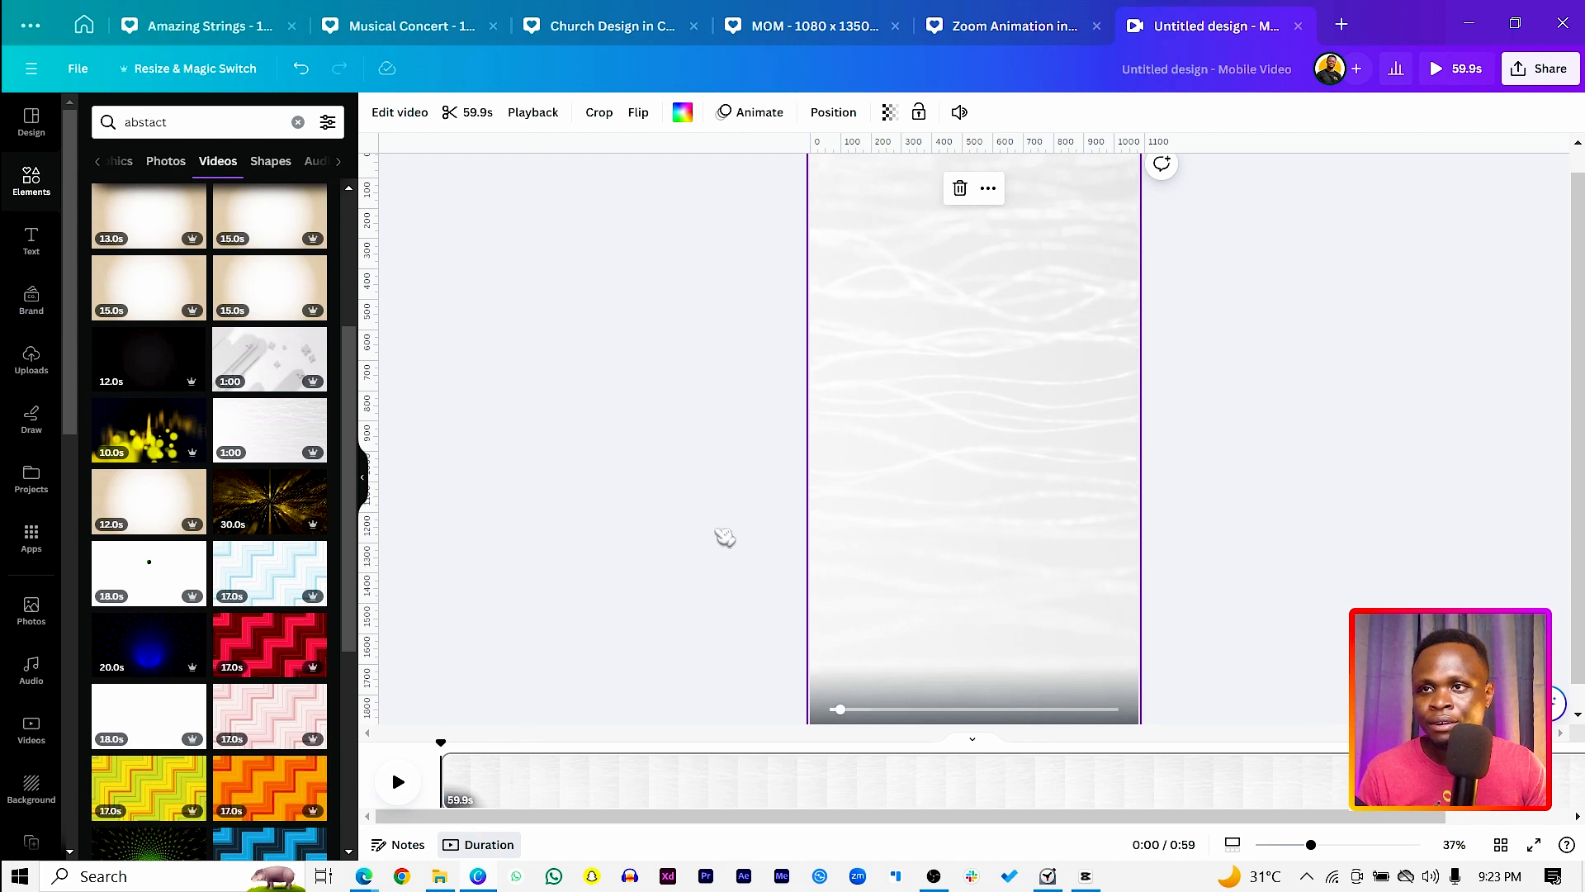
{"action": "left_click", "coordinate": [1308, 477]}
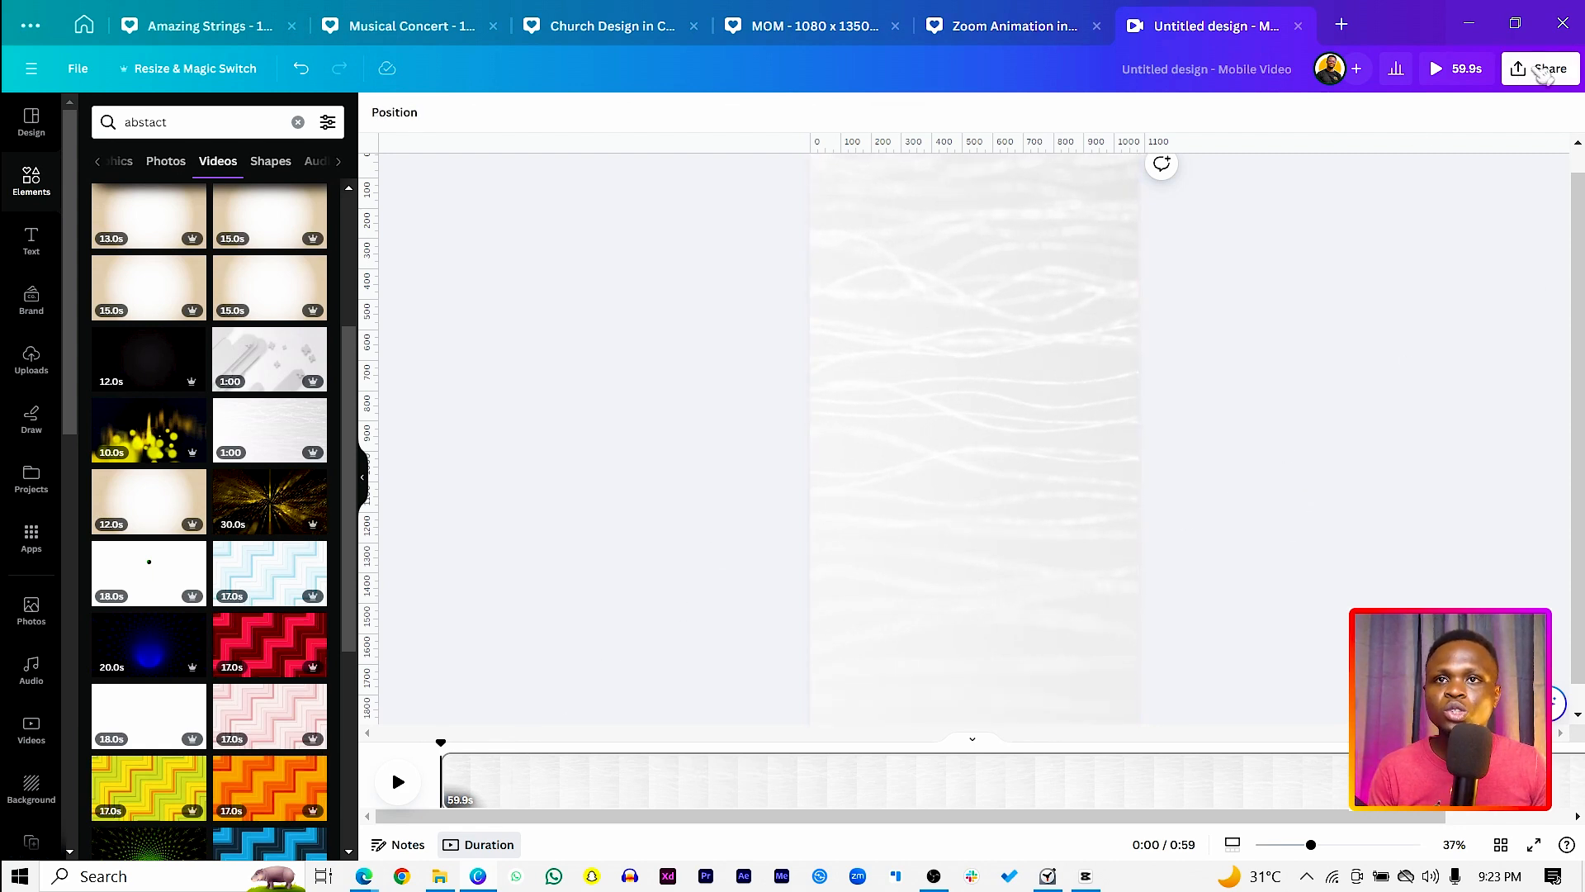
Step: Download the design as a 1080p MP4 video and save it as "Reel Back" in New folder (2) under Downloads
{"action": "left_click", "coordinate": [1548, 73]}
{"action": "left_click", "coordinate": [1304, 475]}
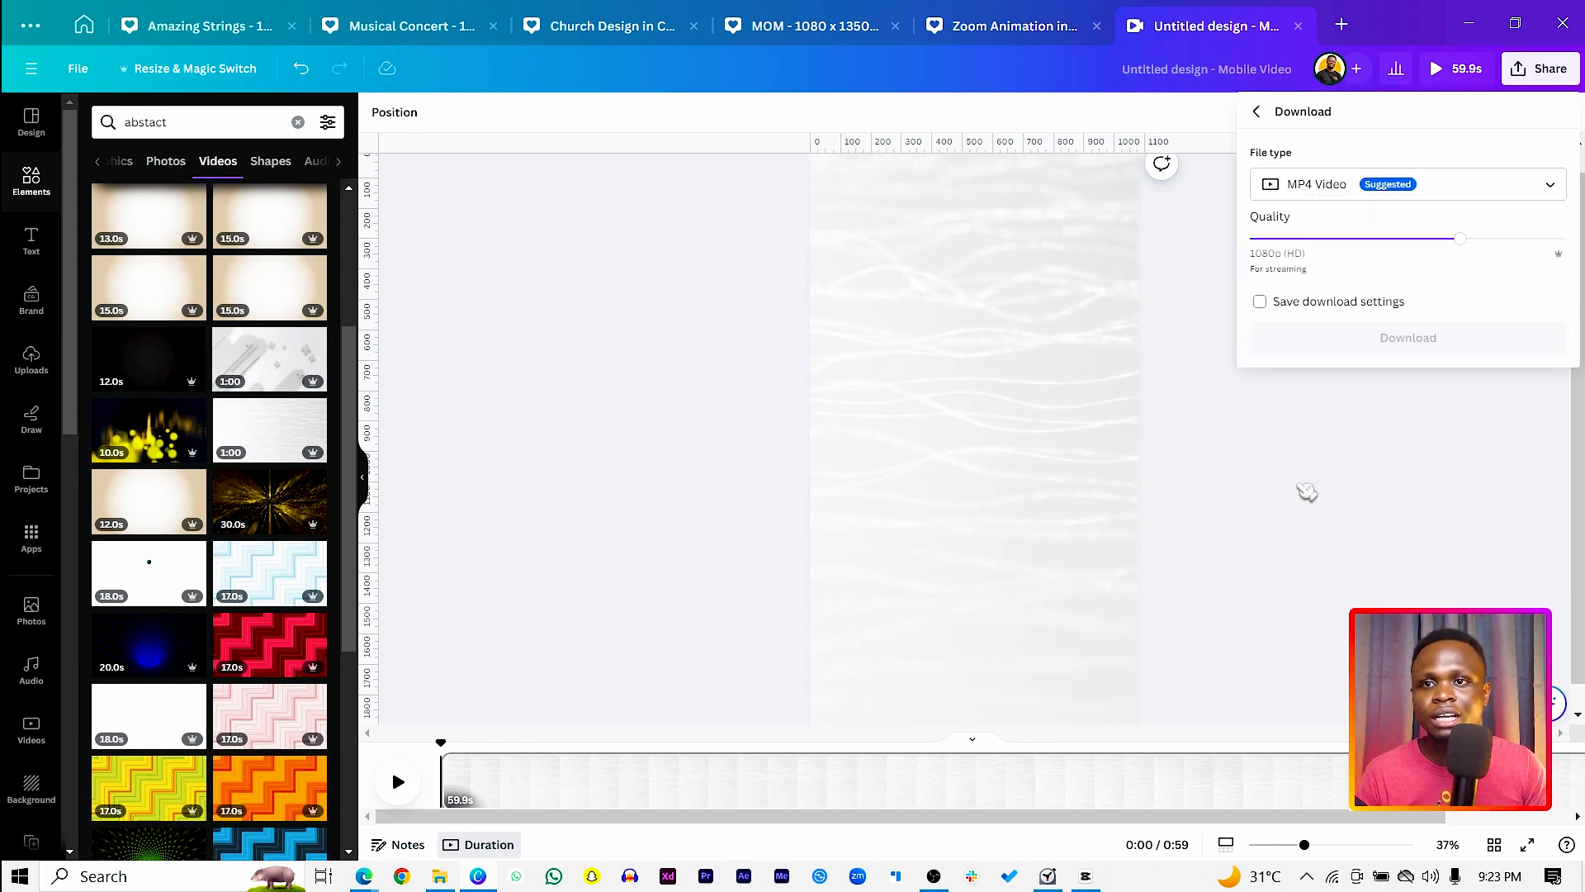
{"action": "left_click", "coordinate": [1349, 346]}
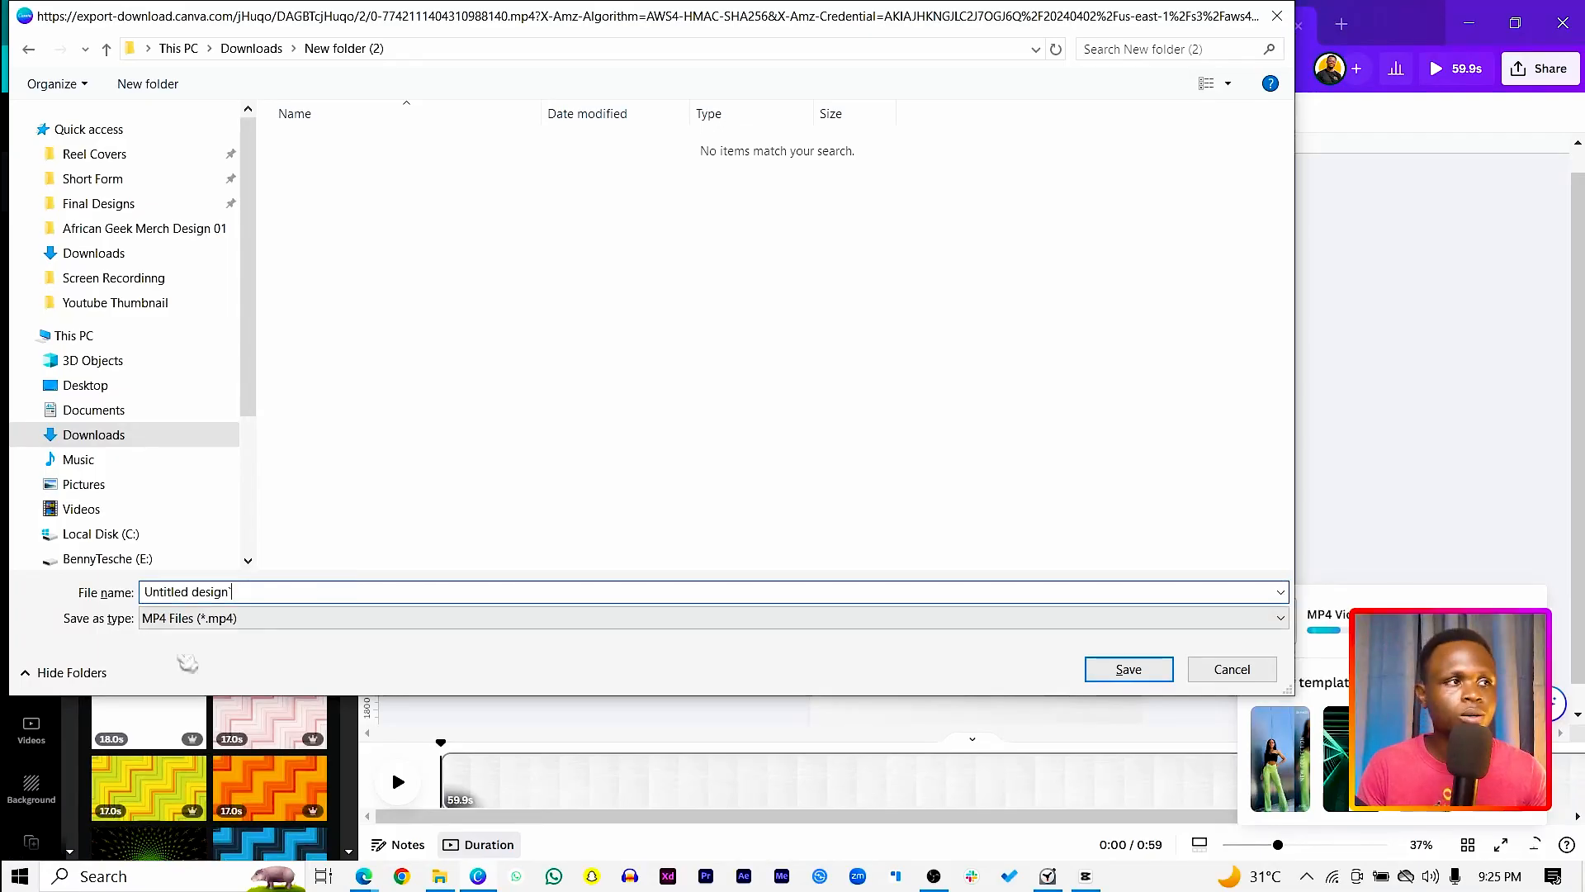
{"action": "left_click", "coordinate": [227, 592]}
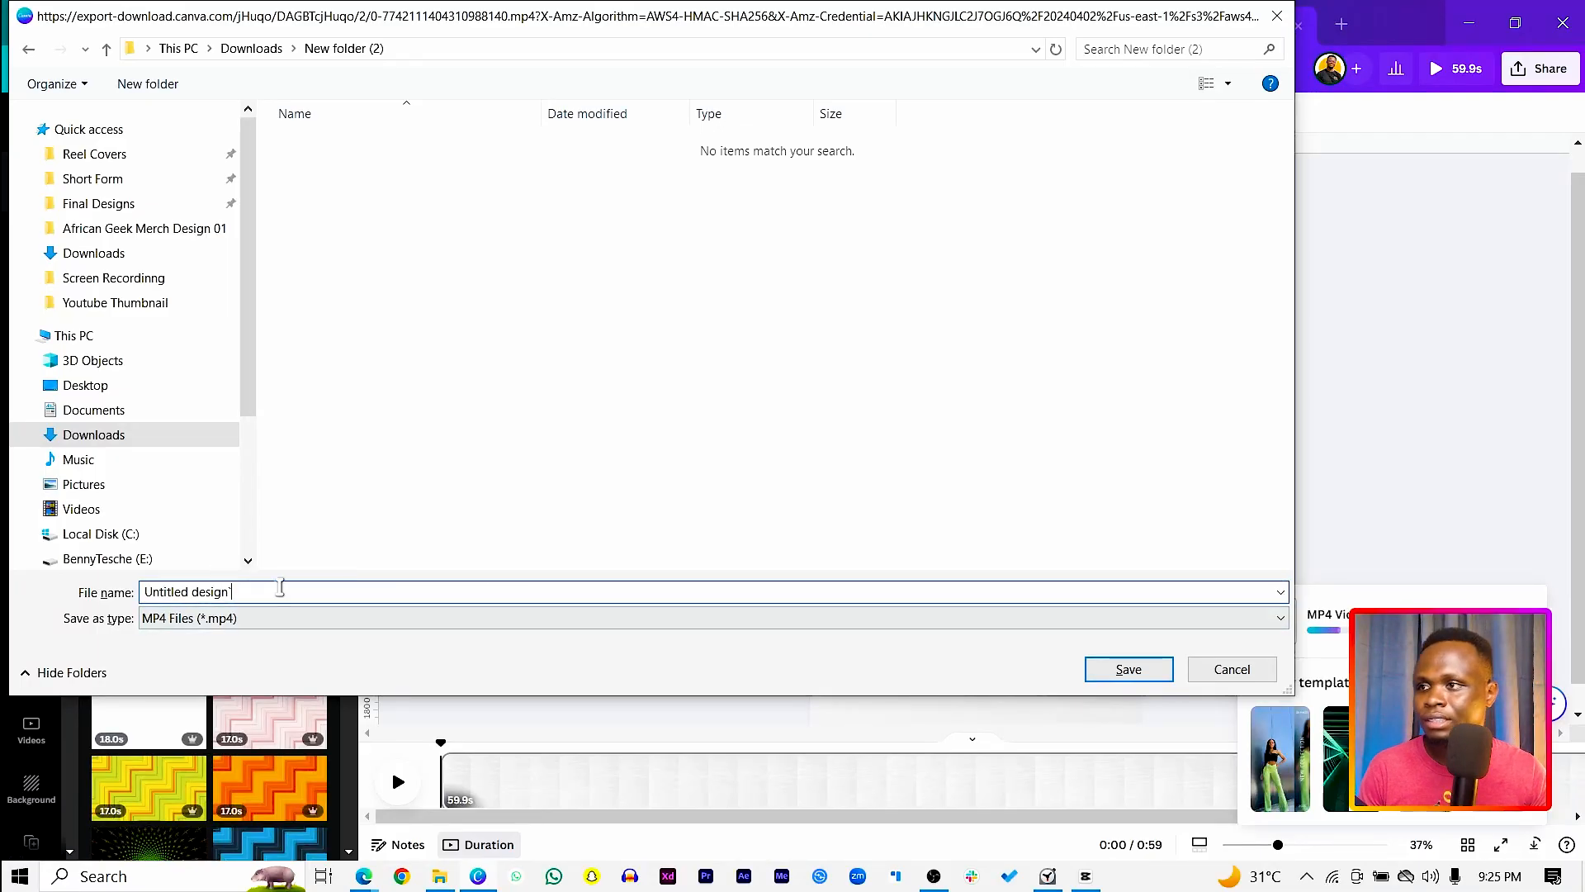
{"action": "left_click_drag", "start_coordinate": [277, 592], "coordinate": [128, 589]}
{"action": "type", "text": "Reel Back"}
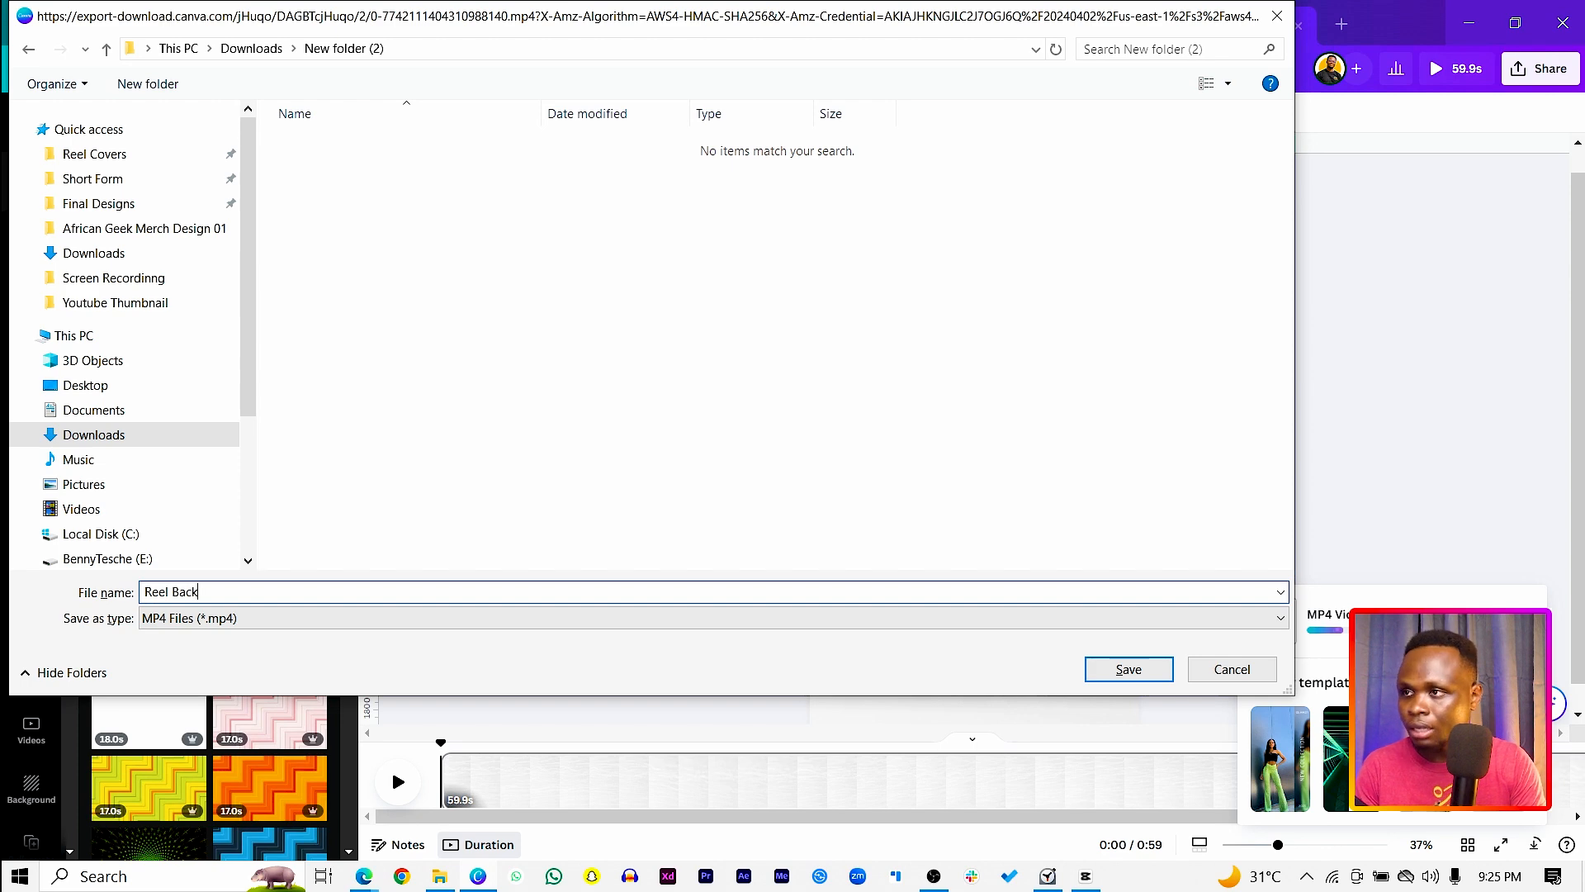
{"action": "key", "text": "Return"}
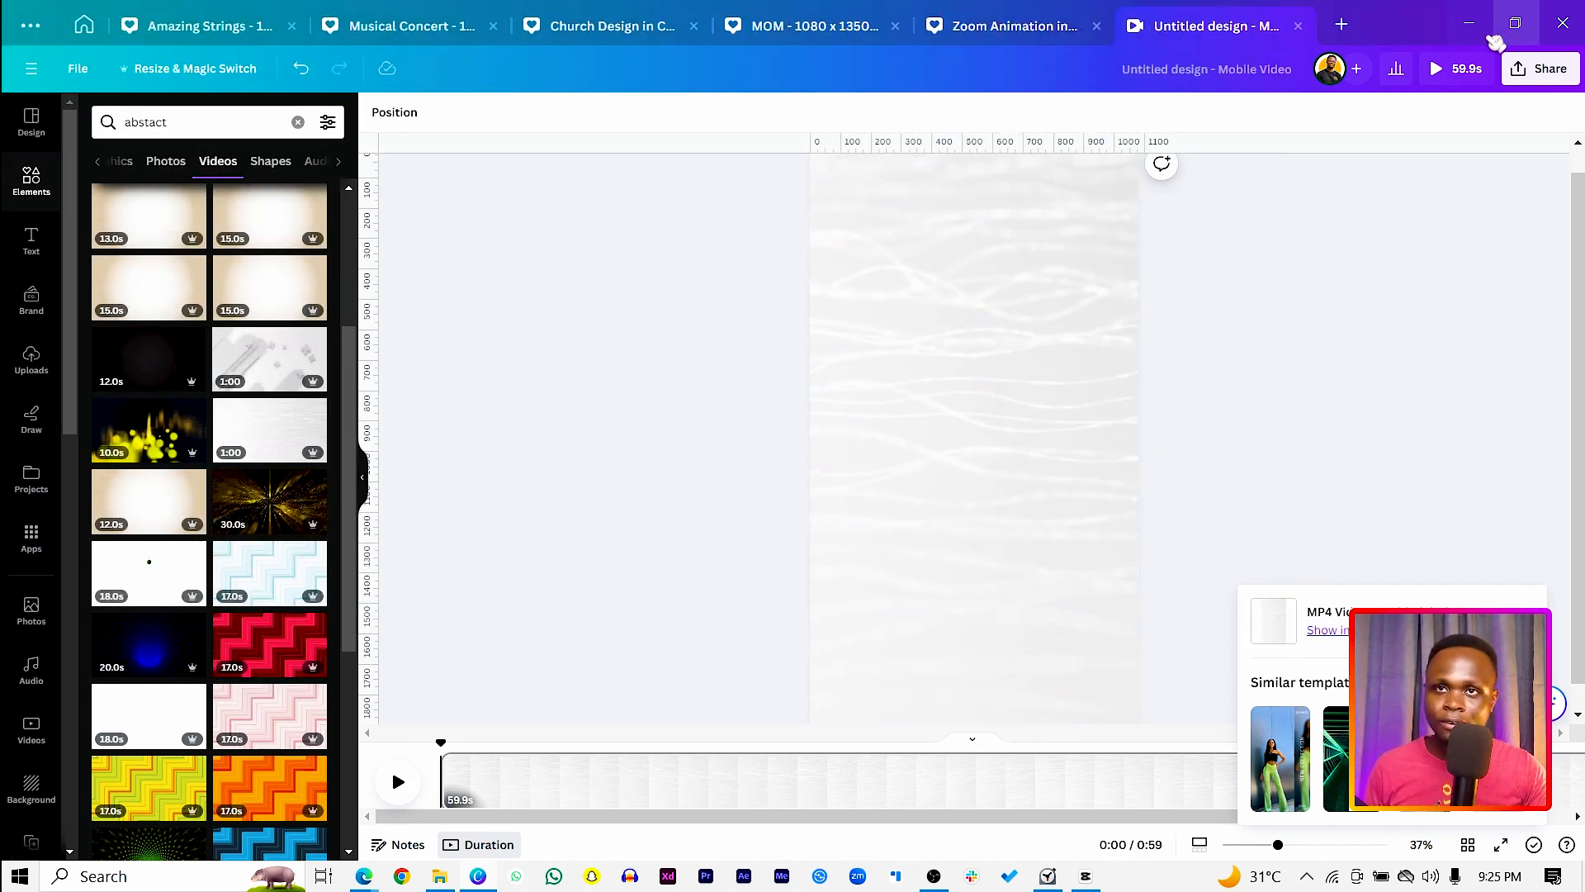
Step: Return to CapCut and delete the imported screen recording from the project's media
{"action": "left_click", "coordinate": [1468, 23]}
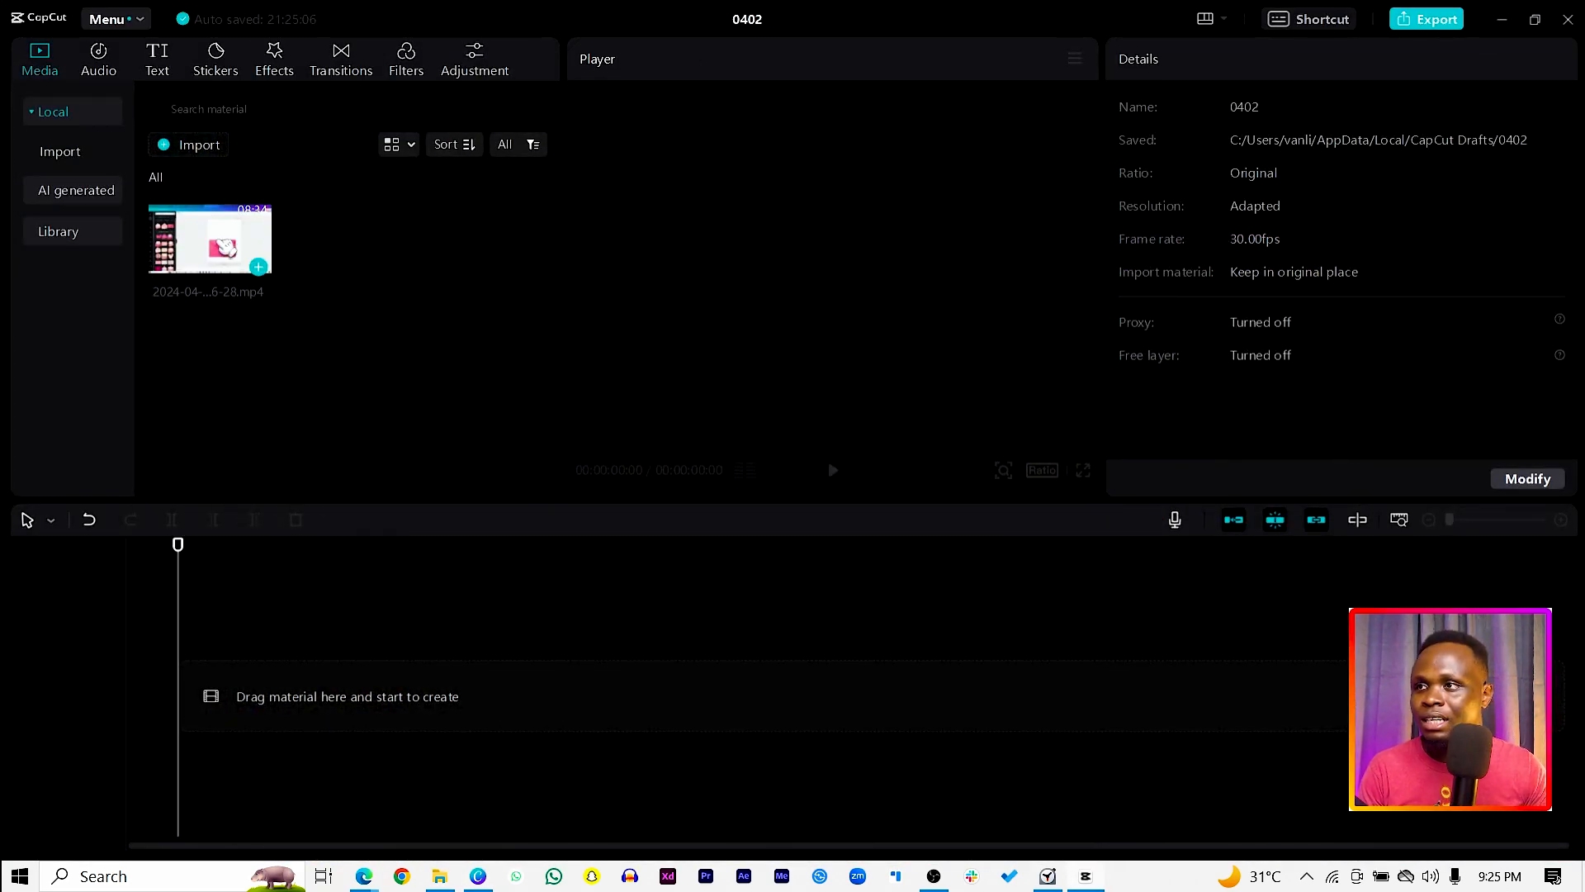
{"action": "left_click", "coordinate": [209, 240]}
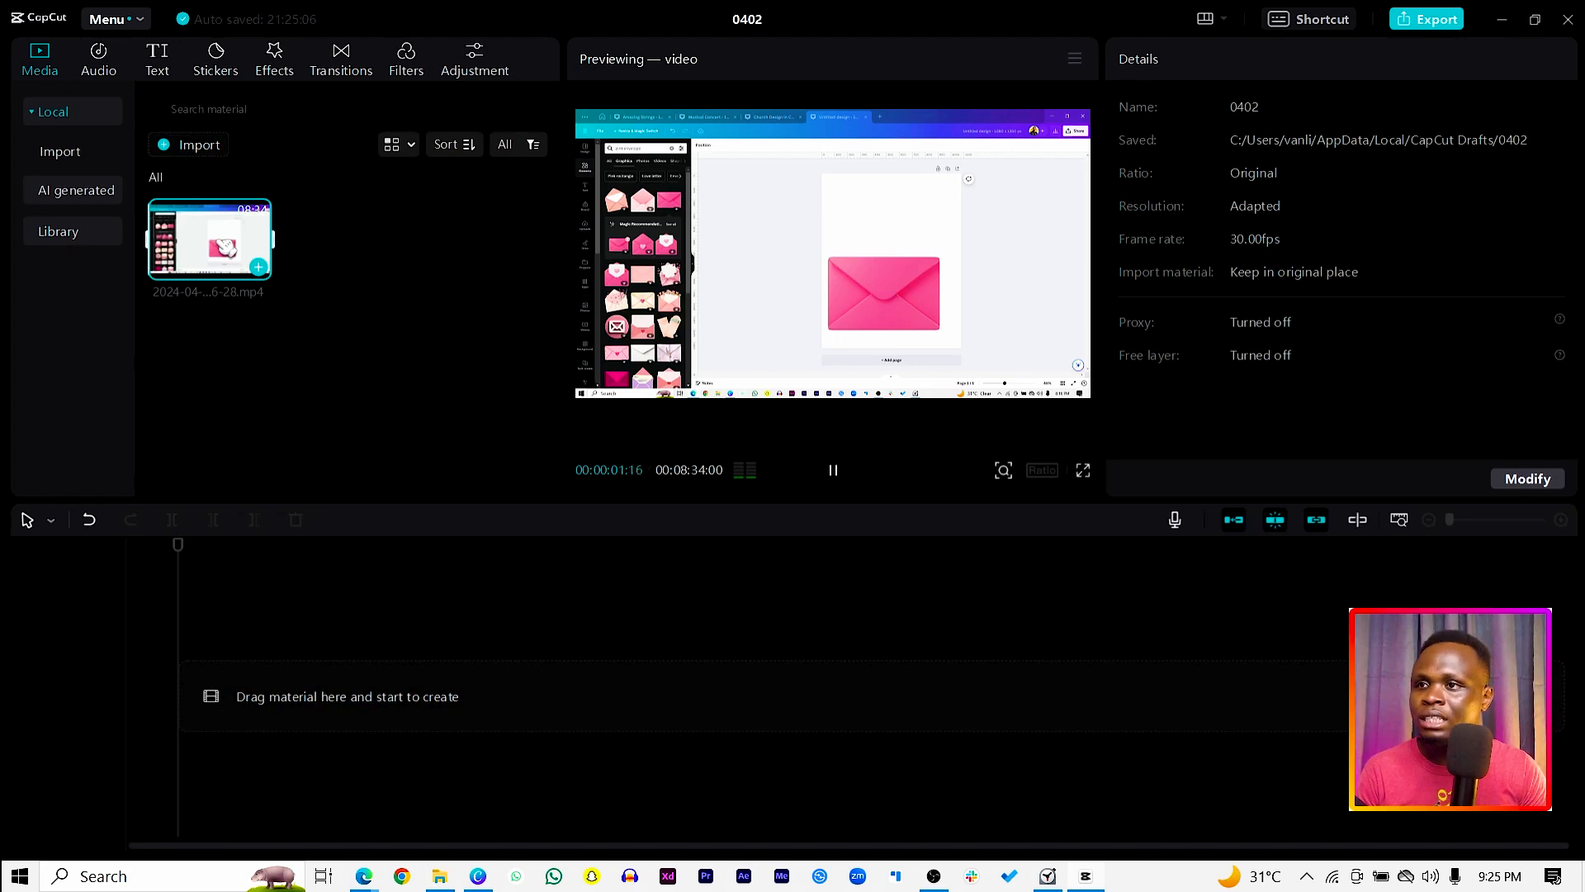
{"action": "key", "text": "Delete"}
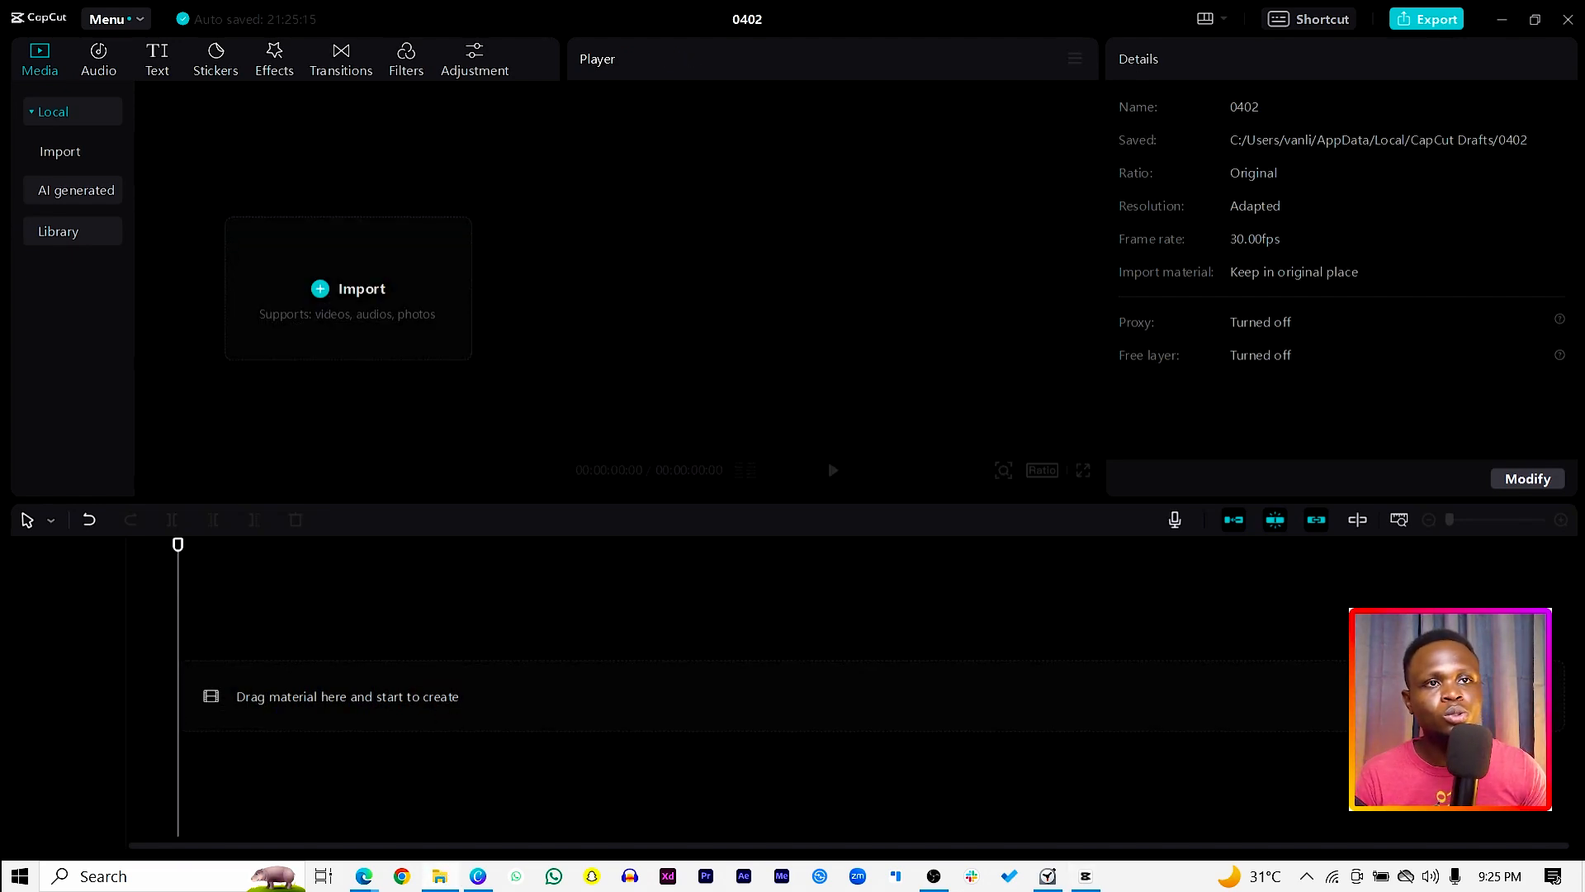
Step: Import the Reel Back video from New folder (2) under Downloads and place it at the start of the timeline
{"action": "left_click_drag", "start_coordinate": [1584, 264], "coordinate": [452, 103]}
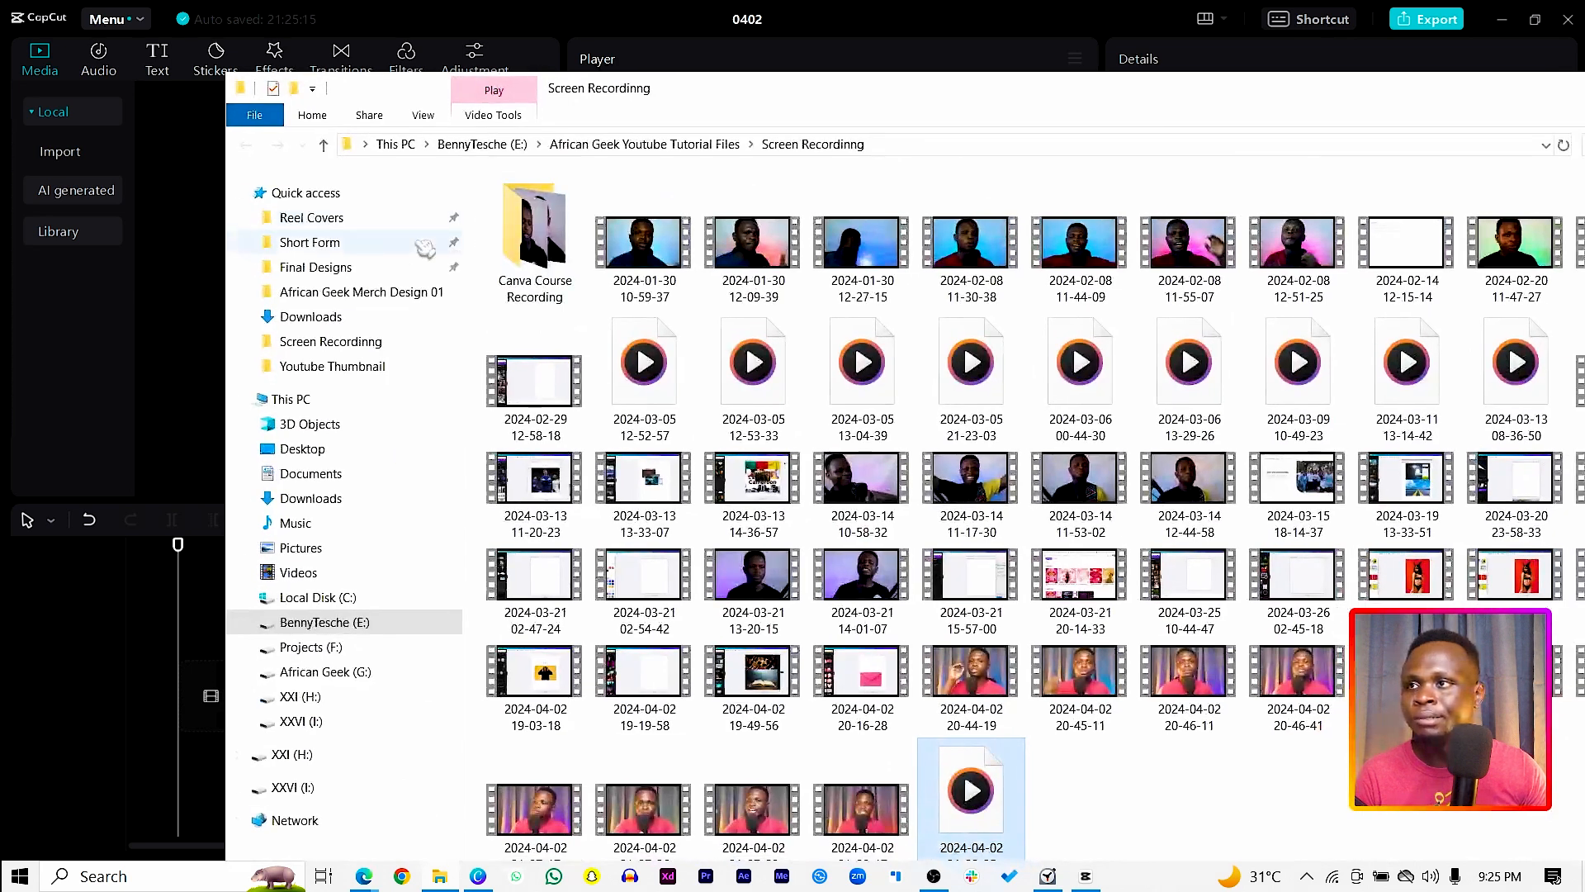
{"action": "left_click", "coordinate": [314, 498]}
{"action": "double_click", "coordinate": [528, 252]}
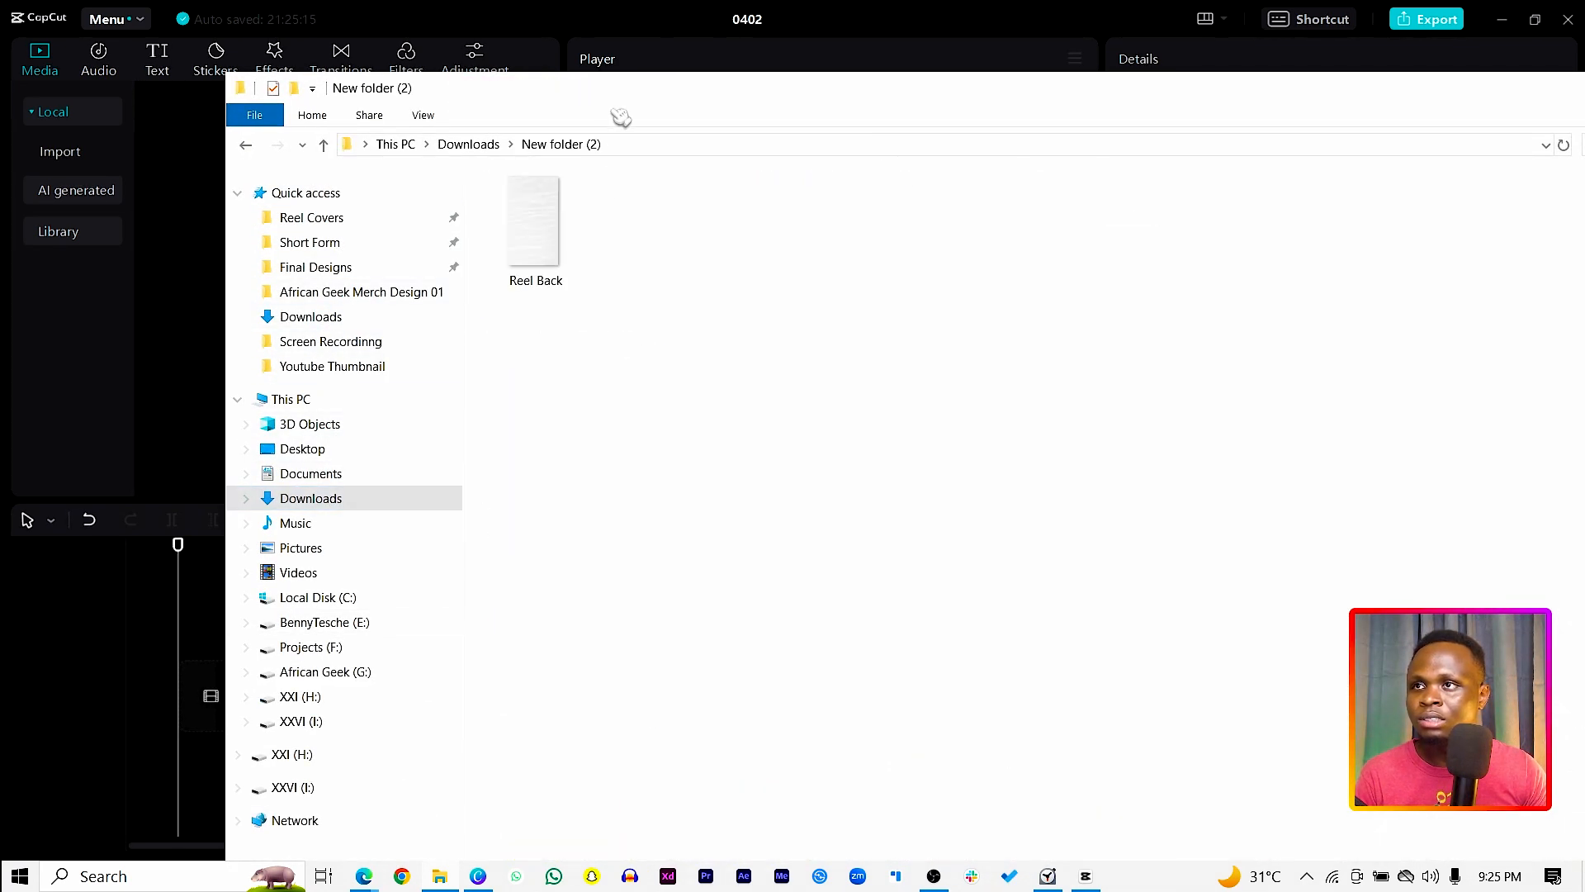
{"action": "left_click_drag", "start_coordinate": [634, 93], "coordinate": [1039, 206]}
{"action": "left_click_drag", "start_coordinate": [937, 321], "coordinate": [397, 314]}
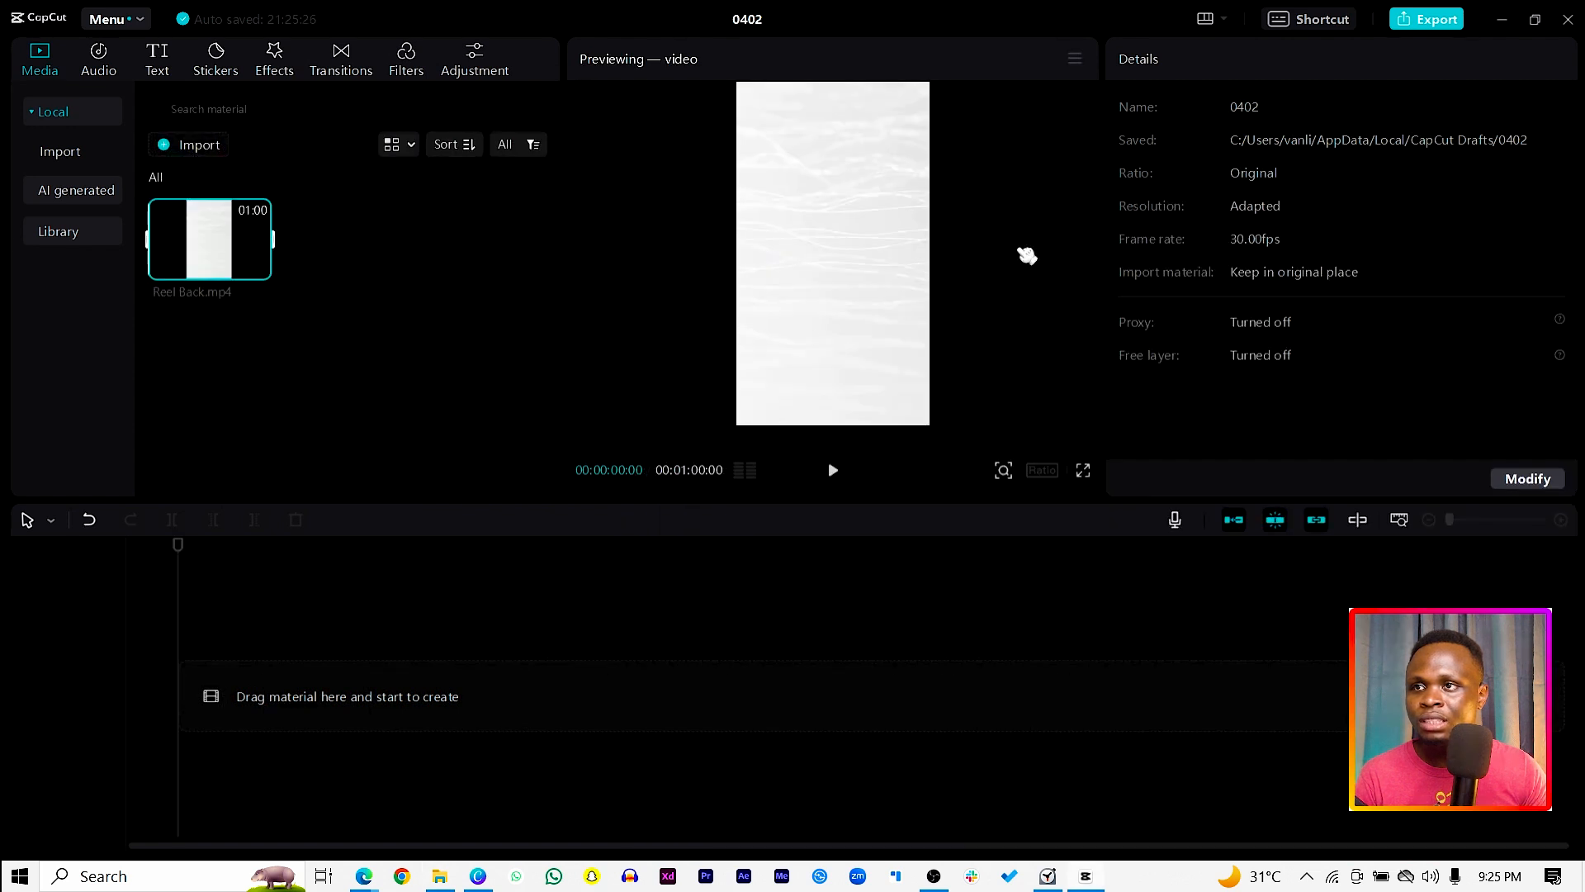
{"action": "left_click", "coordinate": [742, 316]}
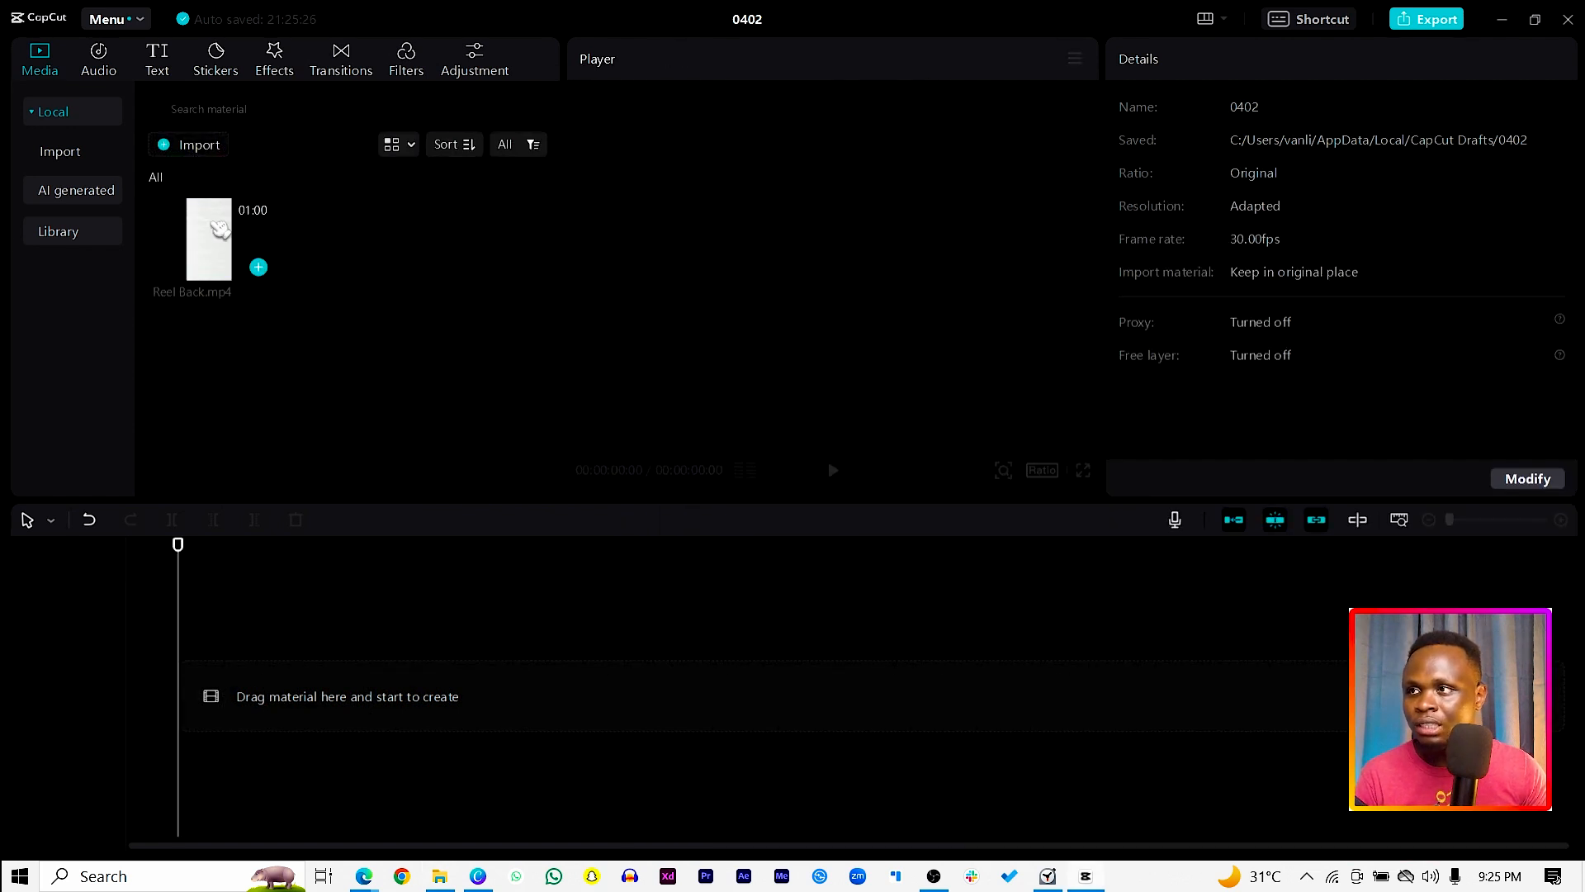
{"action": "left_click_drag", "start_coordinate": [219, 229], "coordinate": [229, 706]}
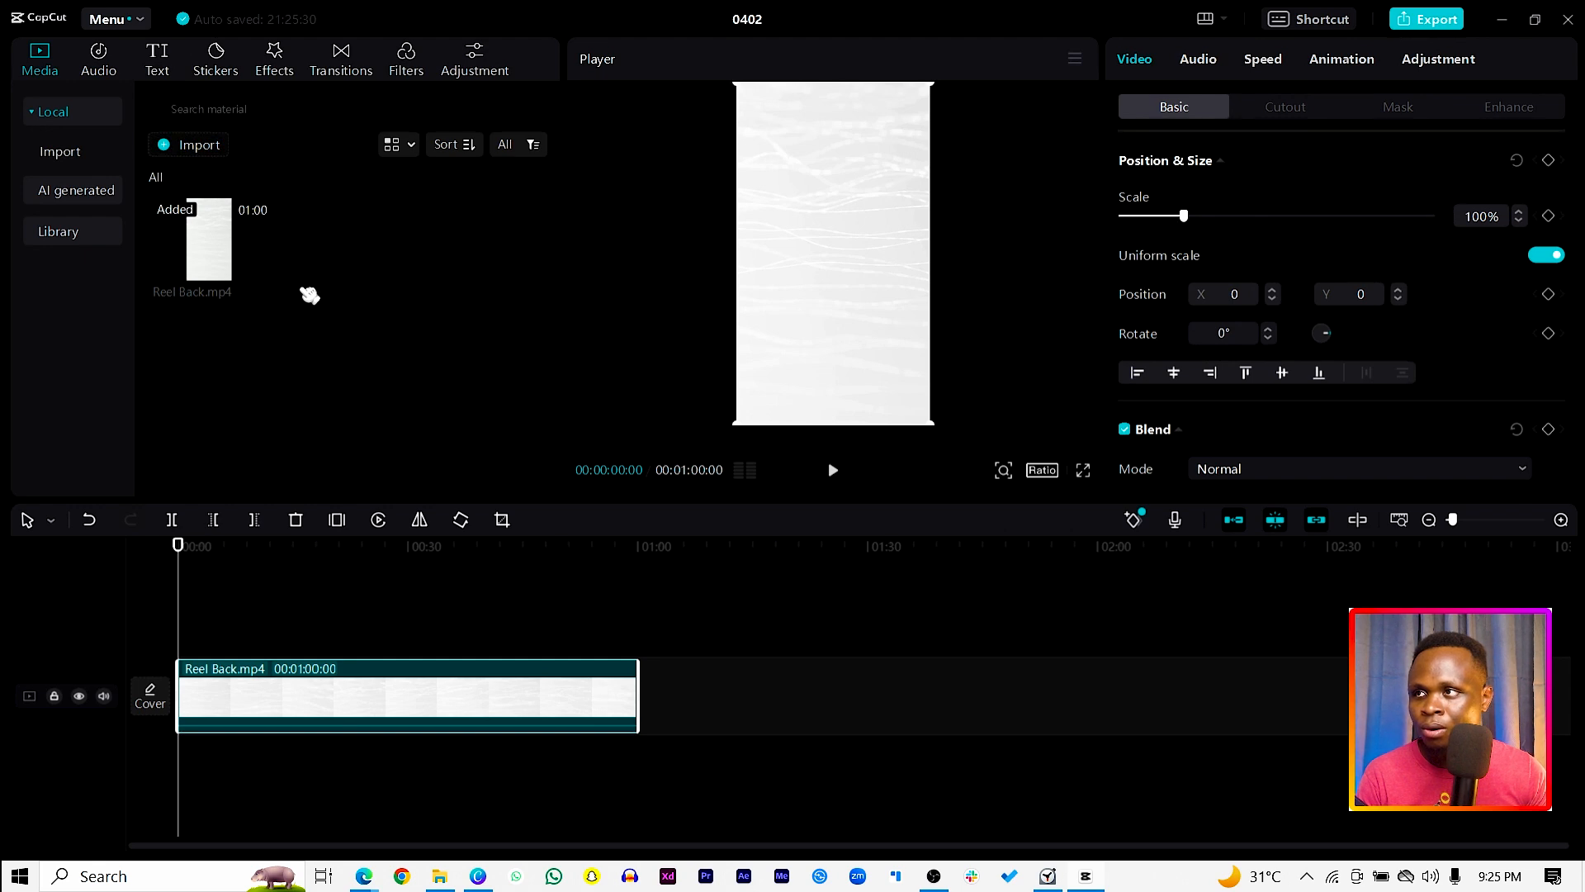
{"action": "left_click", "coordinate": [188, 146]}
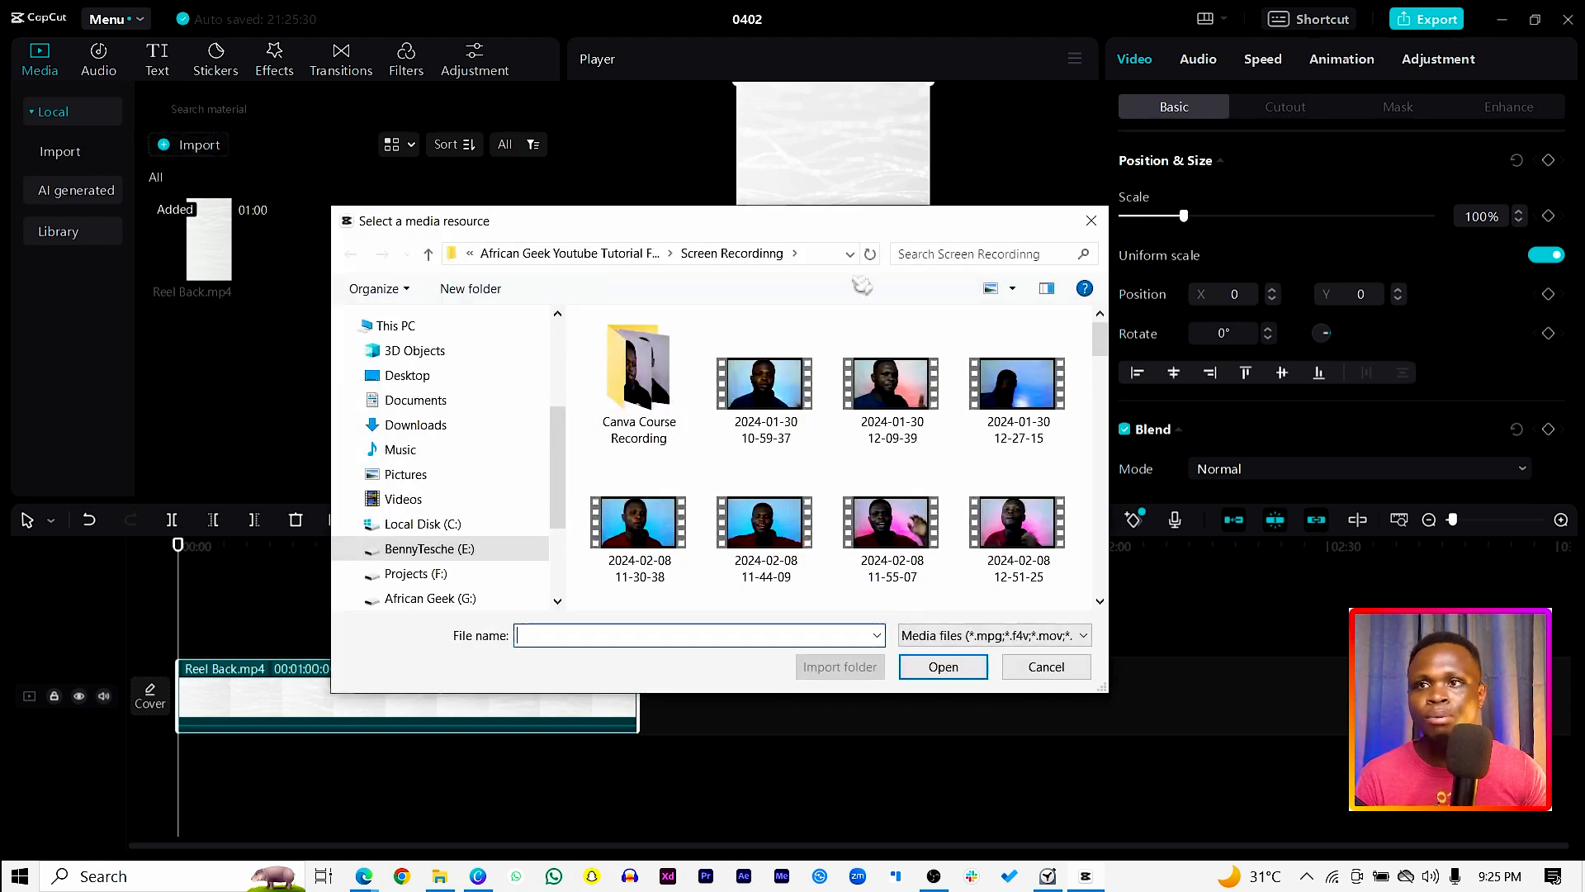
{"action": "scroll", "coordinate": [1031, 541], "scroll_direction": "down", "scroll_amount": 5}
{"action": "scroll", "coordinate": [1024, 541], "scroll_direction": "down", "scroll_amount": 6}
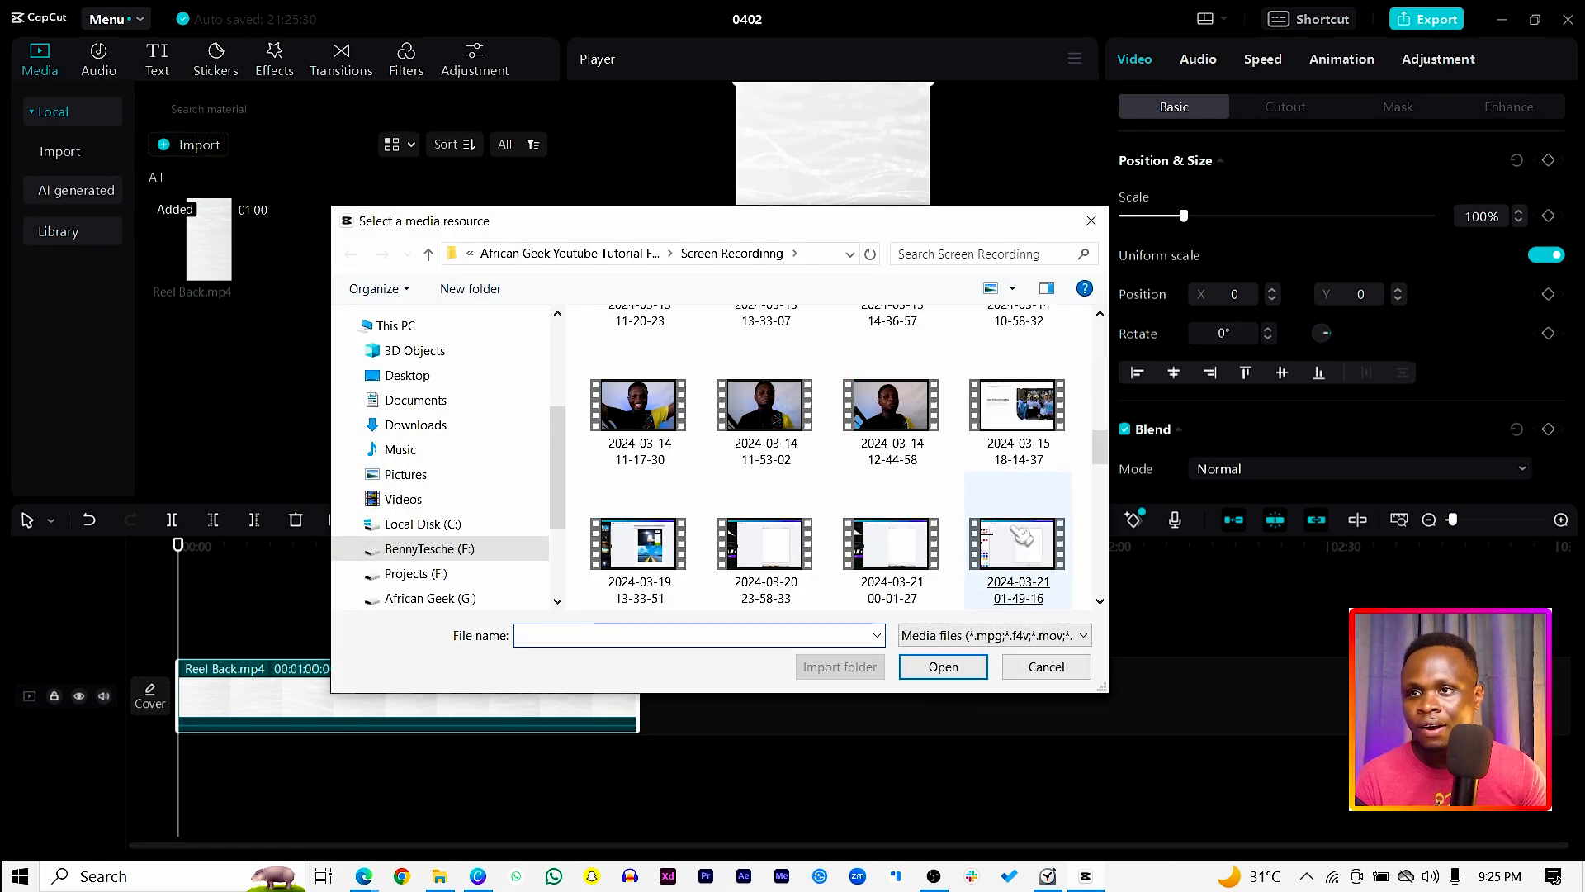
{"action": "double_click", "coordinate": [1024, 544]}
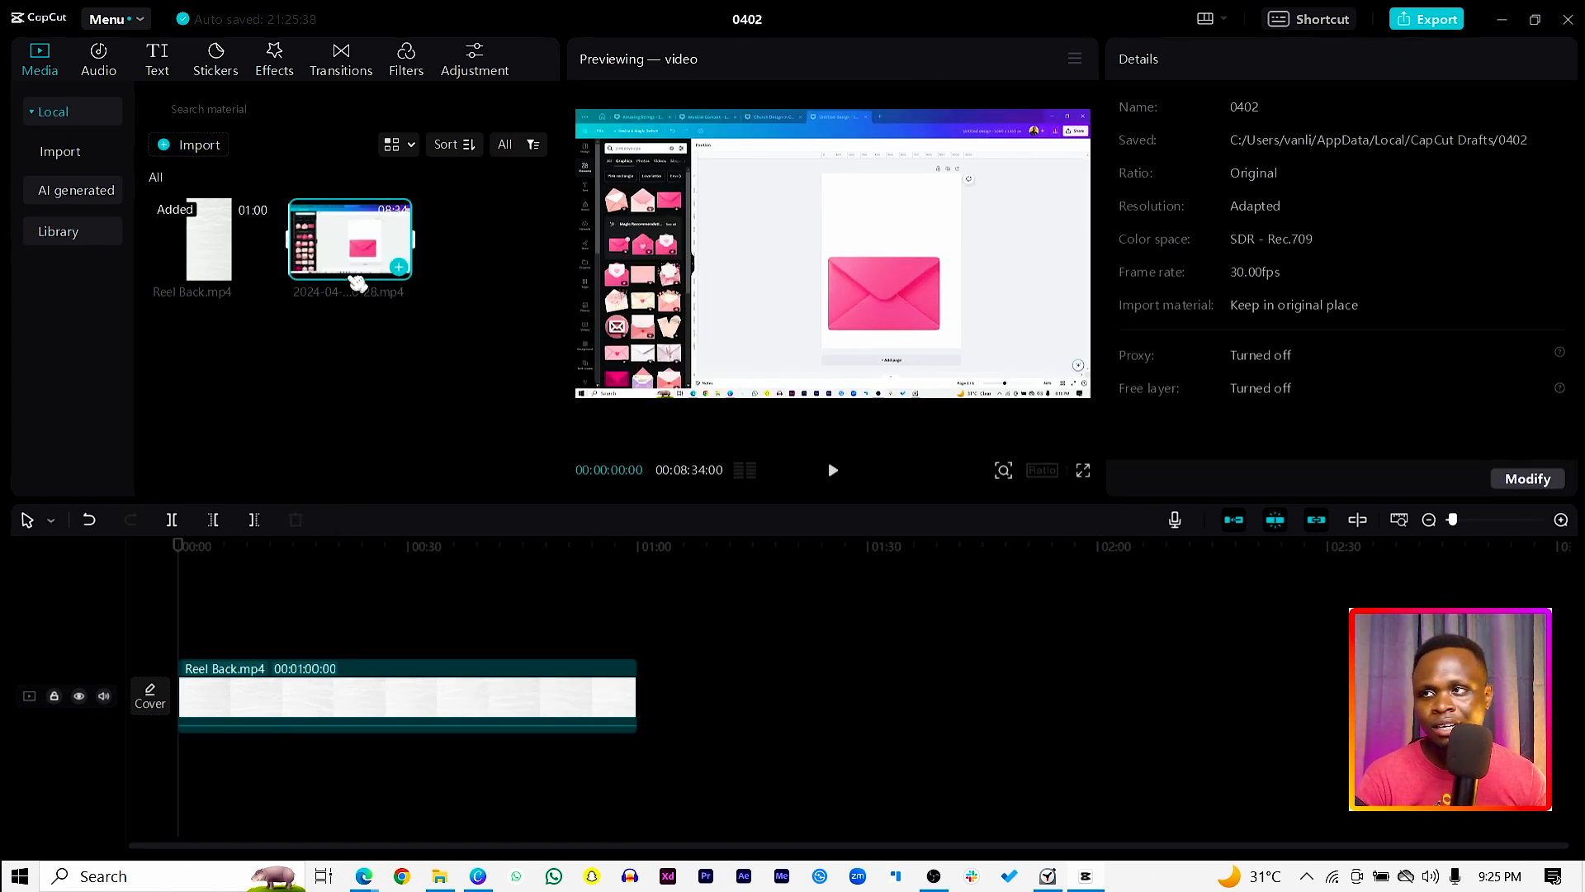
{"action": "left_click_drag", "start_coordinate": [330, 239], "coordinate": [196, 637]}
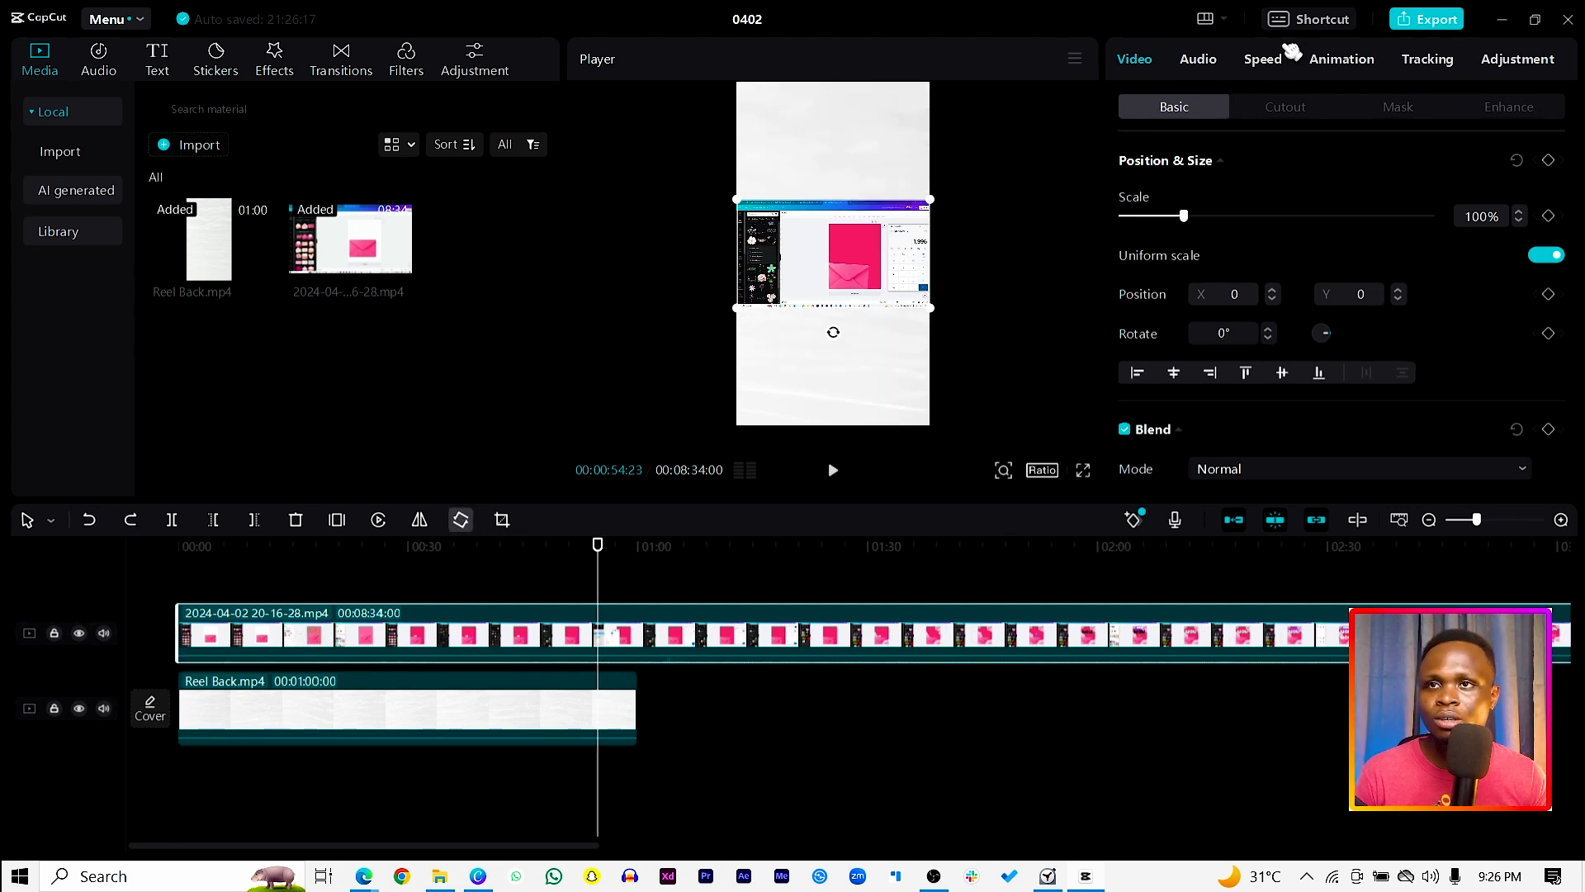
Step: Set the screen recording's speed to 8.4x and play the beginning of the timeline to check the pace
{"action": "left_click", "coordinate": [1263, 61]}
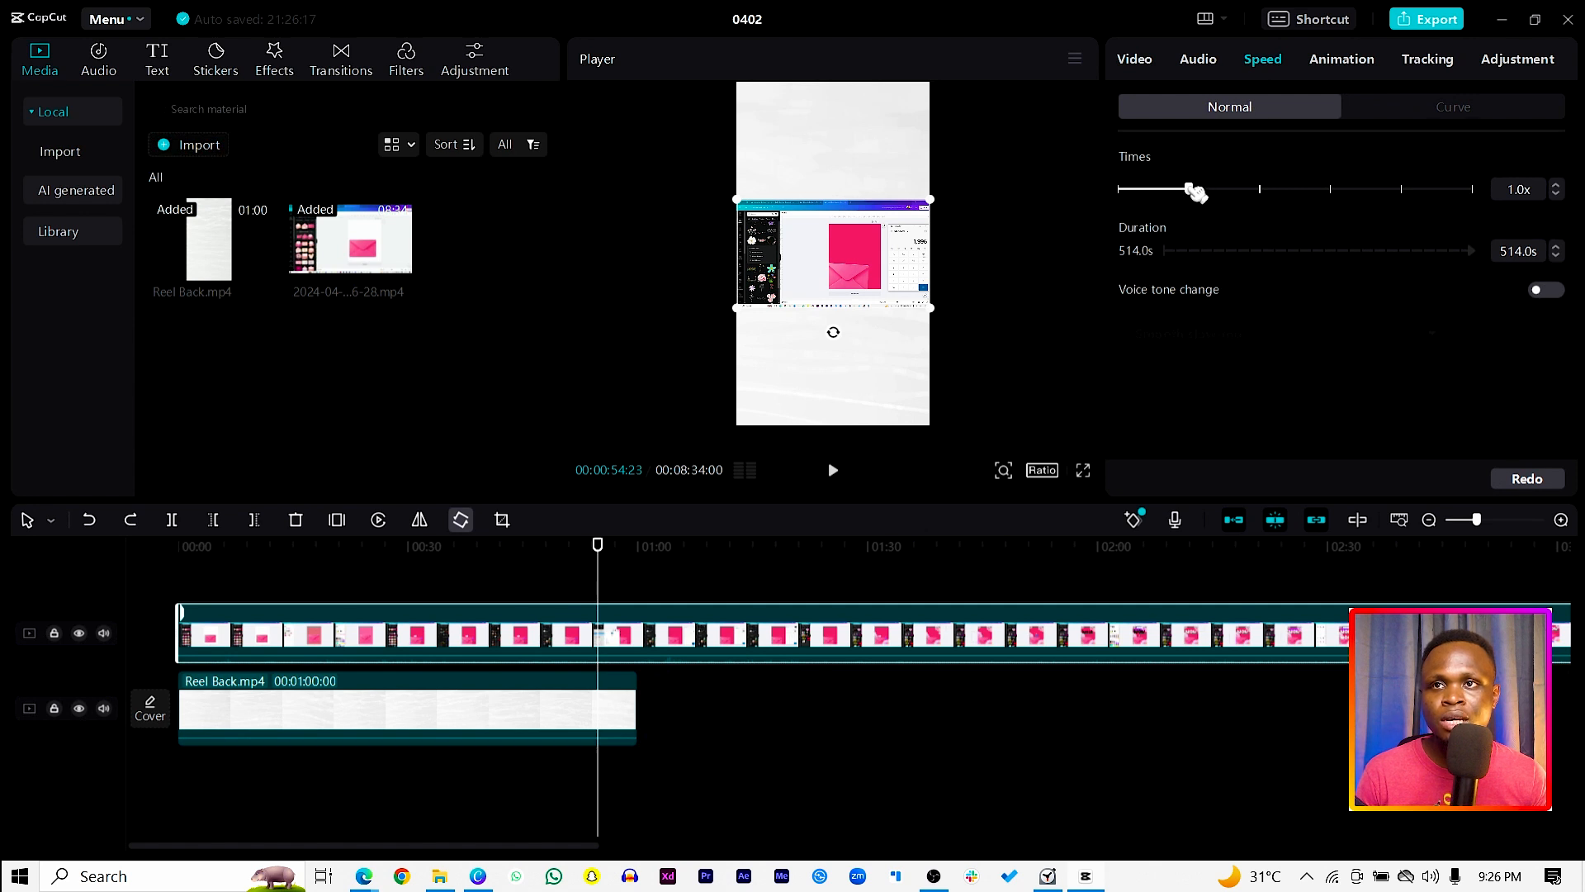
{"action": "left_click_drag", "start_coordinate": [1195, 193], "coordinate": [1267, 194]}
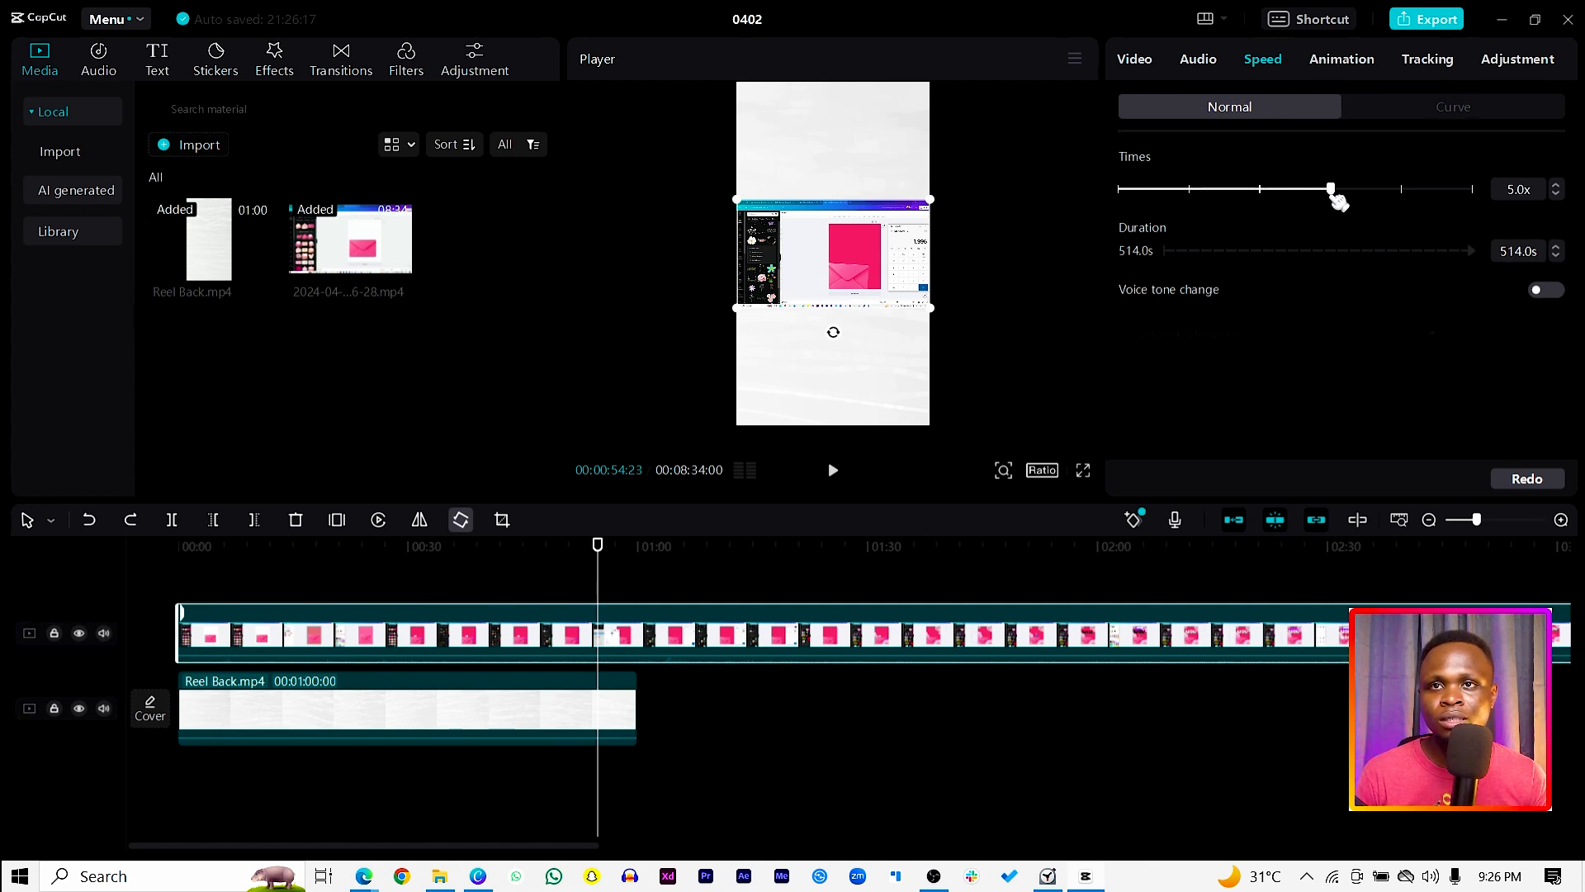
{"action": "left_click_drag", "start_coordinate": [1337, 200], "coordinate": [1336, 201]}
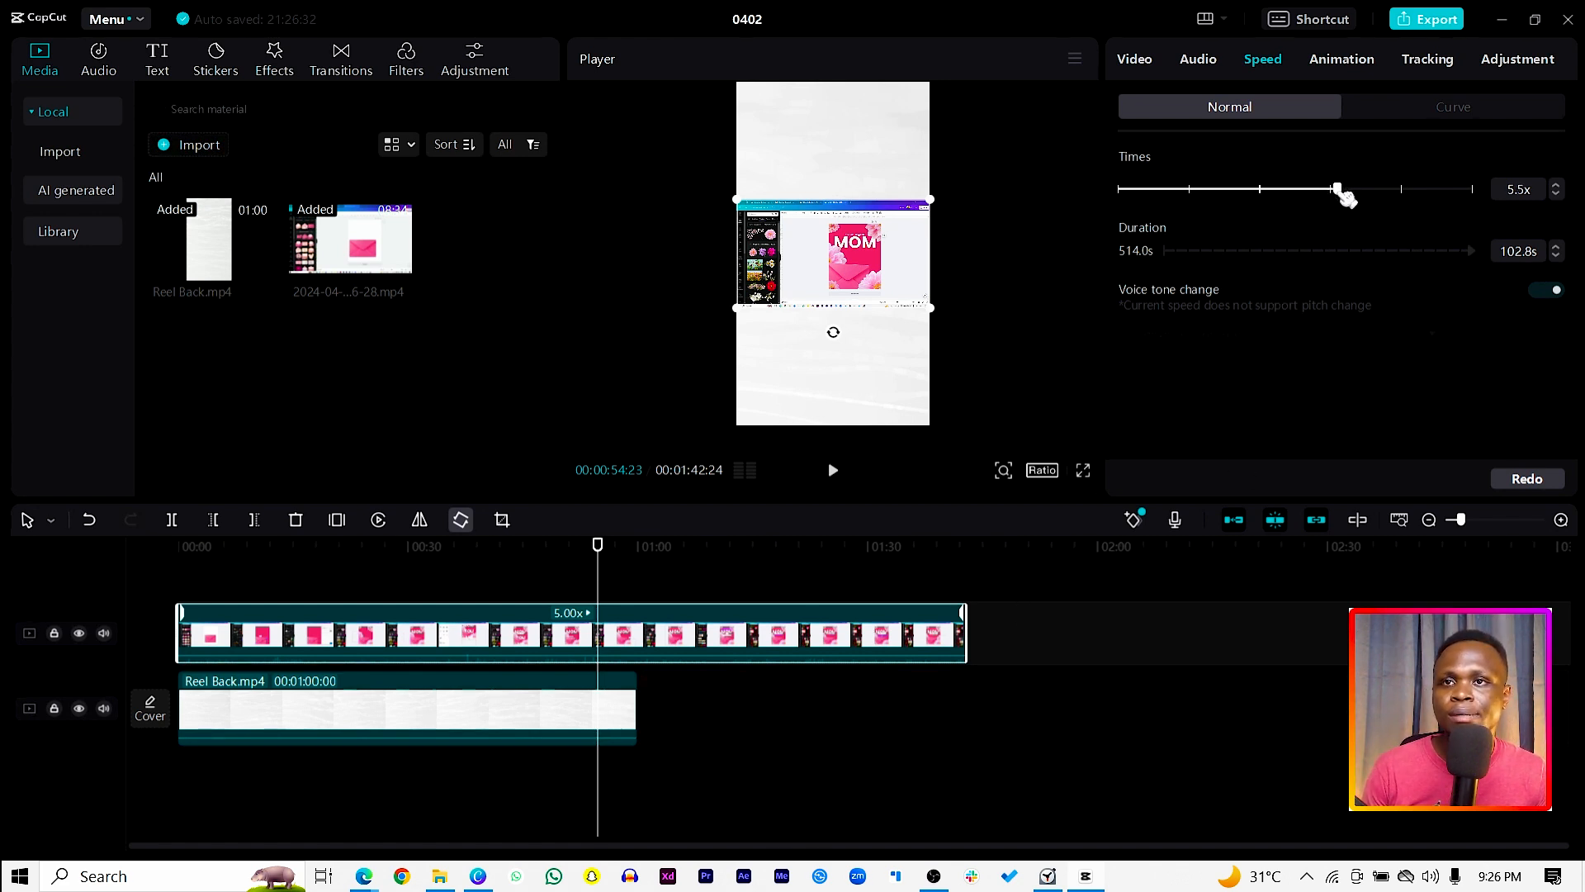
{"action": "left_click_drag", "start_coordinate": [1386, 200], "coordinate": [1387, 200]}
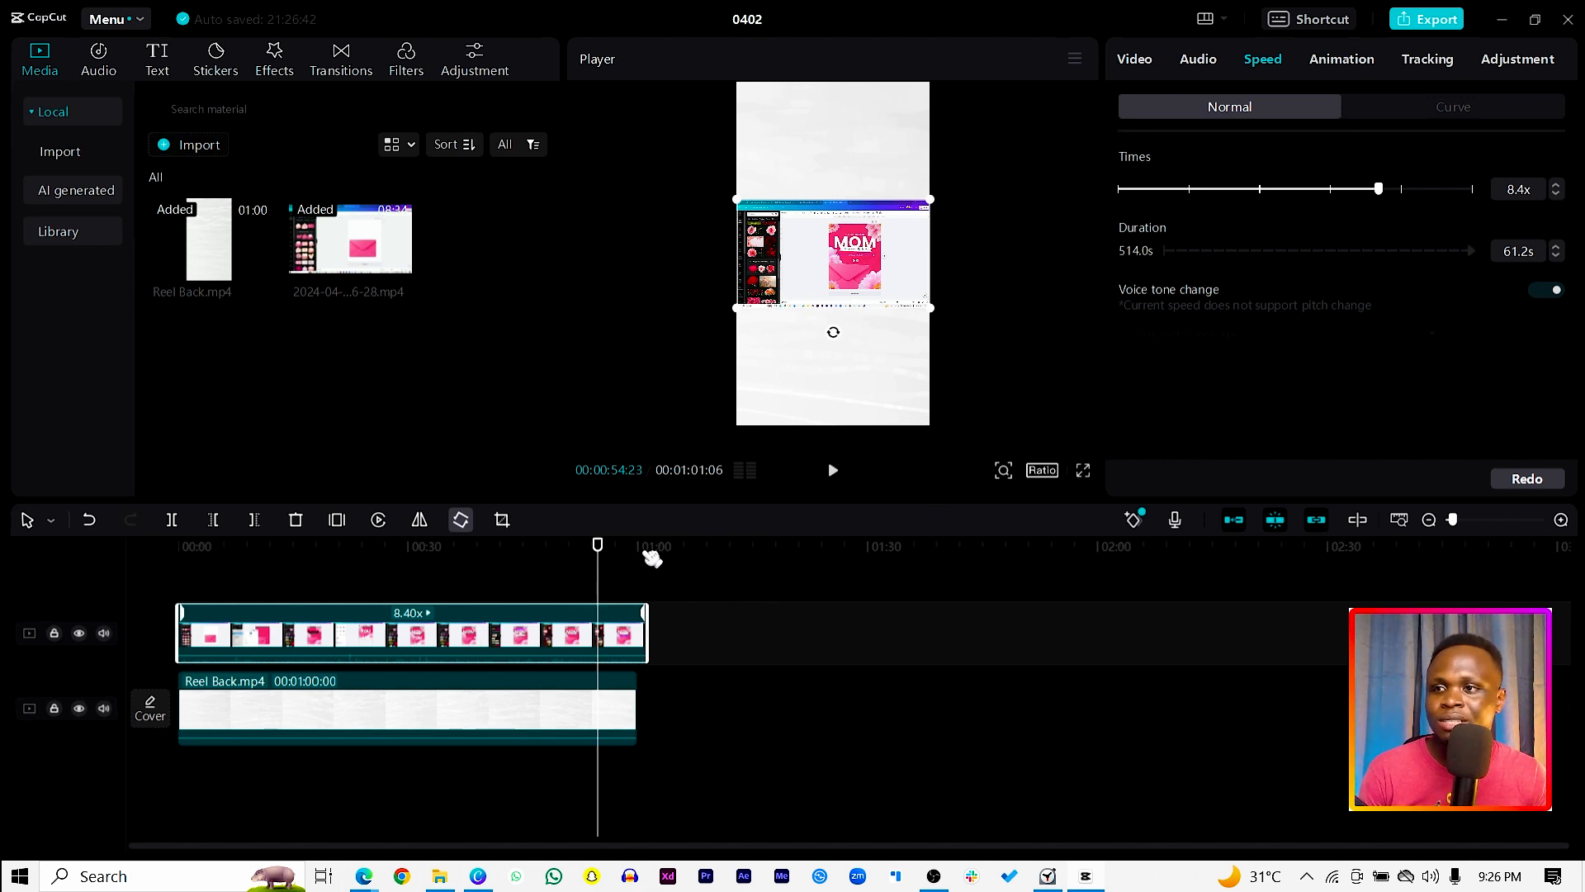
{"action": "left_click_drag", "start_coordinate": [591, 554], "coordinate": [179, 547]}
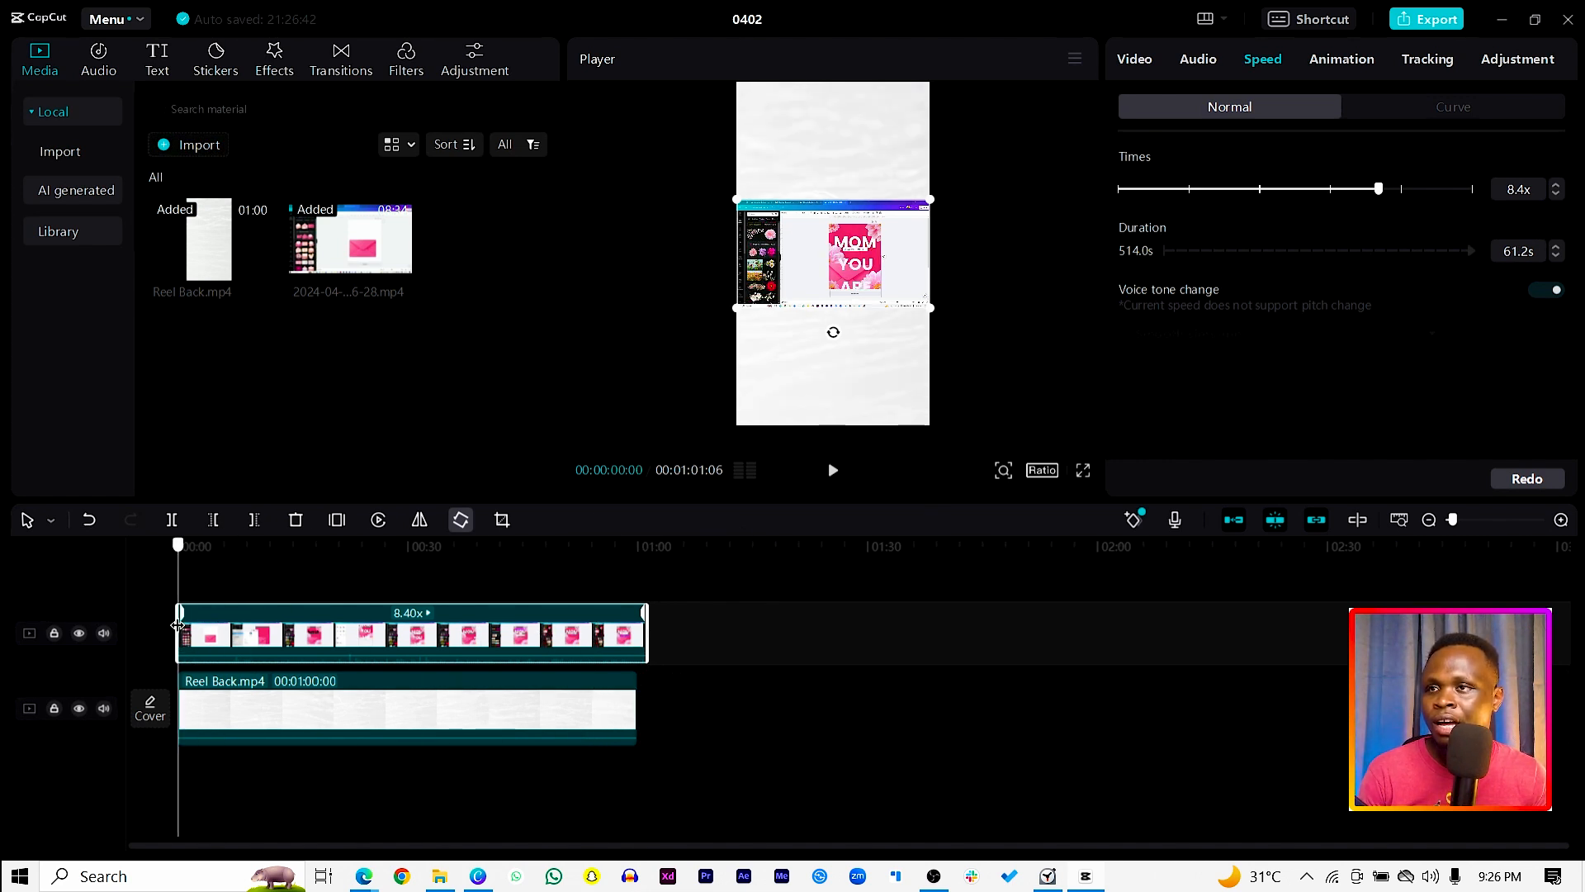
{"action": "key", "text": "space"}
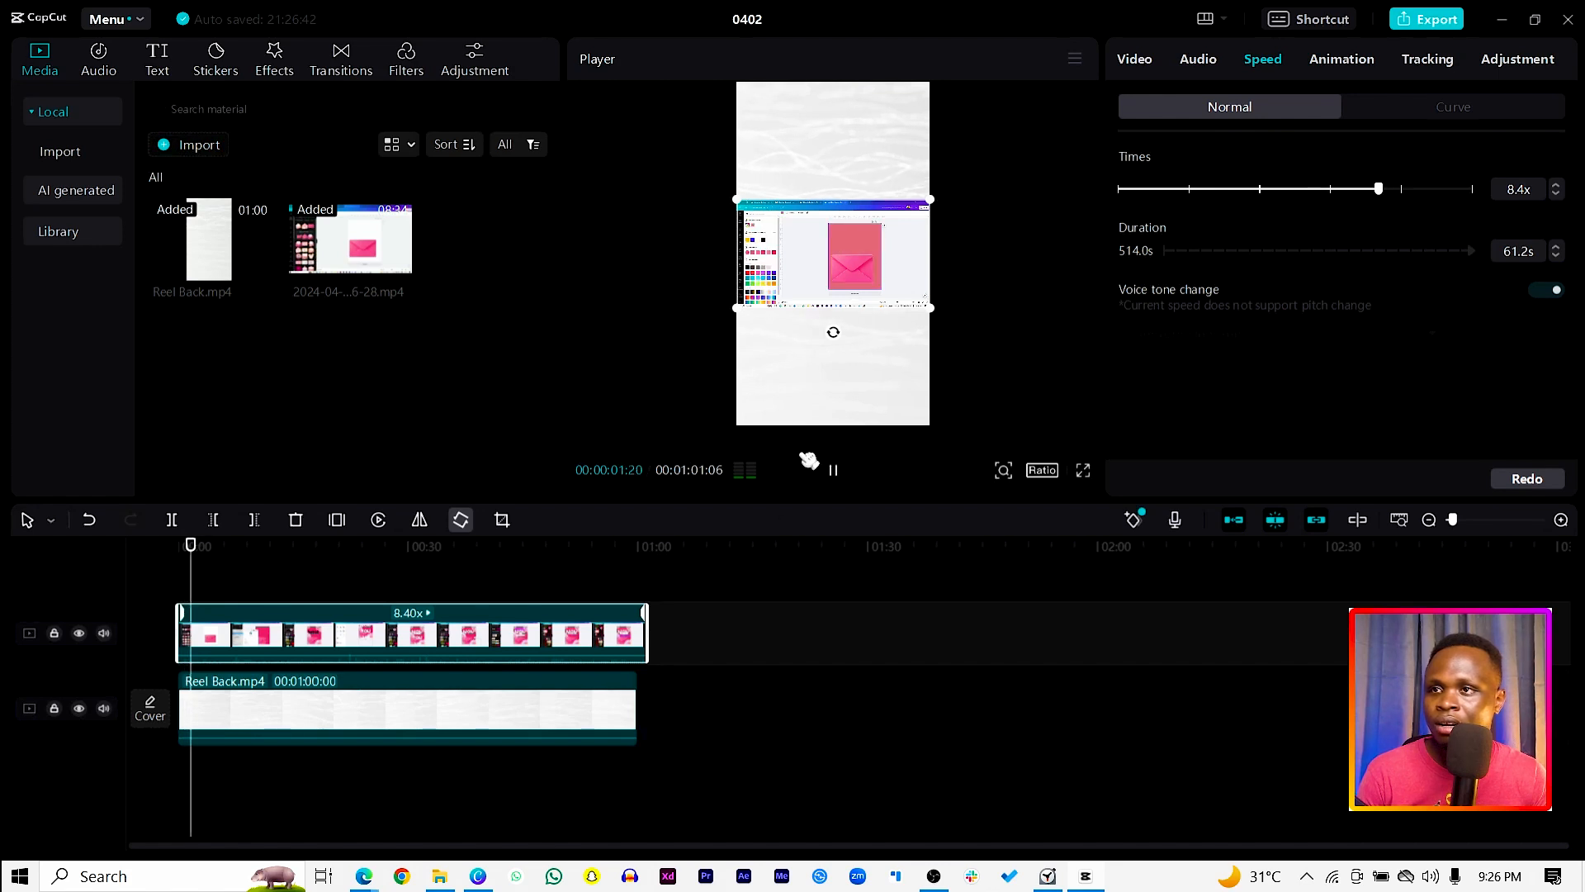
{"action": "key", "text": "space"}
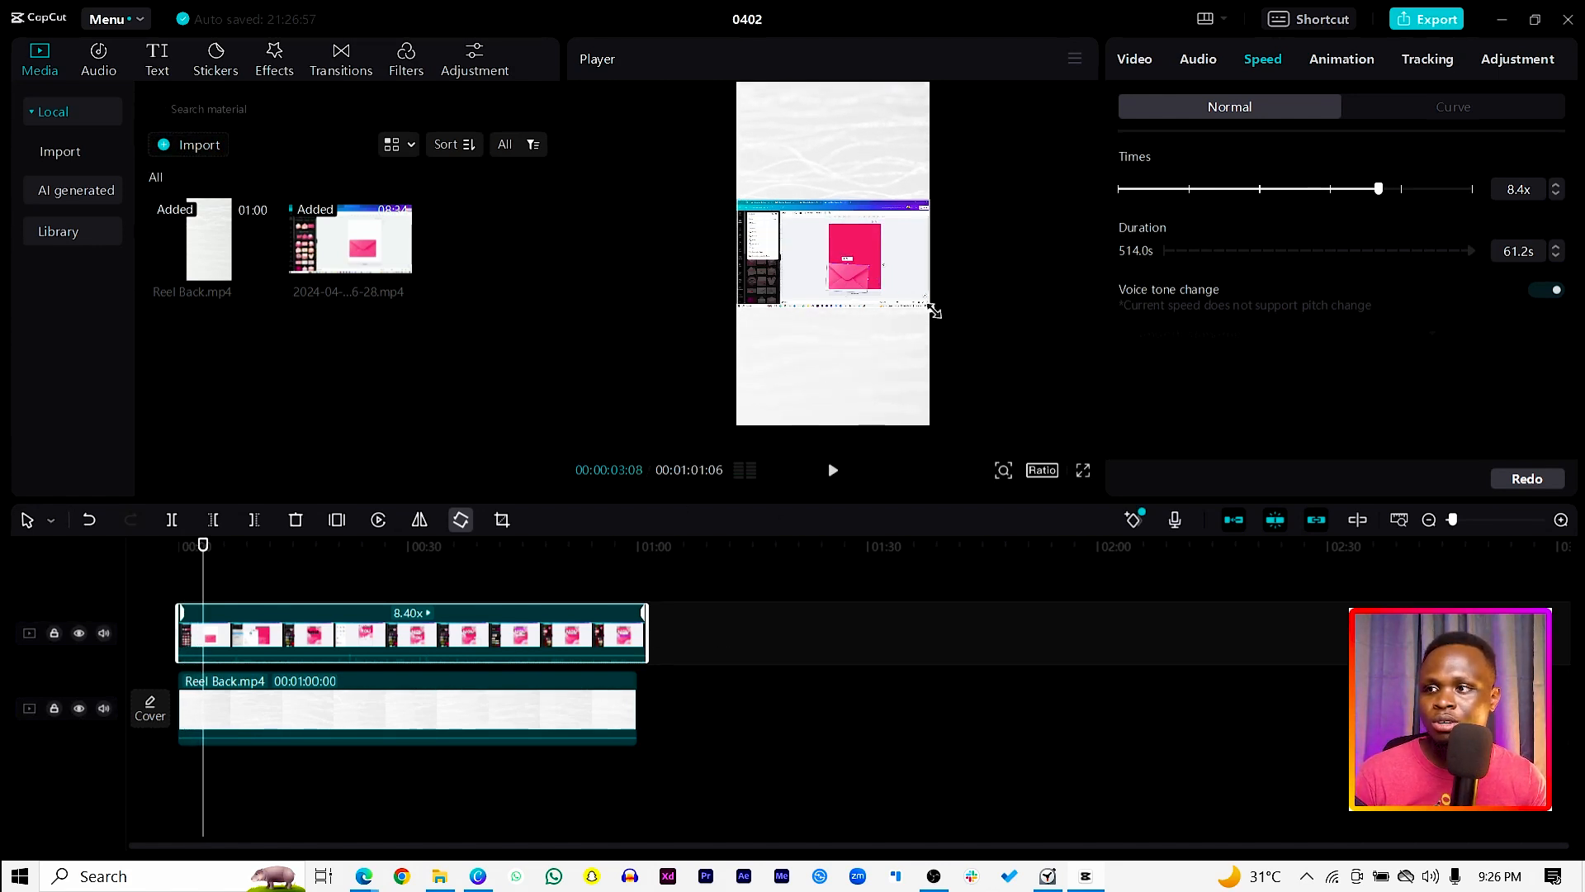
Step: Enlarge the screen recording in the preview to about 255% so it fills the width of the vertical frame
{"action": "left_click_drag", "start_coordinate": [934, 311], "coordinate": [1136, 471]}
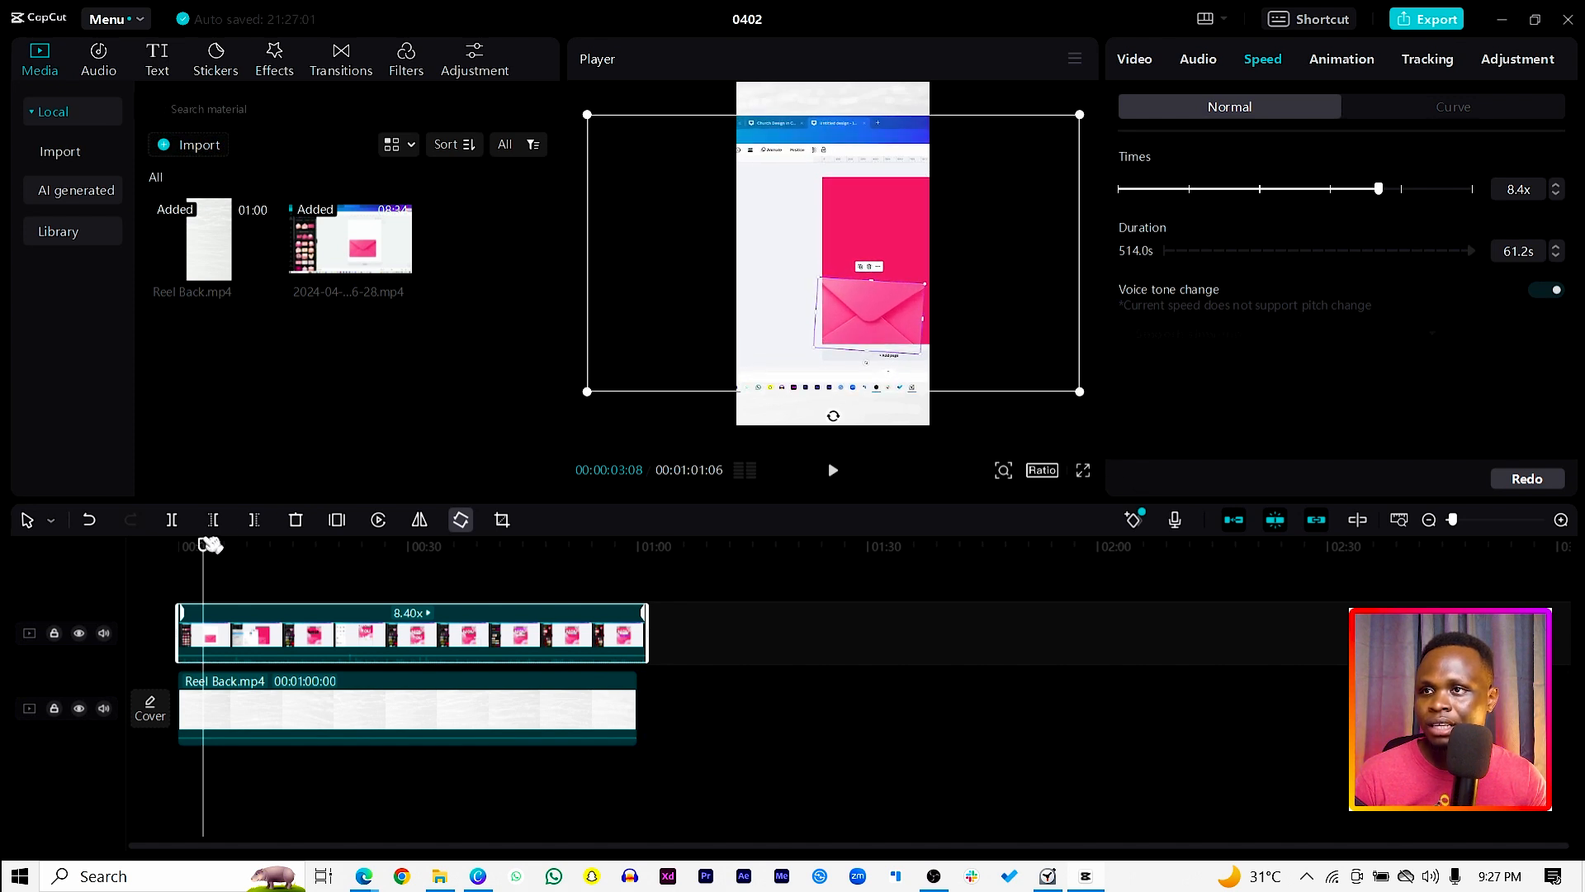
{"action": "mouse_move", "coordinate": [210, 544]}
{"action": "left_mouse_down"}
{"action": "mouse_move", "coordinate": [176, 545]}
{"action": "mouse_move", "coordinate": [197, 552]}
{"action": "left_mouse_up"}
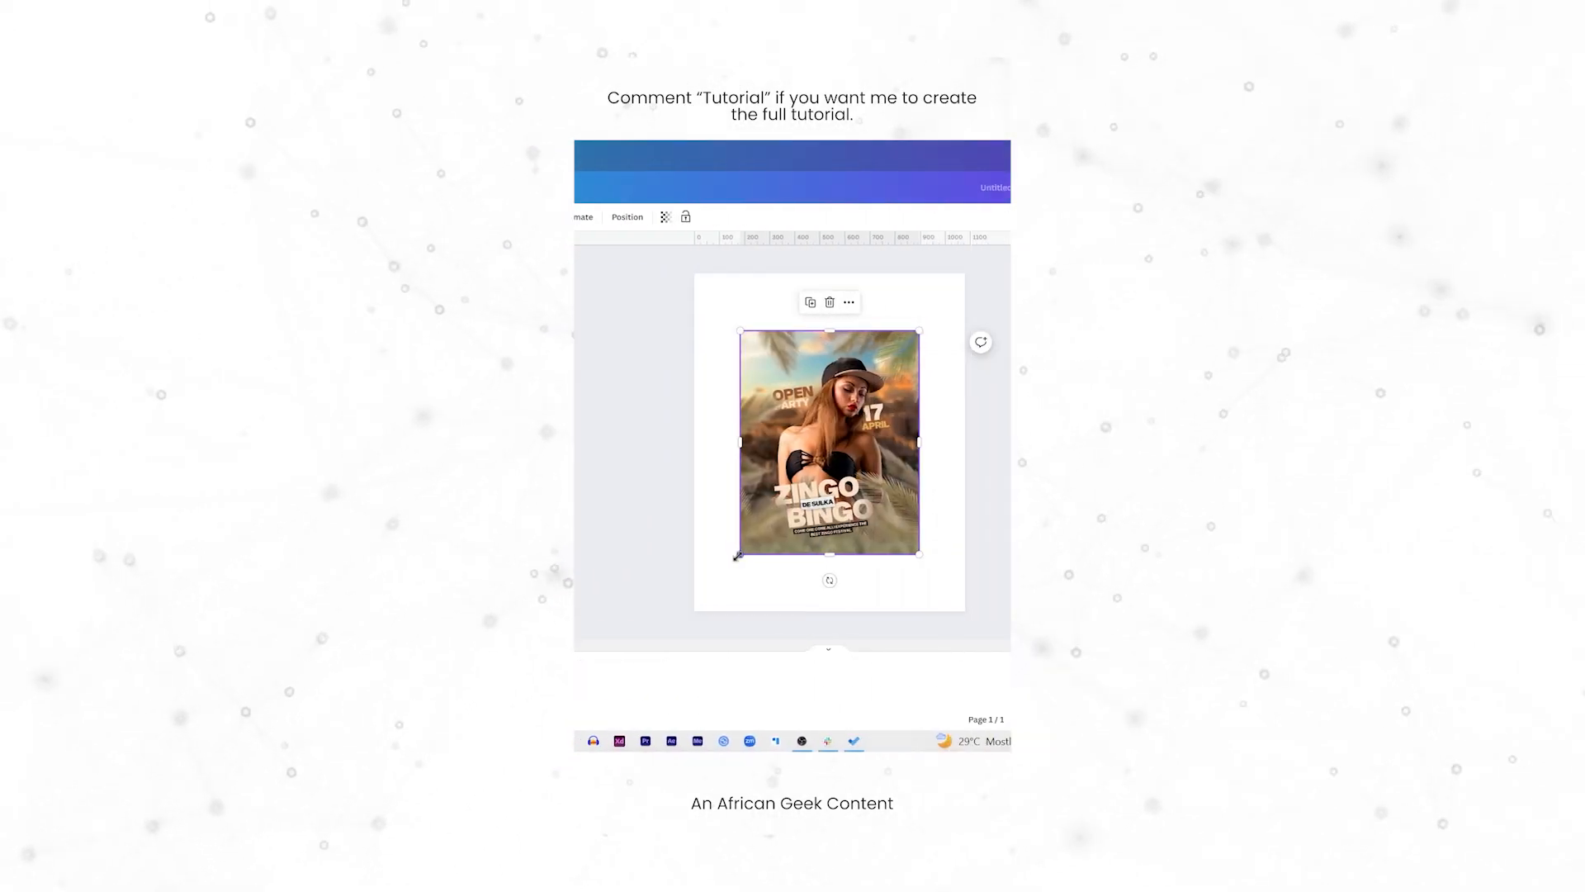
{"action": "left_click_drag", "start_coordinate": [736, 566], "coordinate": [638, 613]}
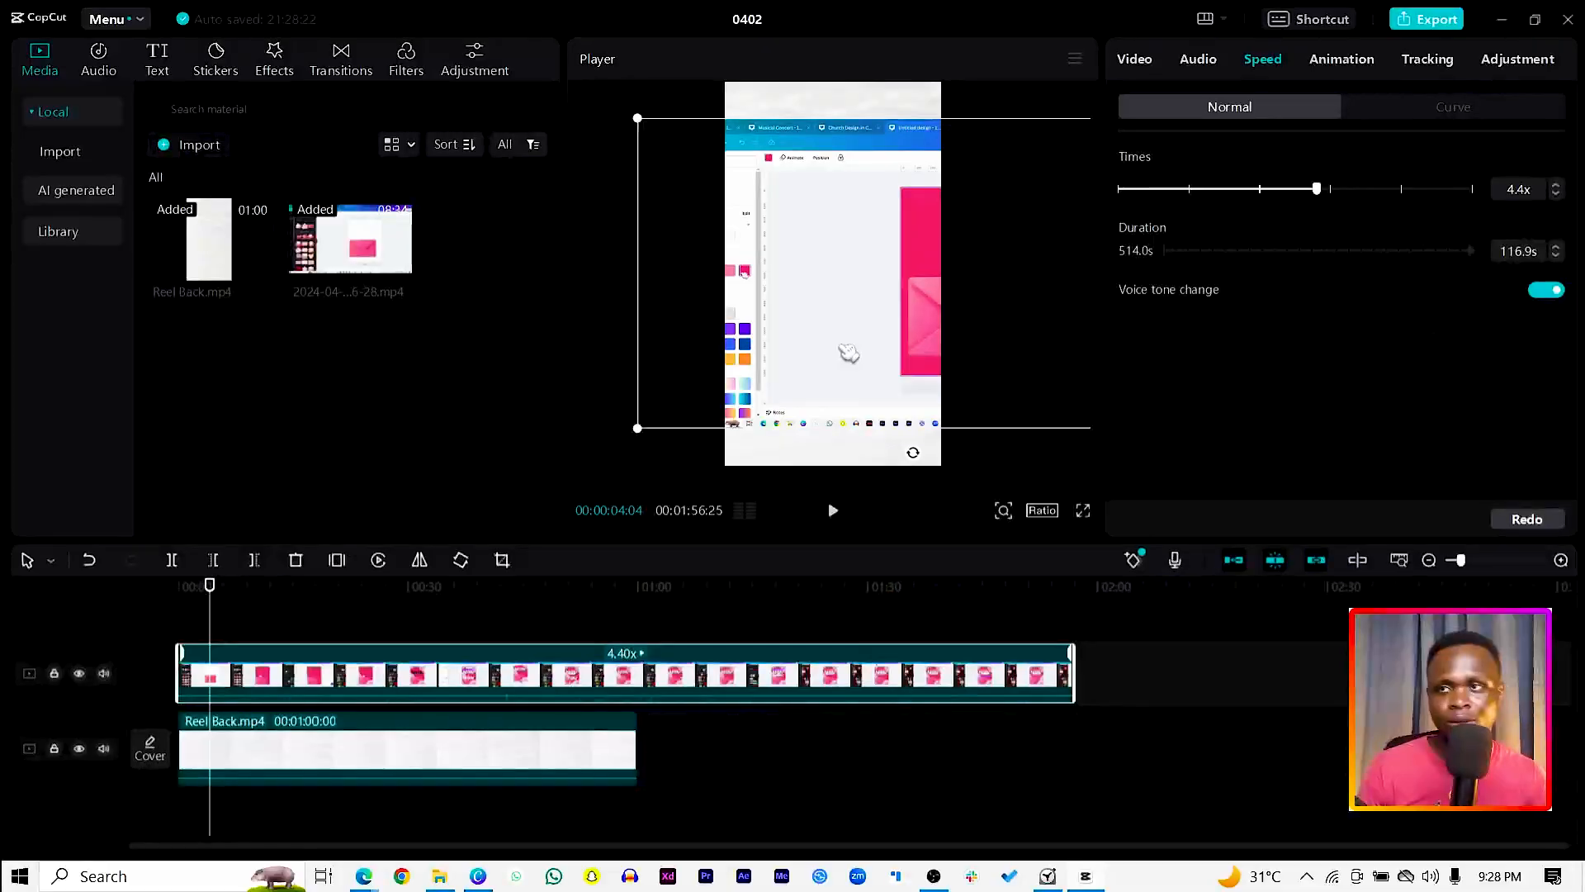
Step: Set the screen recording's speed to 1.4x and play a short stretch to check it
{"action": "left_click_drag", "start_coordinate": [1316, 189], "coordinate": [1226, 229]}
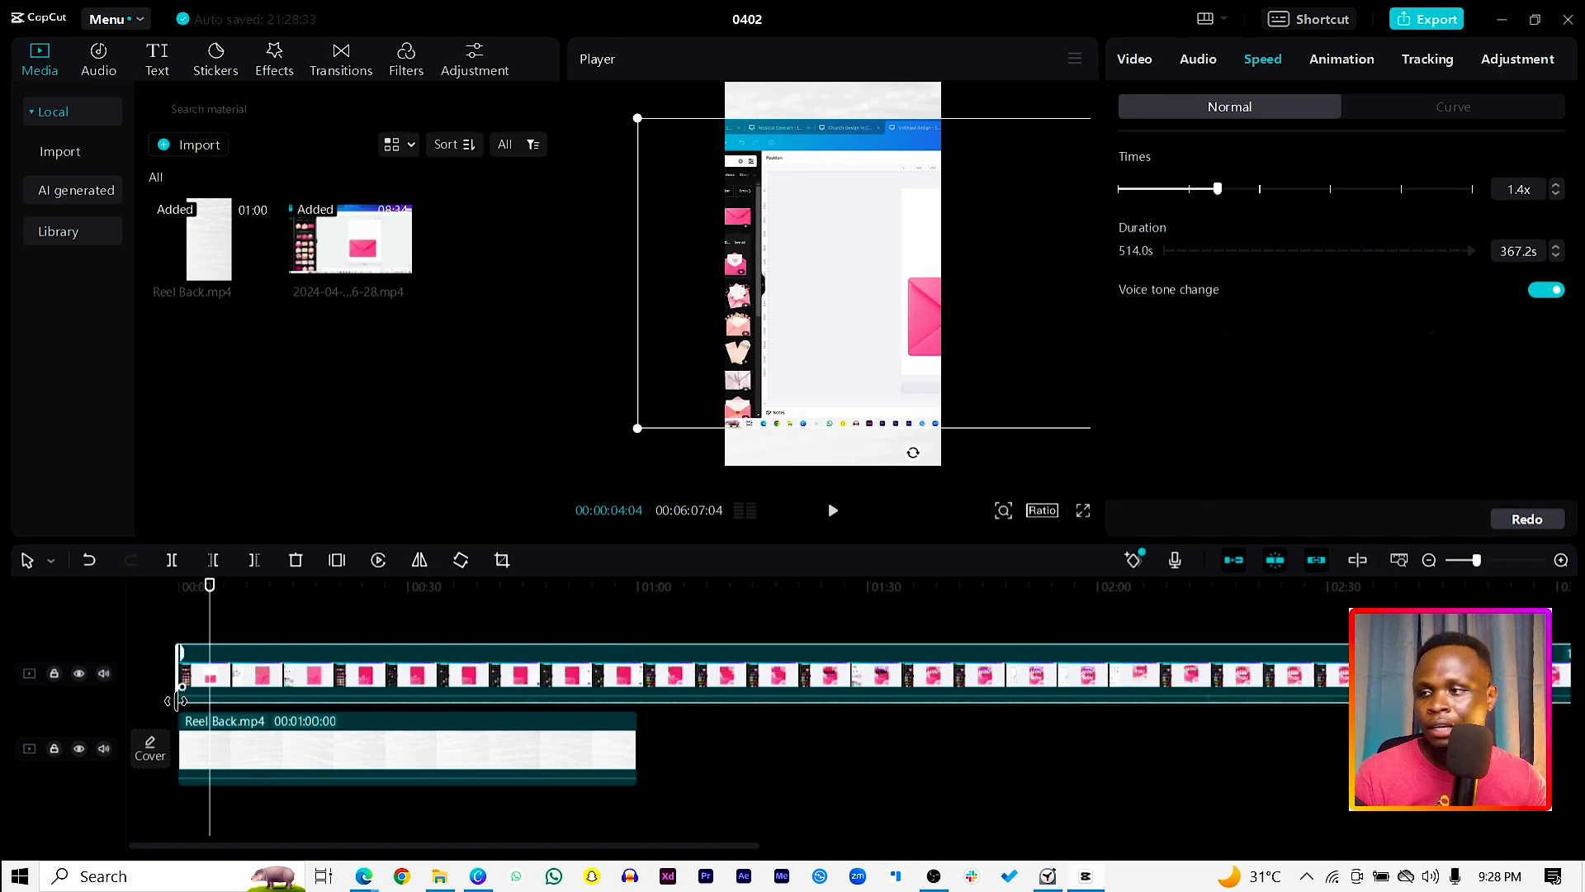
{"action": "key", "text": "space"}
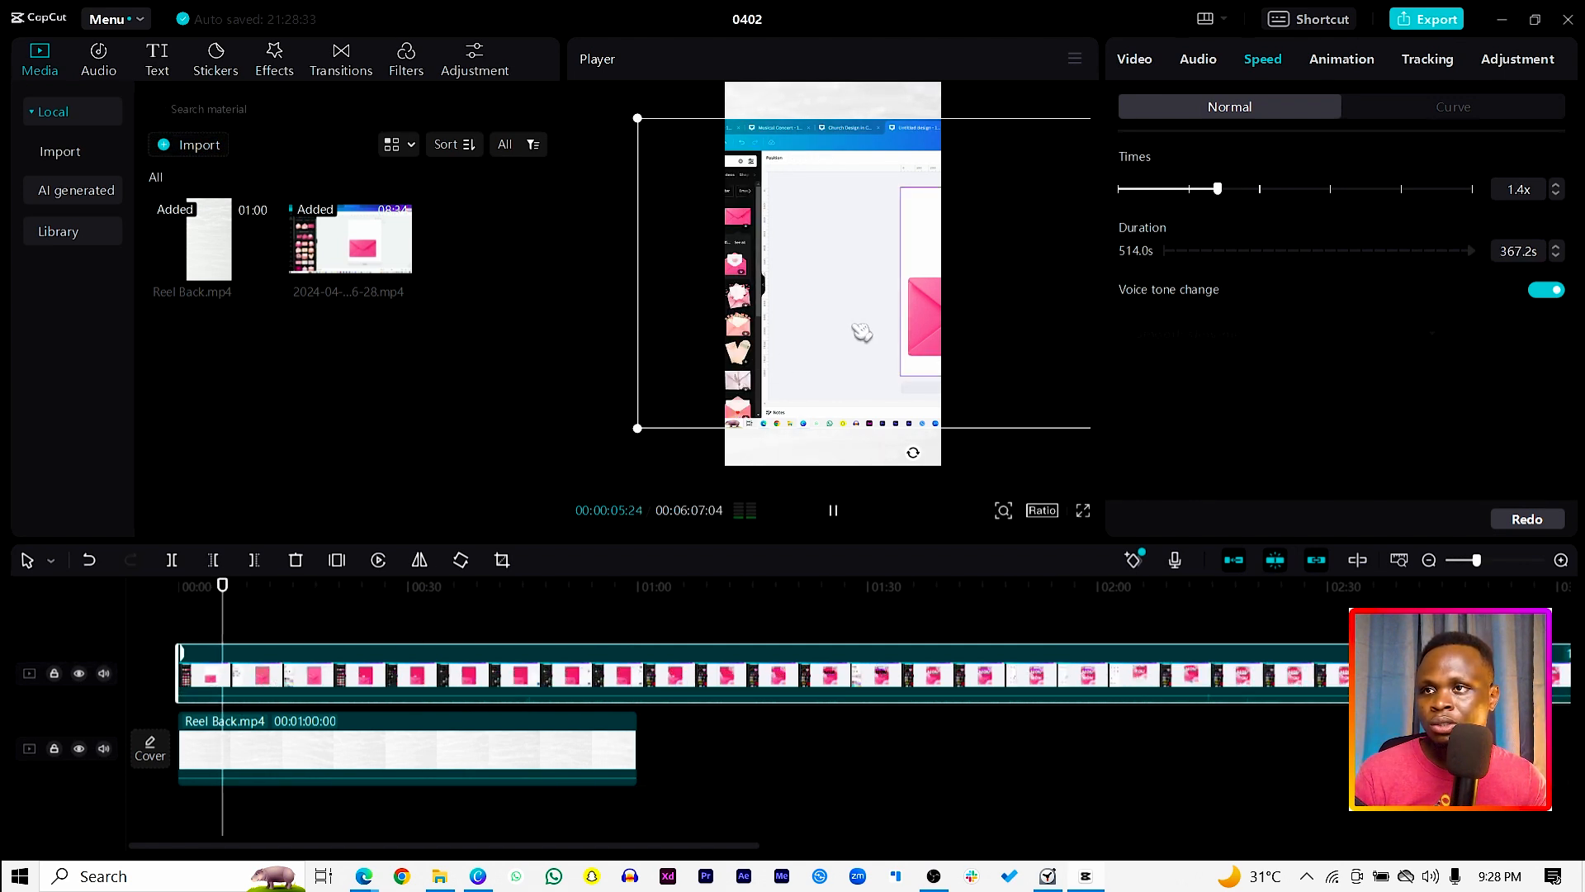
{"action": "key", "text": "space"}
Step: Shift the screen recording horizontally to about X -291 so the pink envelope sits inside the vertical frame
{"action": "left_click_drag", "start_coordinate": [831, 331], "coordinate": [772, 332]}
{"action": "key", "text": "space"}
{"action": "key", "text": "space"}
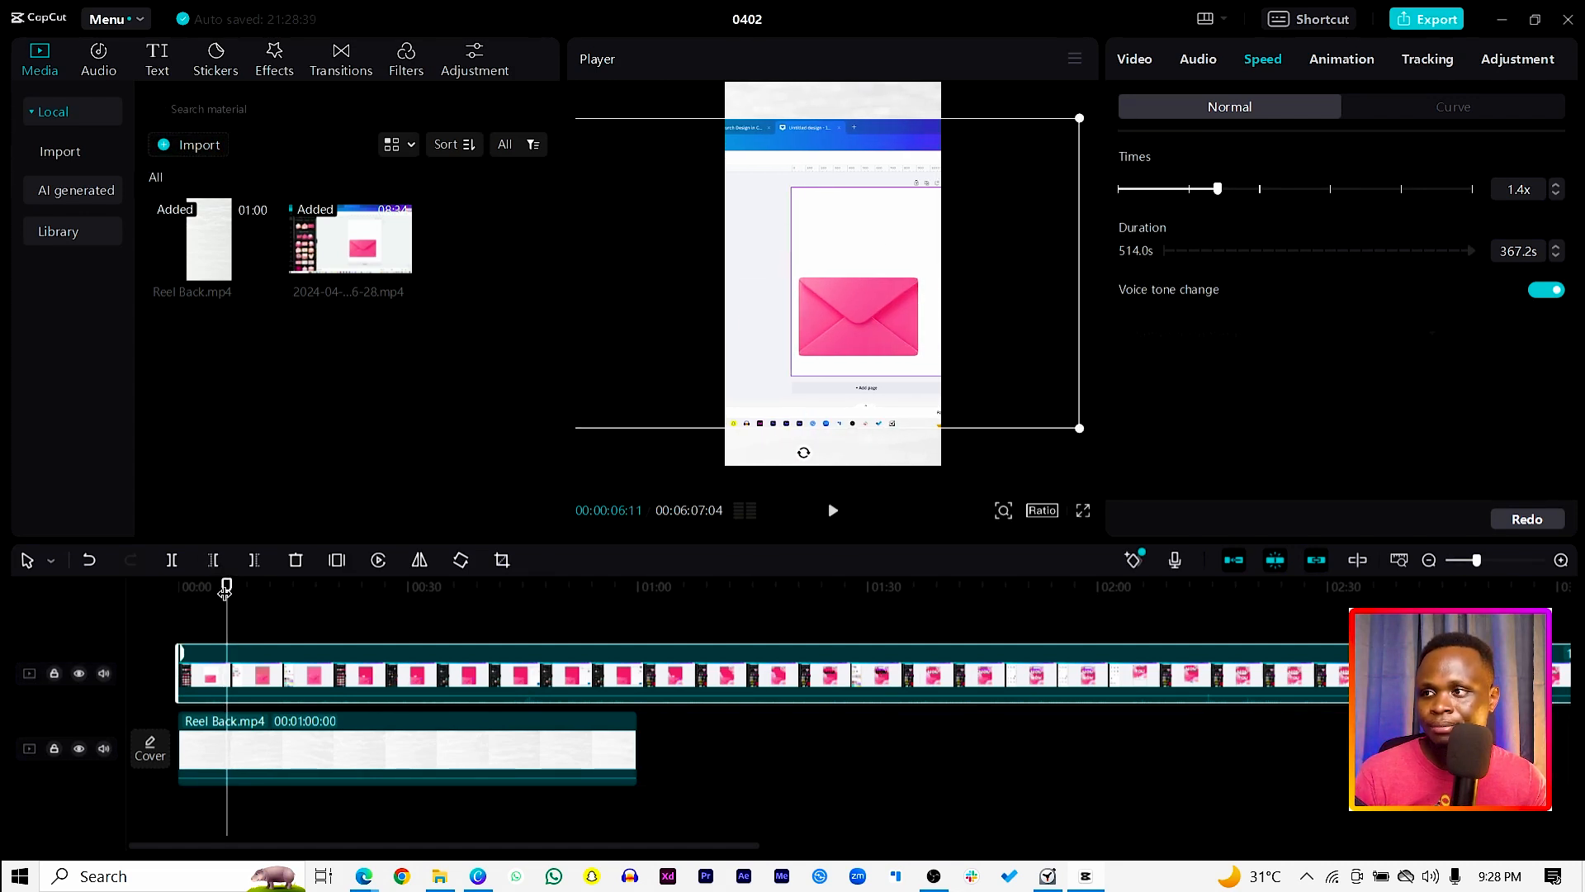
Step: Play from near the beginning to find the first action, trim the recording's start at 00:00:05:17, and return to zero
{"action": "left_click_drag", "start_coordinate": [225, 591], "coordinate": [185, 604]}
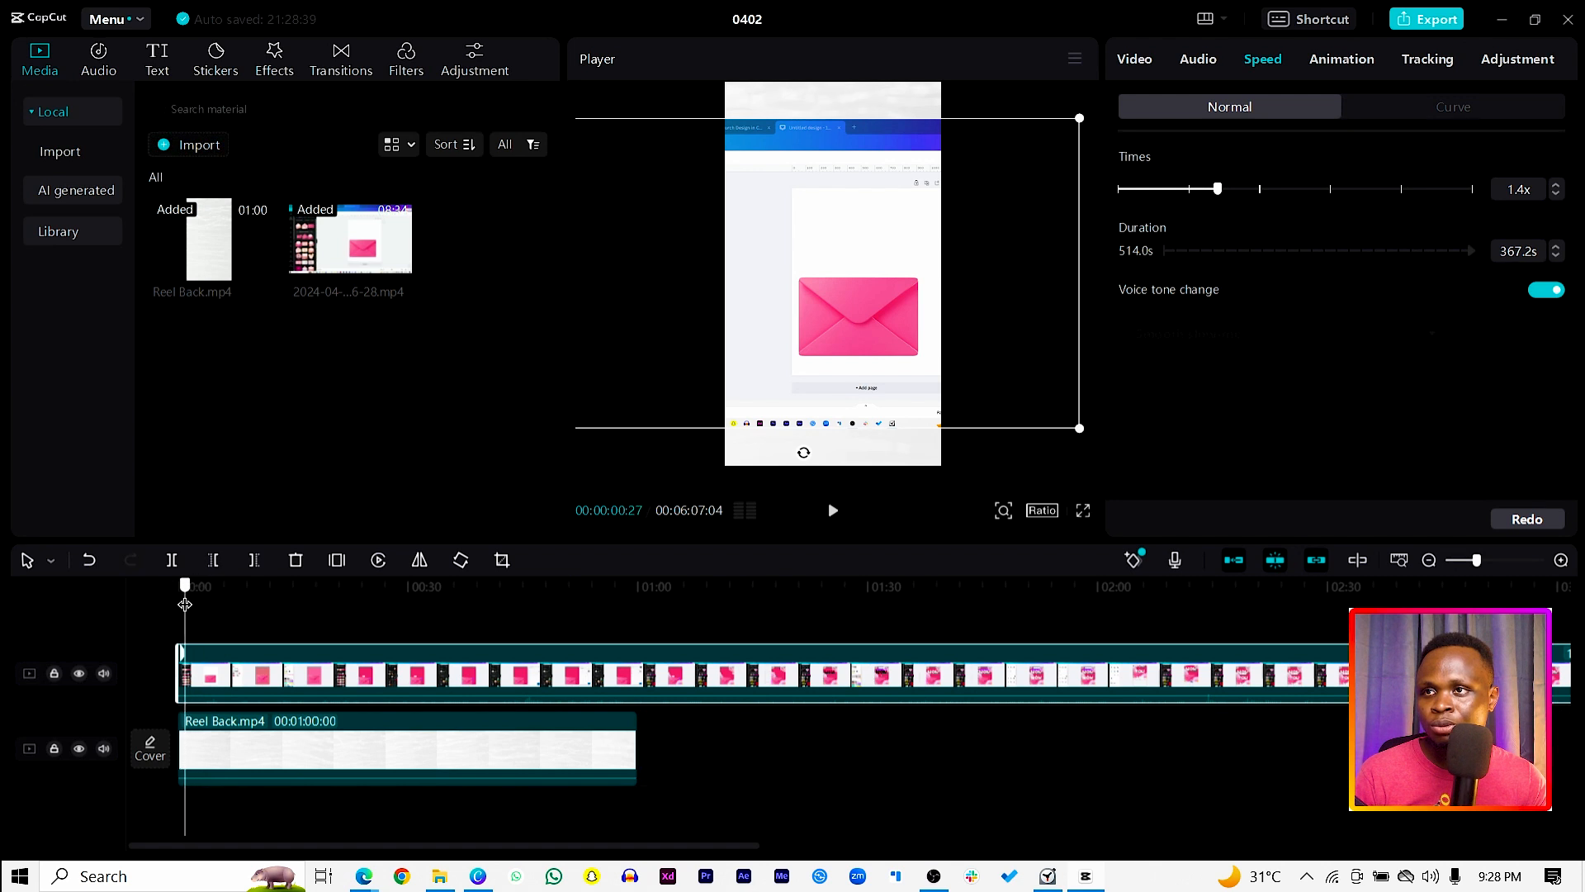
{"action": "key", "text": "space"}
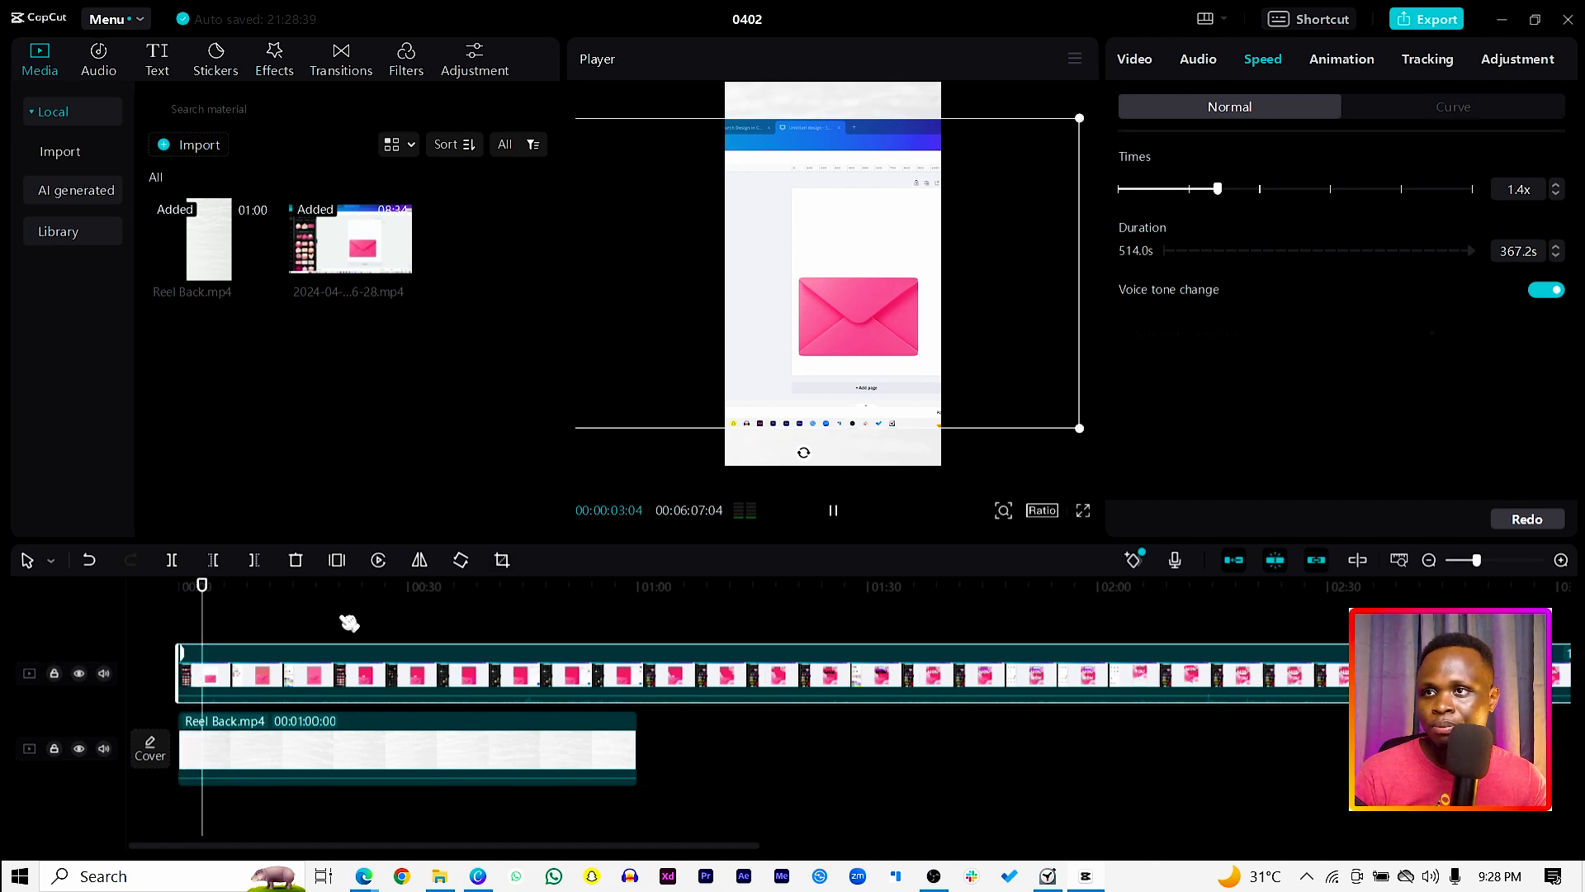
{"action": "key", "text": "space"}
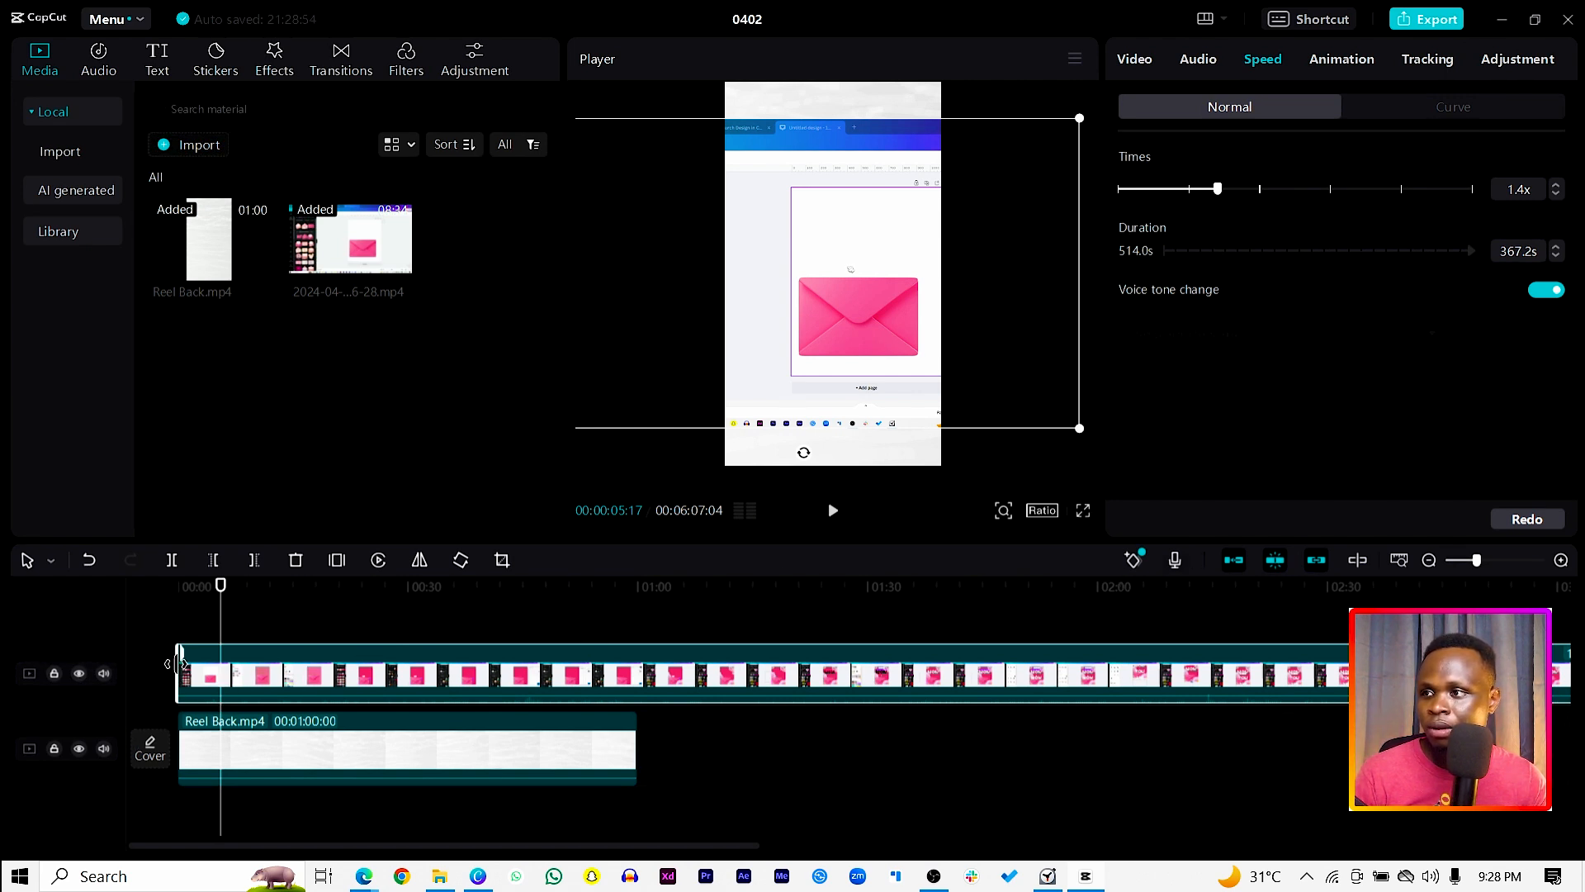
{"action": "left_click_drag", "start_coordinate": [179, 664], "coordinate": [251, 669]}
{"action": "left_click_drag", "start_coordinate": [223, 588], "coordinate": [161, 599]}
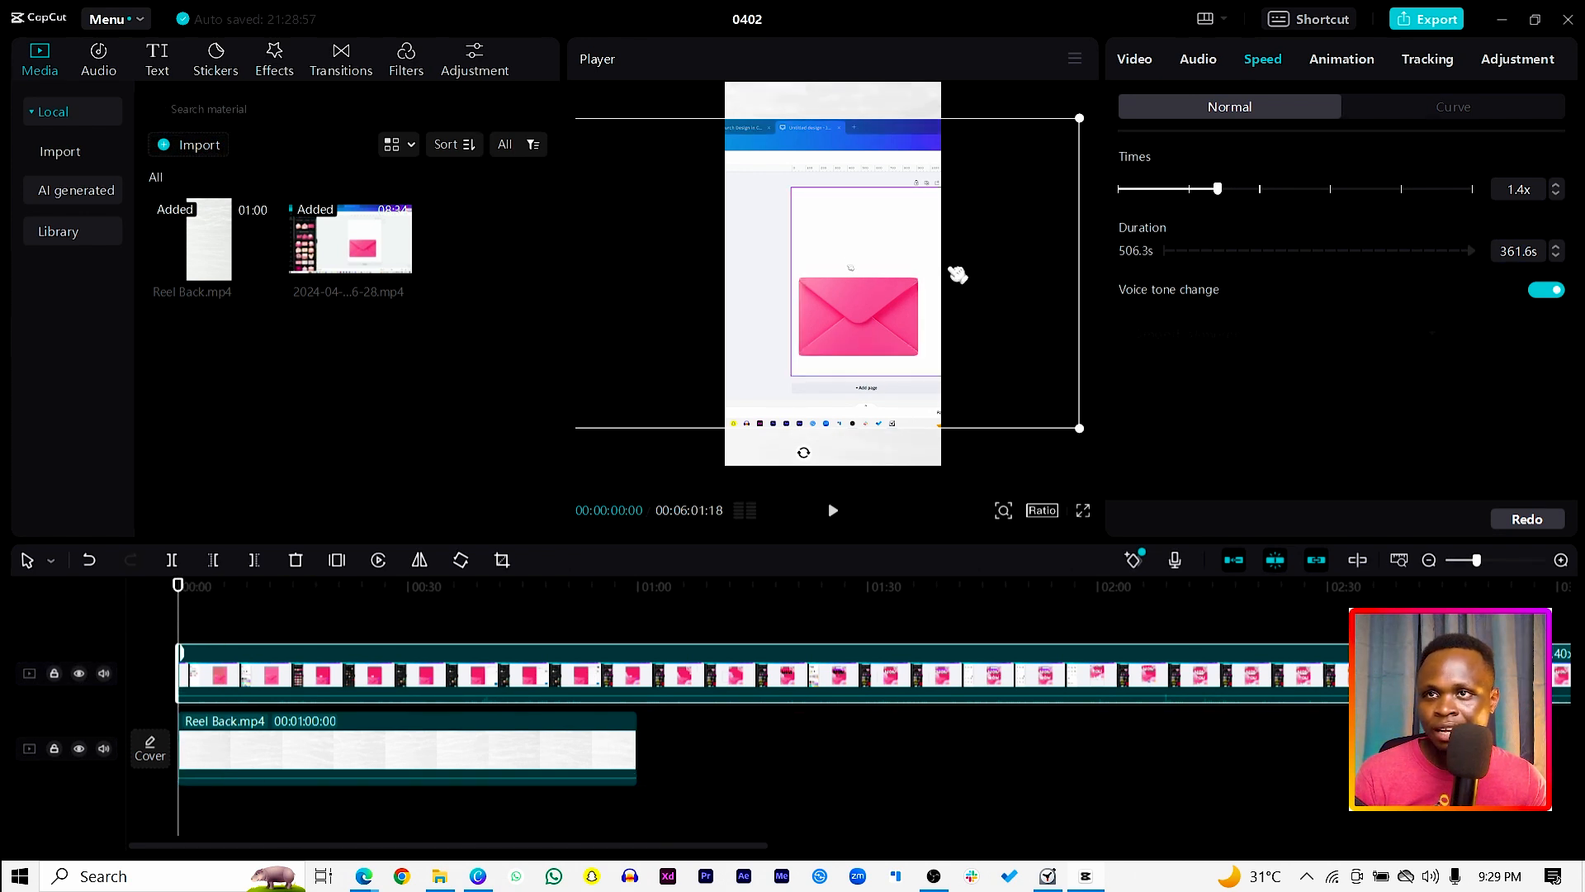
Step: Animate the recording's position with keyframes from X -291 at the start to X 1674 at 00:00:02:22, and play the move
{"action": "left_click", "coordinate": [1144, 65]}
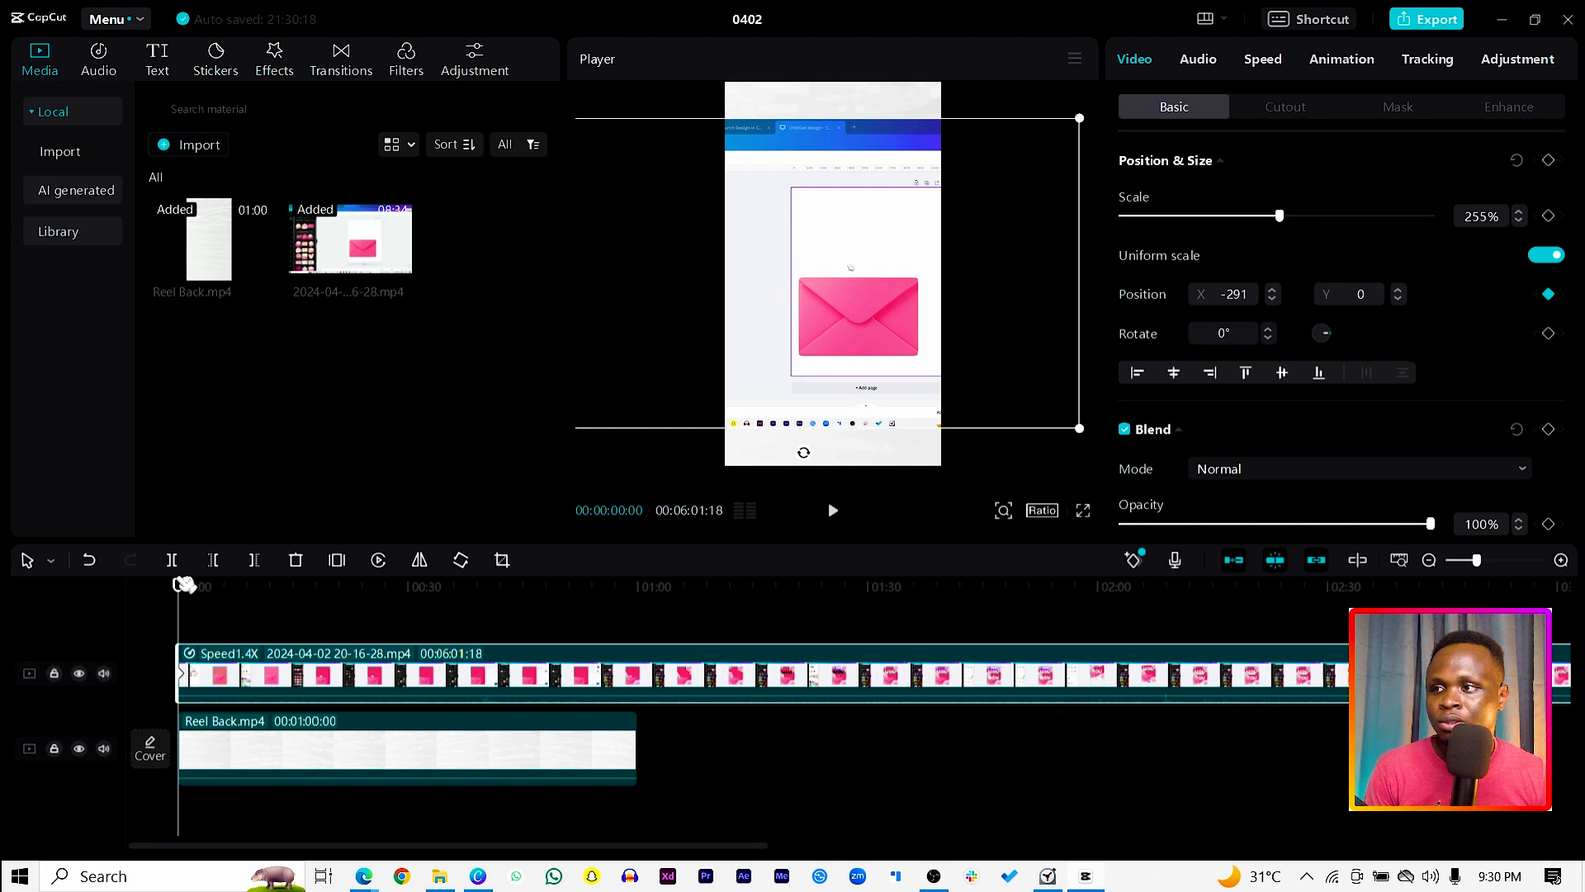
{"action": "left_click_drag", "start_coordinate": [184, 588], "coordinate": [199, 588]}
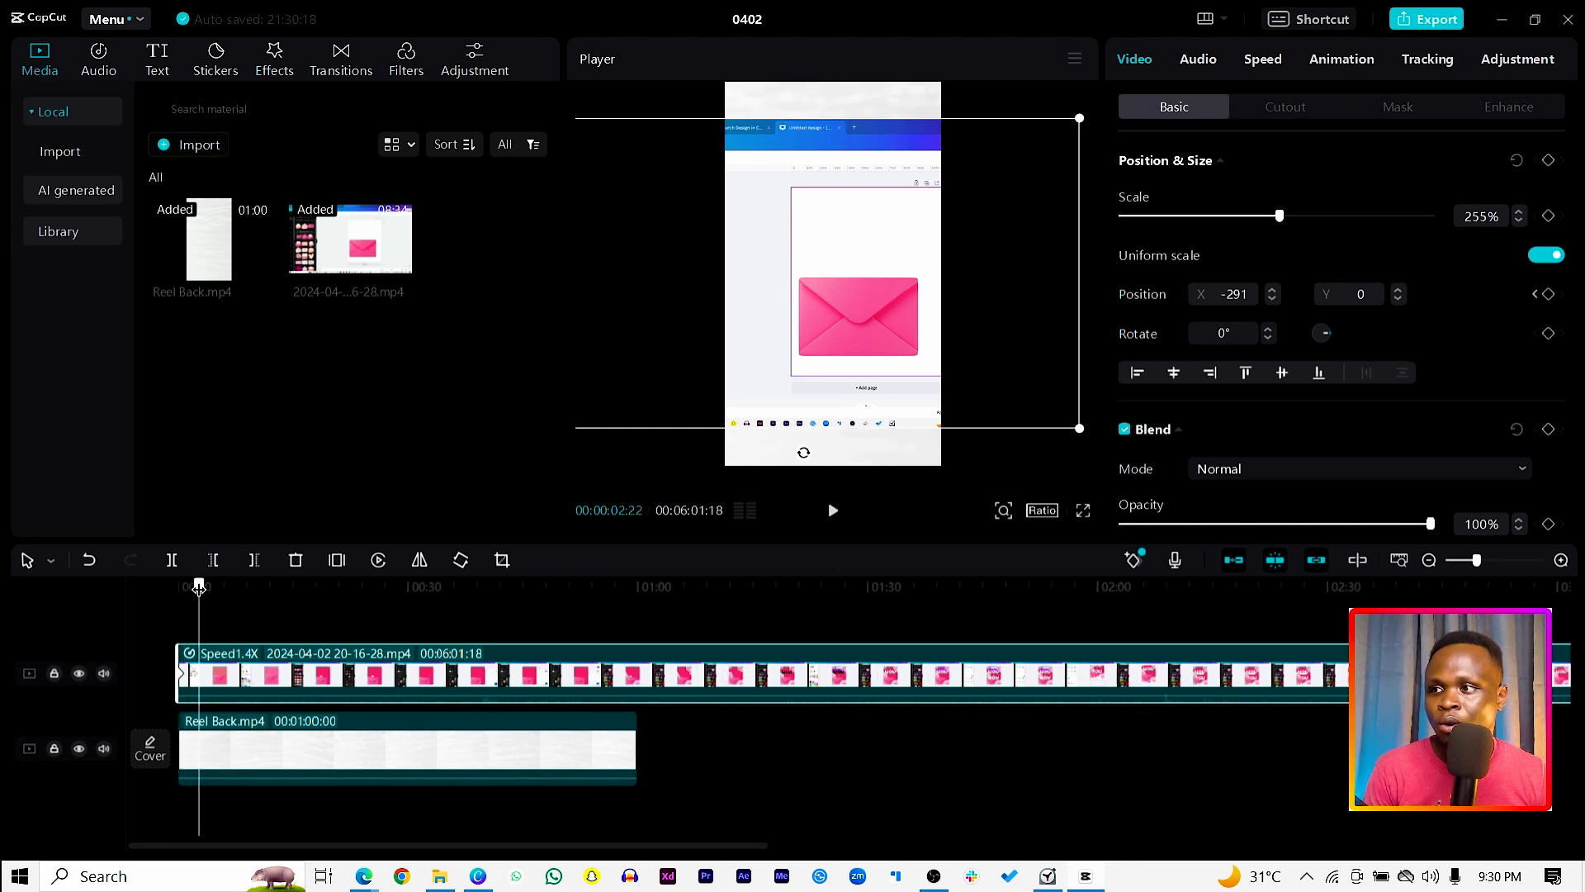
{"action": "left_click_drag", "start_coordinate": [776, 307], "coordinate": [974, 333]}
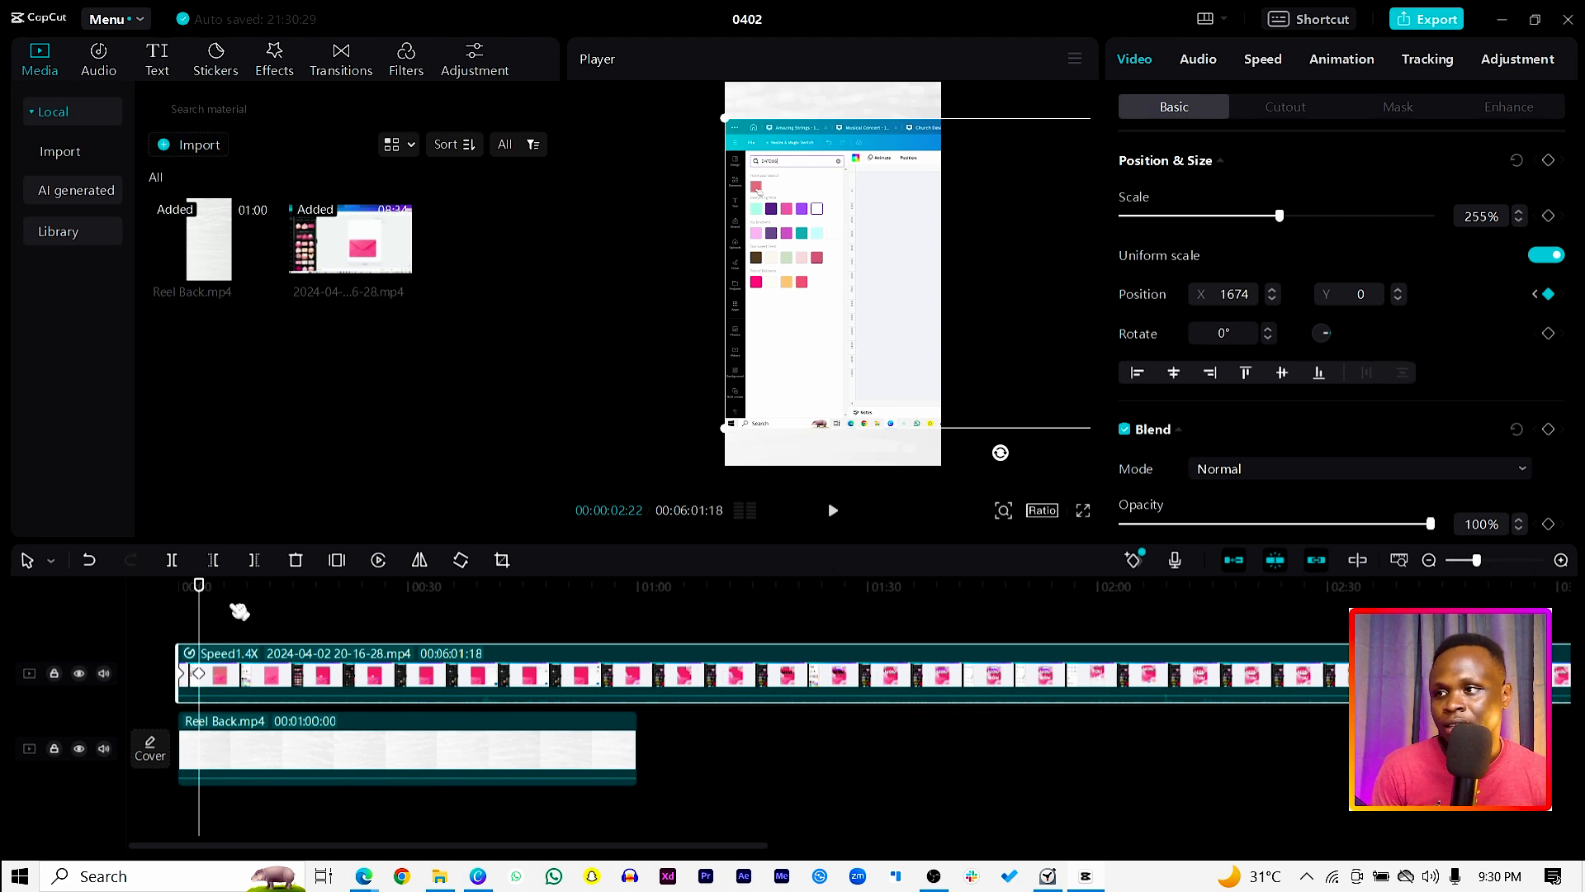
{"action": "left_click_drag", "start_coordinate": [206, 584], "coordinate": [157, 588]}
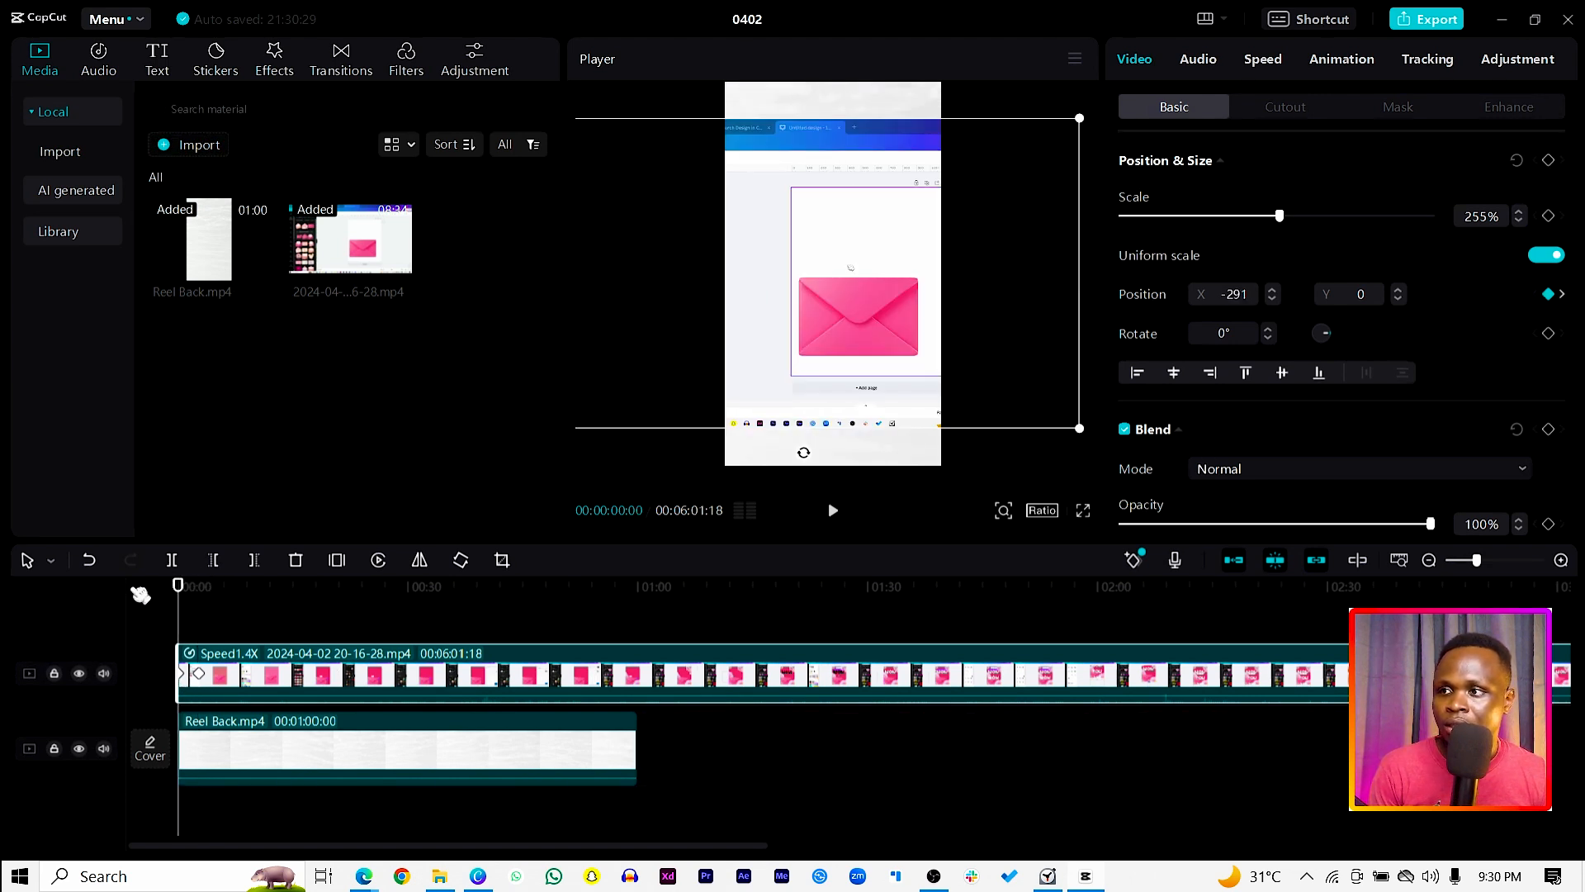
{"action": "key", "text": "space"}
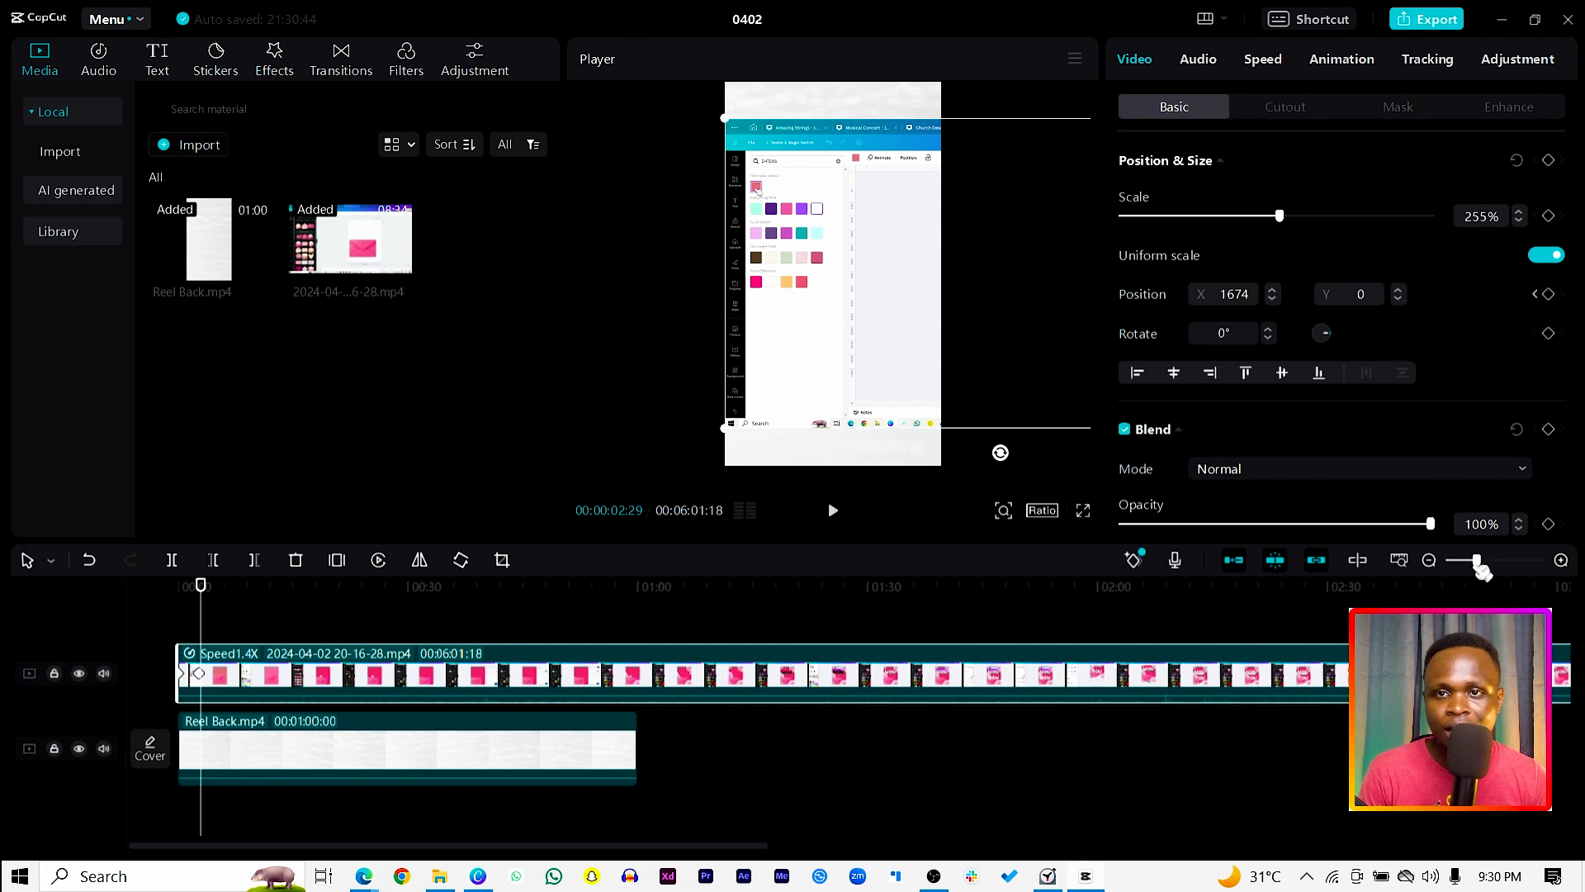
Step: Move the recording's second position keyframe earlier, to about 2 seconds, and play the faster pan from the start
{"action": "left_click_drag", "start_coordinate": [1485, 566], "coordinate": [1500, 571]}
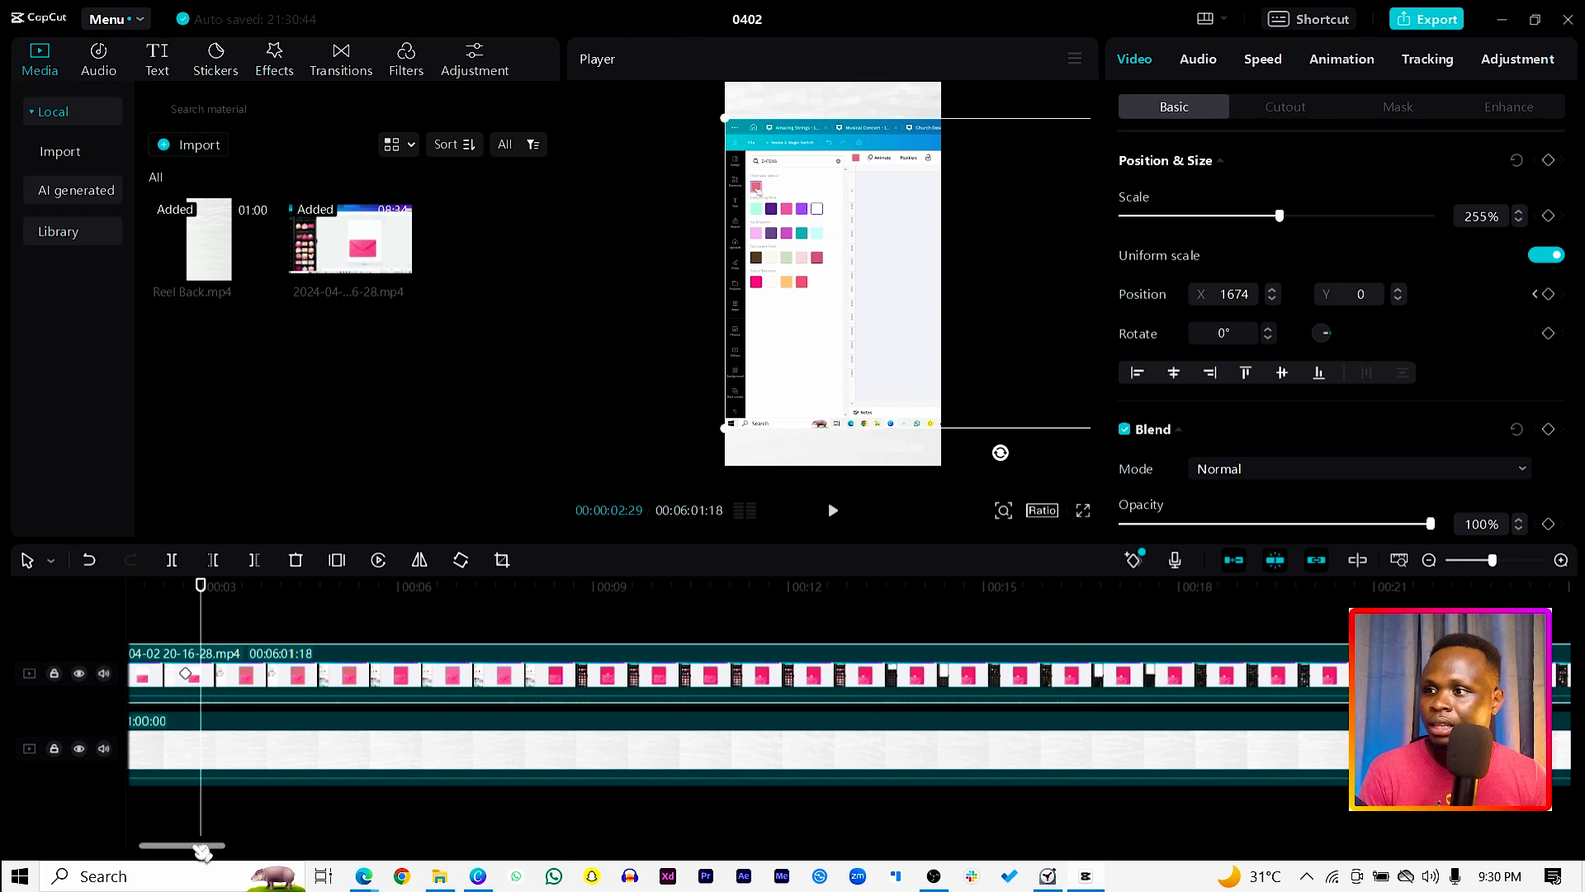
{"action": "left_click_drag", "start_coordinate": [204, 846], "coordinate": [168, 850]}
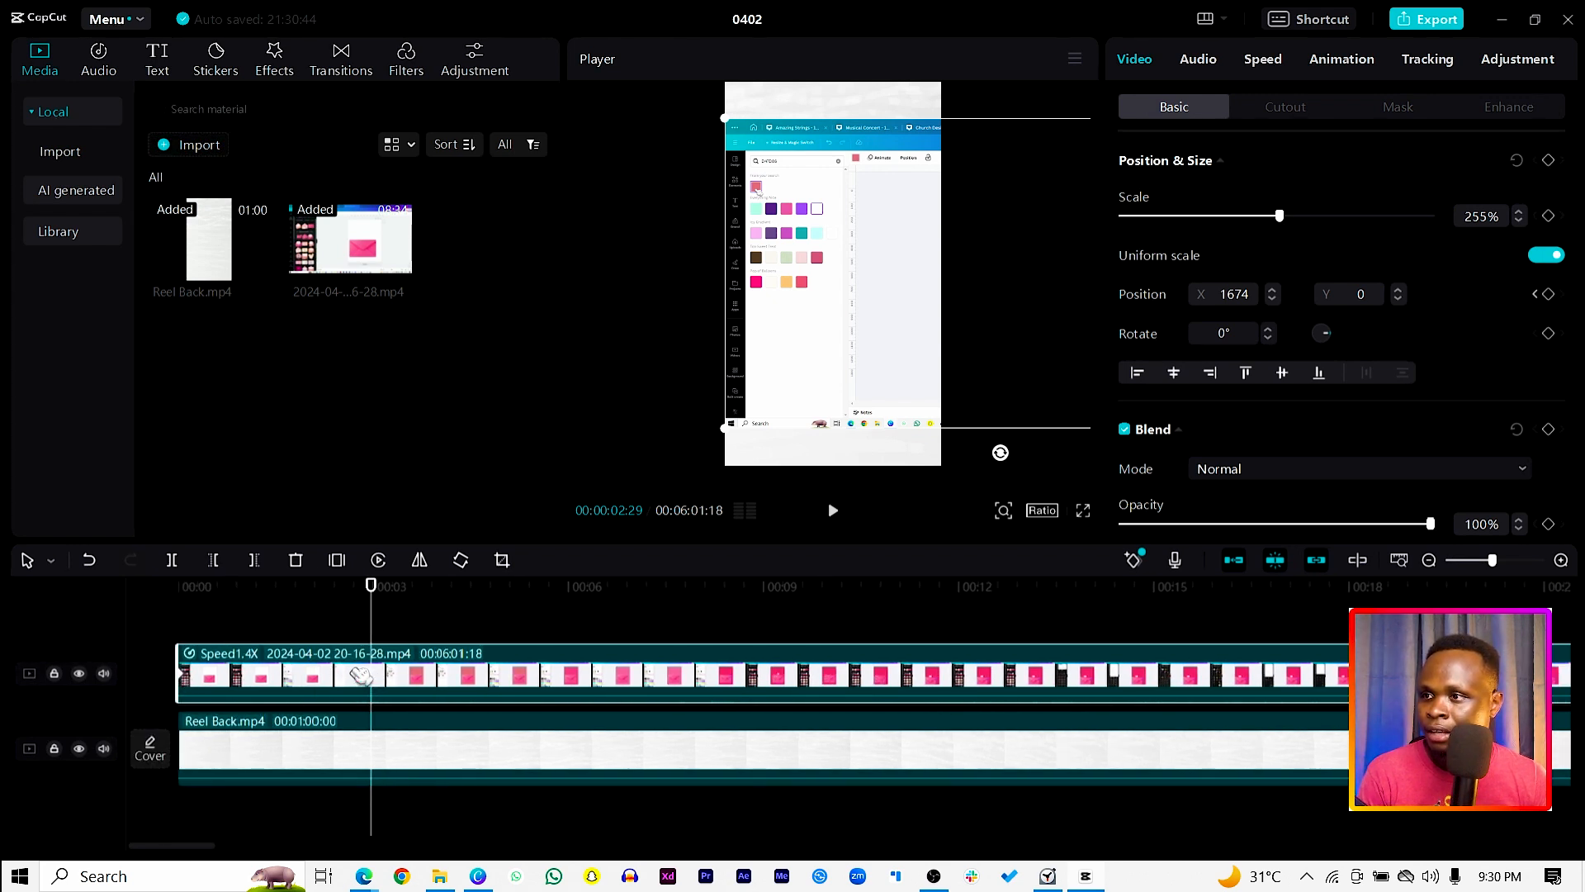
{"action": "left_click", "coordinate": [355, 675]}
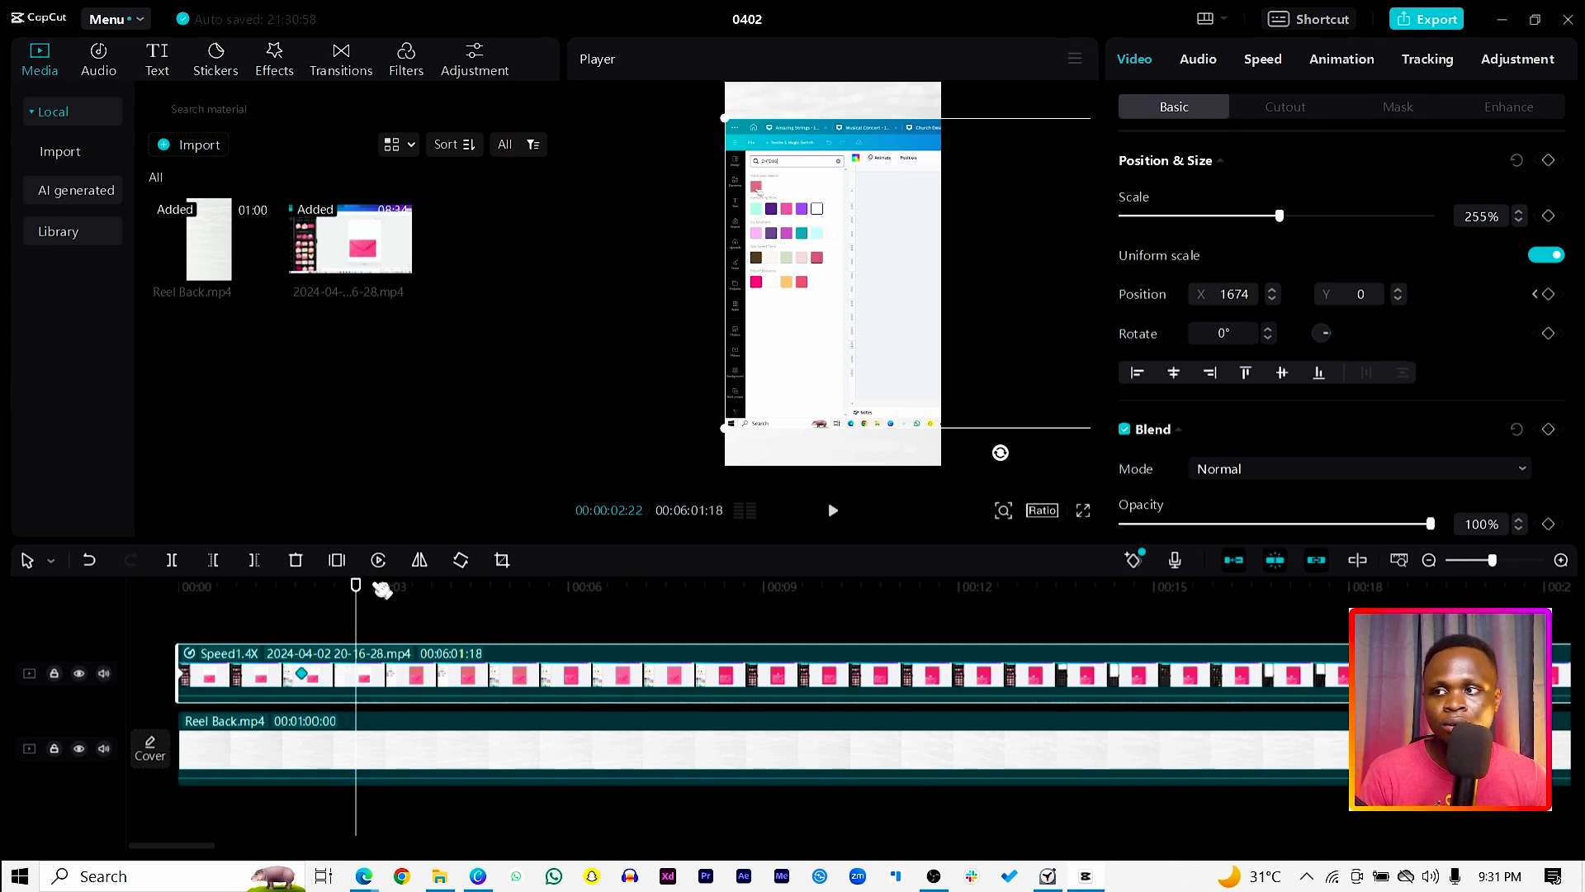
{"action": "left_click_drag", "start_coordinate": [353, 596], "coordinate": [145, 591]}
{"action": "key", "text": "space"}
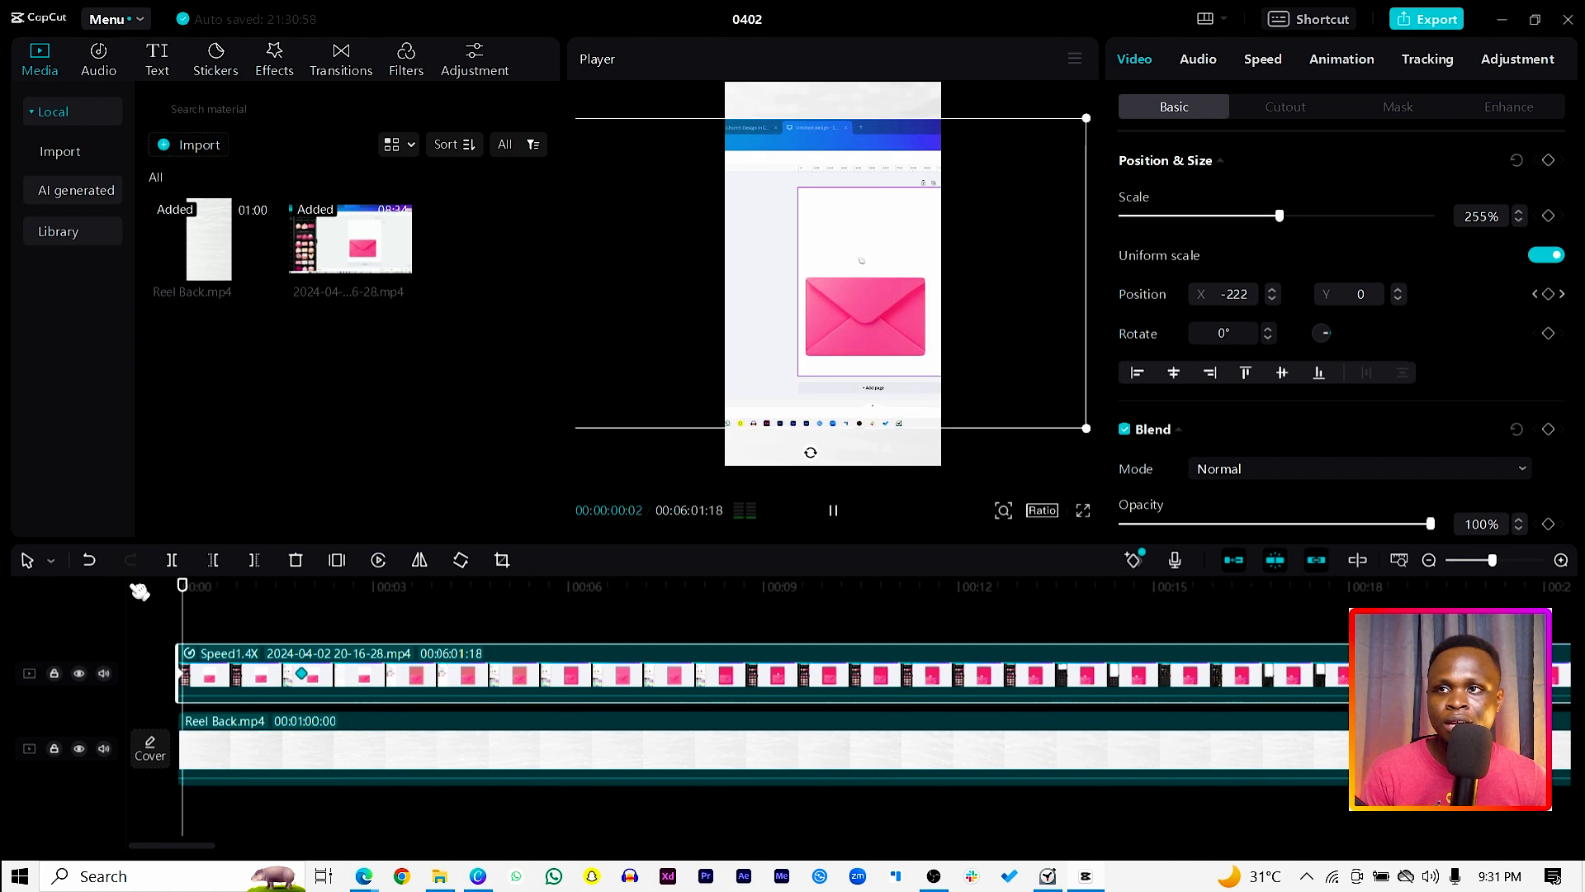
Step: Move the recording's second position keyframe earlier in two passes, to about 1 second, replaying the pan from the start after each
{"action": "key", "text": "space"}
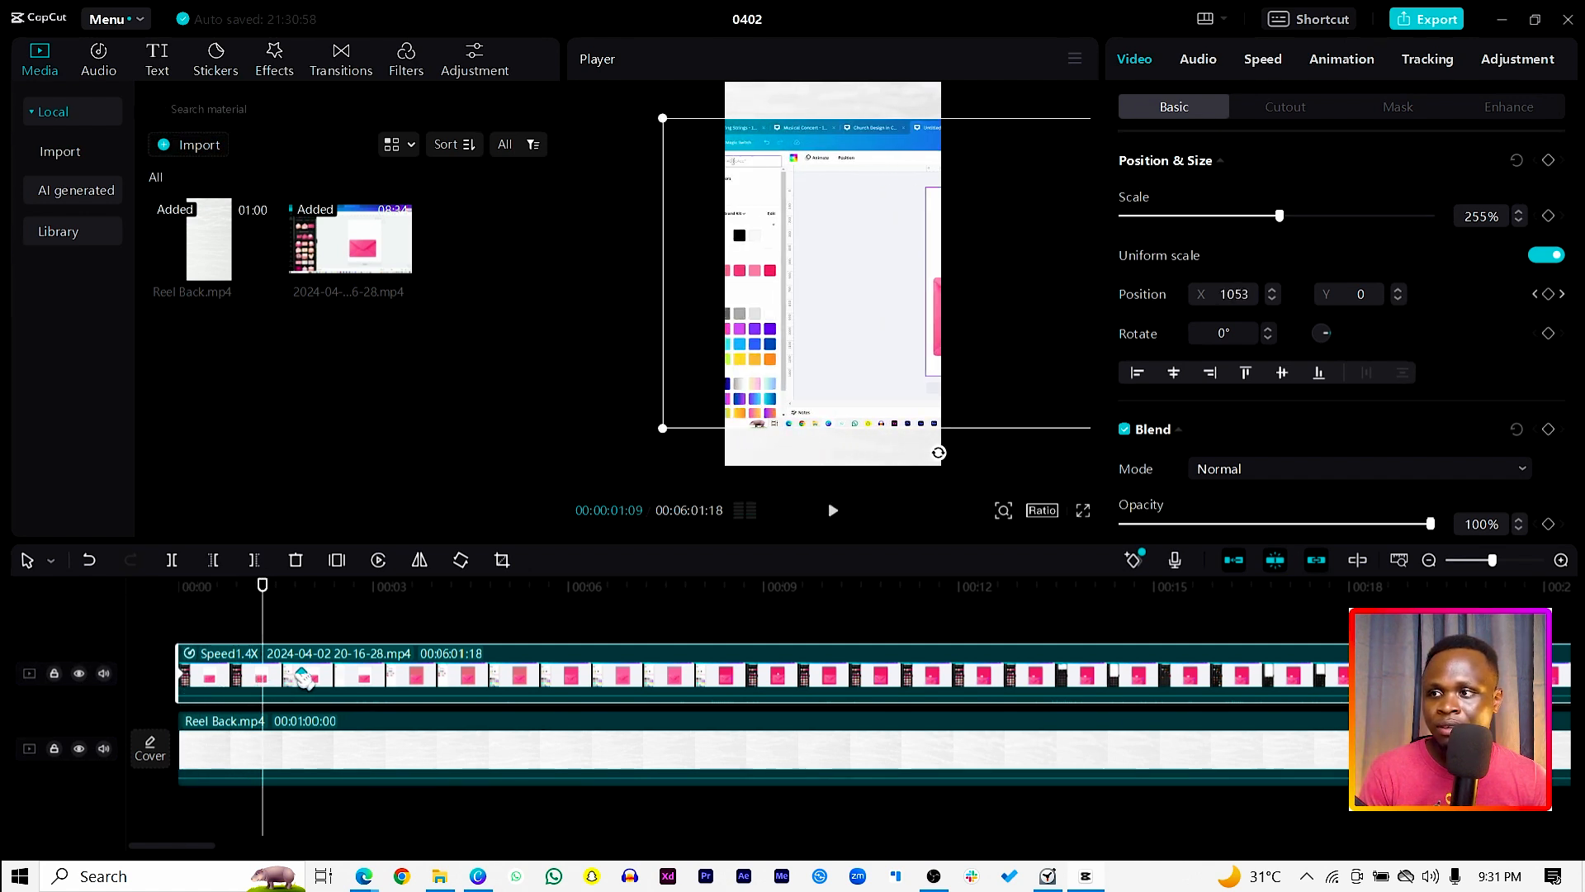
{"action": "left_click", "coordinate": [301, 677]}
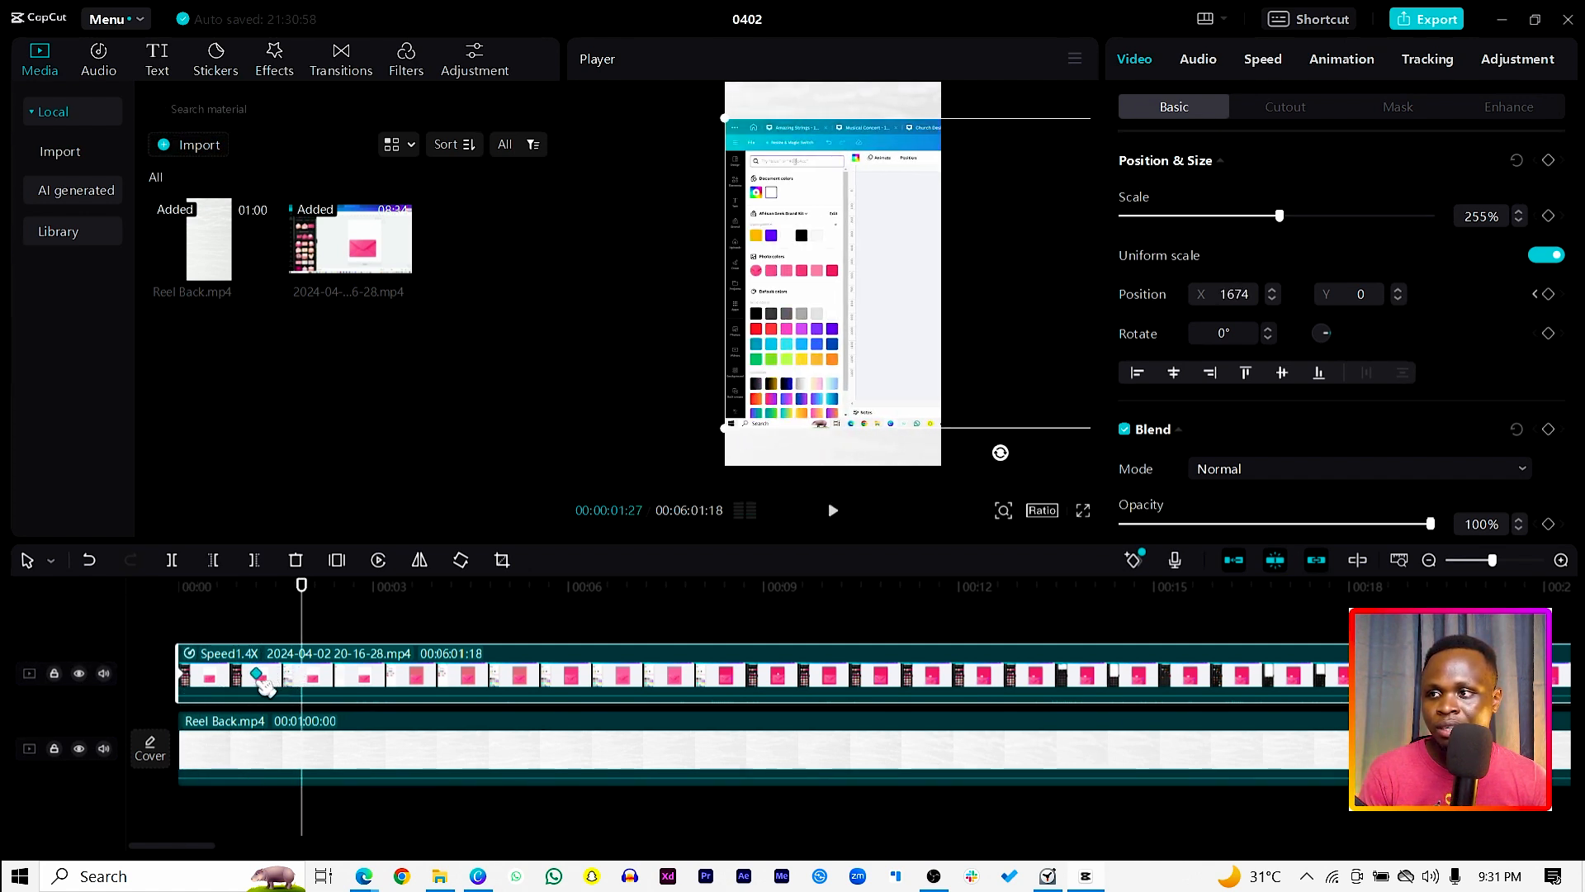
{"action": "left_click_drag", "start_coordinate": [304, 589], "coordinate": [117, 608]}
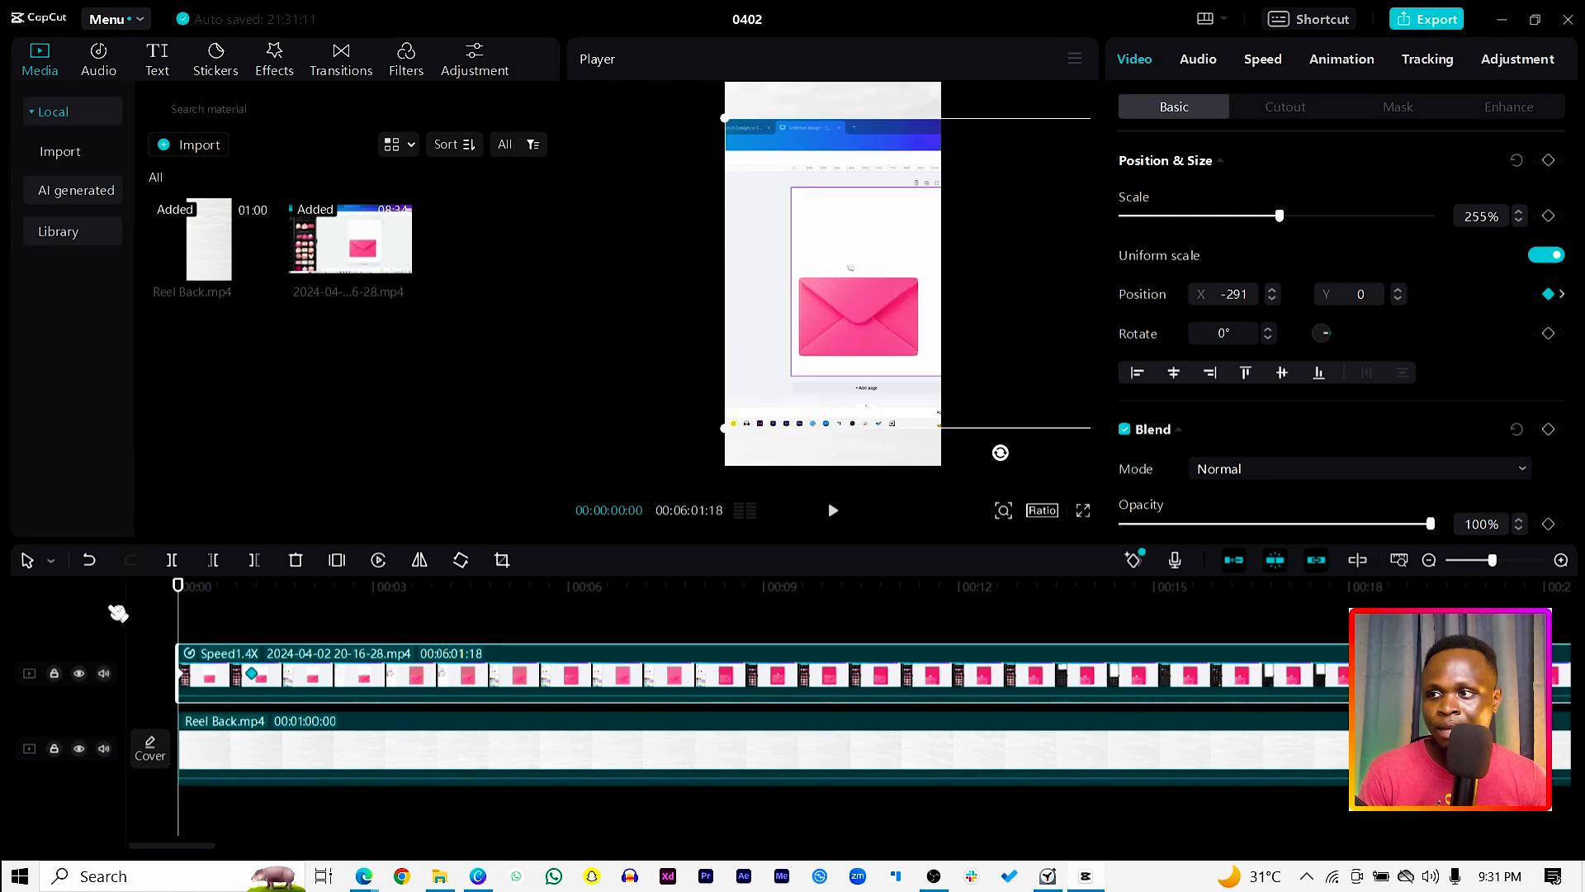
{"action": "key", "text": "space"}
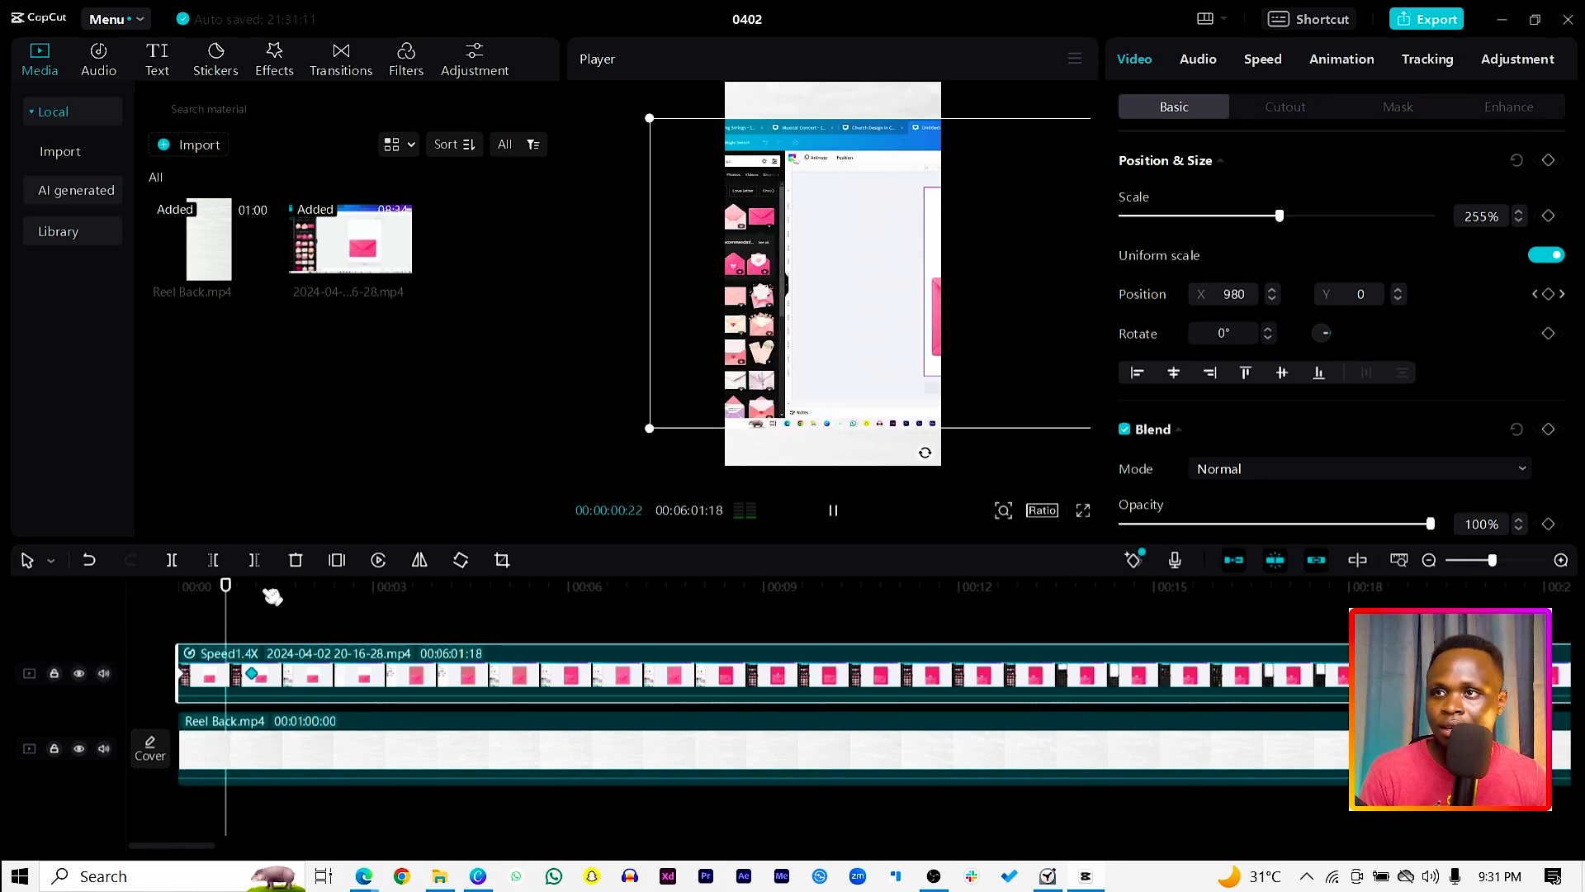
{"action": "key", "text": "space"}
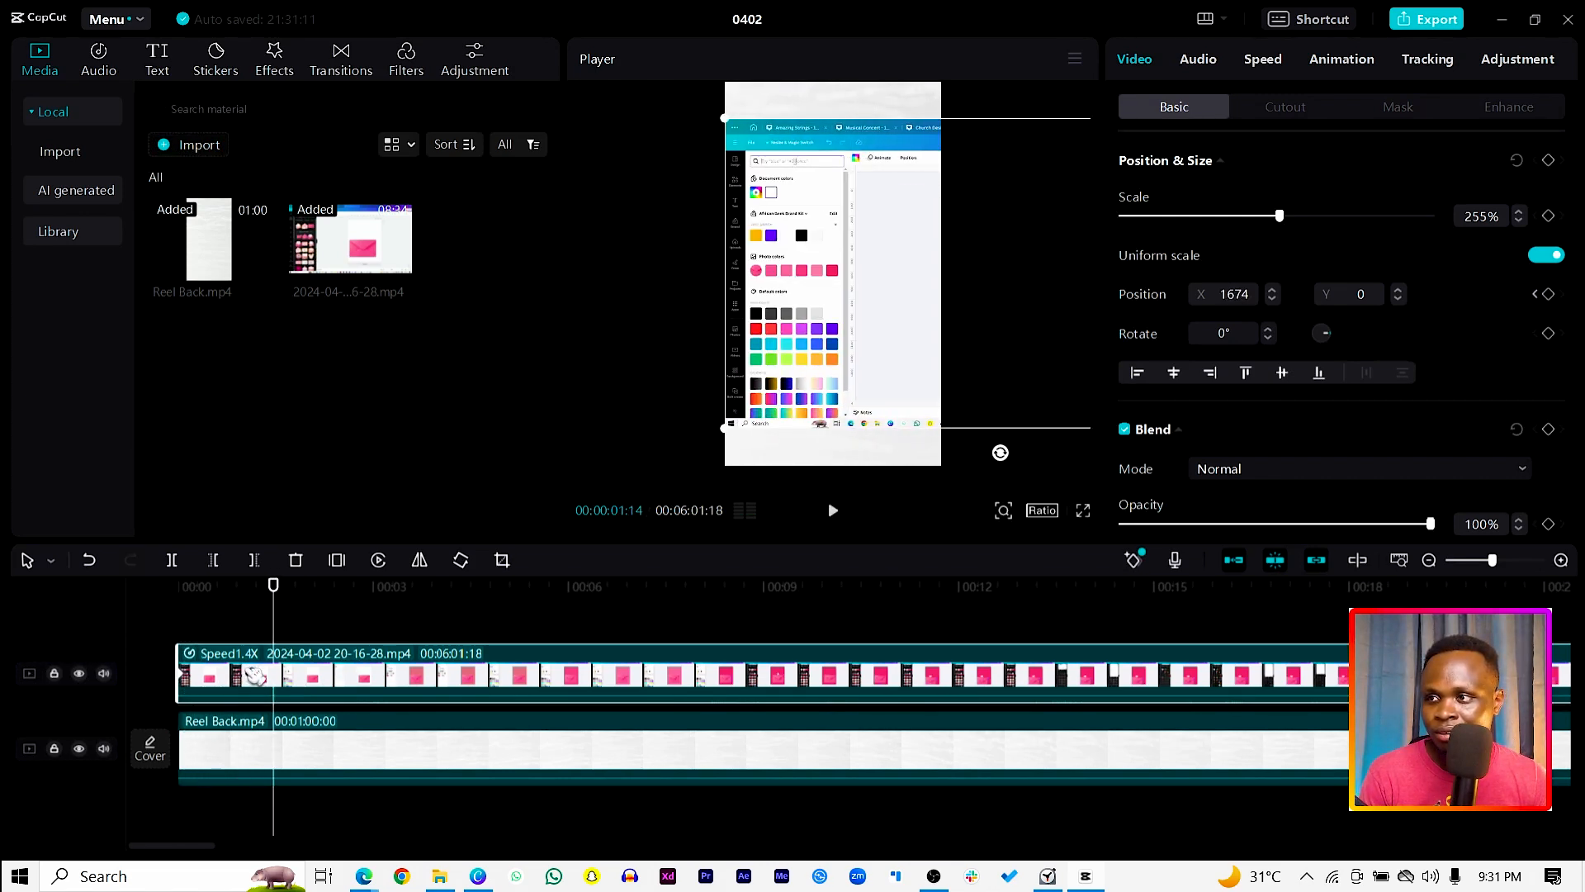
{"action": "left_click", "coordinate": [250, 676]}
{"action": "right_click", "coordinate": [248, 679]}
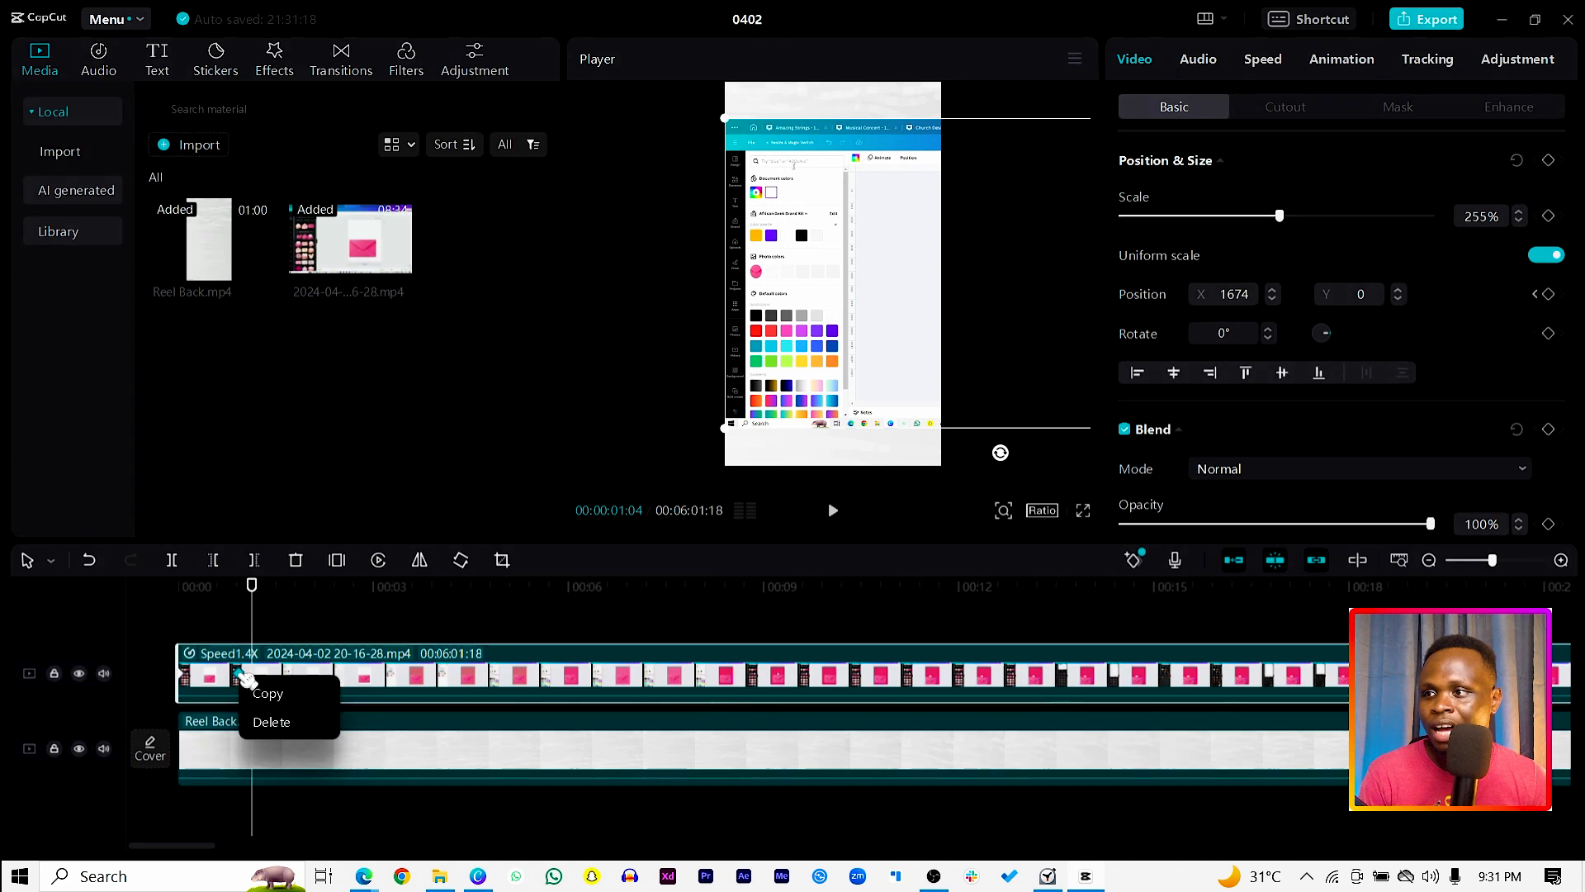
{"action": "left_click", "coordinate": [267, 694]}
{"action": "left_click_drag", "start_coordinate": [252, 599], "coordinate": [159, 599]}
{"action": "key", "text": "space"}
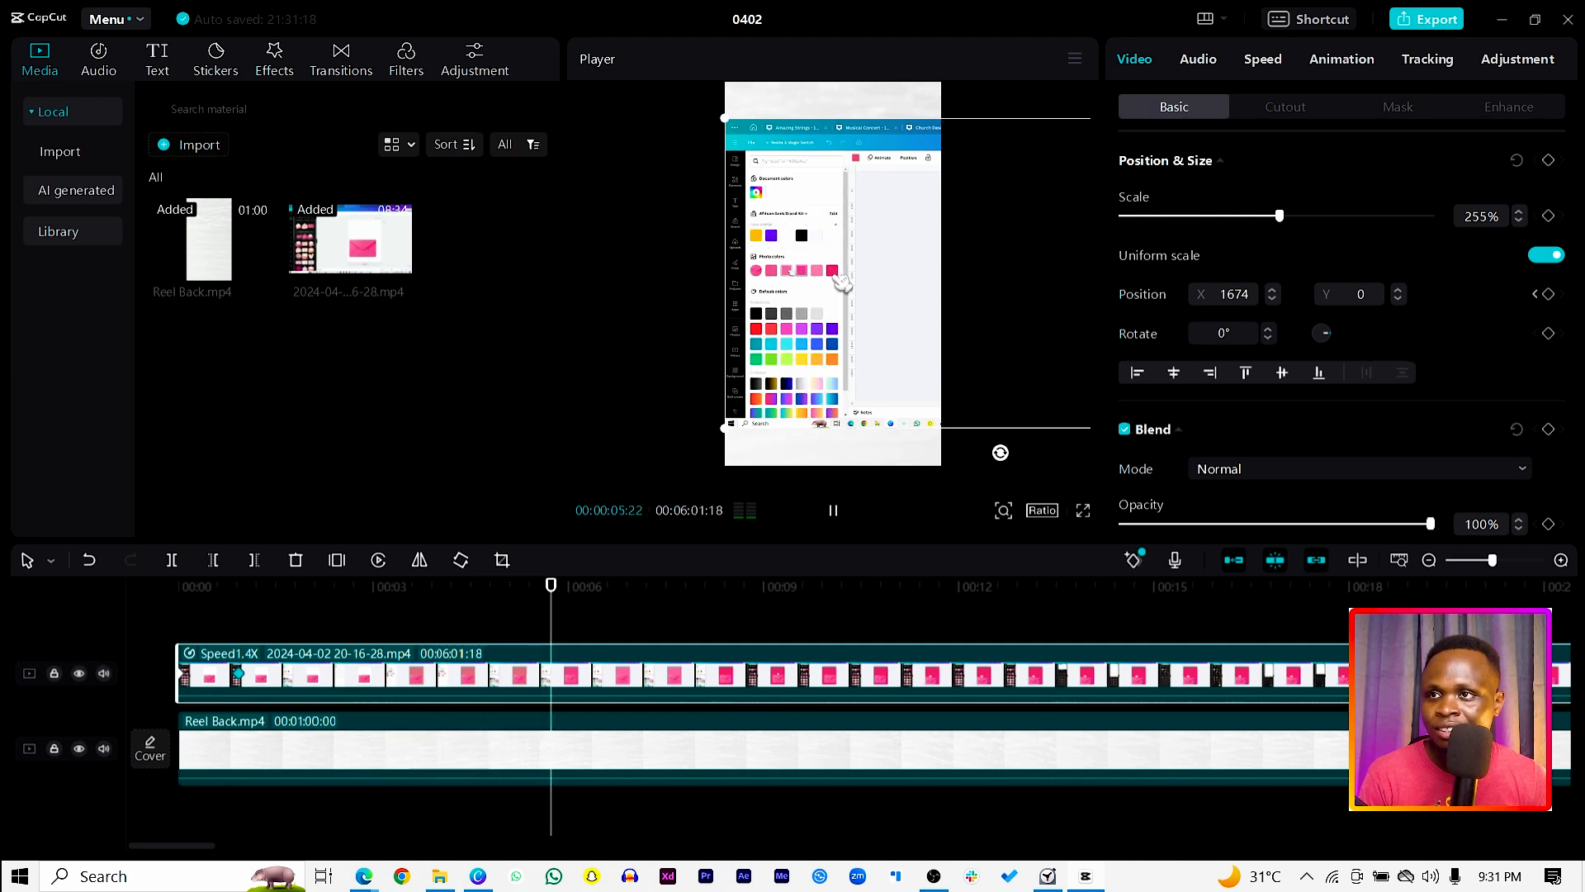
Step: Animate the recording's position with keyframes from X 1674 at 00:00:07:01 to X -604 at 00:00:07:25, and play the move
{"action": "key", "text": "space"}
{"action": "left_click_drag", "start_coordinate": [669, 596], "coordinate": [636, 596]}
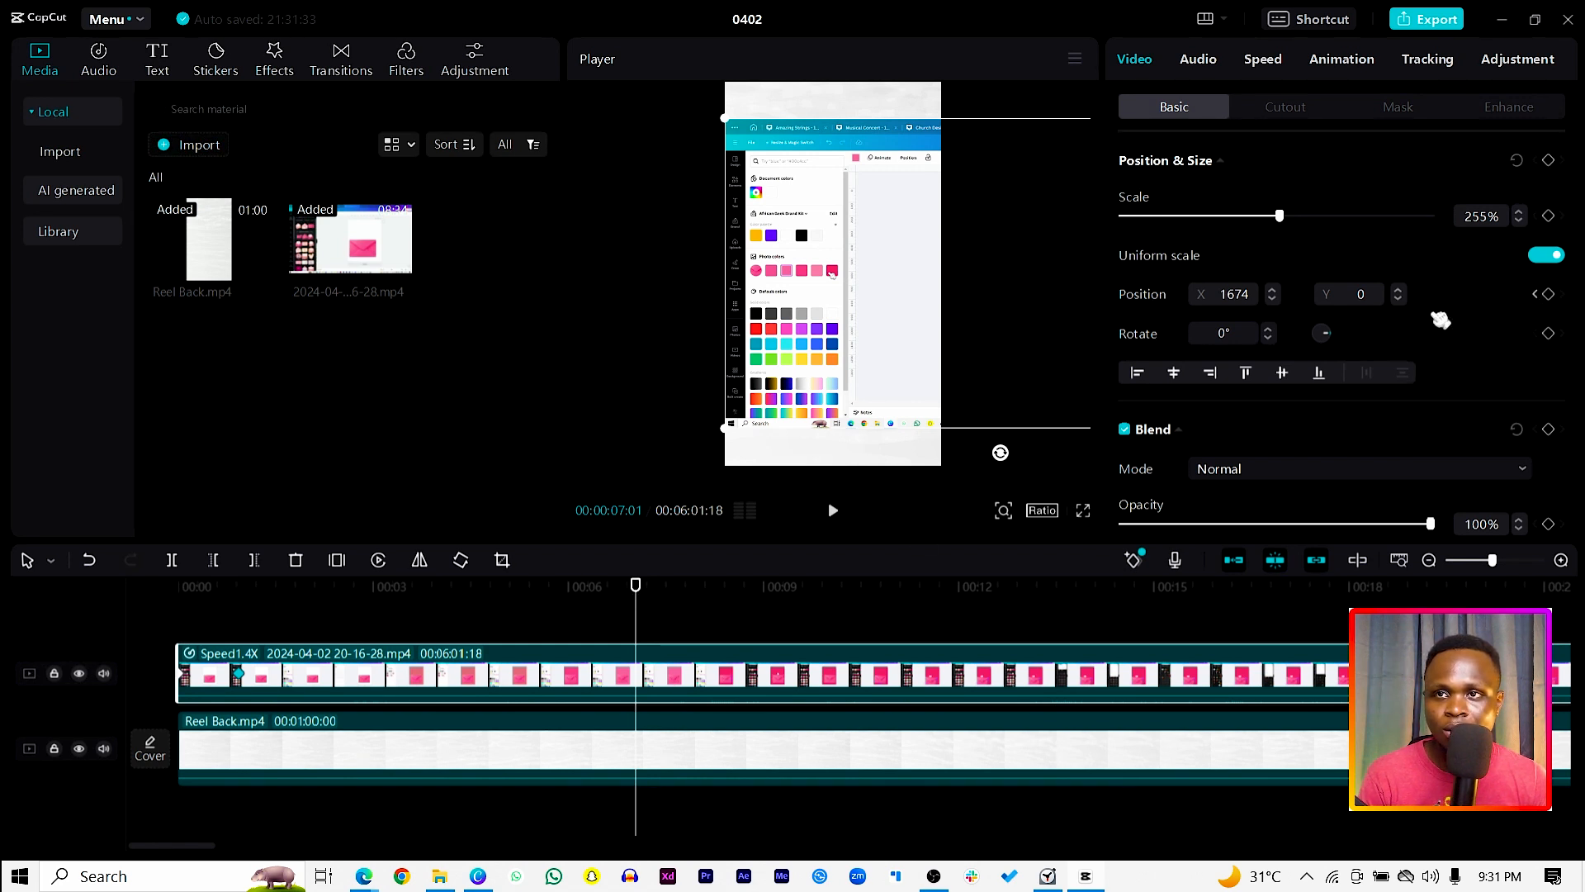
{"action": "left_click", "coordinate": [1550, 295]}
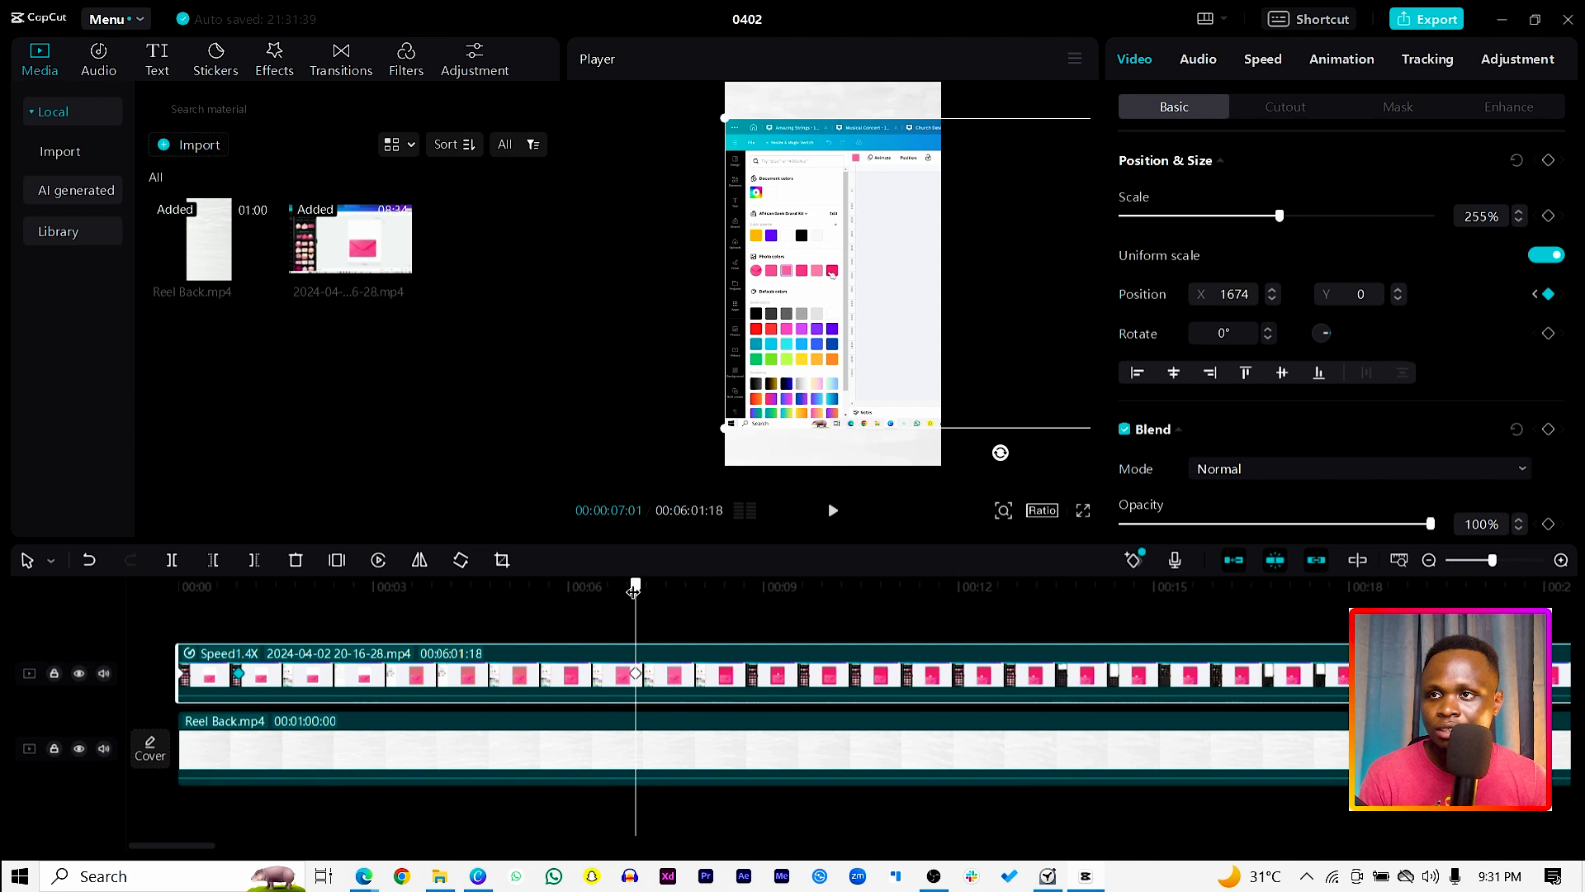
{"action": "left_click_drag", "start_coordinate": [634, 591], "coordinate": [687, 591]}
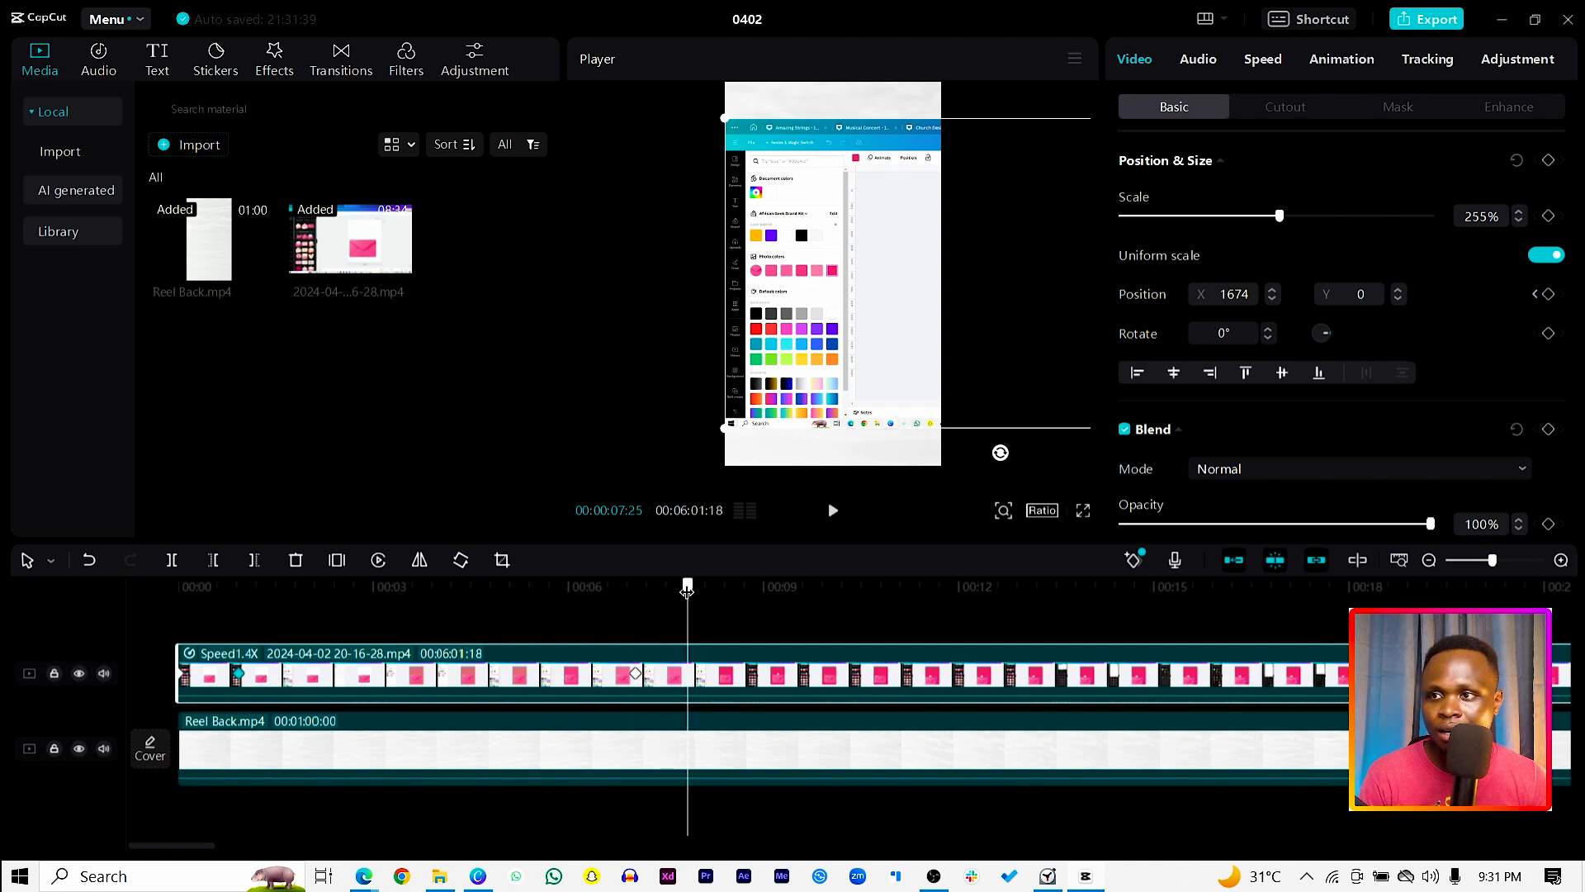
{"action": "left_click_drag", "start_coordinate": [899, 297], "coordinate": [677, 359]}
{"action": "left_click_drag", "start_coordinate": [687, 588], "coordinate": [612, 591]}
{"action": "key", "text": "space"}
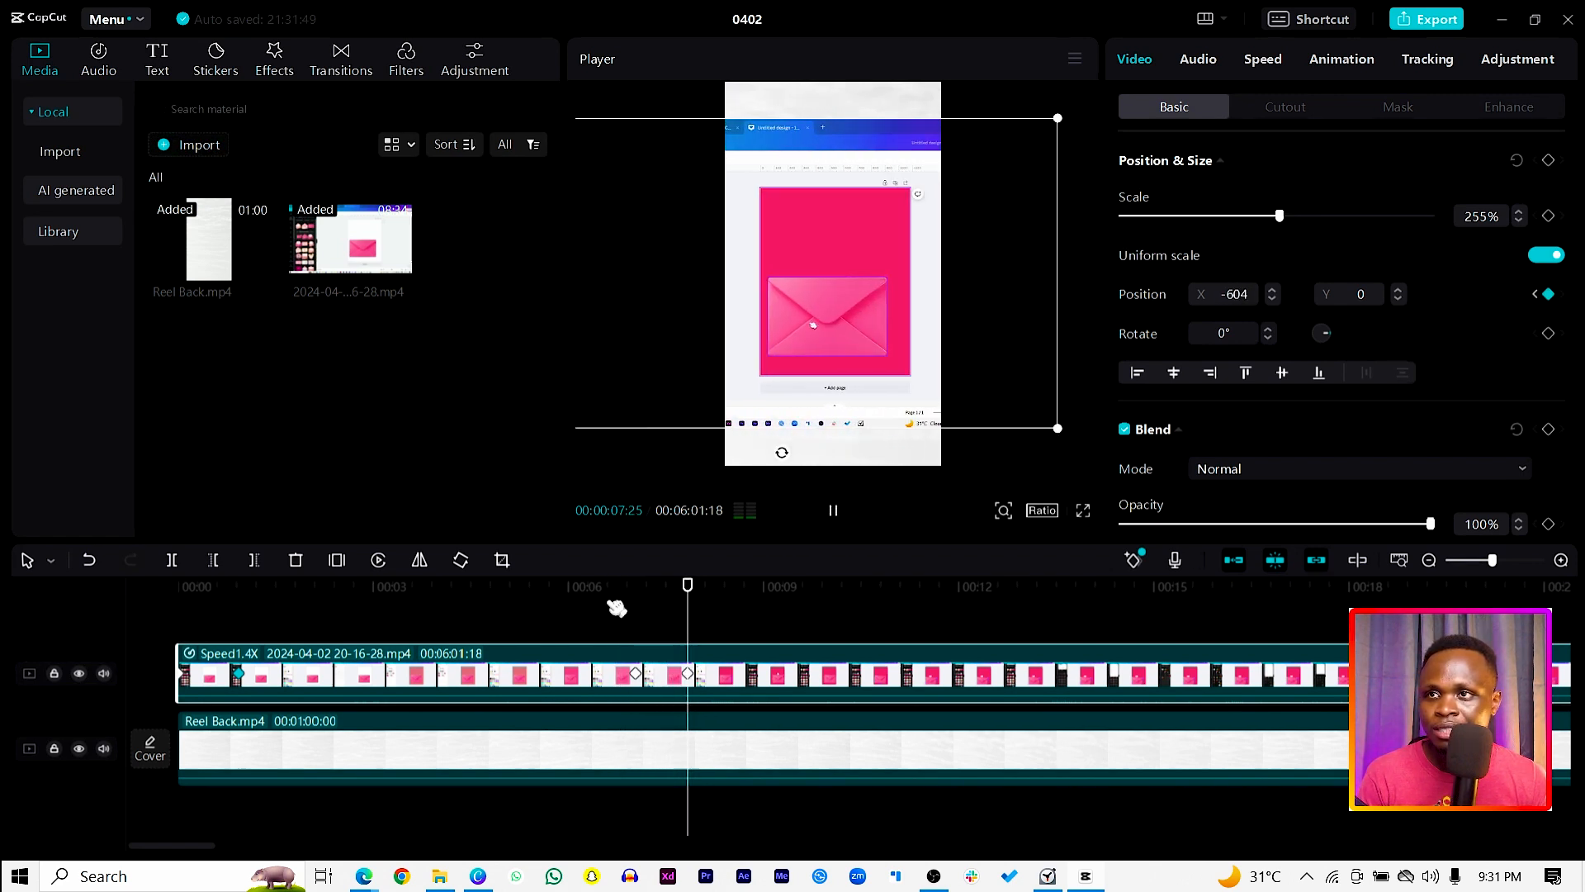
{"action": "key", "text": "space"}
{"action": "key", "text": "space"}
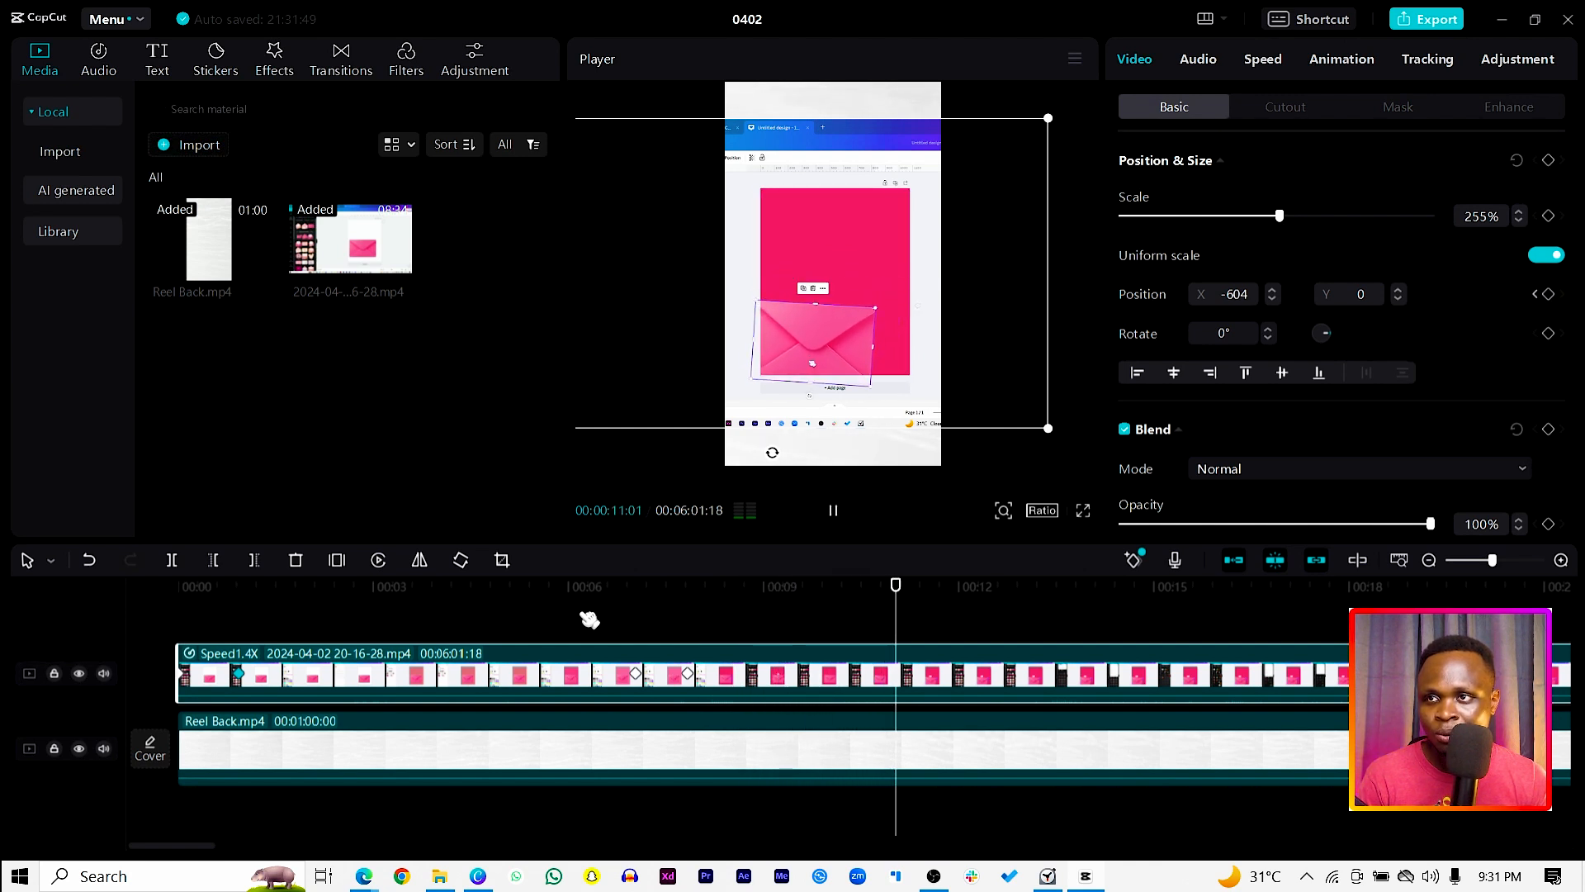
Step: Play on to the next action, hold the position with a keyframe at 00:00:10:25, and shift the recording to X 1529 at 00:00:11:17
{"action": "key", "text": "space"}
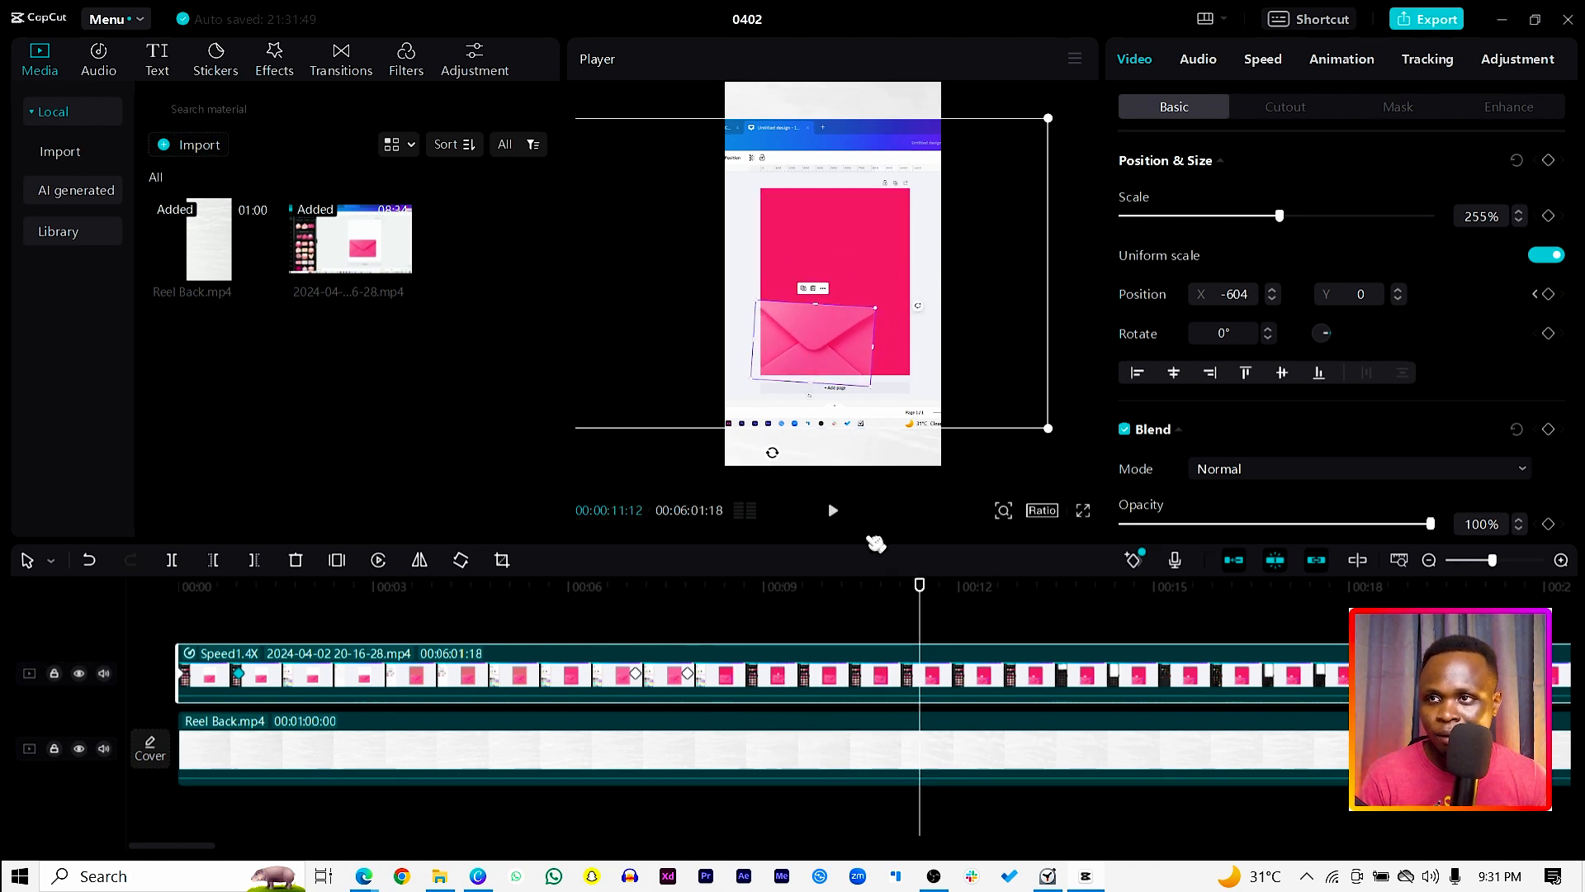
{"action": "left_click_drag", "start_coordinate": [914, 592], "coordinate": [883, 608]}
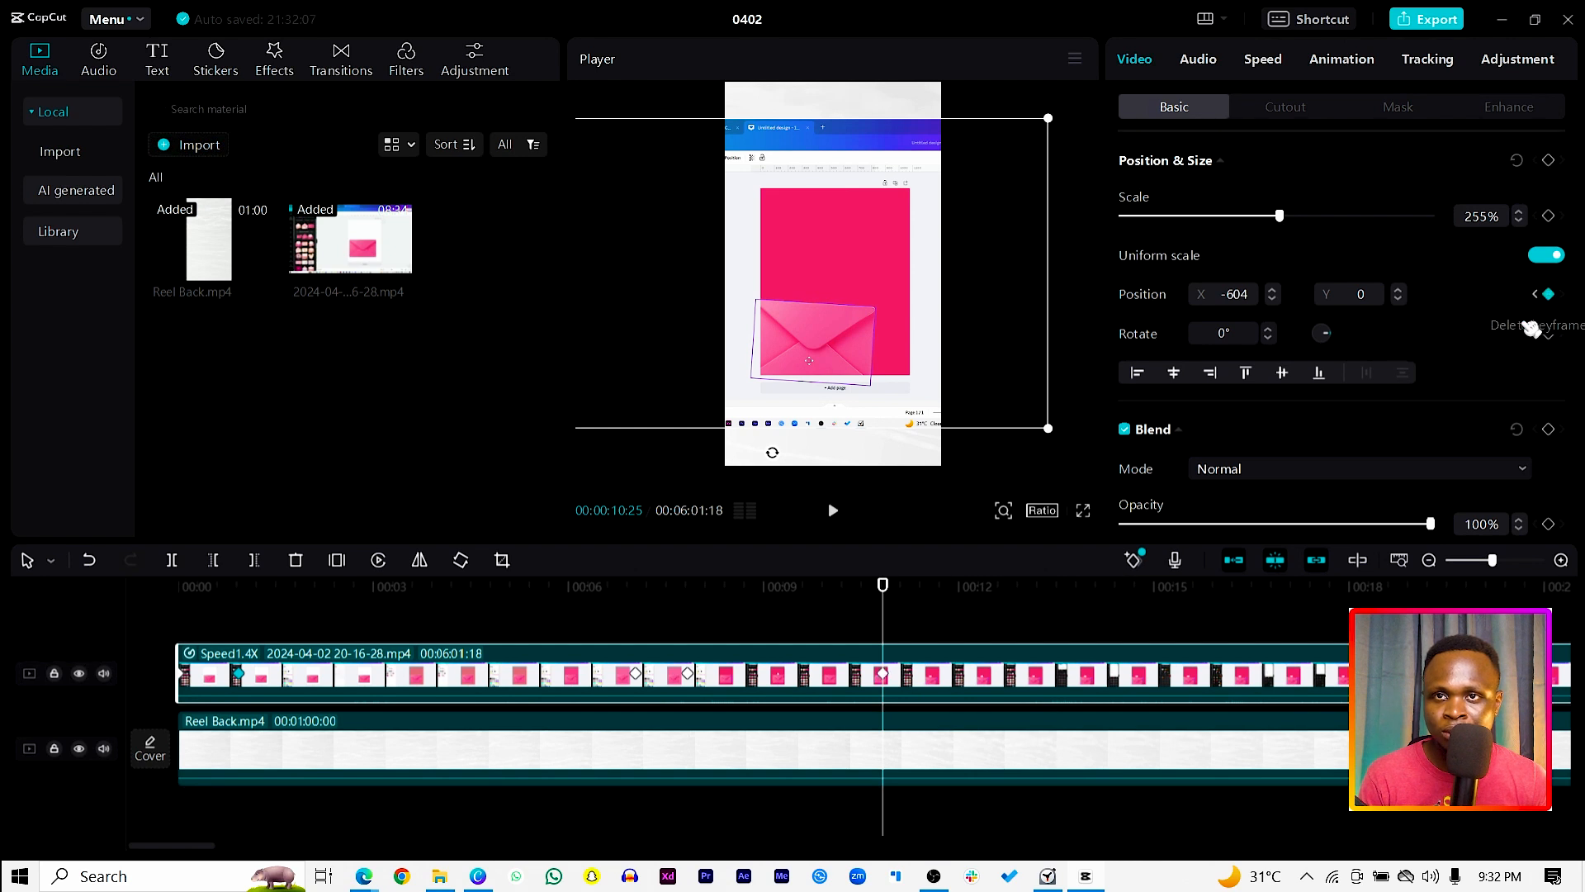
{"action": "left_click_drag", "start_coordinate": [899, 584], "coordinate": [941, 582]}
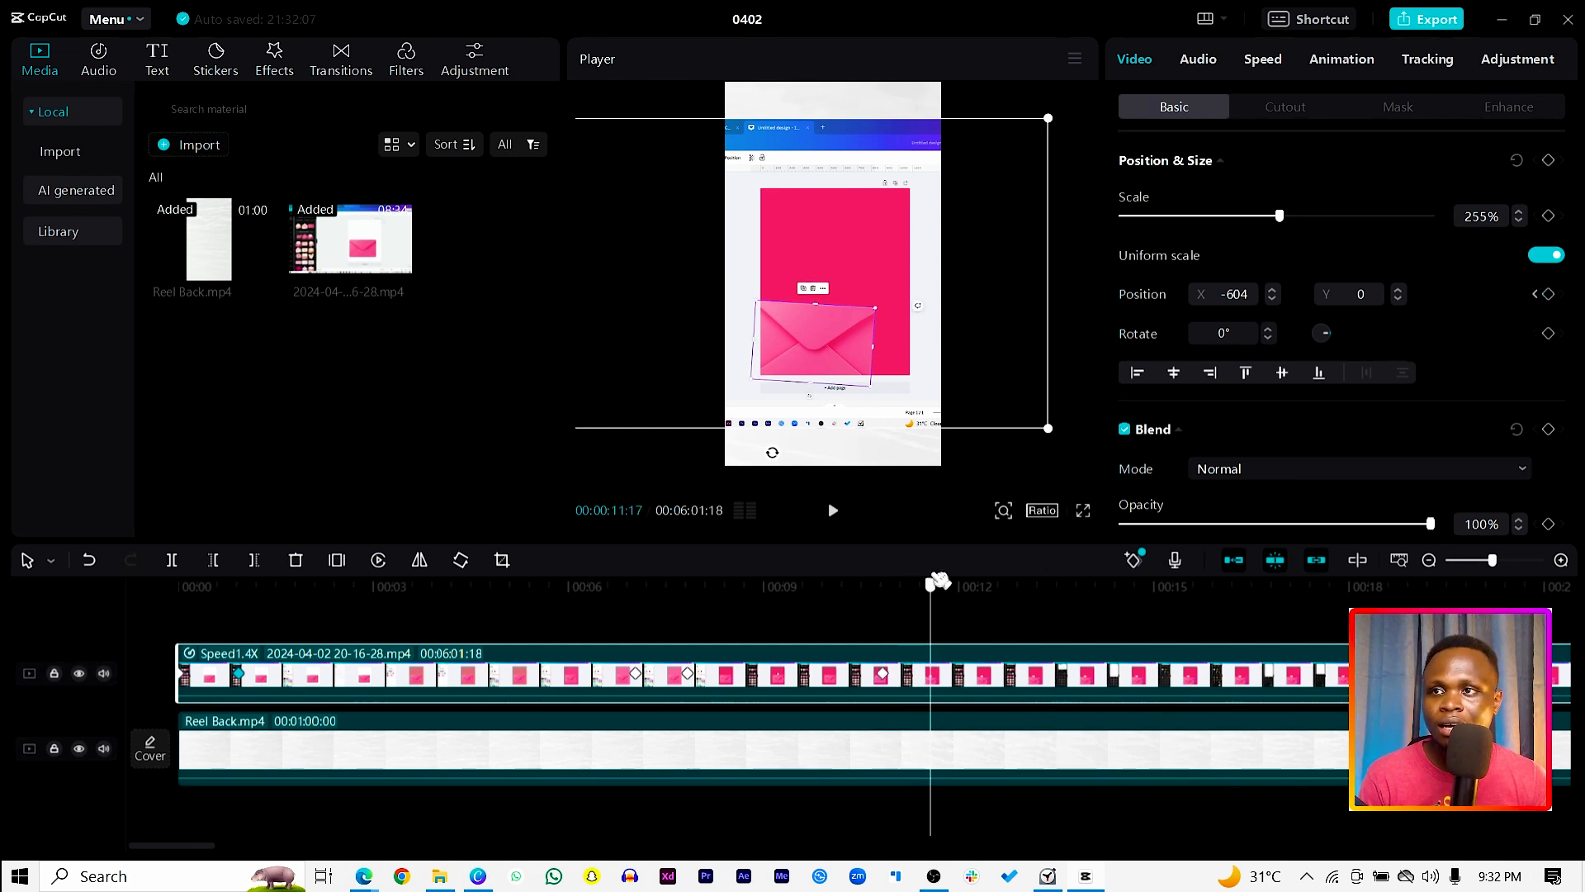
{"action": "left_click_drag", "start_coordinate": [768, 270], "coordinate": [980, 265]}
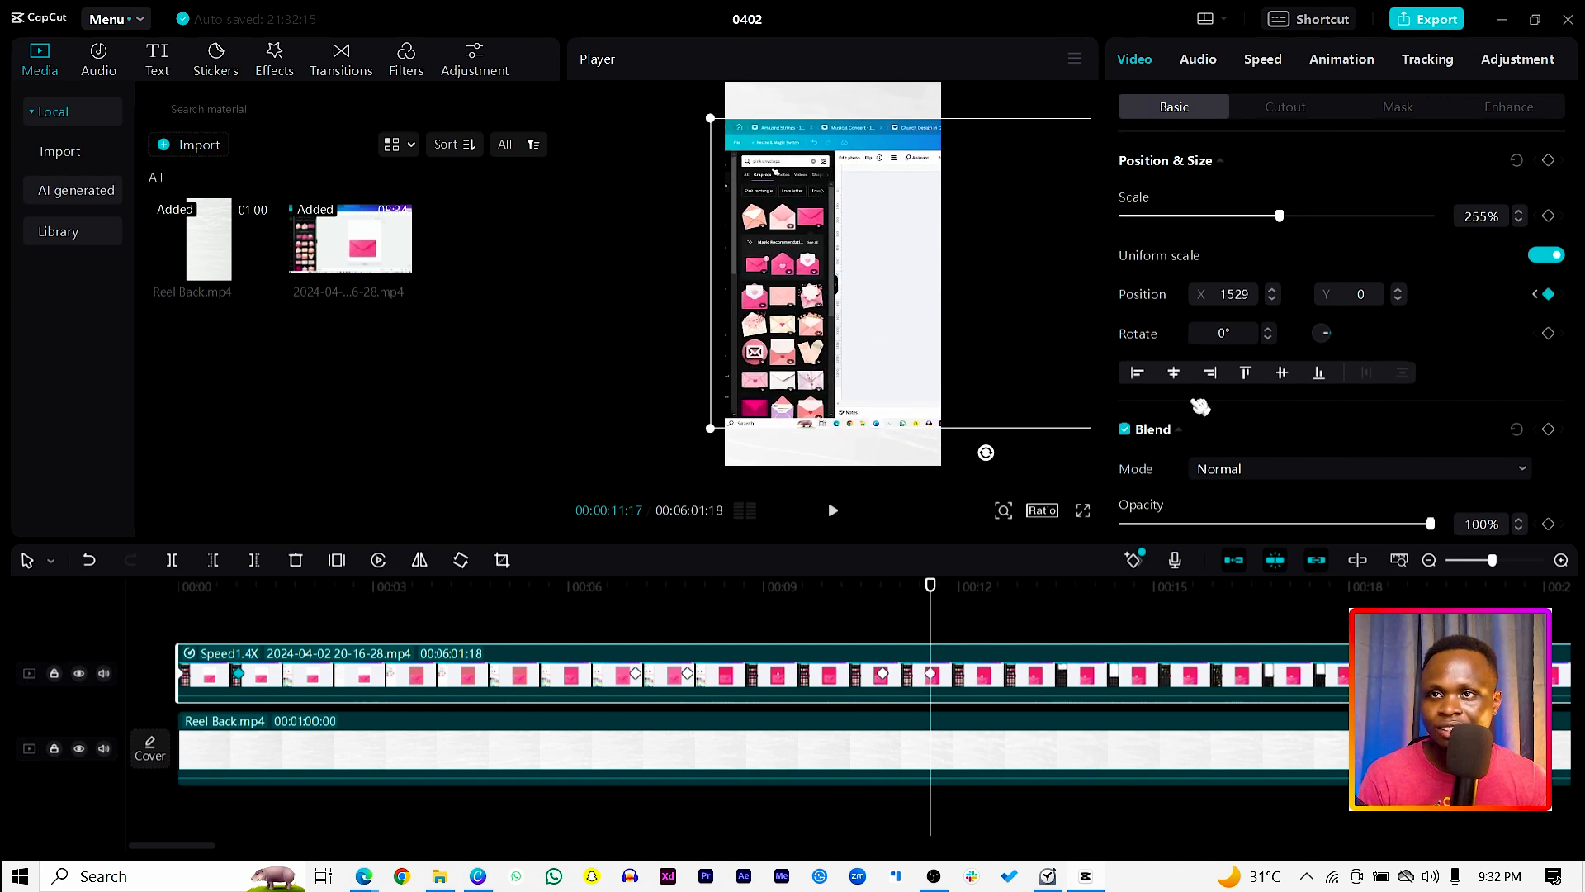
Step: Shift the recording to X 1674 at 00:00:12:09 with another position keyframe, and play back the latest move
{"action": "key", "text": "space"}
{"action": "key", "text": "space"}
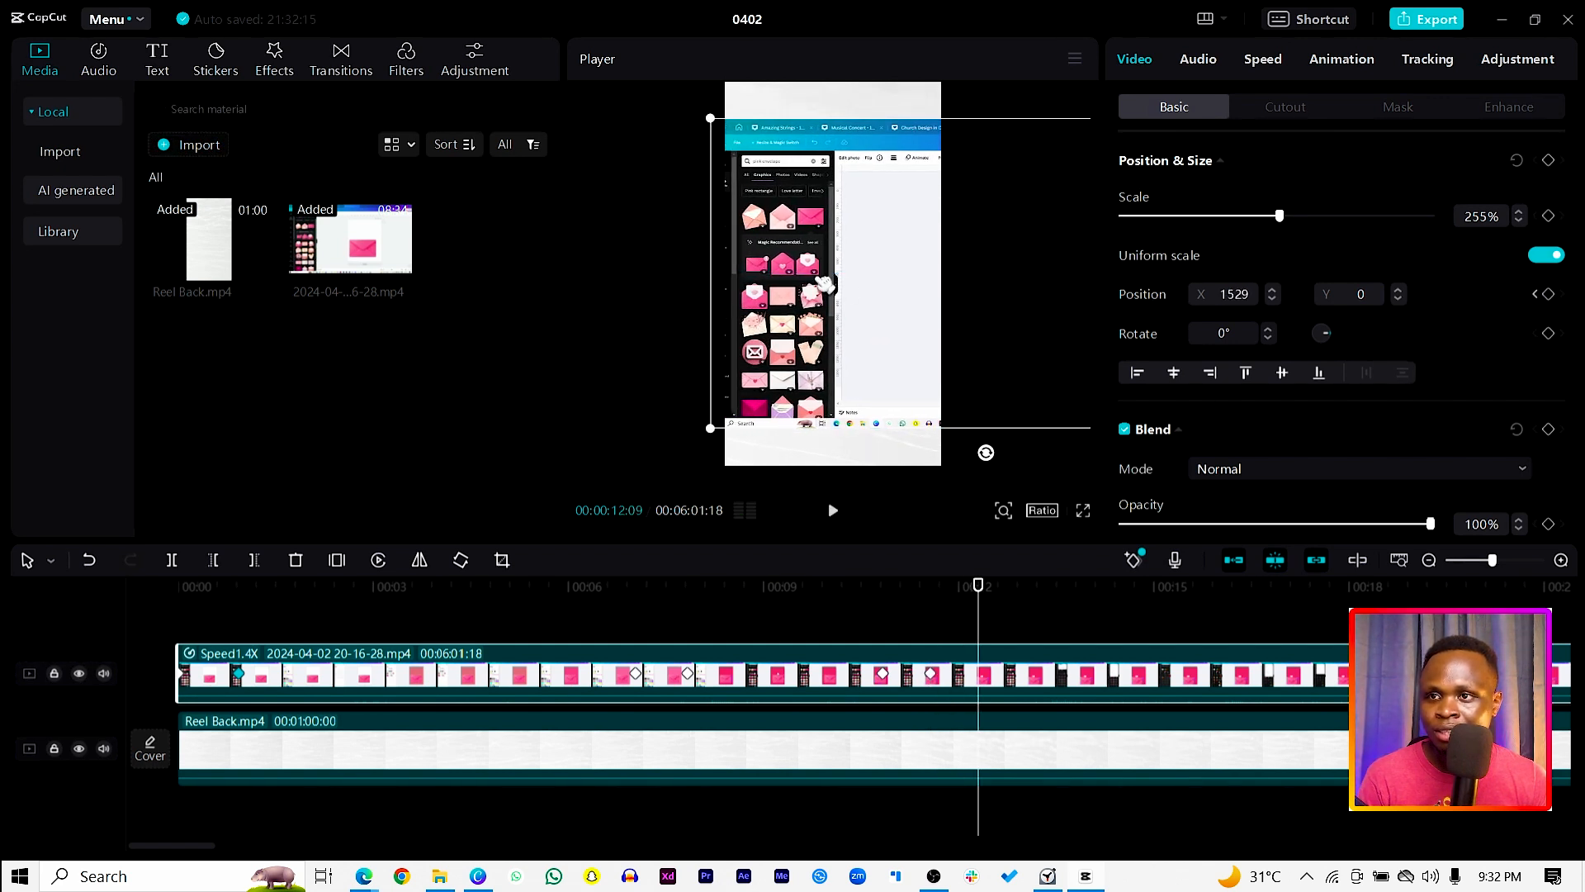
{"action": "left_click_drag", "start_coordinate": [824, 284], "coordinate": [840, 280]}
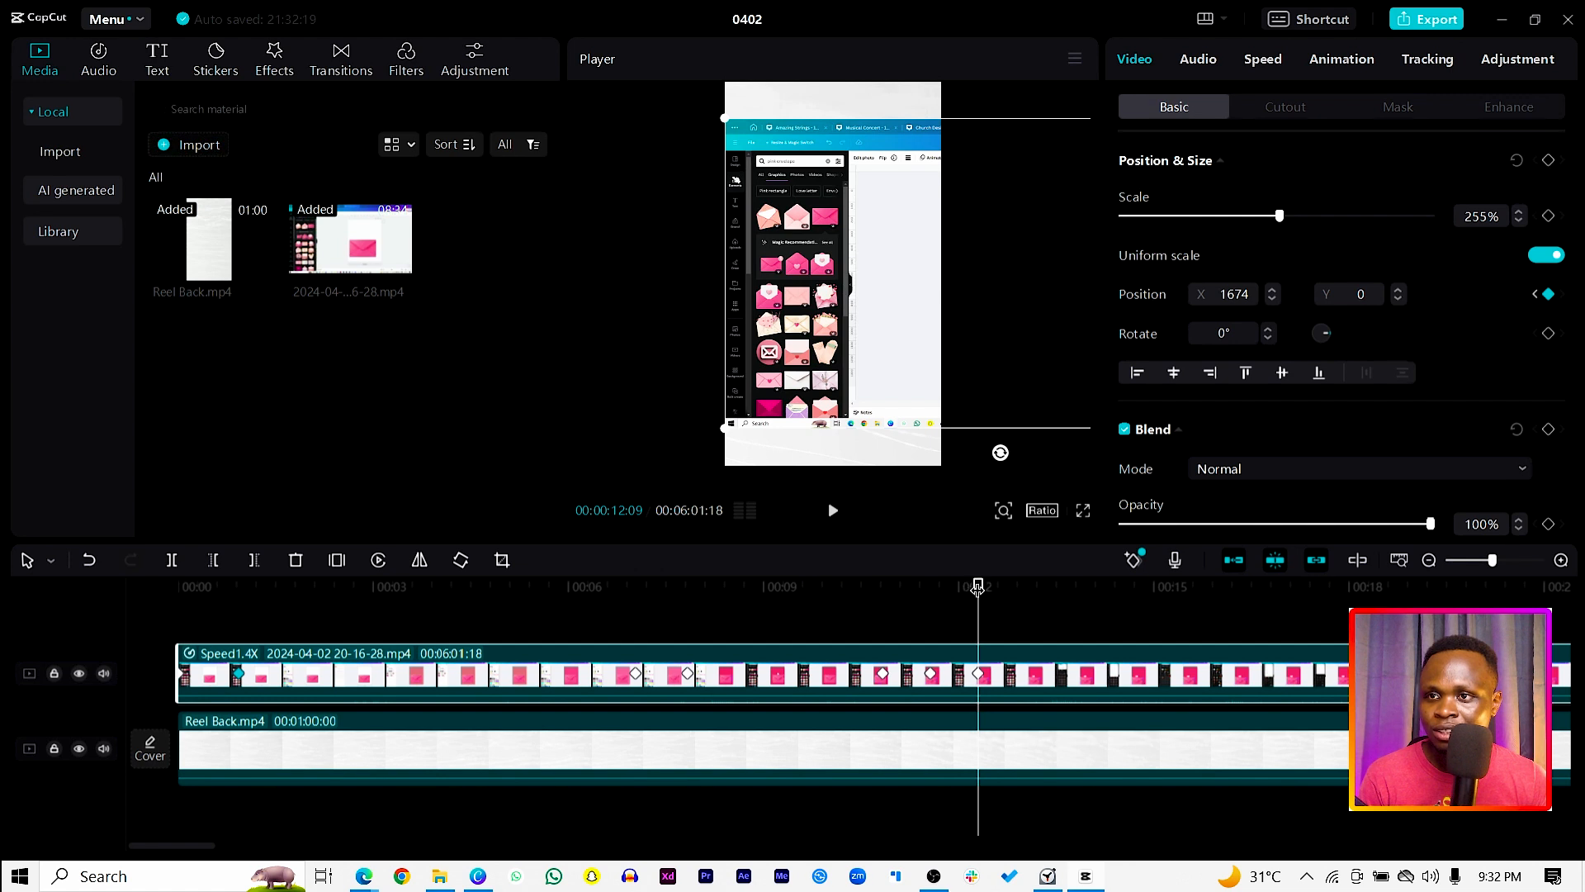
{"action": "left_click_drag", "start_coordinate": [977, 587], "coordinate": [860, 599]}
{"action": "key", "text": "space"}
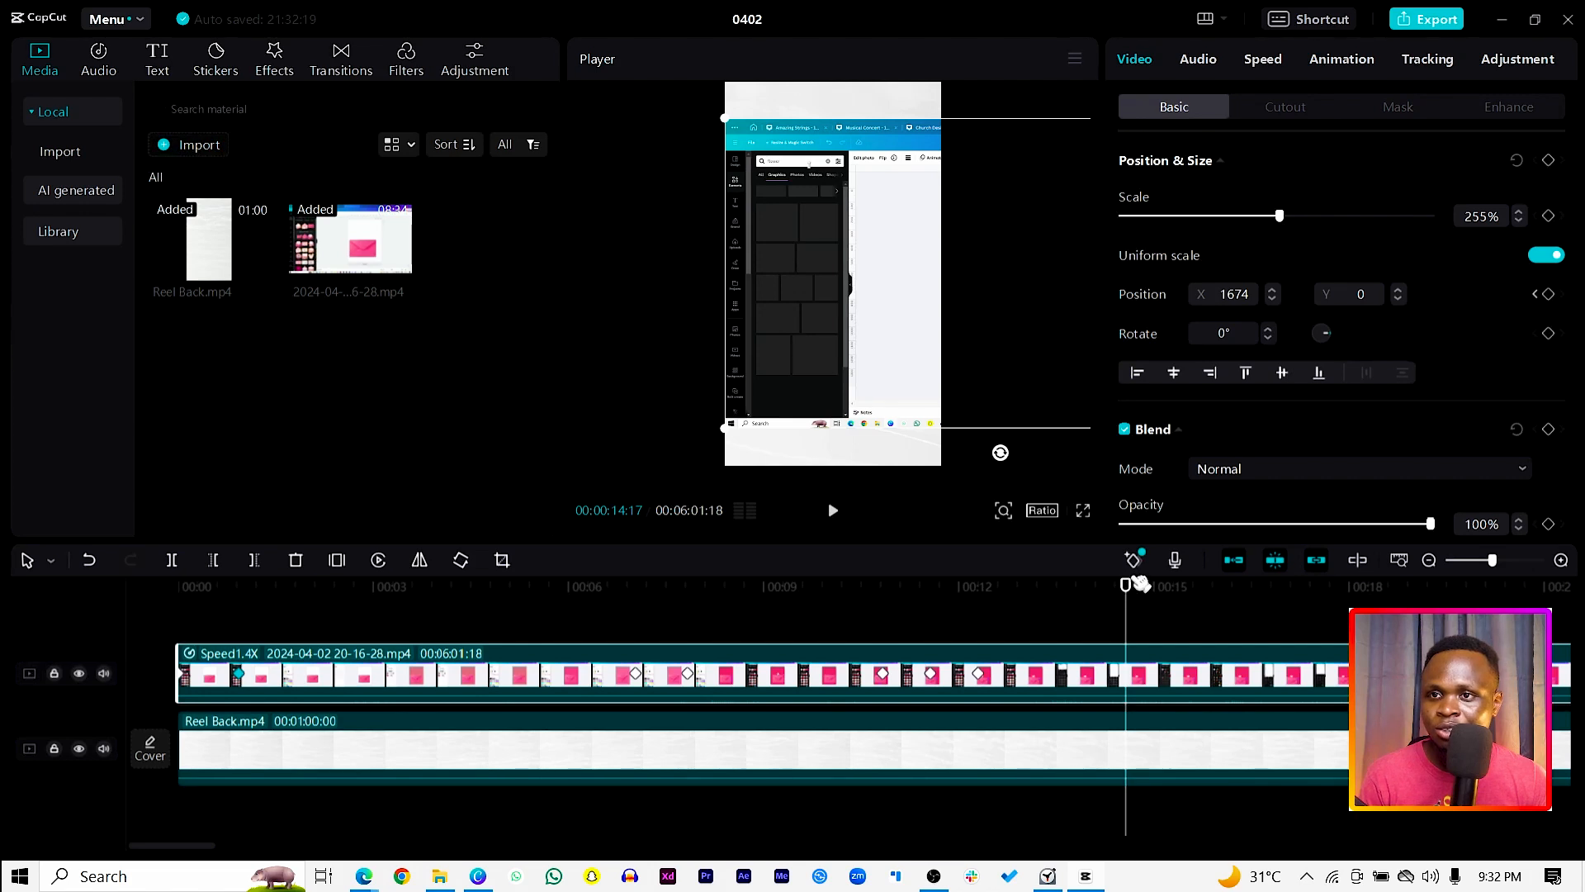
Step: Review the keyframed pans from the start through about 15 seconds, and return to 1 second
{"action": "left_click_drag", "start_coordinate": [1124, 593], "coordinate": [178, 591]}
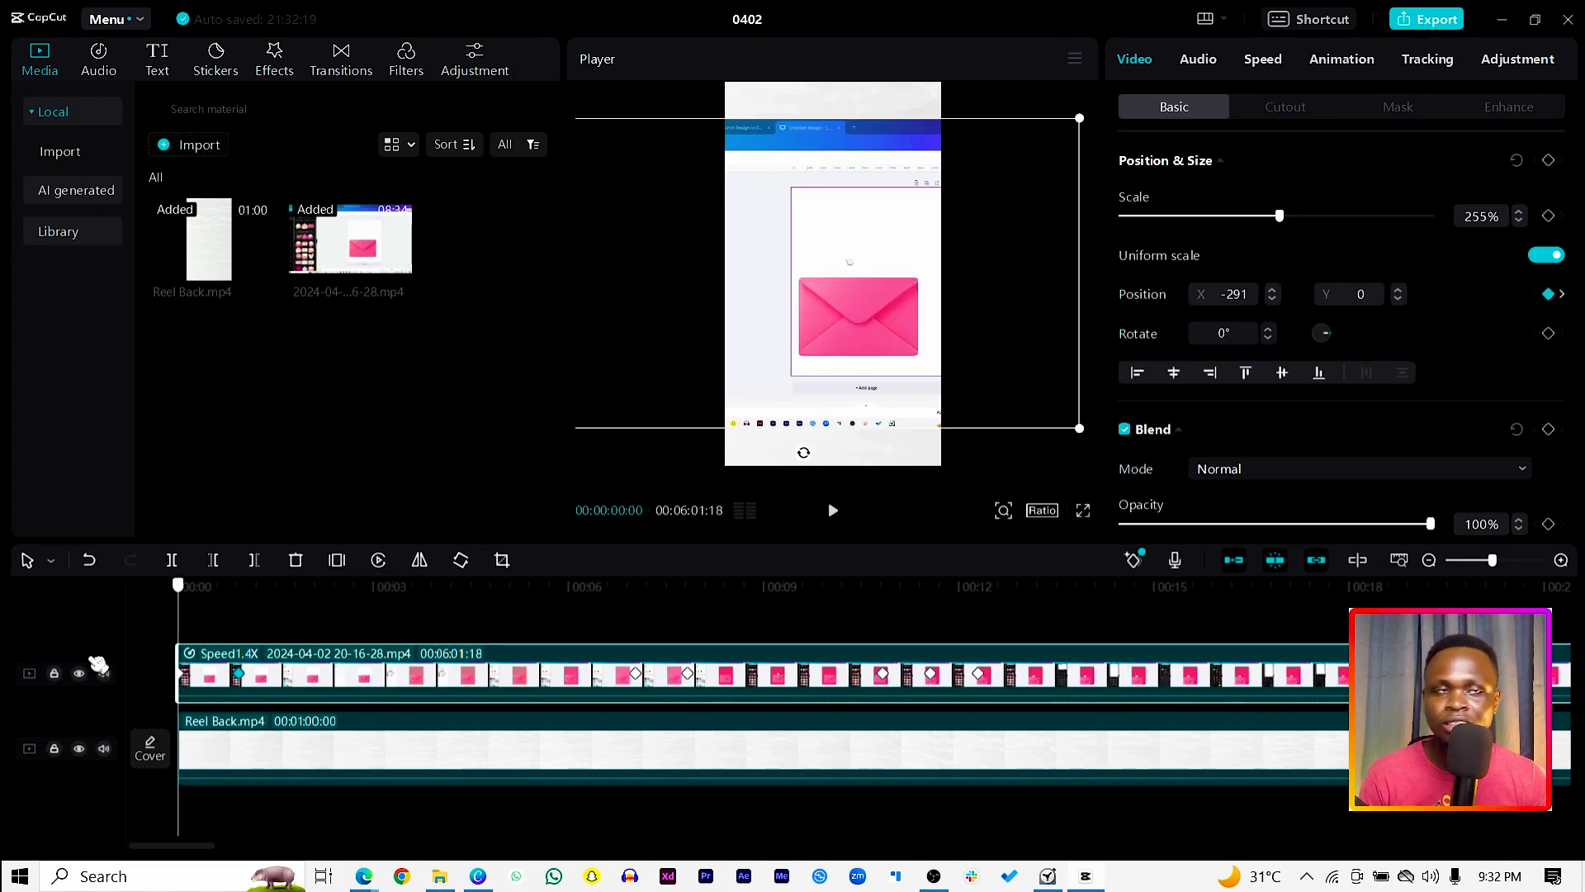
{"action": "key", "text": "space"}
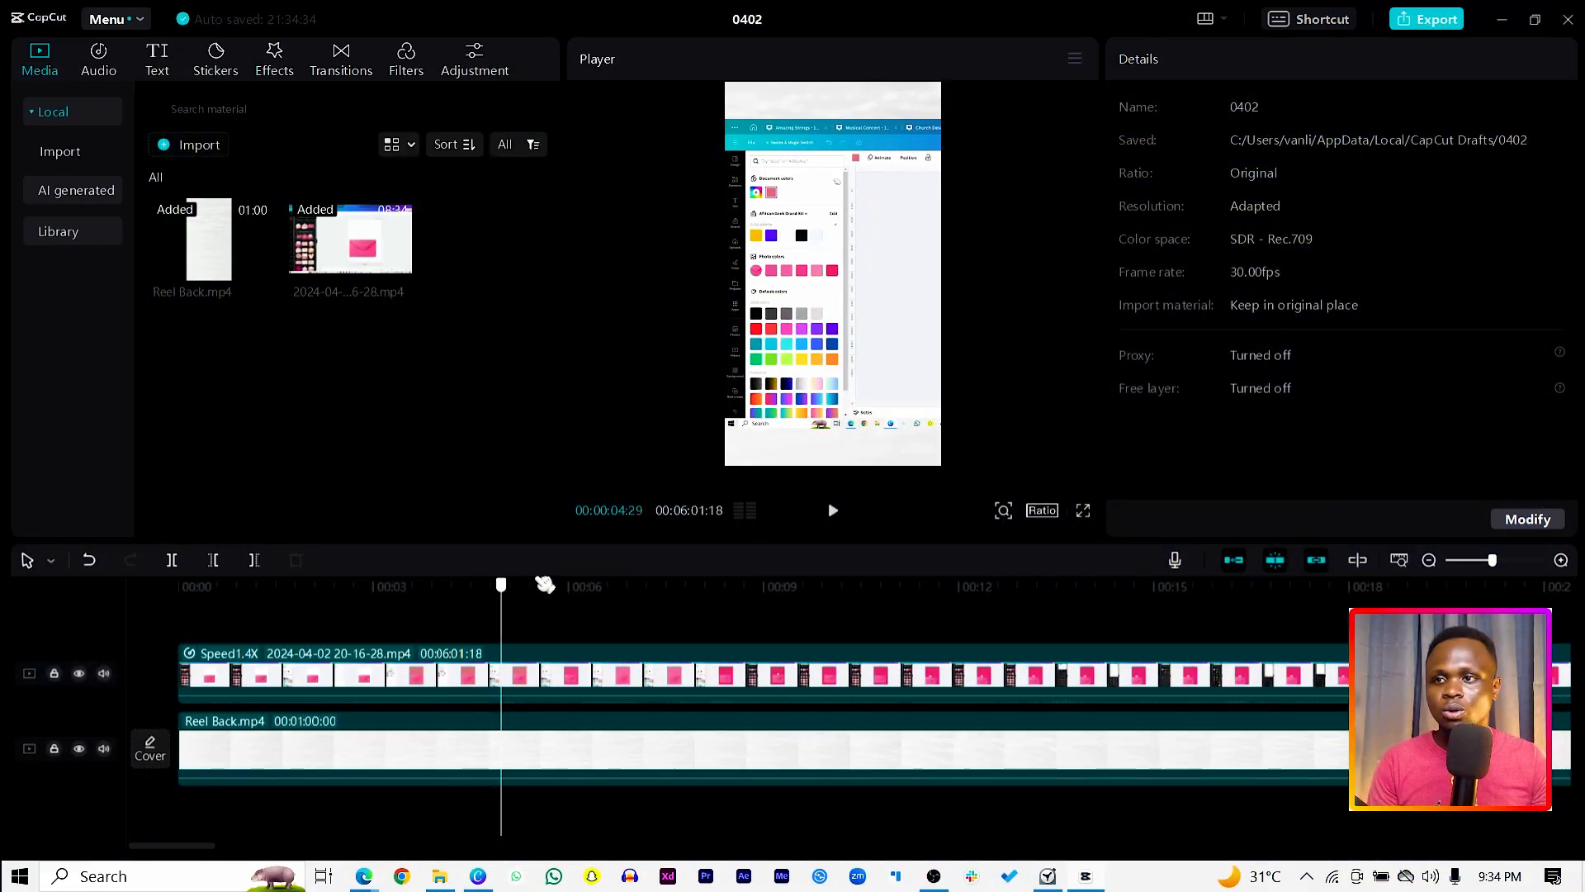
{"action": "left_click_drag", "start_coordinate": [733, 567], "coordinate": [866, 568]}
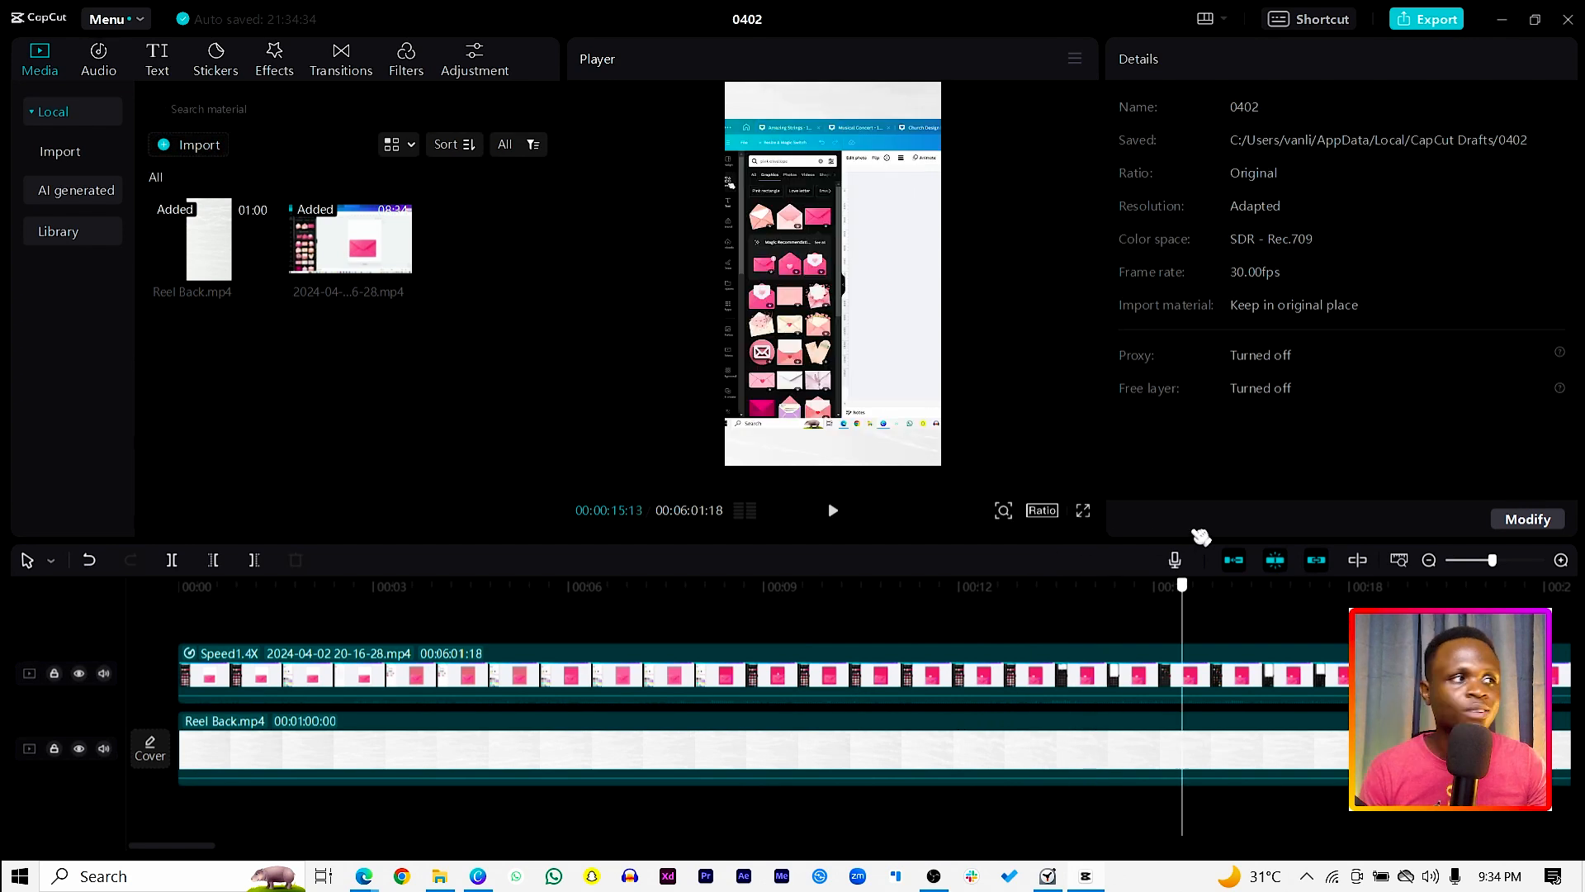
{"action": "left_click_drag", "start_coordinate": [1252, 534], "coordinate": [244, 661]}
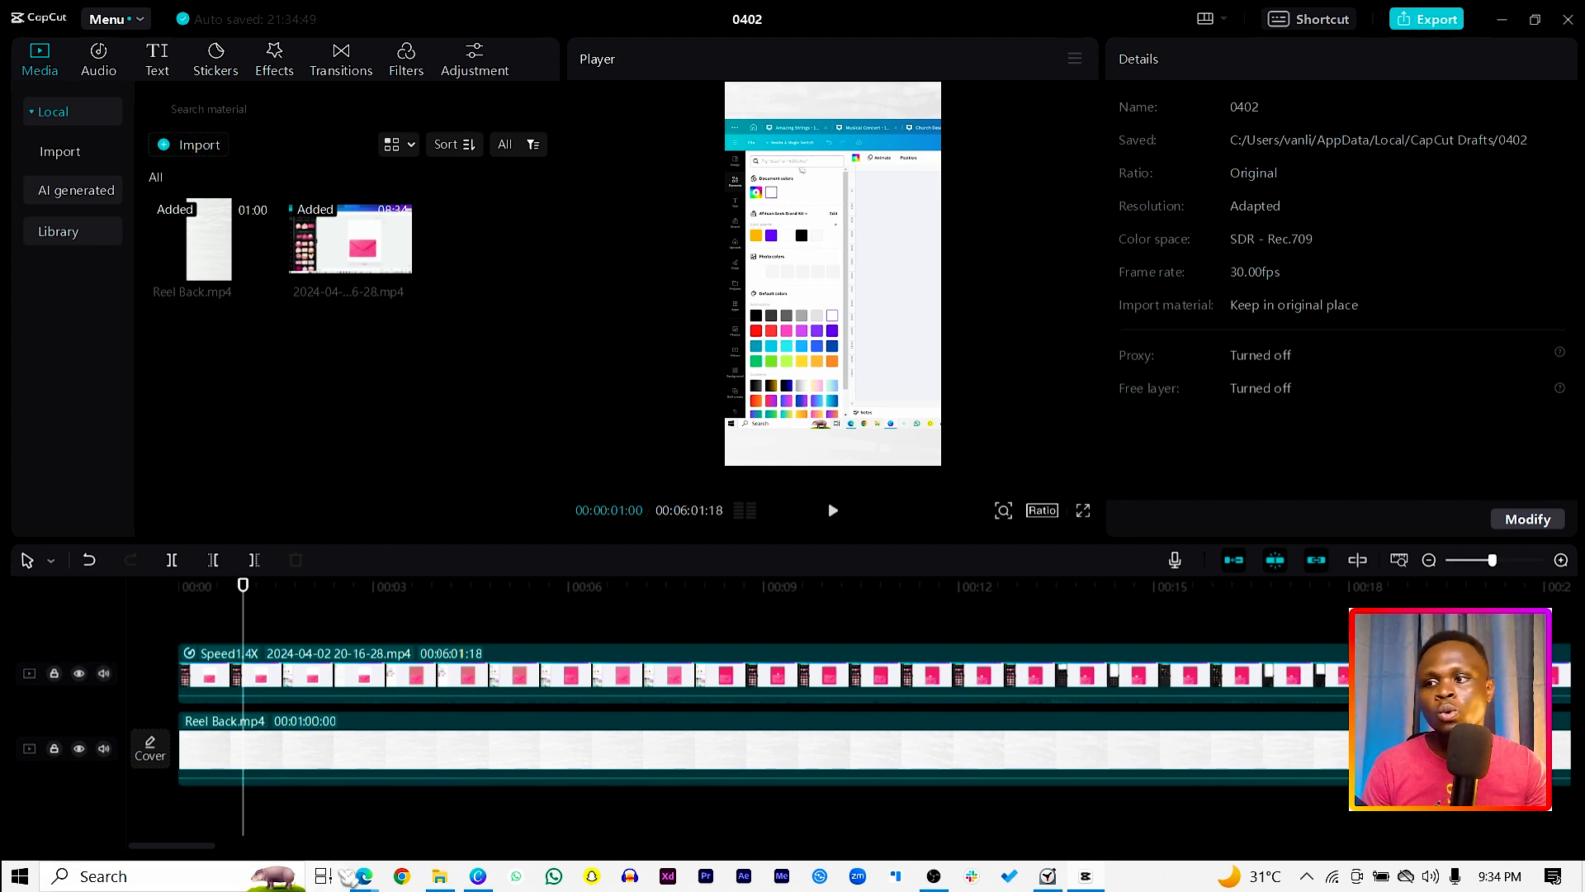
Step: Switch to the Edge browser and open artlist.io in a new tab
{"action": "mouse_move", "coordinate": [369, 878]}
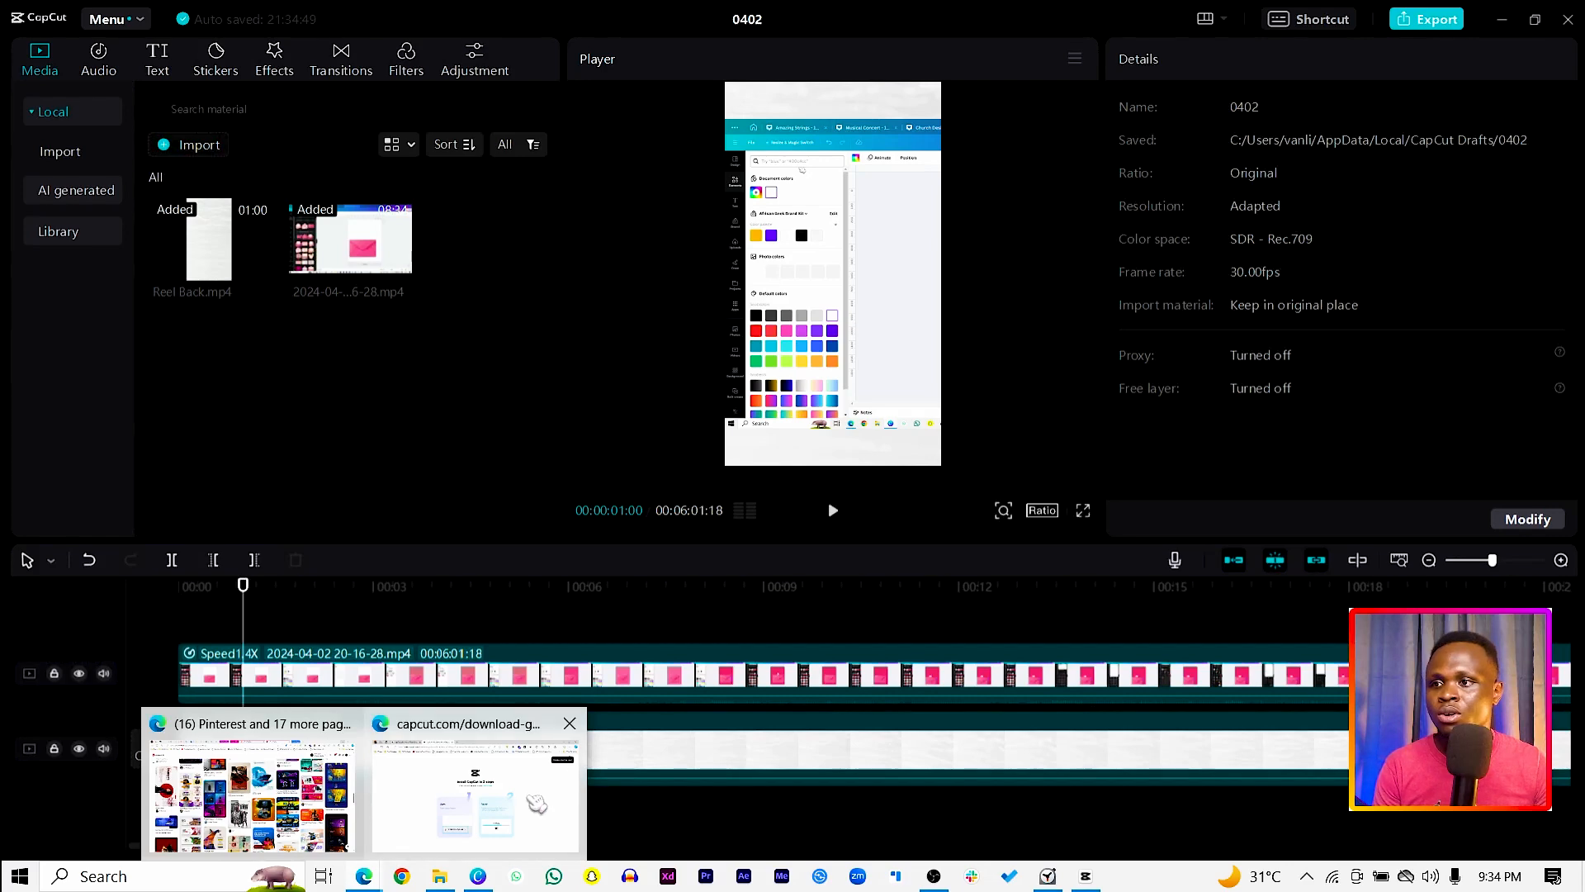
{"action": "left_click", "coordinate": [545, 717]}
{"action": "left_click", "coordinate": [656, 16]}
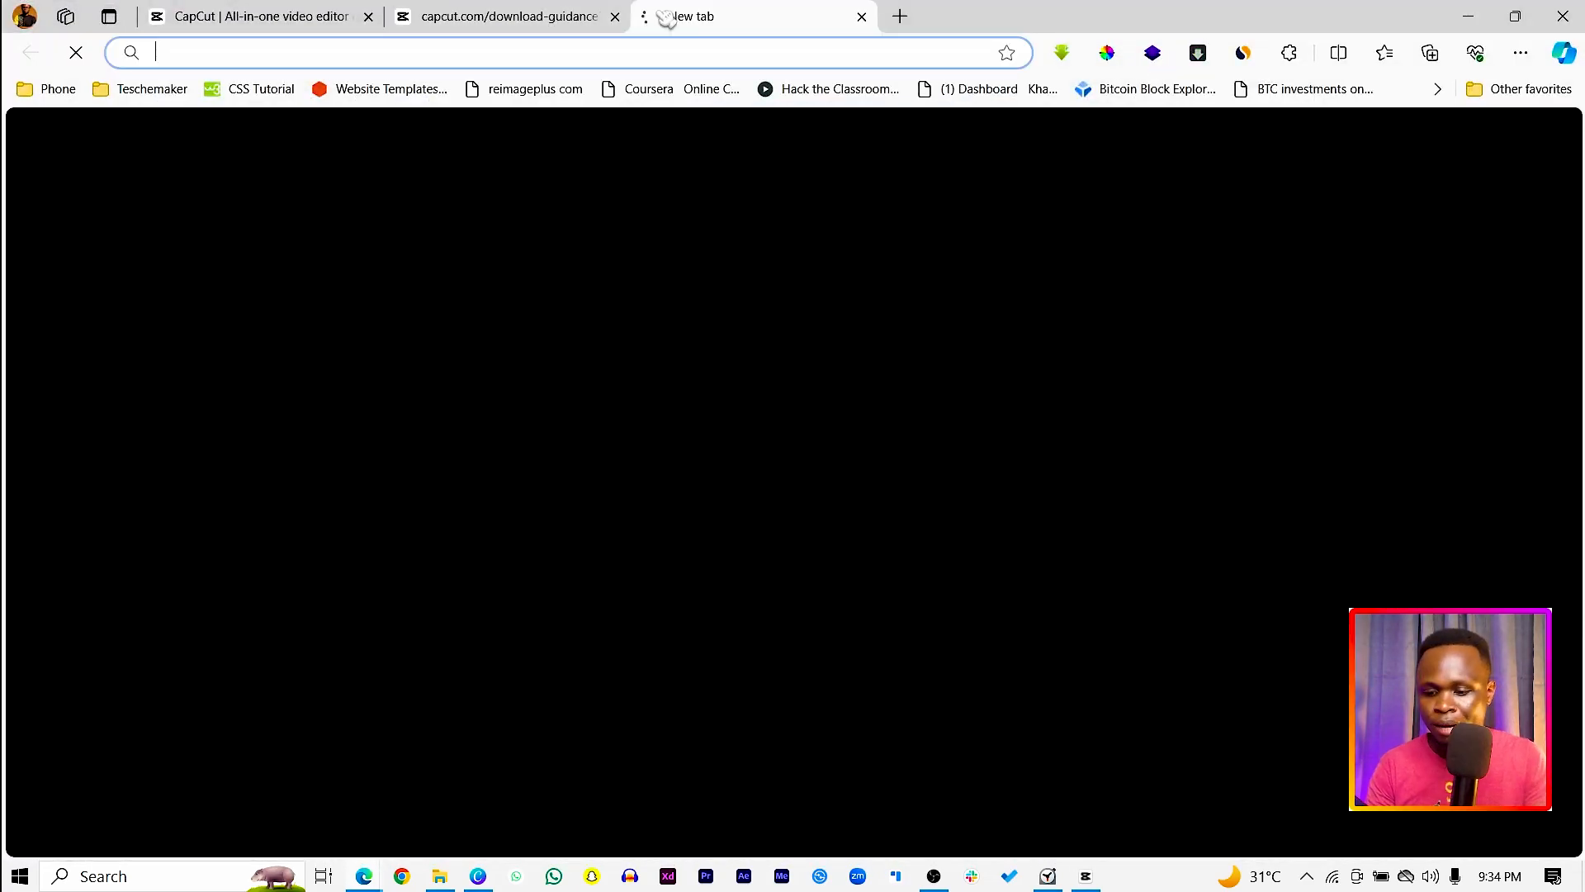
{"action": "type", "text": "art"}
{"action": "key", "text": "Return"}
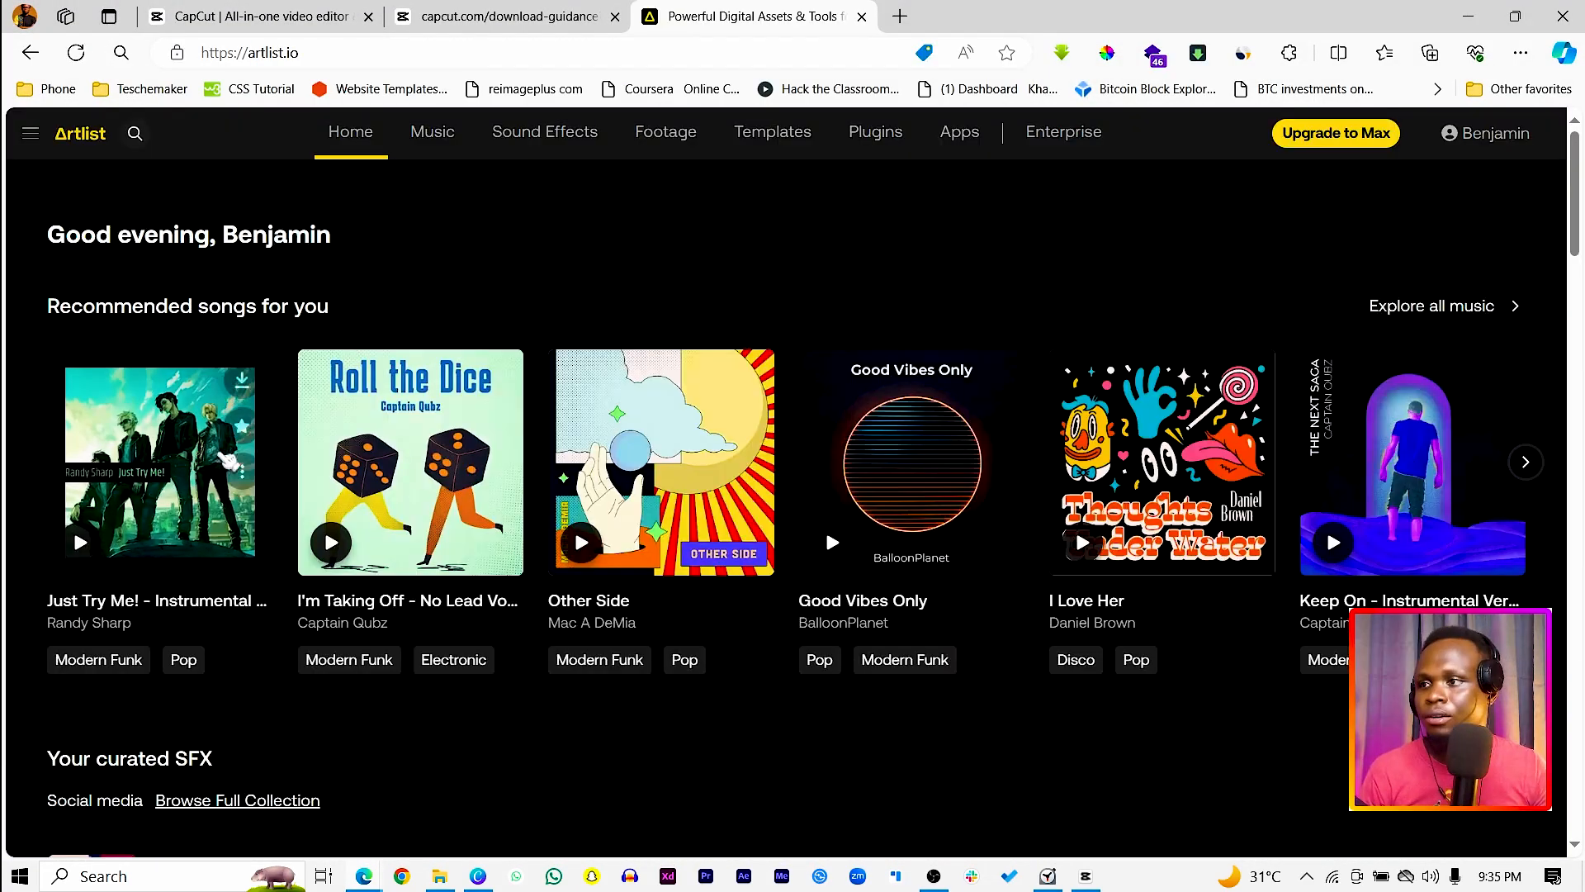
Step: Preview the recommended song "Just Try Me! - Instrumental Version" and download it as MP3
{"action": "left_click", "coordinate": [81, 542]}
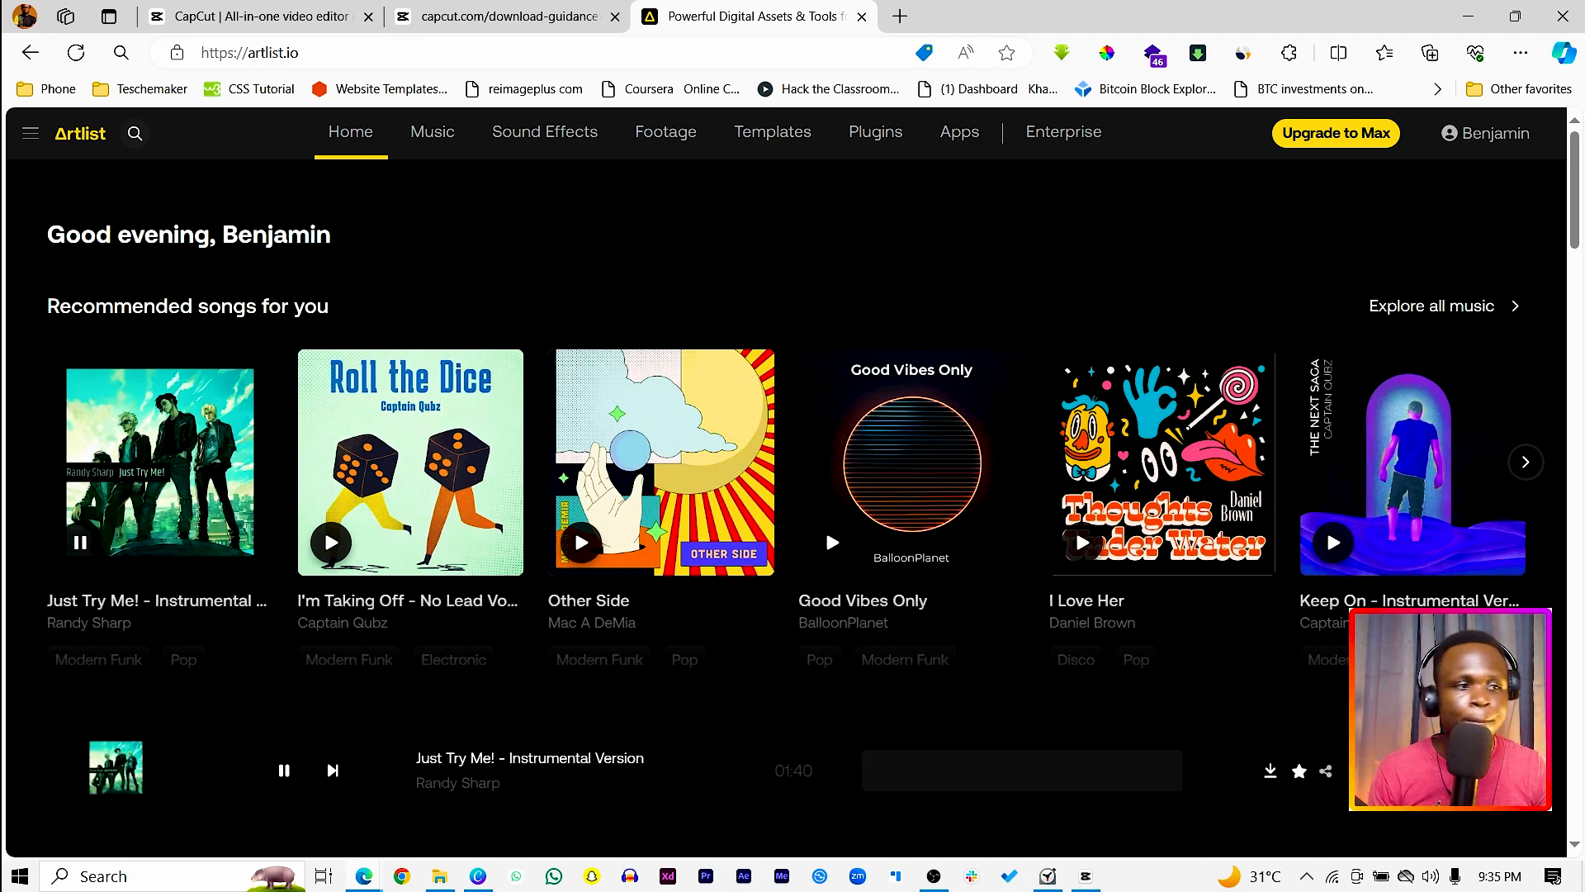
{"action": "scroll", "coordinate": [988, 644], "scroll_direction": "down", "scroll_amount": 3}
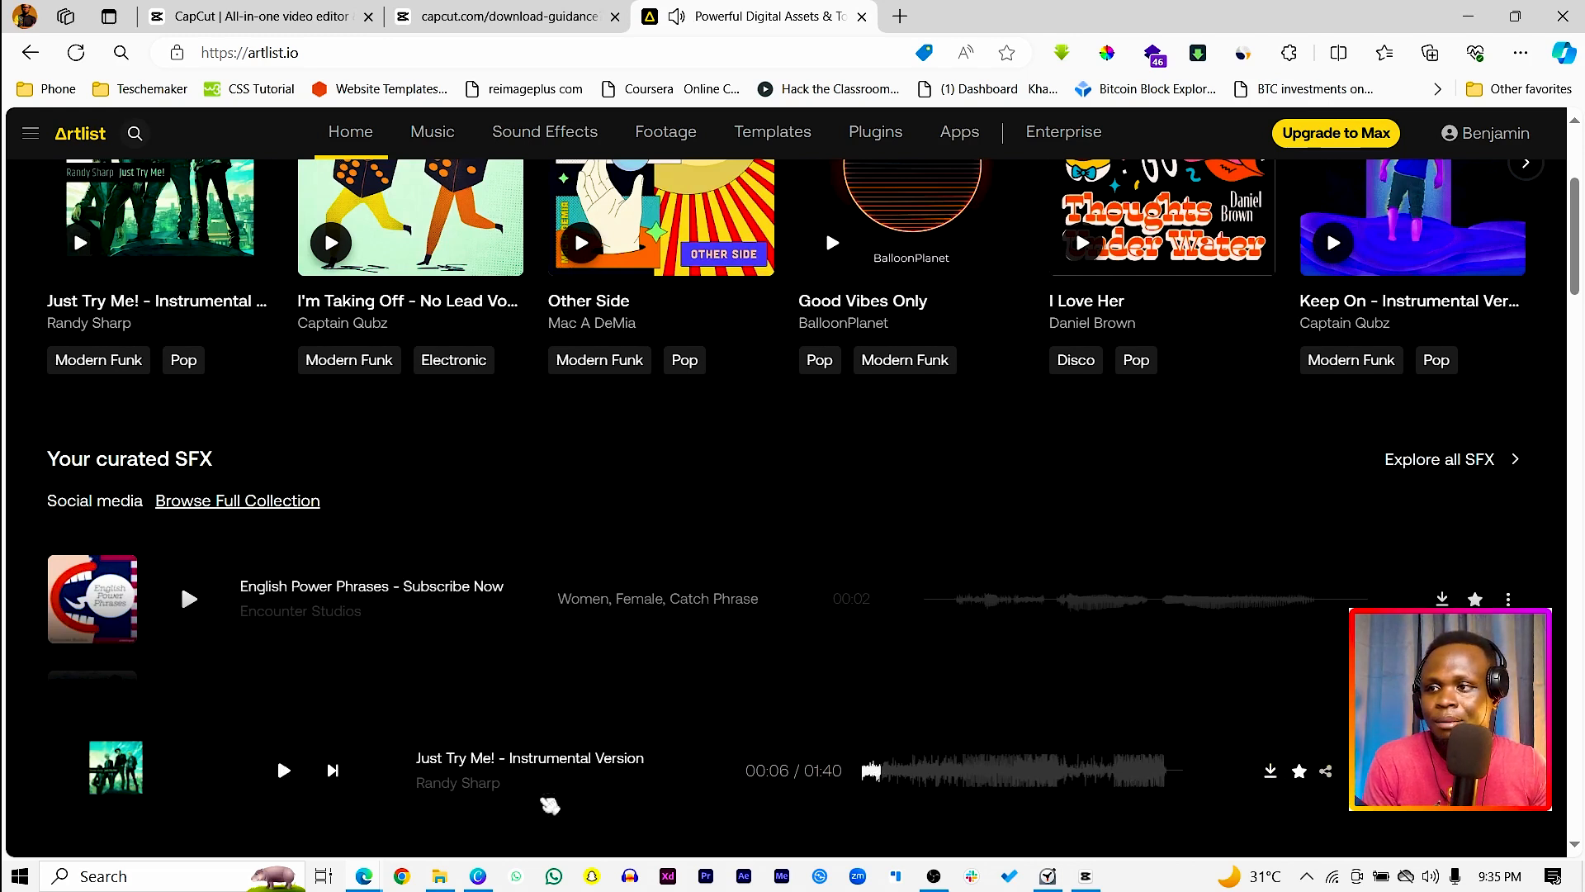
{"action": "left_click", "coordinate": [1272, 772]}
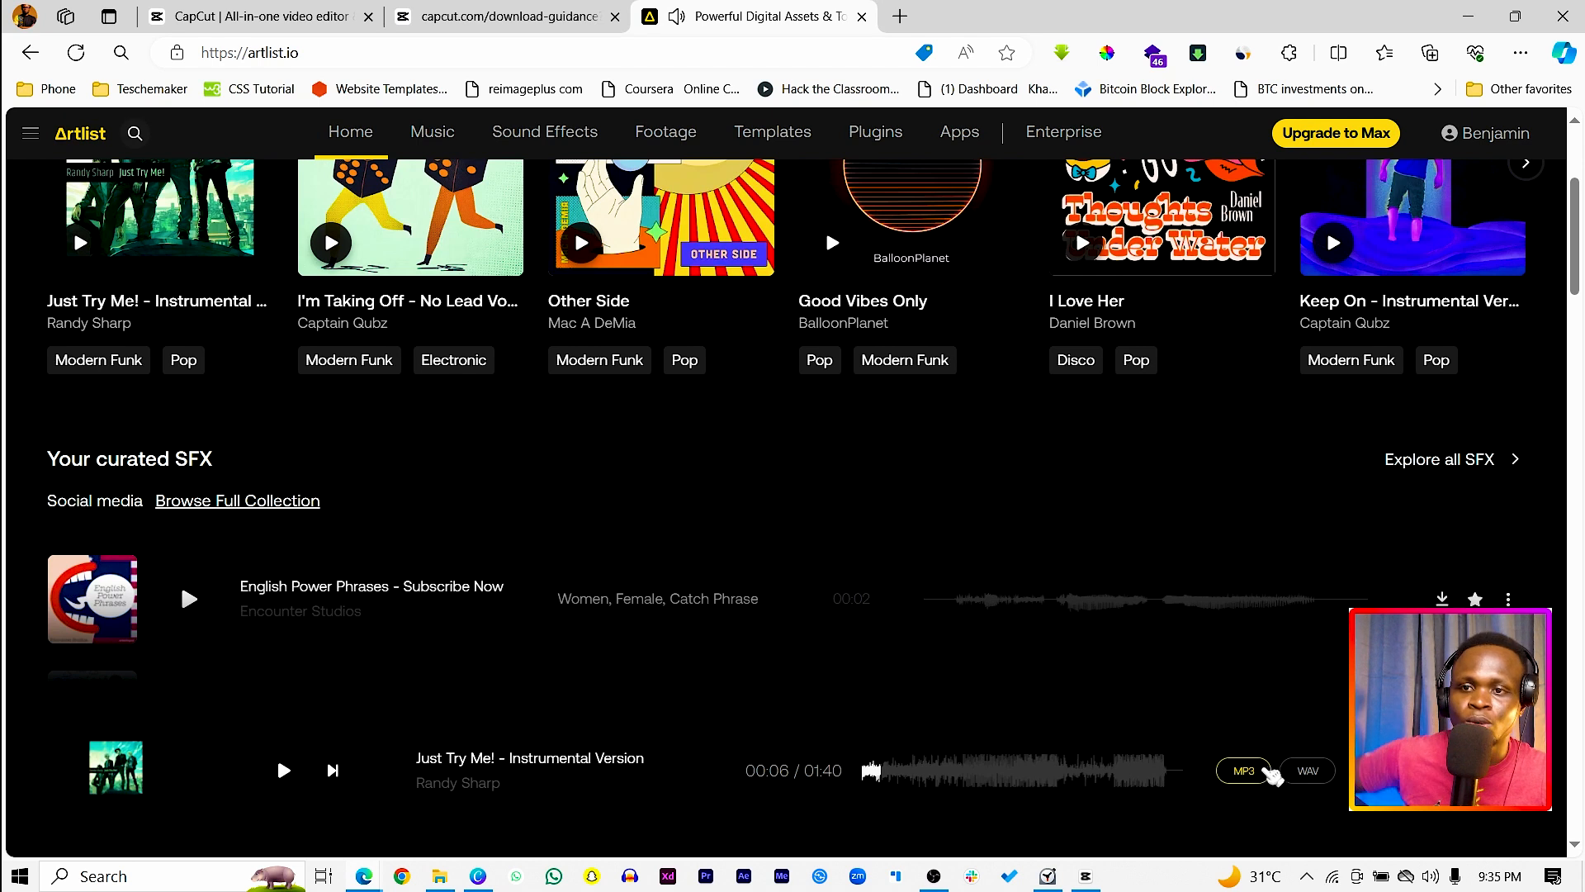
{"action": "left_click", "coordinate": [1265, 771]}
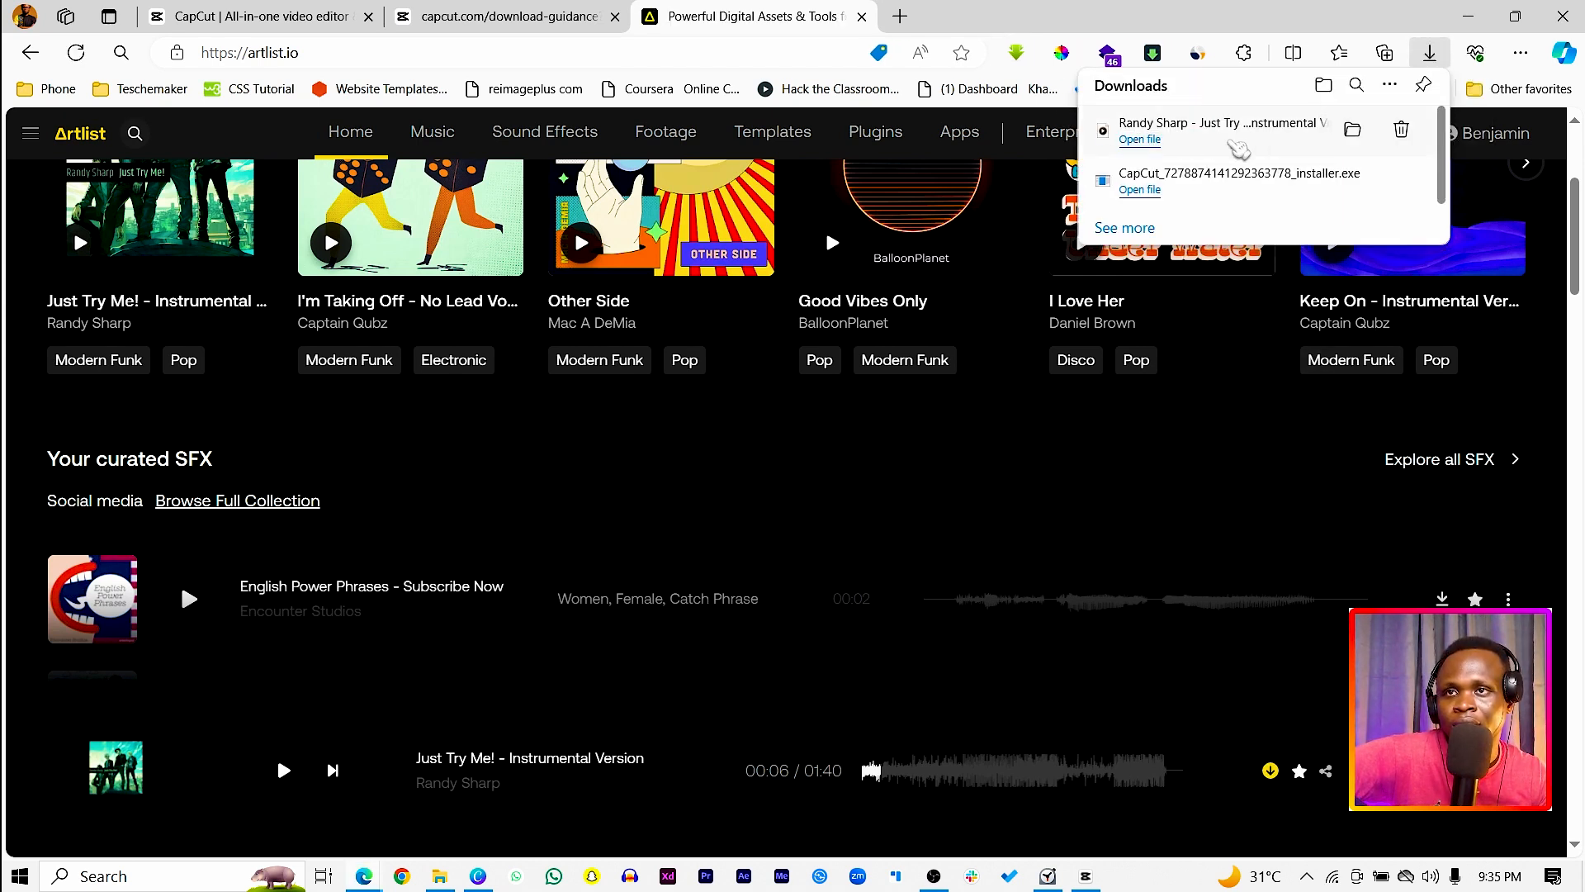
Step: Switch back to CapCut, import the downloaded MP3 from Downloads, and place it at the start of the timeline below the video tracks
{"action": "left_click", "coordinate": [1470, 17]}
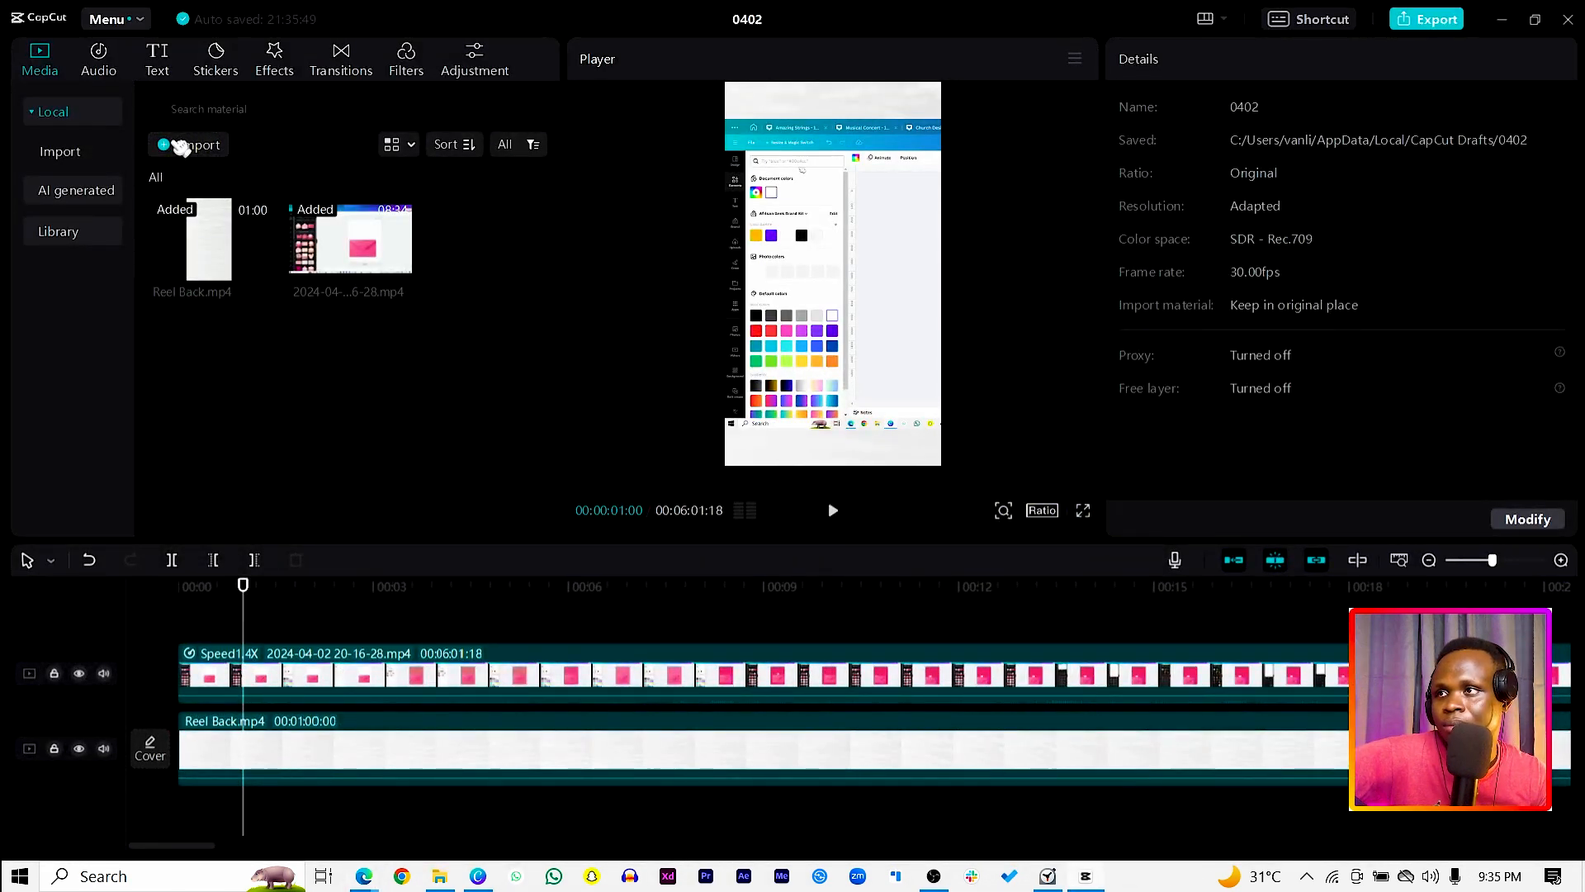
{"action": "left_click", "coordinate": [181, 146]}
{"action": "left_click", "coordinate": [459, 470]}
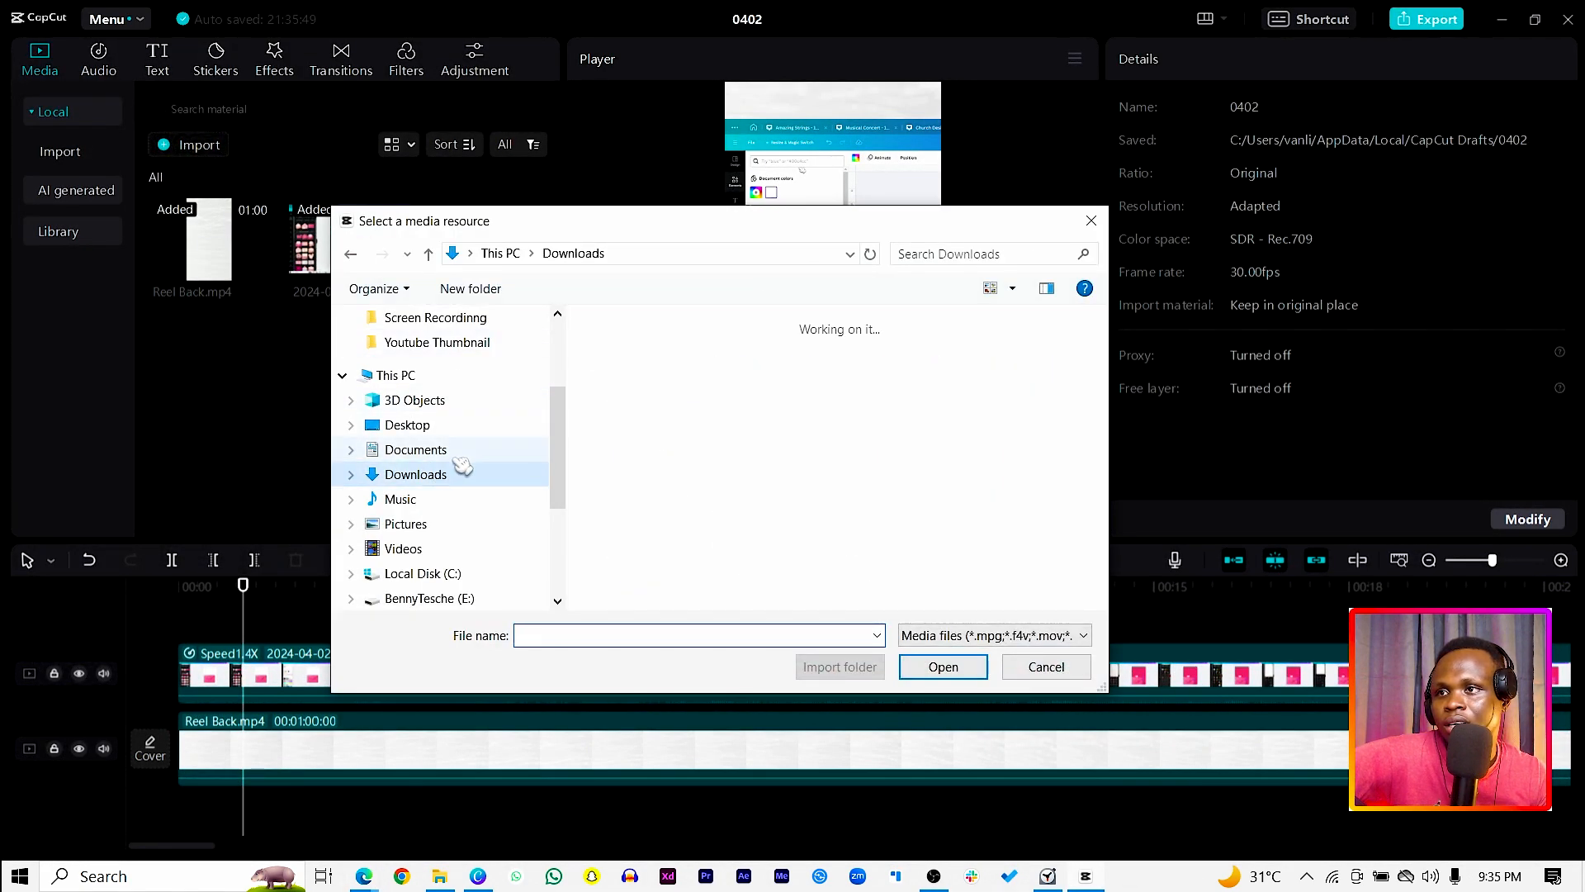
{"action": "double_click", "coordinate": [644, 396]}
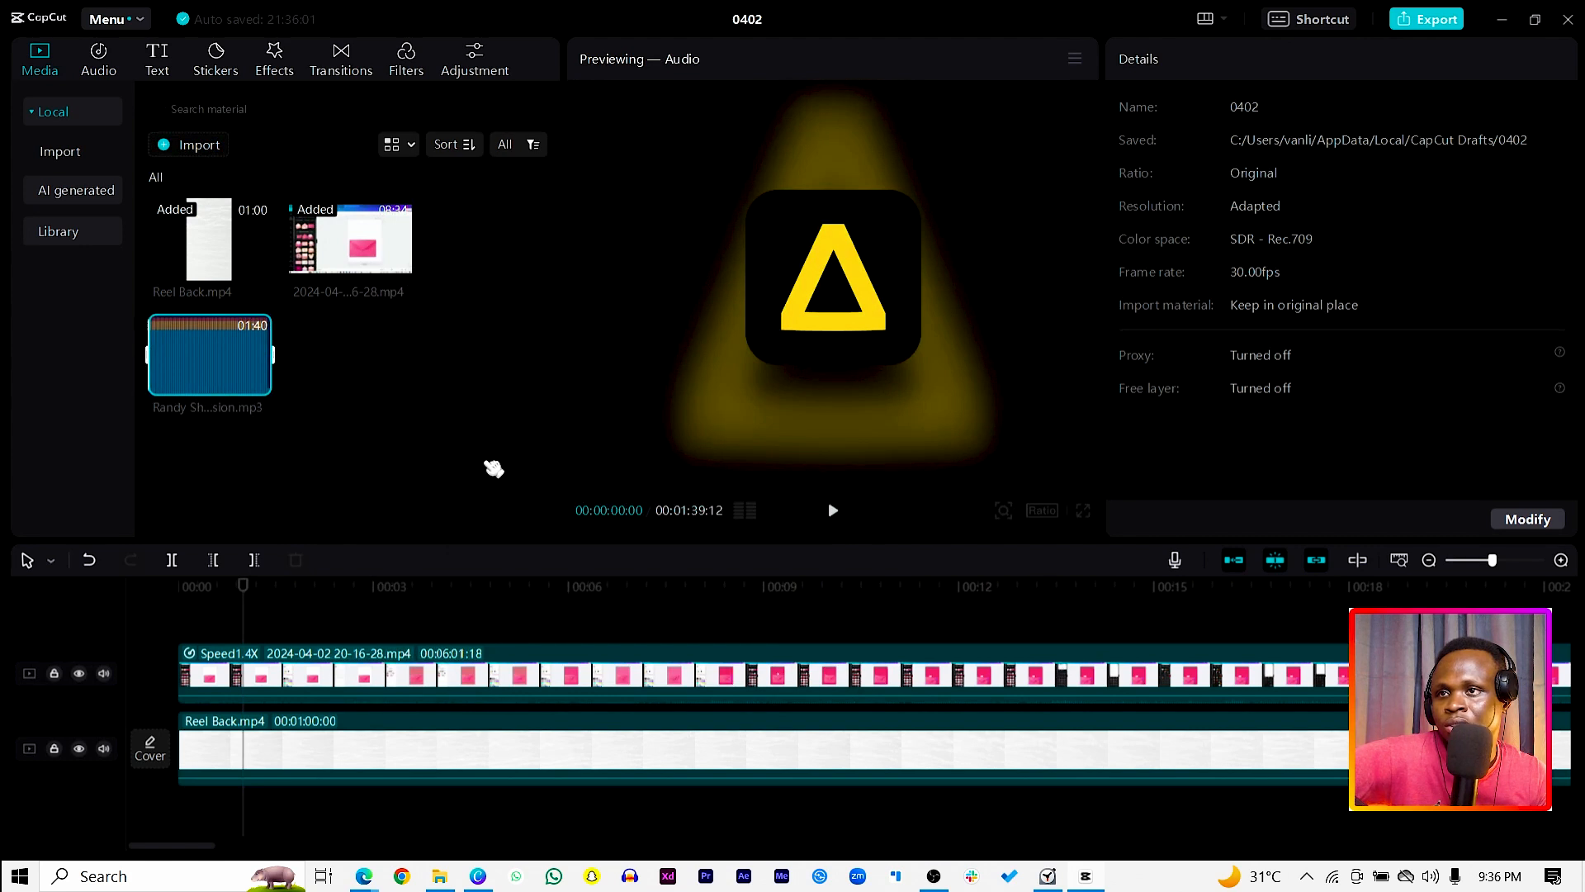
{"action": "left_click_drag", "start_coordinate": [242, 376], "coordinate": [178, 809]}
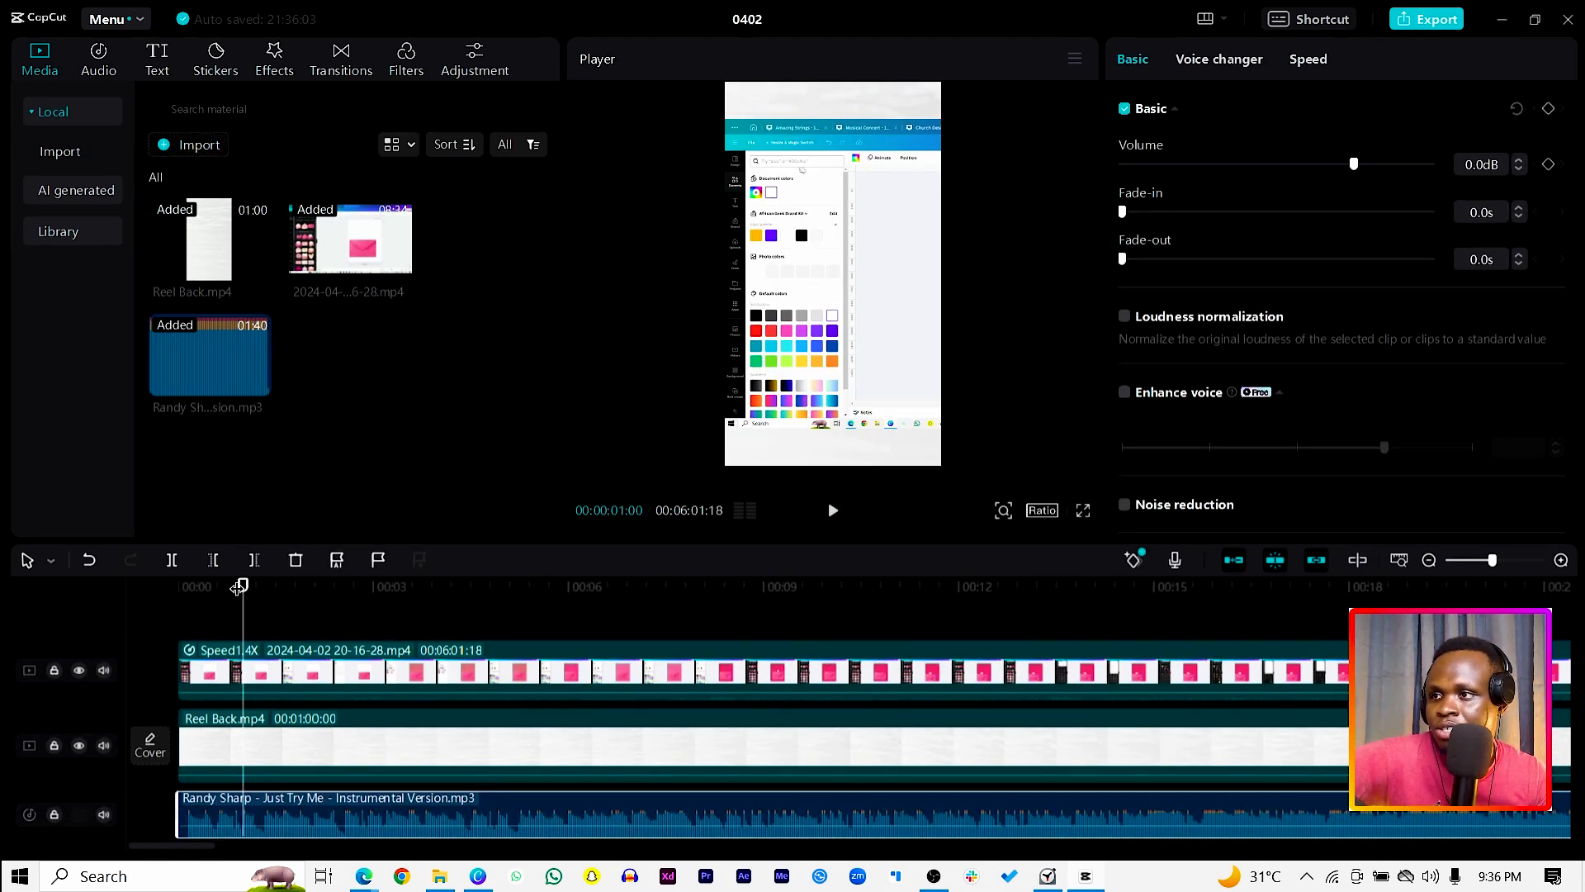
{"action": "left_click_drag", "start_coordinate": [238, 587], "coordinate": [164, 591]}
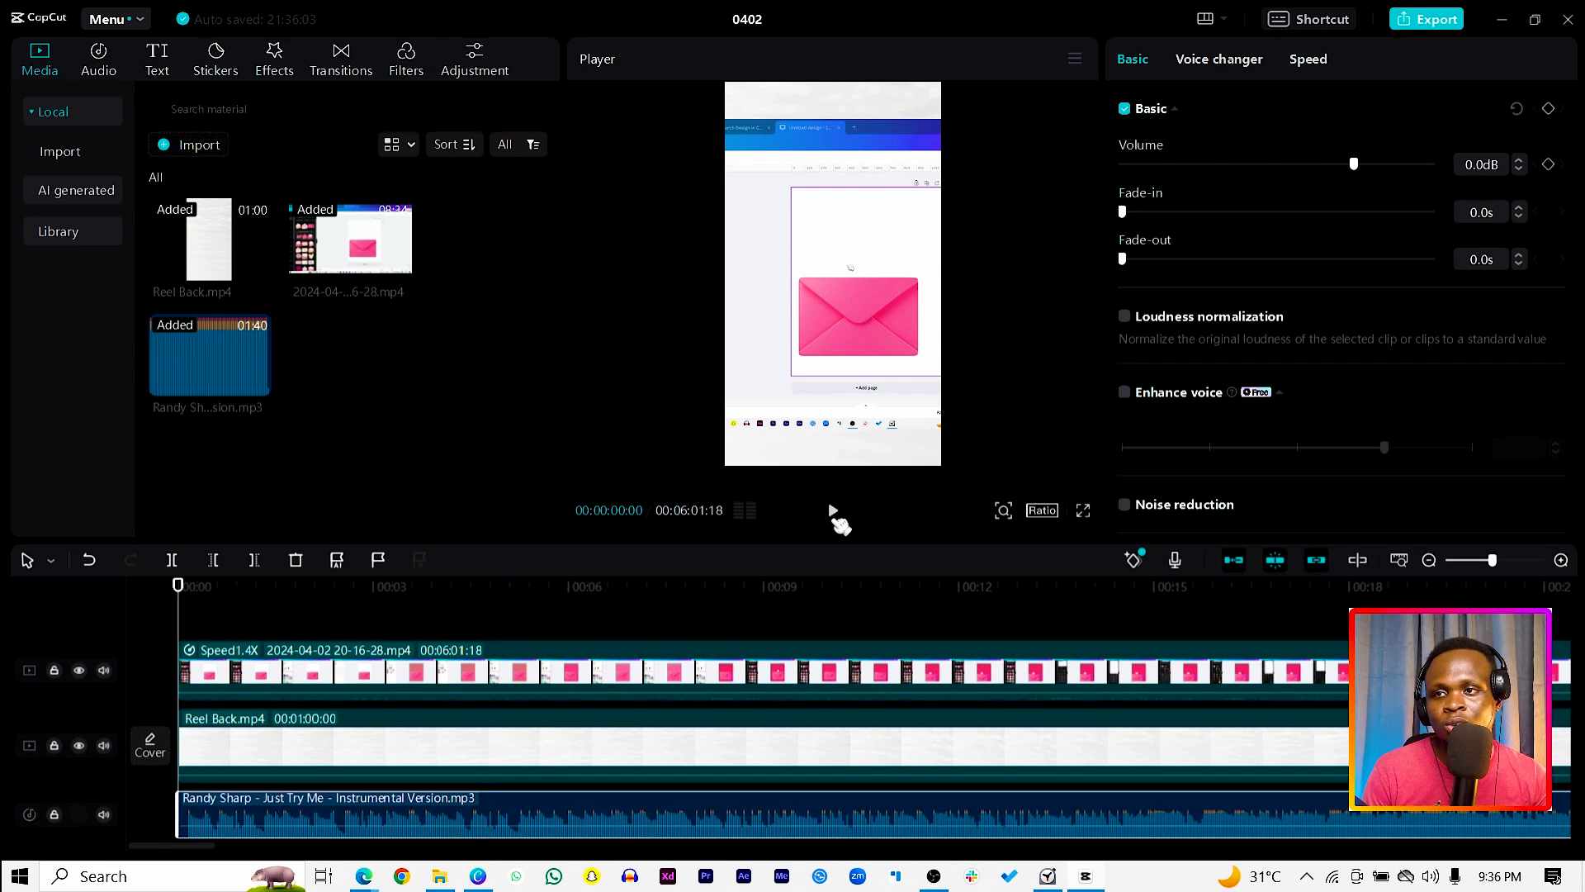
Step: Play the reel with its new music from the start to about 15 seconds, and return to about 13 seconds
{"action": "left_click", "coordinate": [833, 511]}
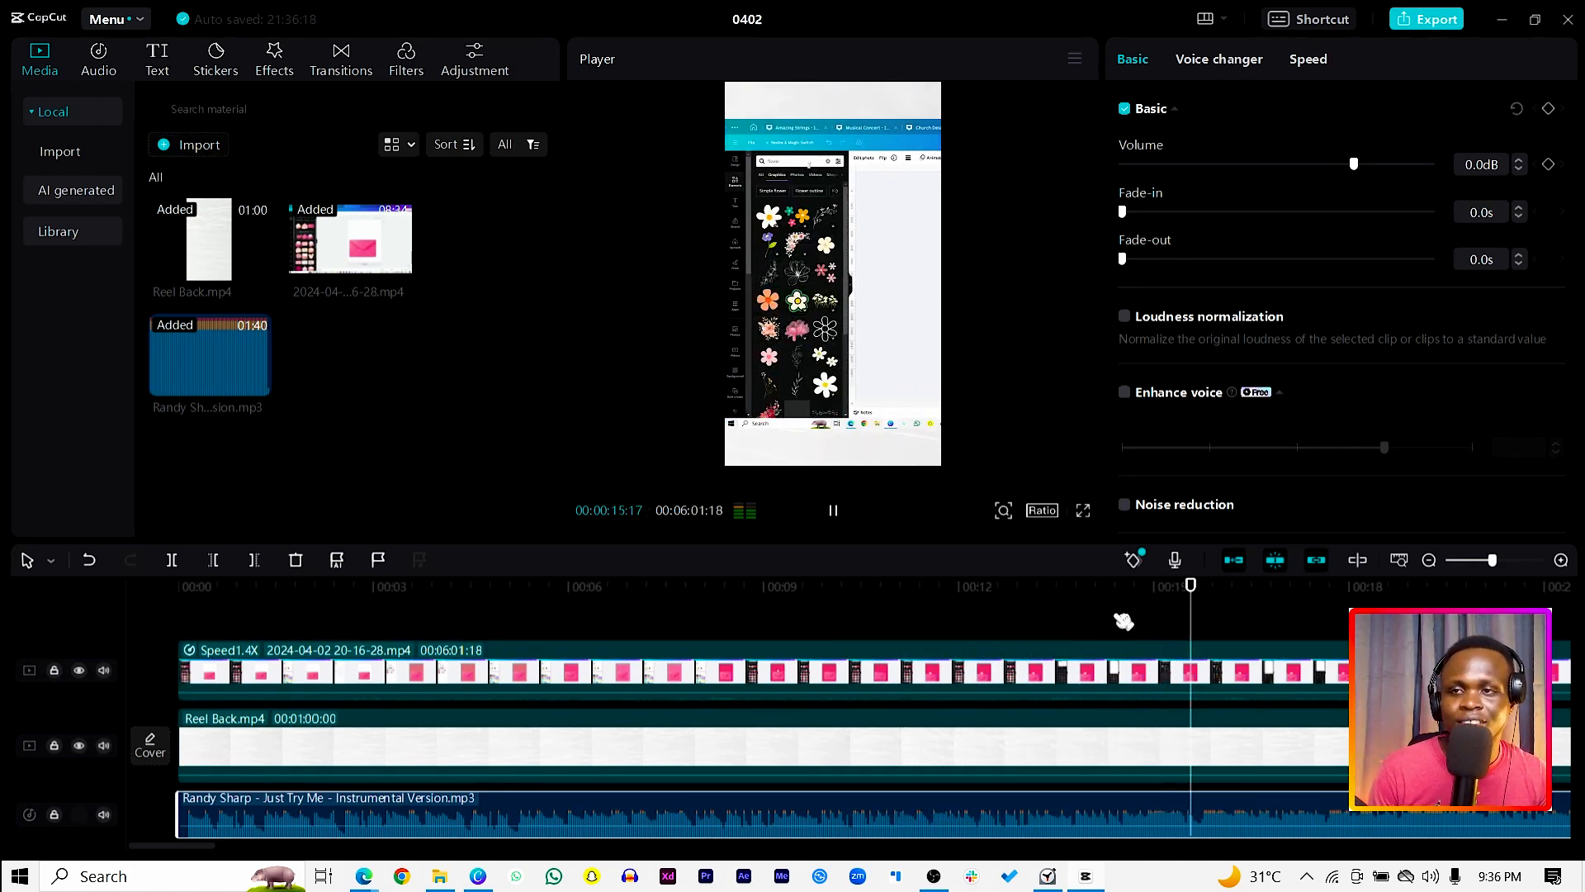
{"action": "key", "text": "space"}
{"action": "left_click_drag", "start_coordinate": [1201, 592], "coordinate": [1005, 643]}
Step: Split the screen recording clip at 00:00:13:17 and again at 00:00:20:03
{"action": "left_click", "coordinate": [790, 658]}
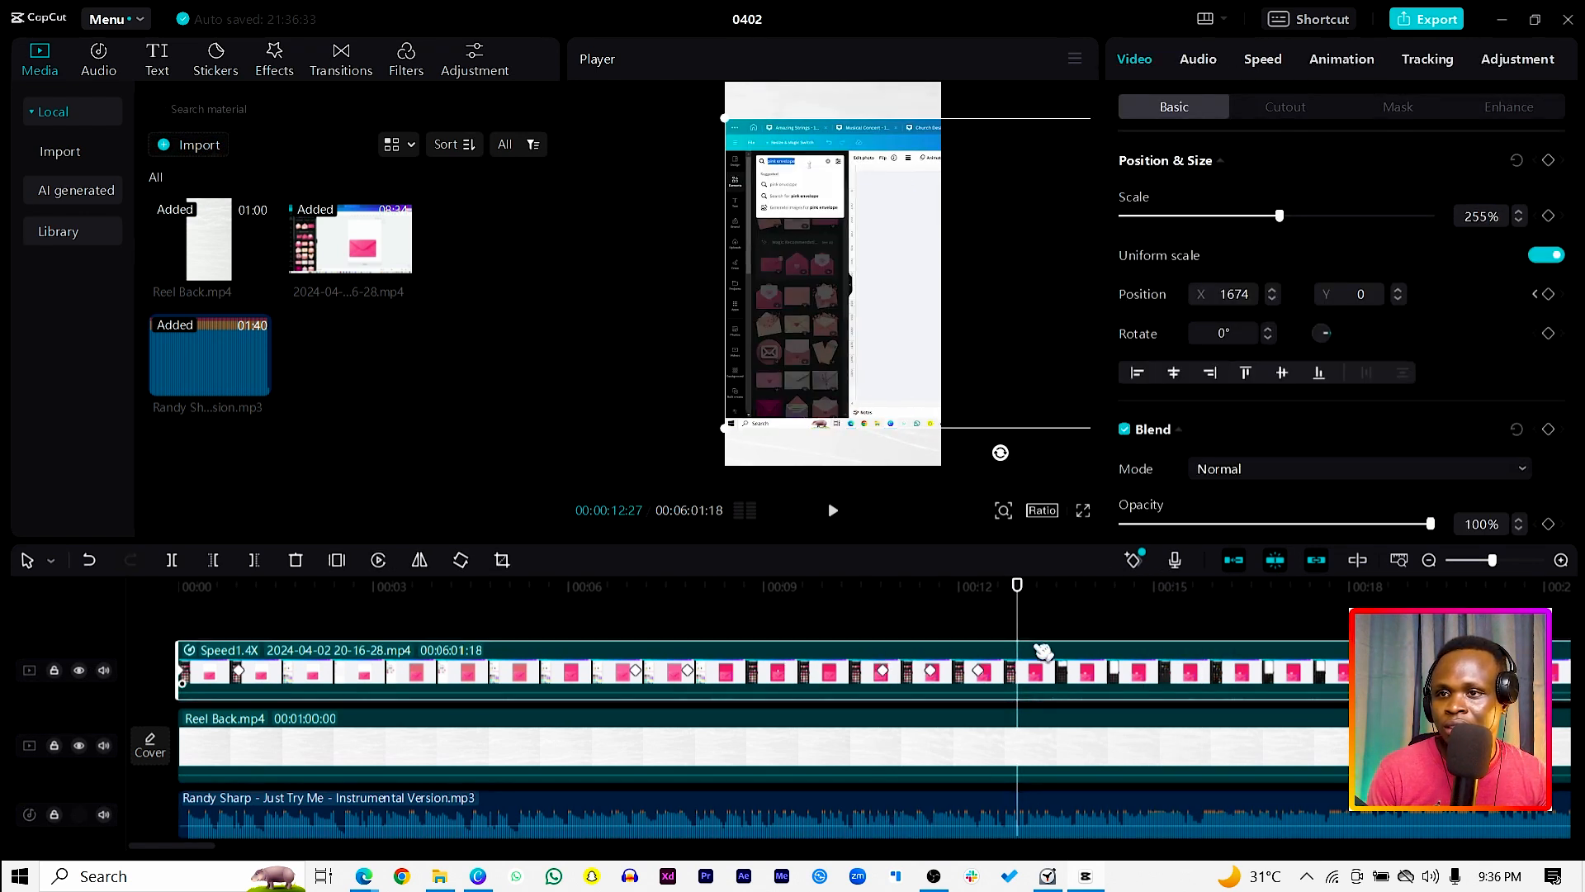
{"action": "left_click_drag", "start_coordinate": [1084, 589], "coordinate": [1070, 711]}
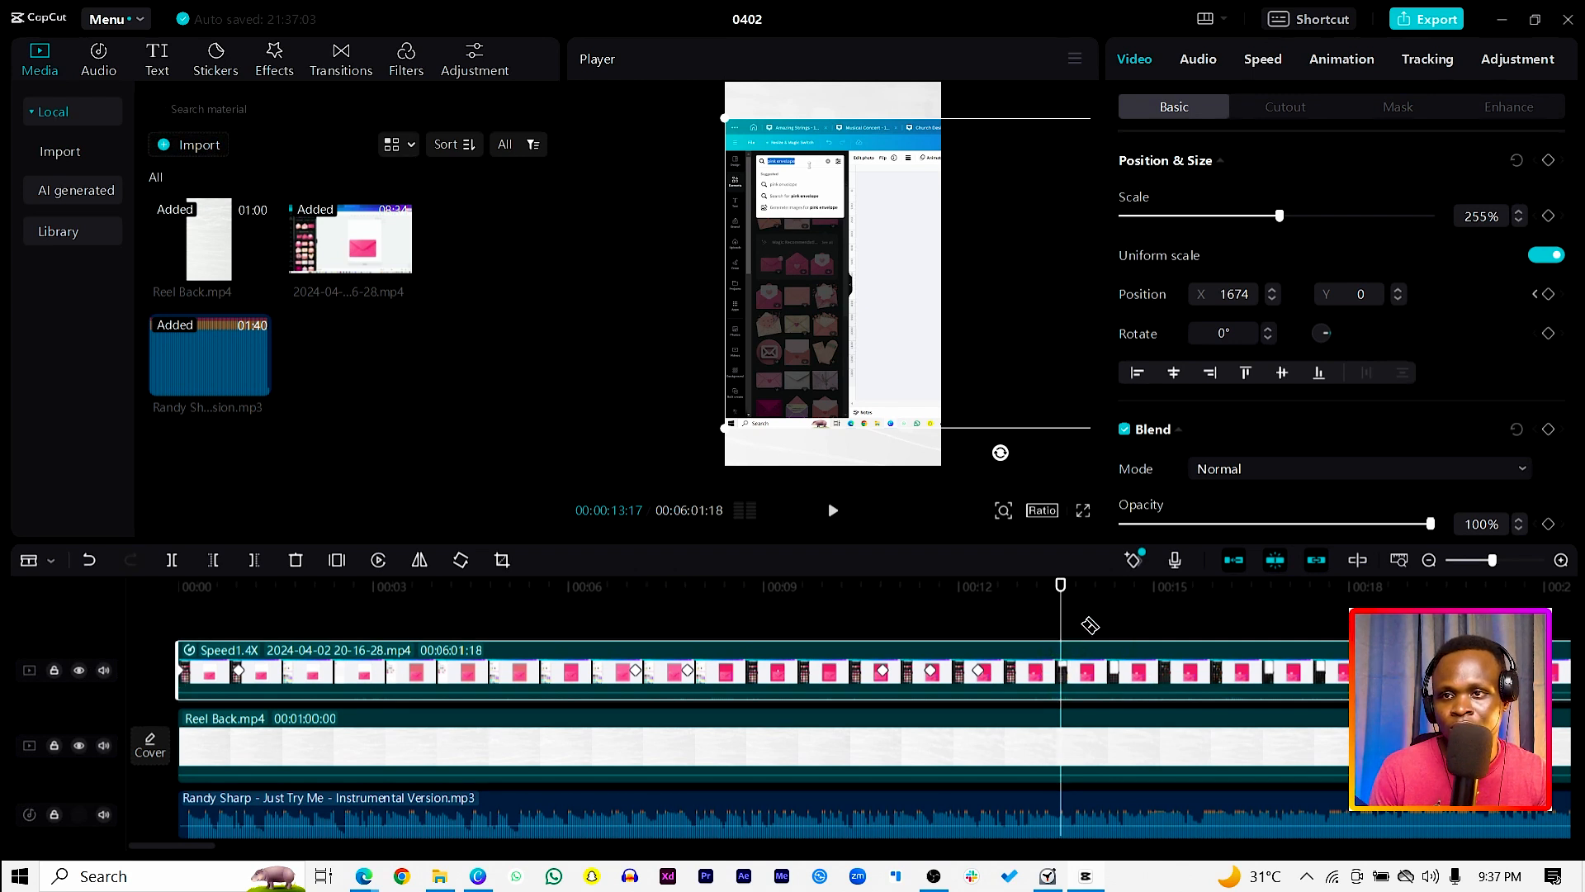
{"action": "key", "text": "ctrl+b"}
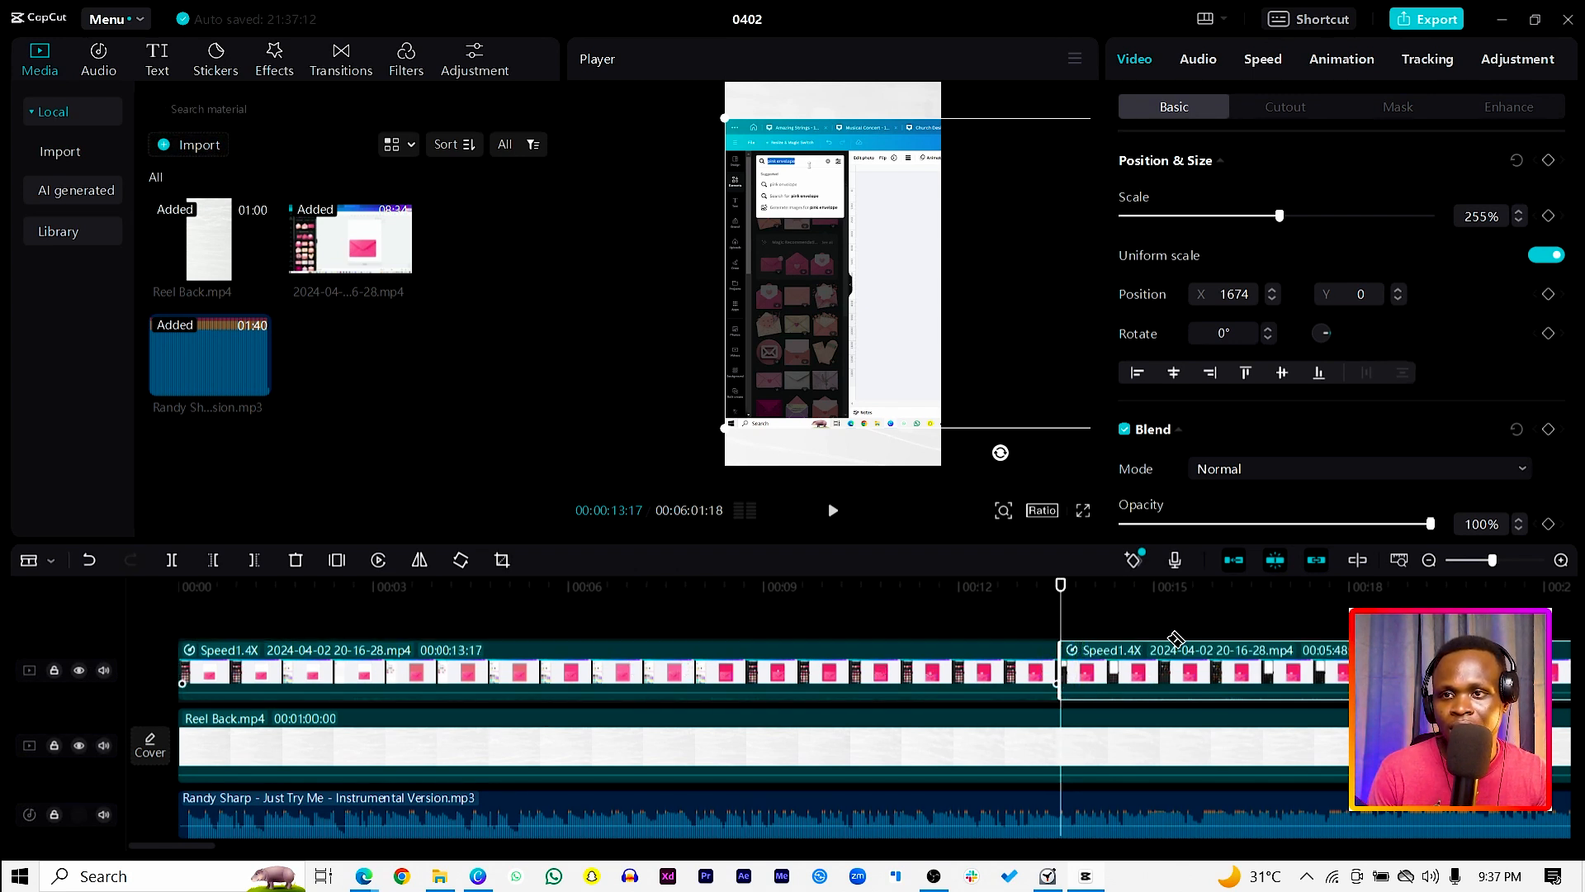
{"action": "left_click_drag", "start_coordinate": [1069, 583], "coordinate": [1486, 585]}
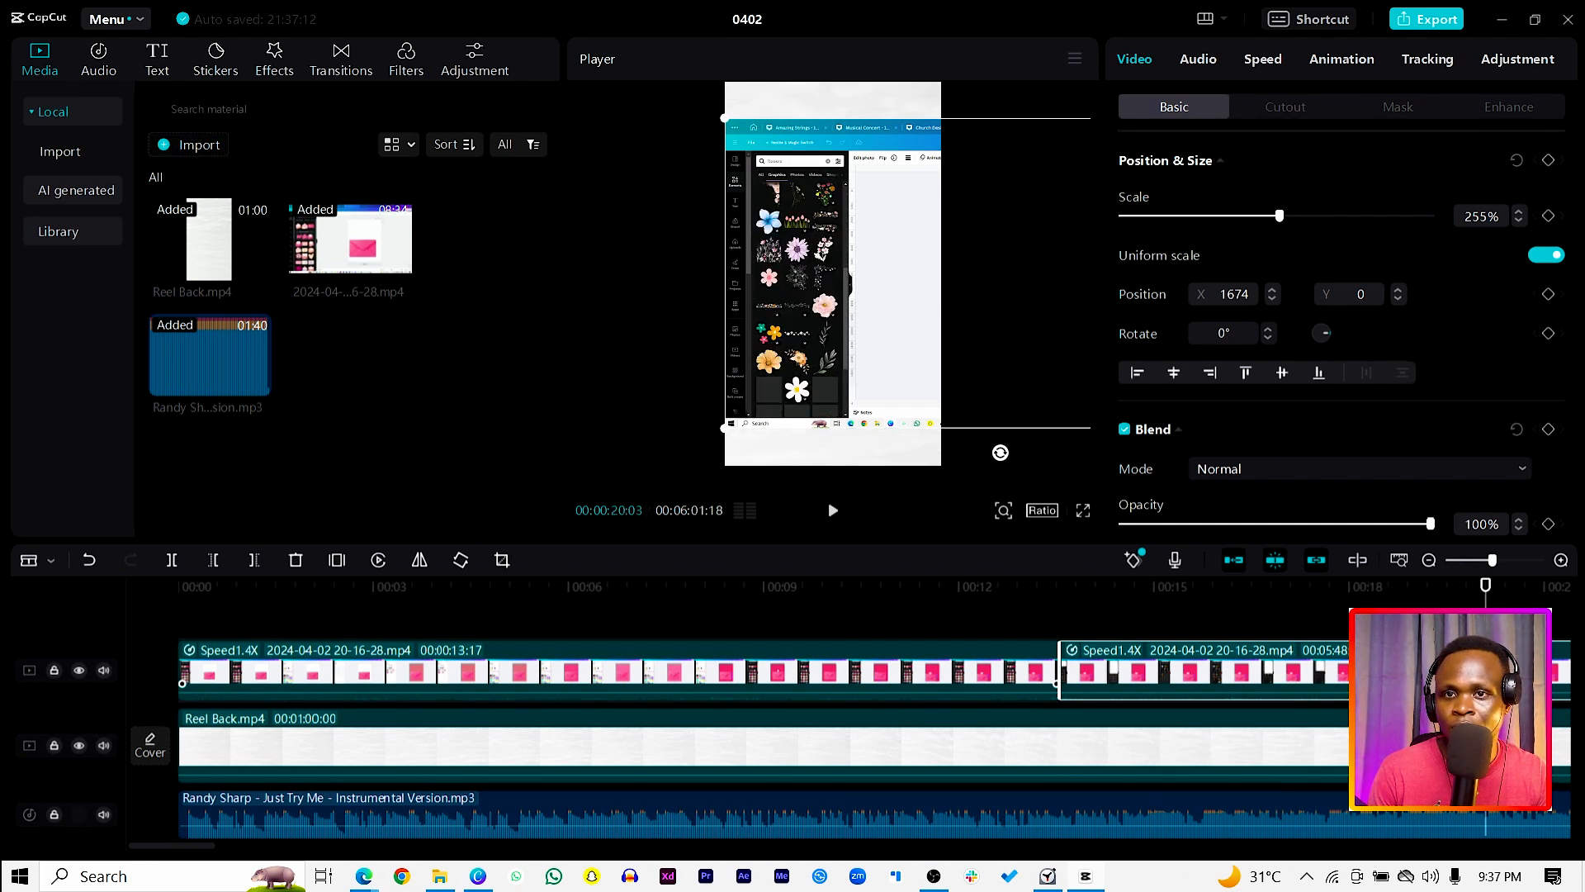
{"action": "key", "text": "ctrl+b"}
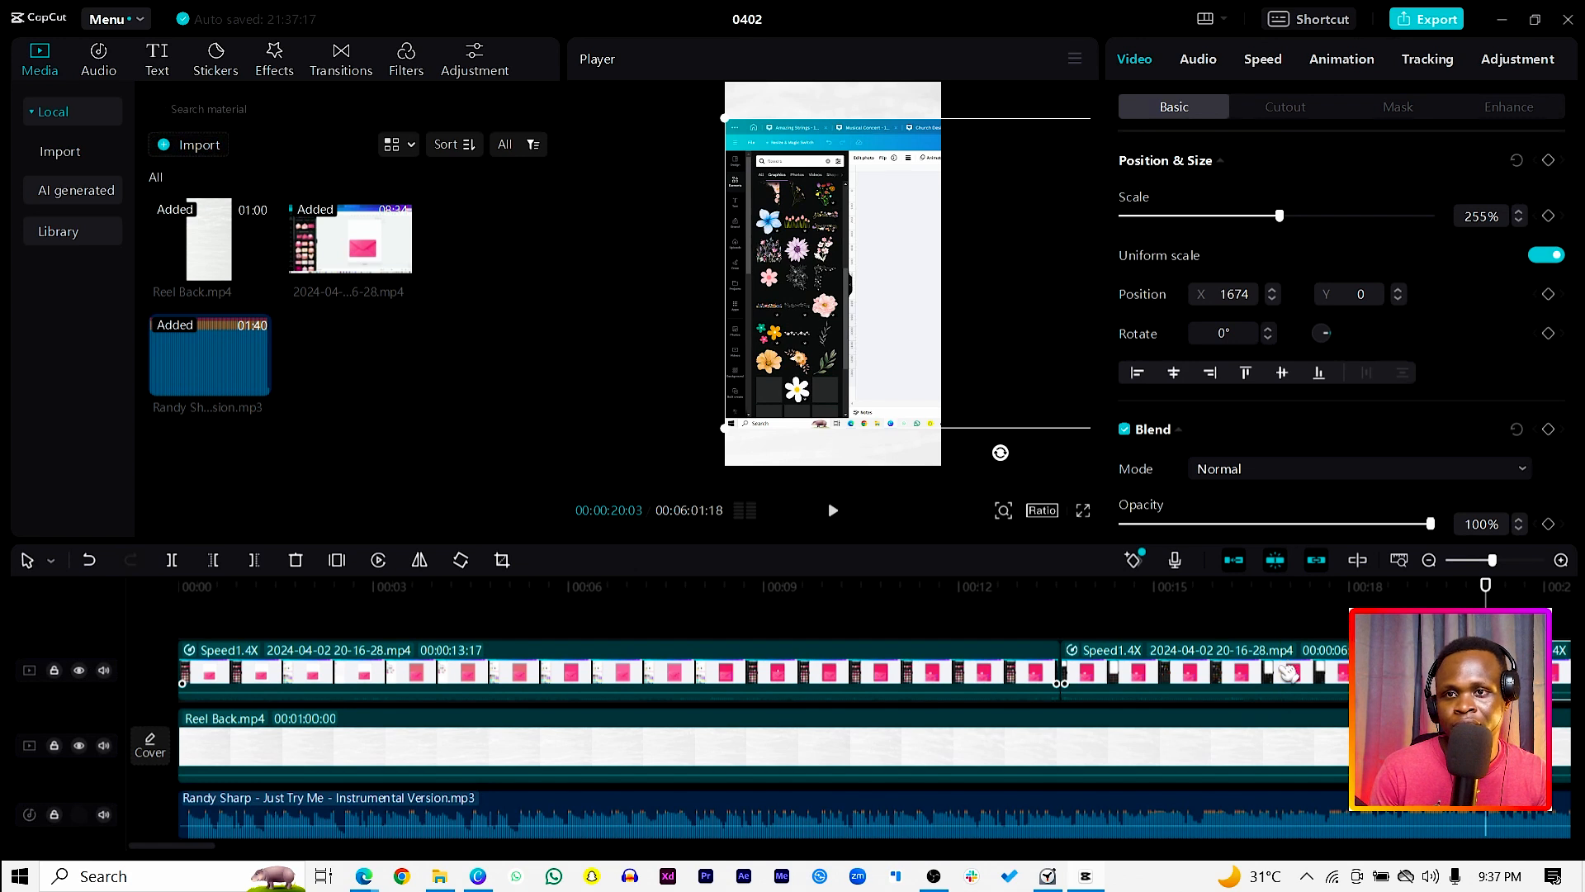
Step: Speed up the segment between the two splits to 5.0x, and move the following clip up against its end
{"action": "left_click", "coordinate": [1288, 673]}
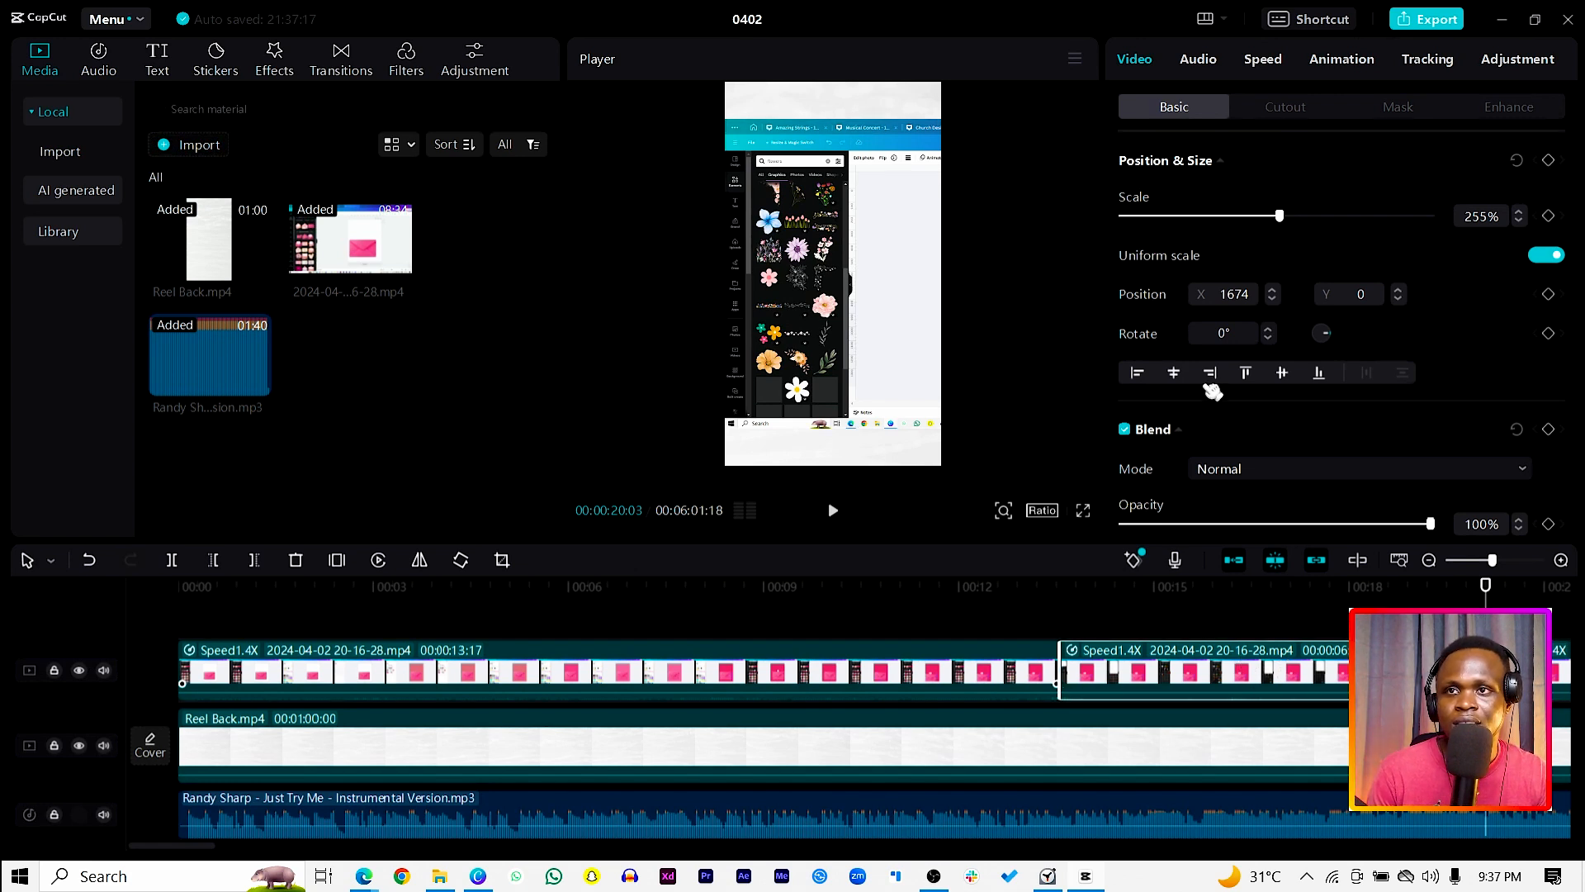
{"action": "left_click", "coordinate": [1263, 61]}
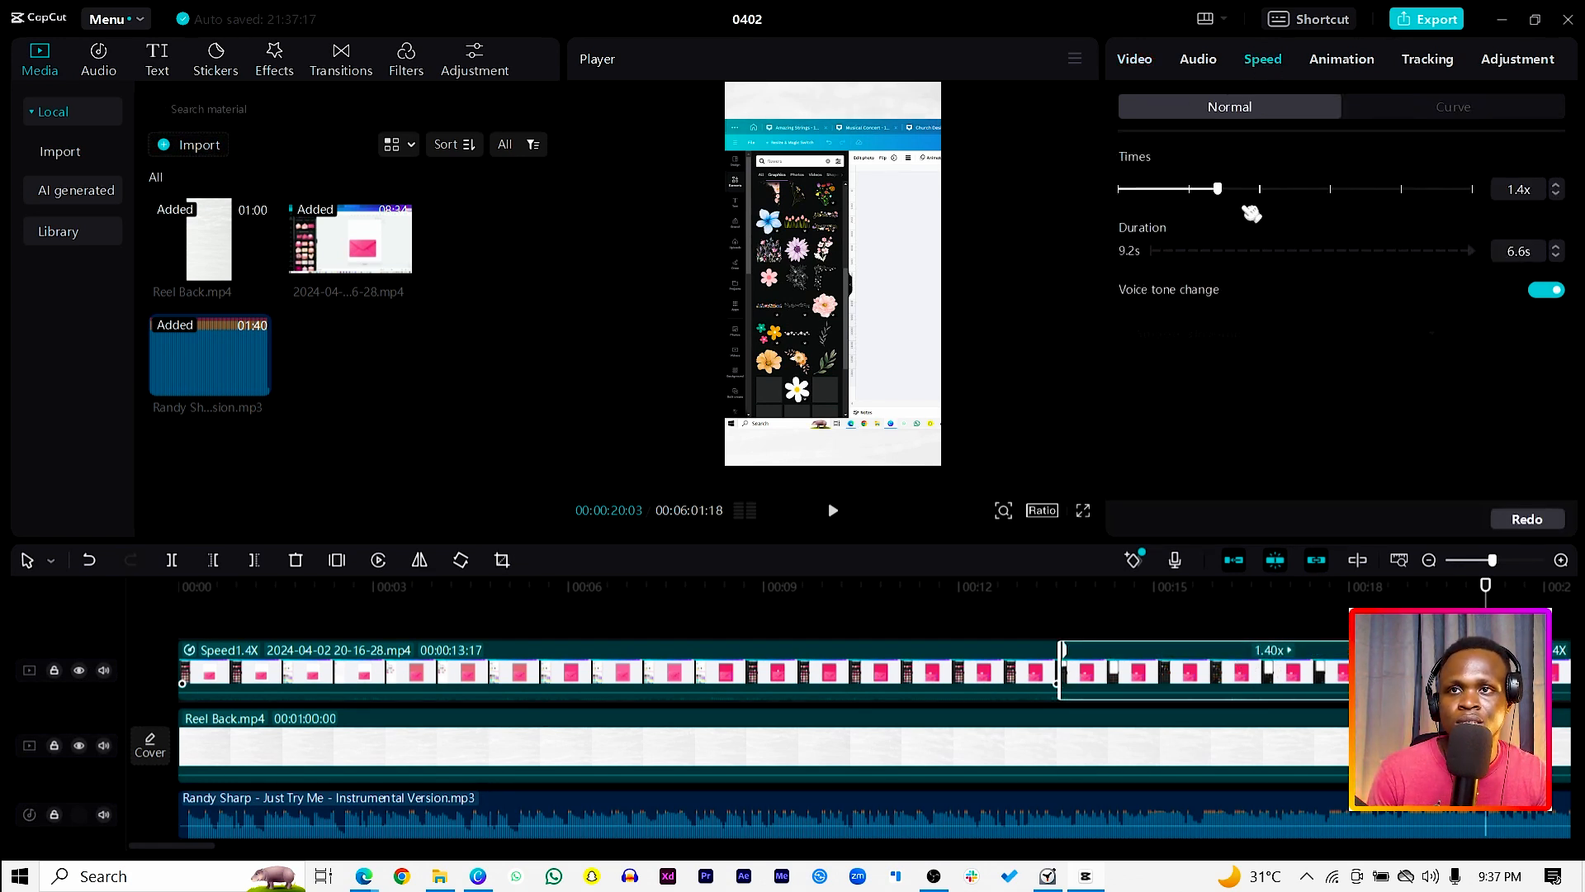
{"action": "left_click_drag", "start_coordinate": [1314, 208], "coordinate": [1339, 211]}
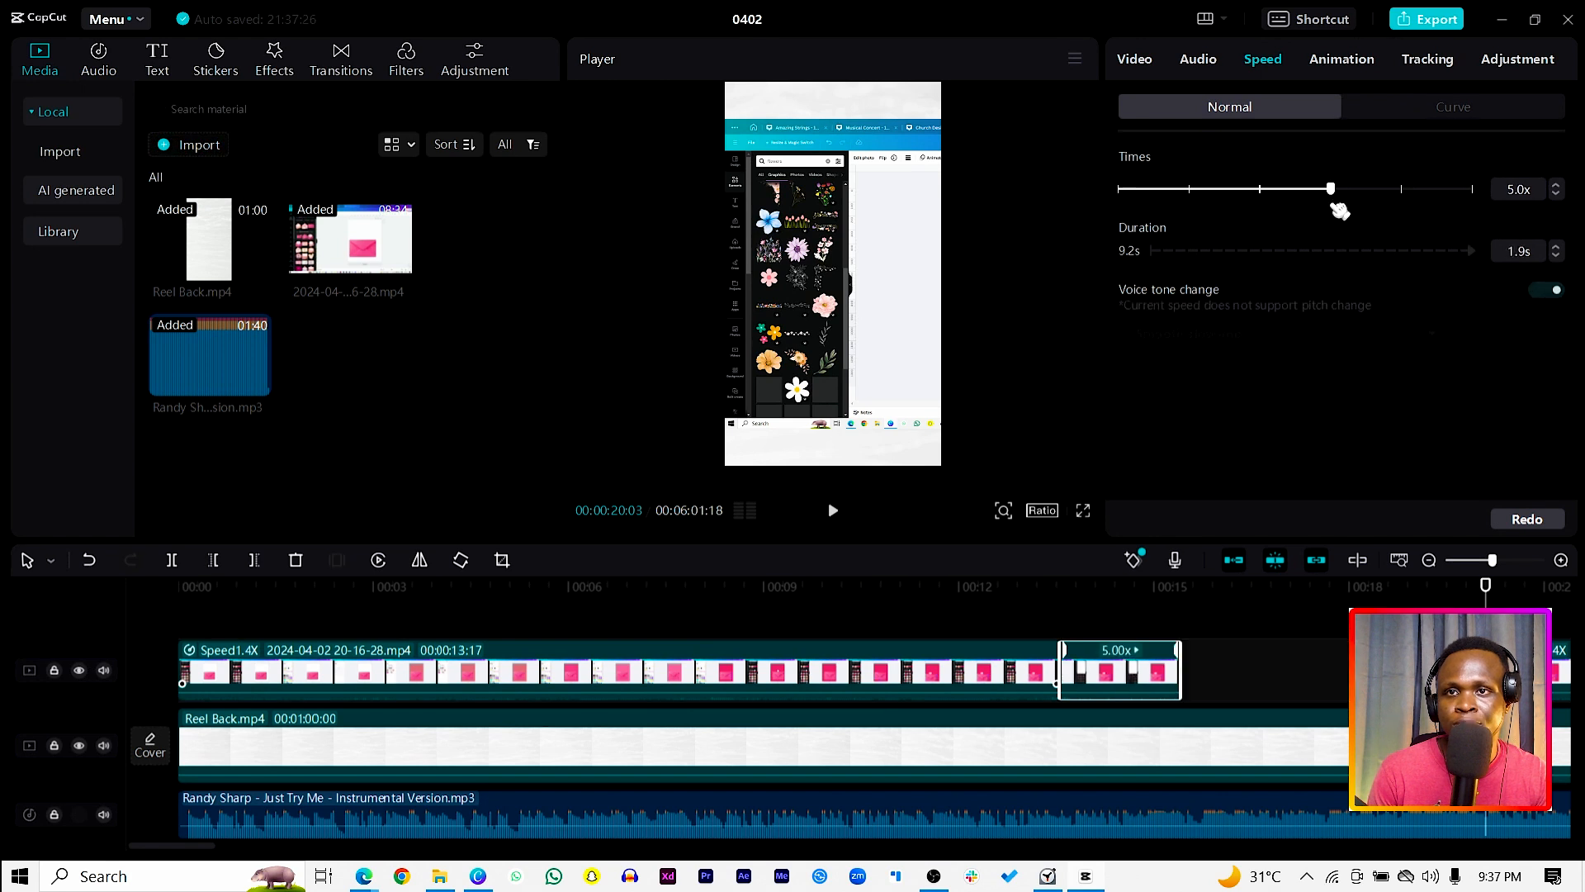
{"action": "left_click_drag", "start_coordinate": [1563, 672], "coordinate": [1239, 656]}
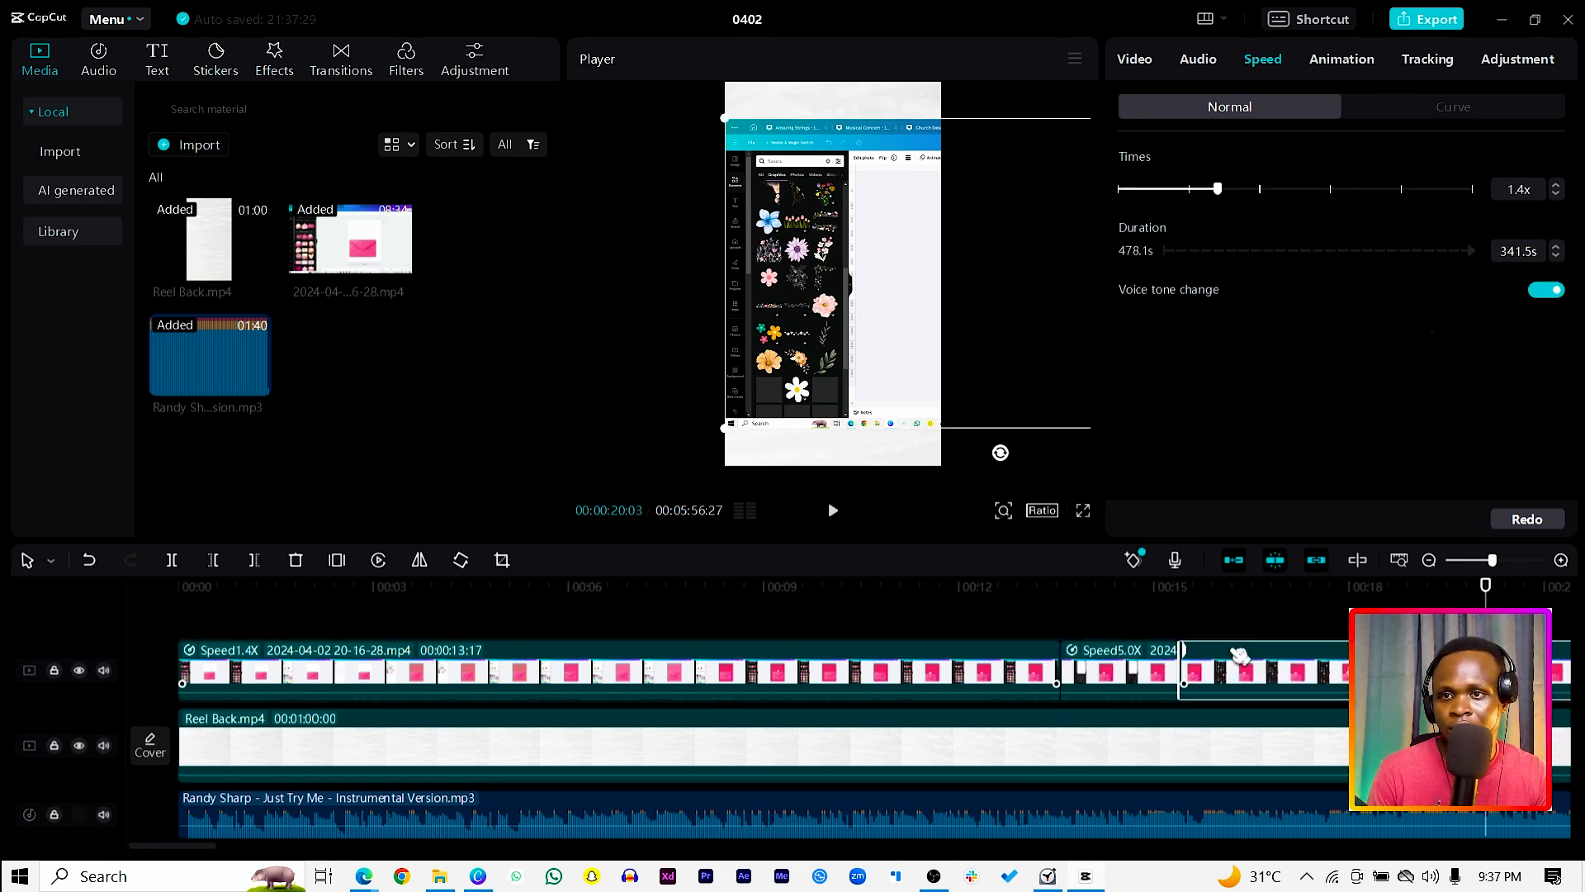
Step: Play back the reel across the 5.0x segment and into the clip that follows it
{"action": "left_click", "coordinate": [1000, 592]}
{"action": "key", "text": "space"}
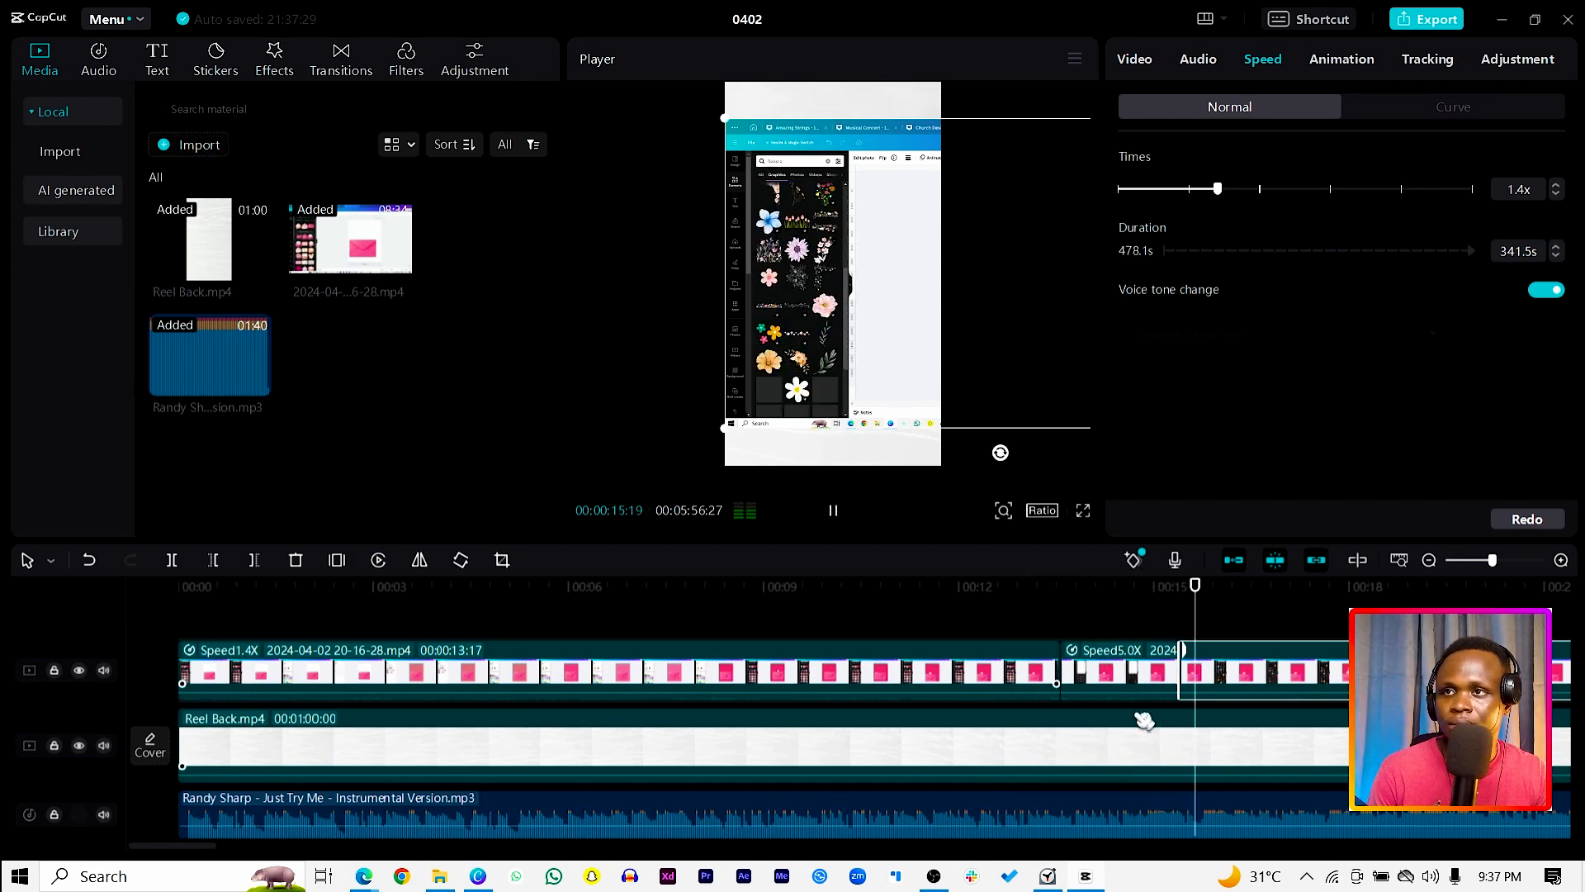
{"action": "key", "text": "space"}
{"action": "left_click", "coordinate": [1168, 669]}
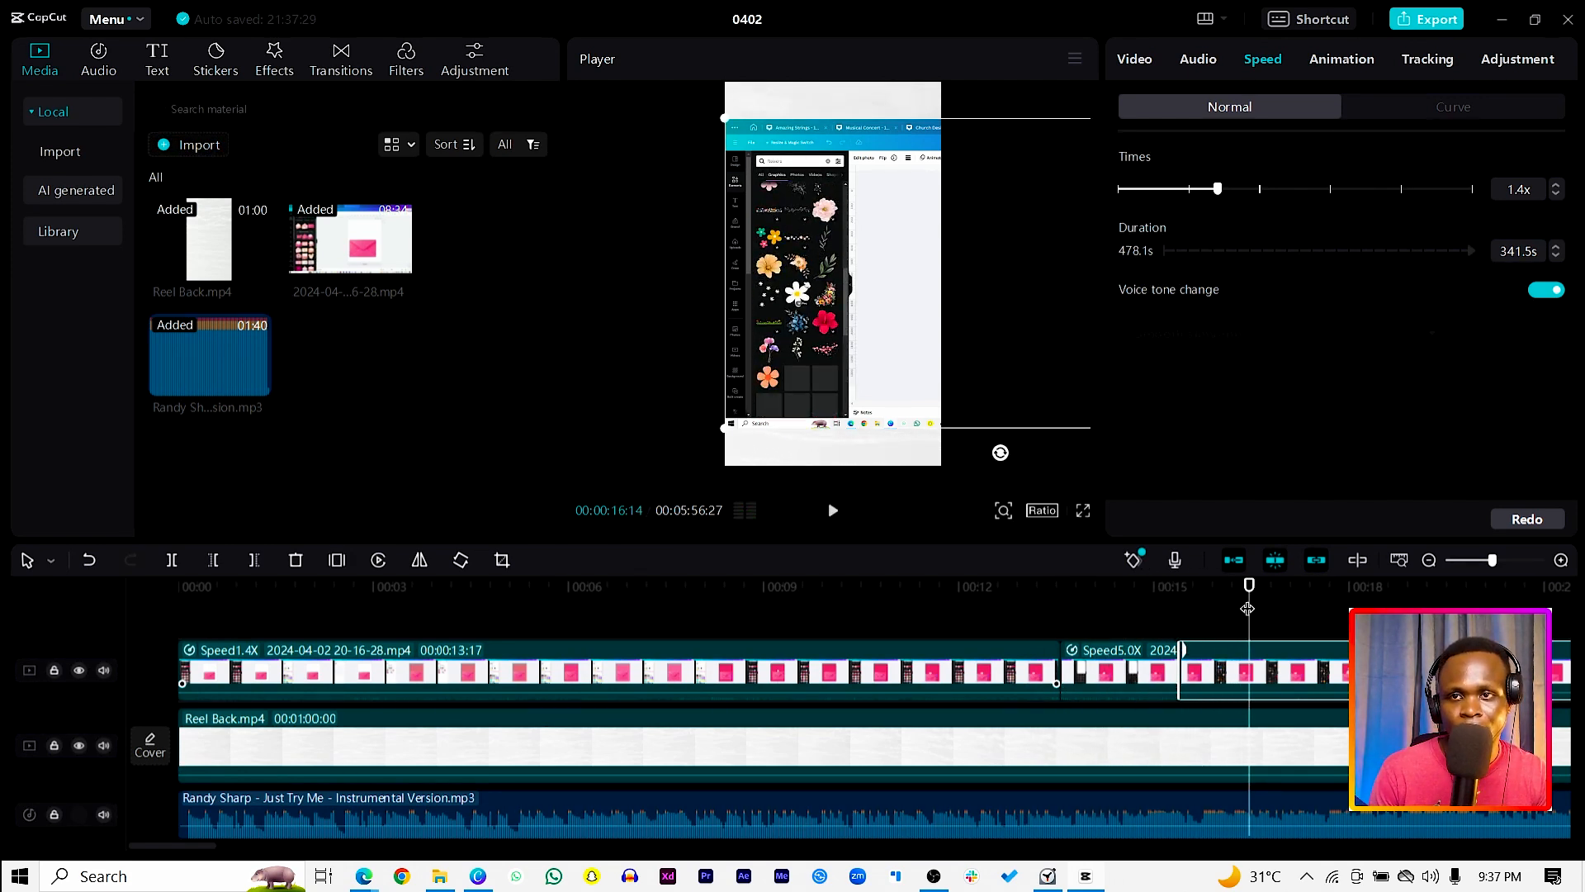
Step: Split the recording at 00:00:30:03, and undo the extra split made just before it
{"action": "left_click_drag", "start_coordinate": [1251, 586], "coordinate": [1501, 605]}
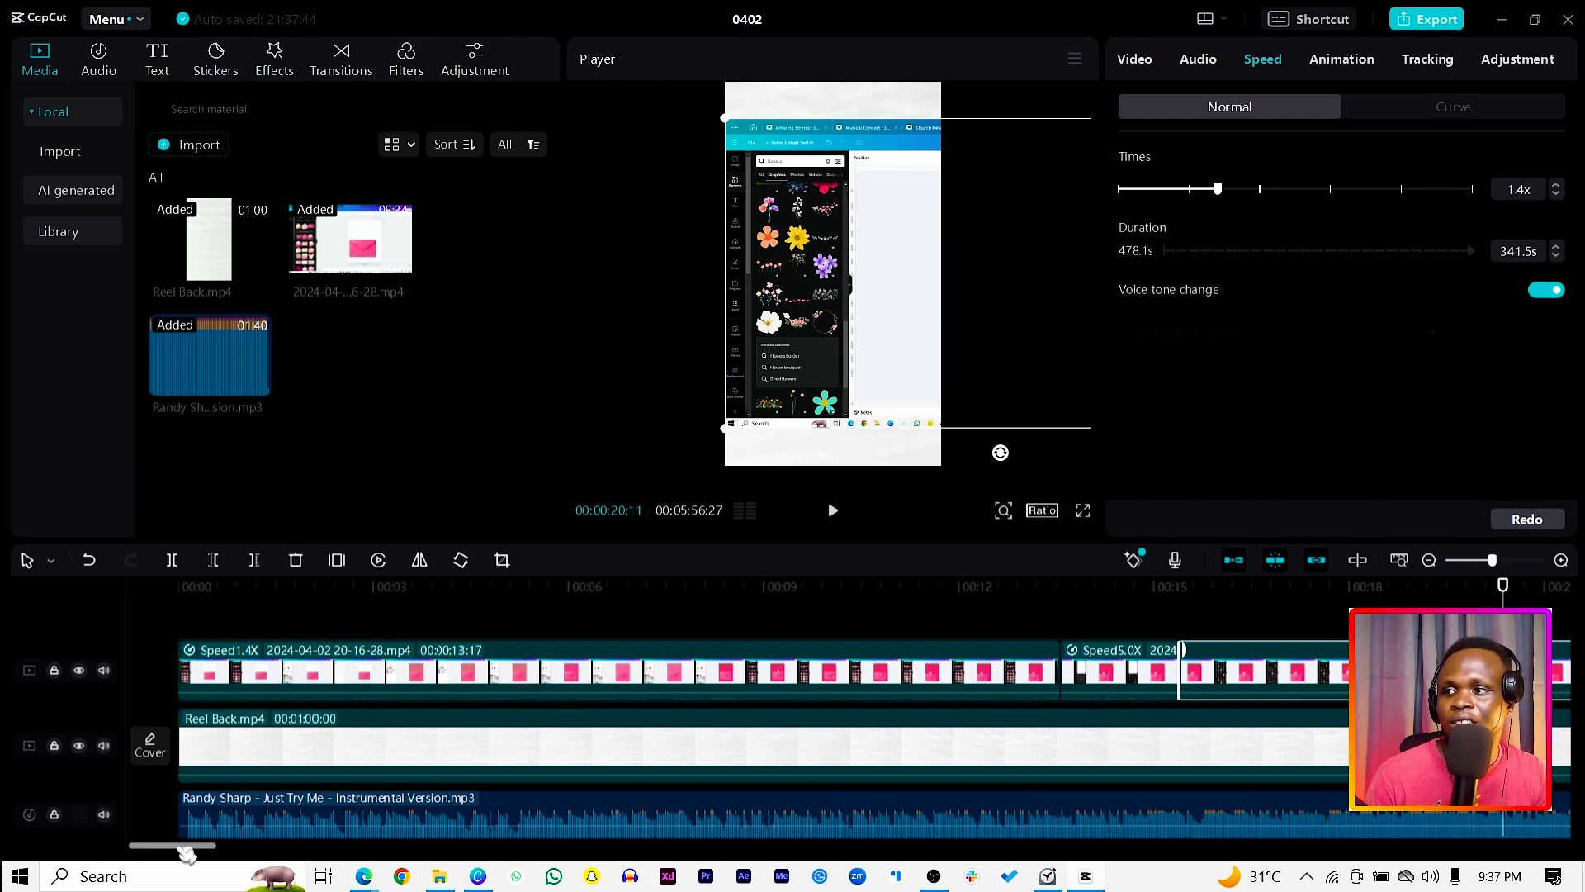
{"action": "left_click_drag", "start_coordinate": [187, 853], "coordinate": [240, 850]}
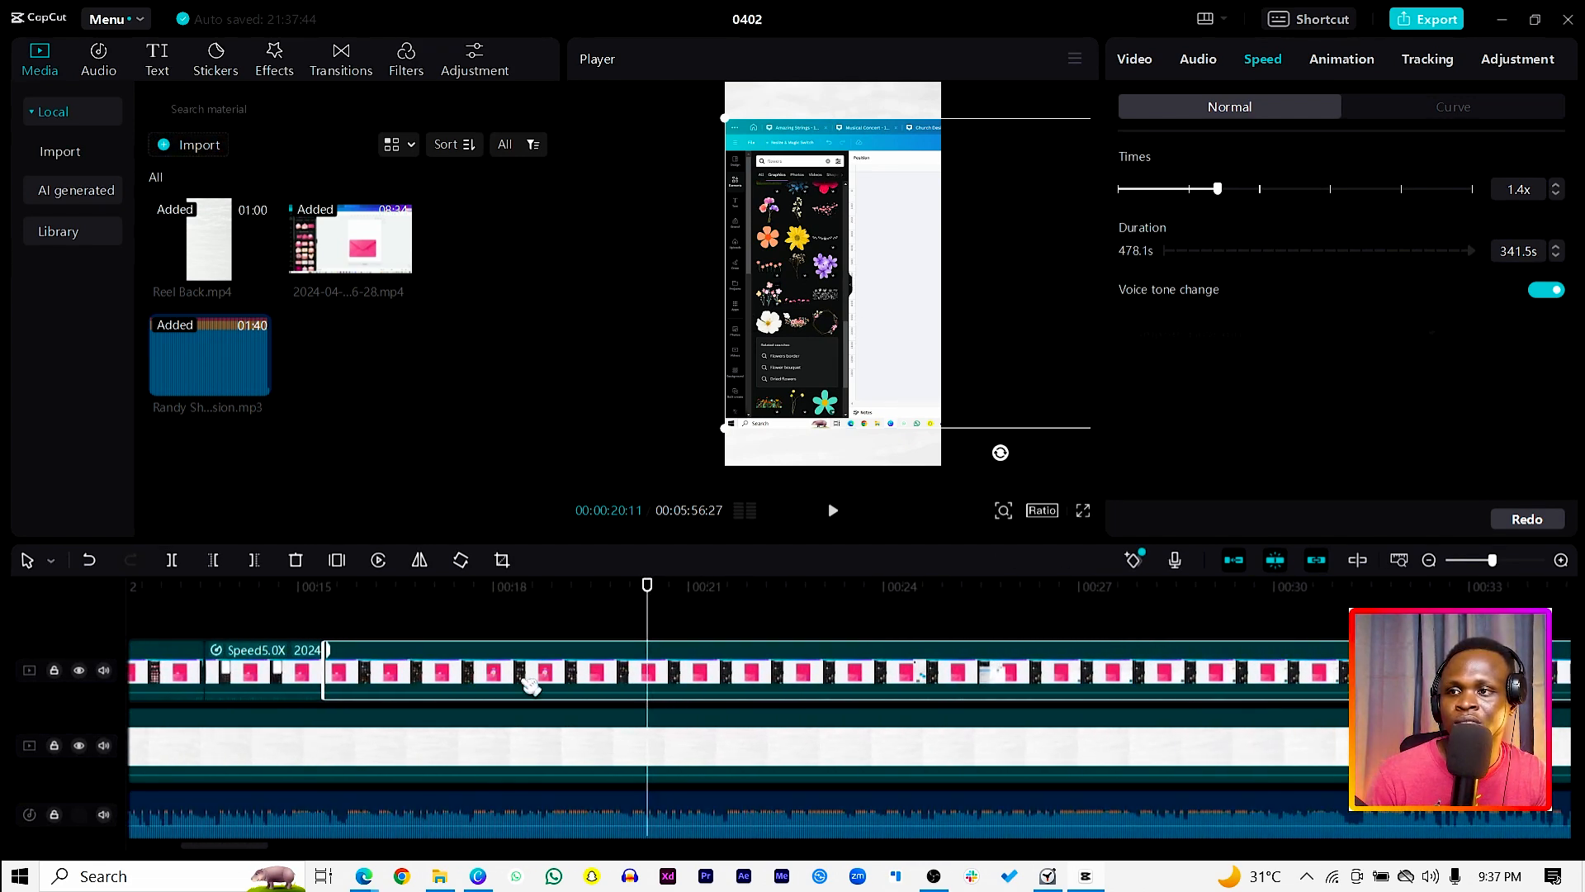
{"action": "left_click_drag", "start_coordinate": [648, 586], "coordinate": [1279, 638]}
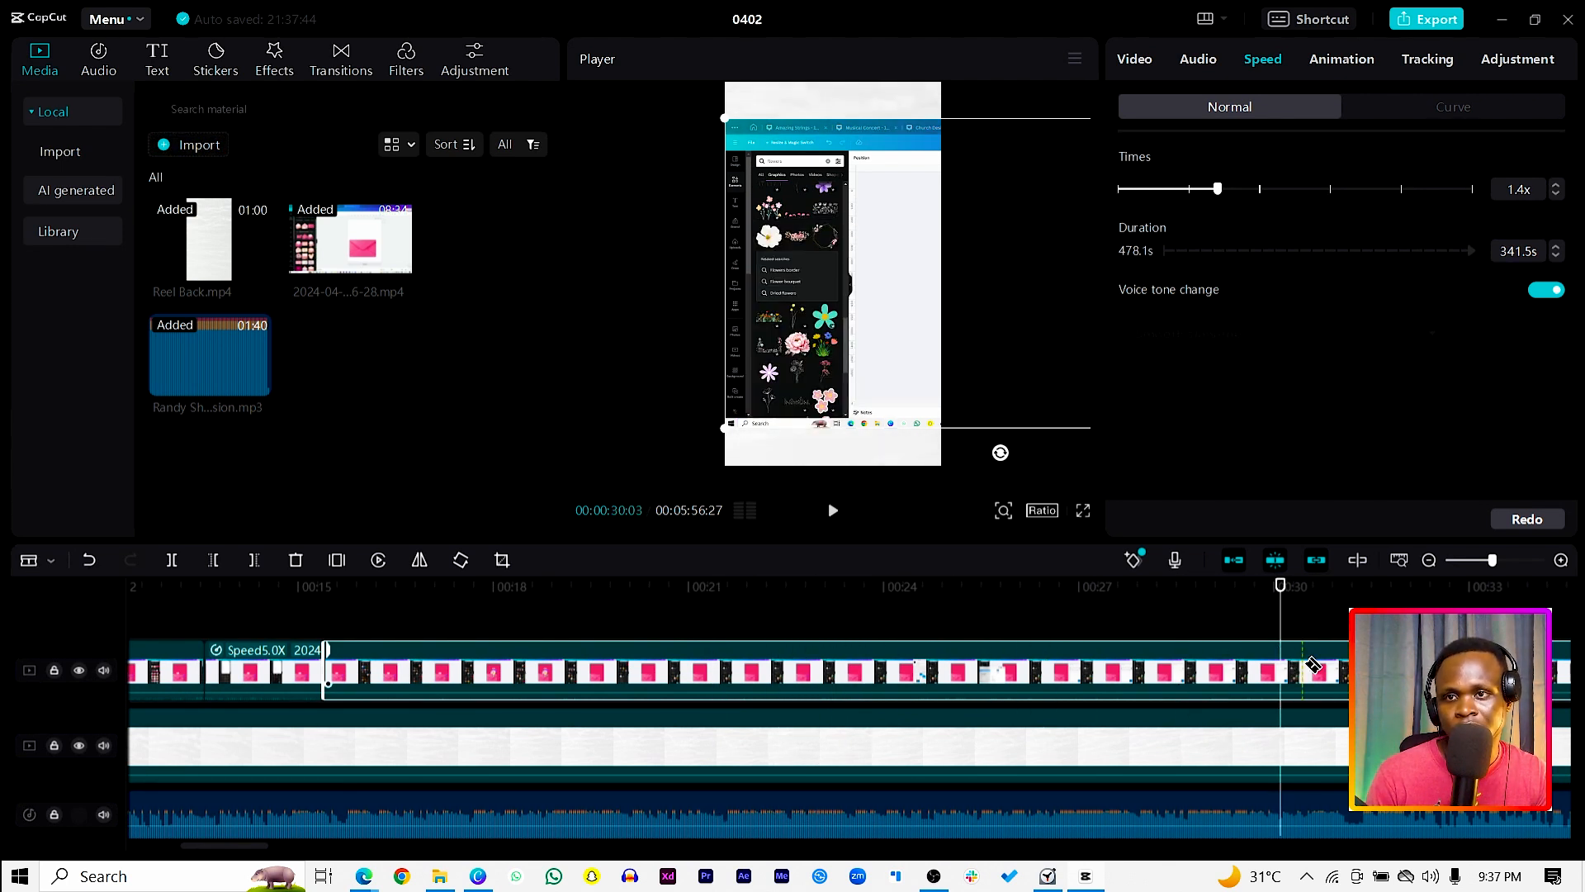
{"action": "left_click", "coordinate": [1280, 667]}
{"action": "left_click", "coordinate": [1170, 660]}
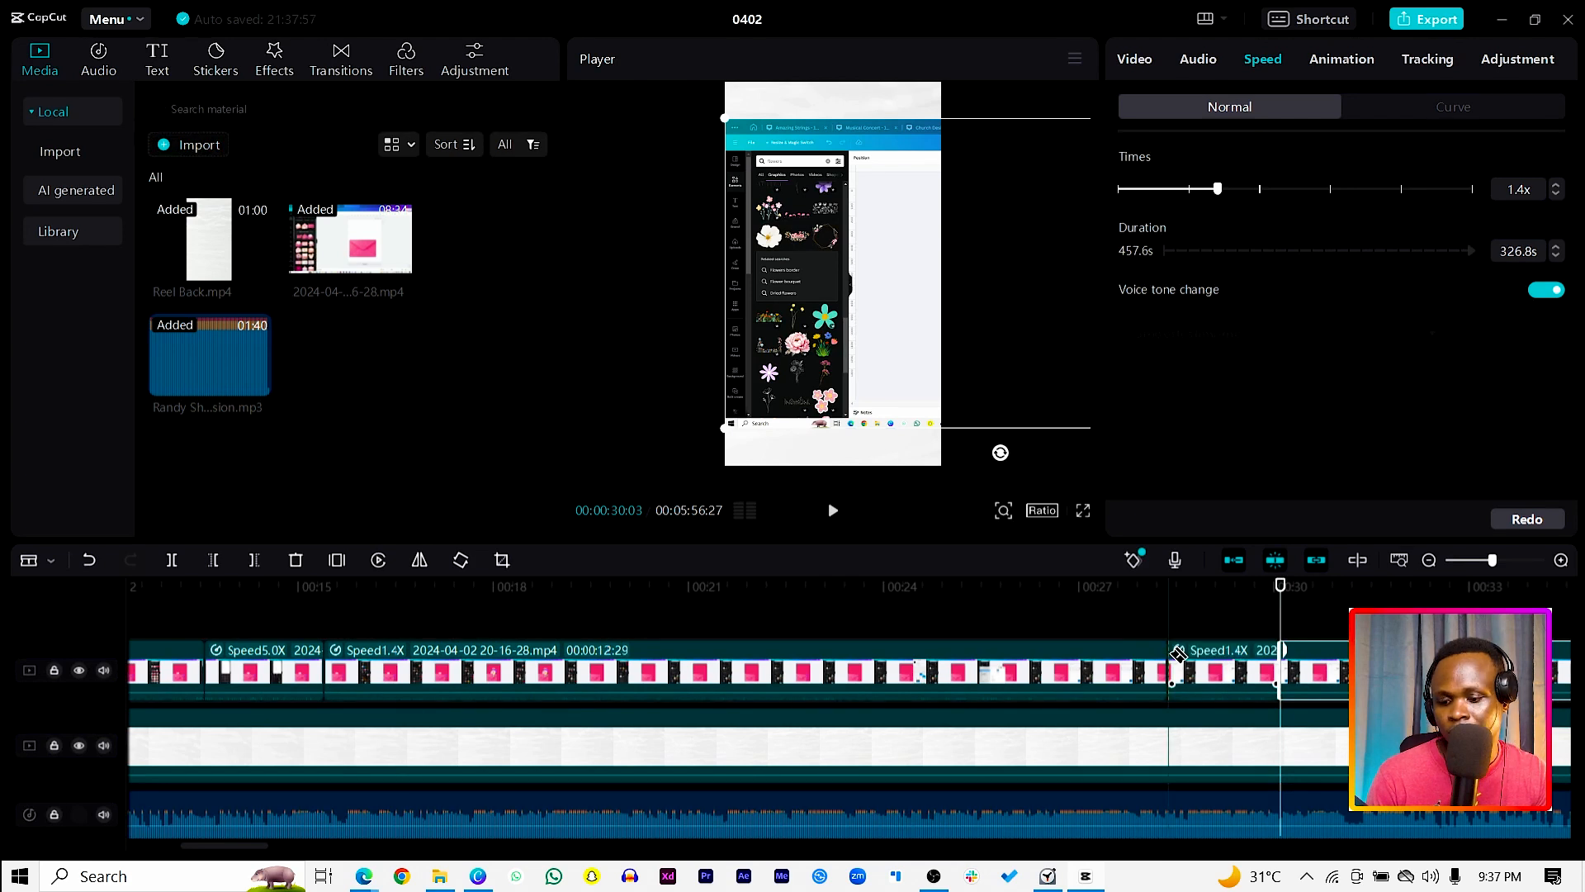
{"action": "key", "text": "ctrl+z"}
Step: Delete the recording segment between the 5.0x part and 00:00:30:03, and move the remaining clip up to close the gap
{"action": "left_click", "coordinate": [1178, 671]}
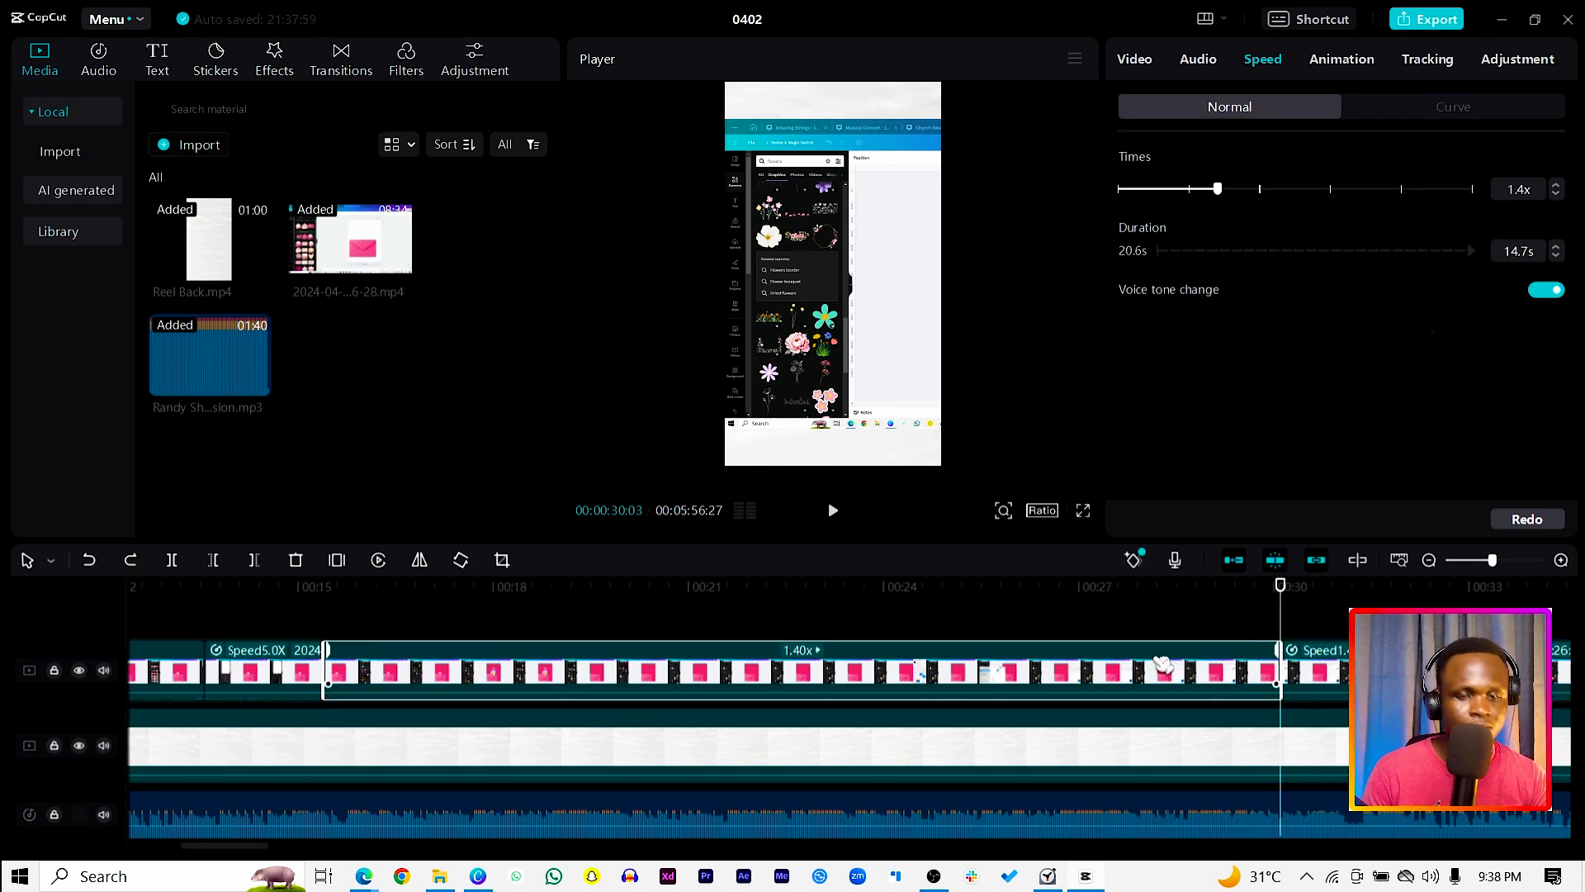
{"action": "key", "text": "Delete"}
{"action": "left_click_drag", "start_coordinate": [1404, 667], "coordinate": [459, 660]}
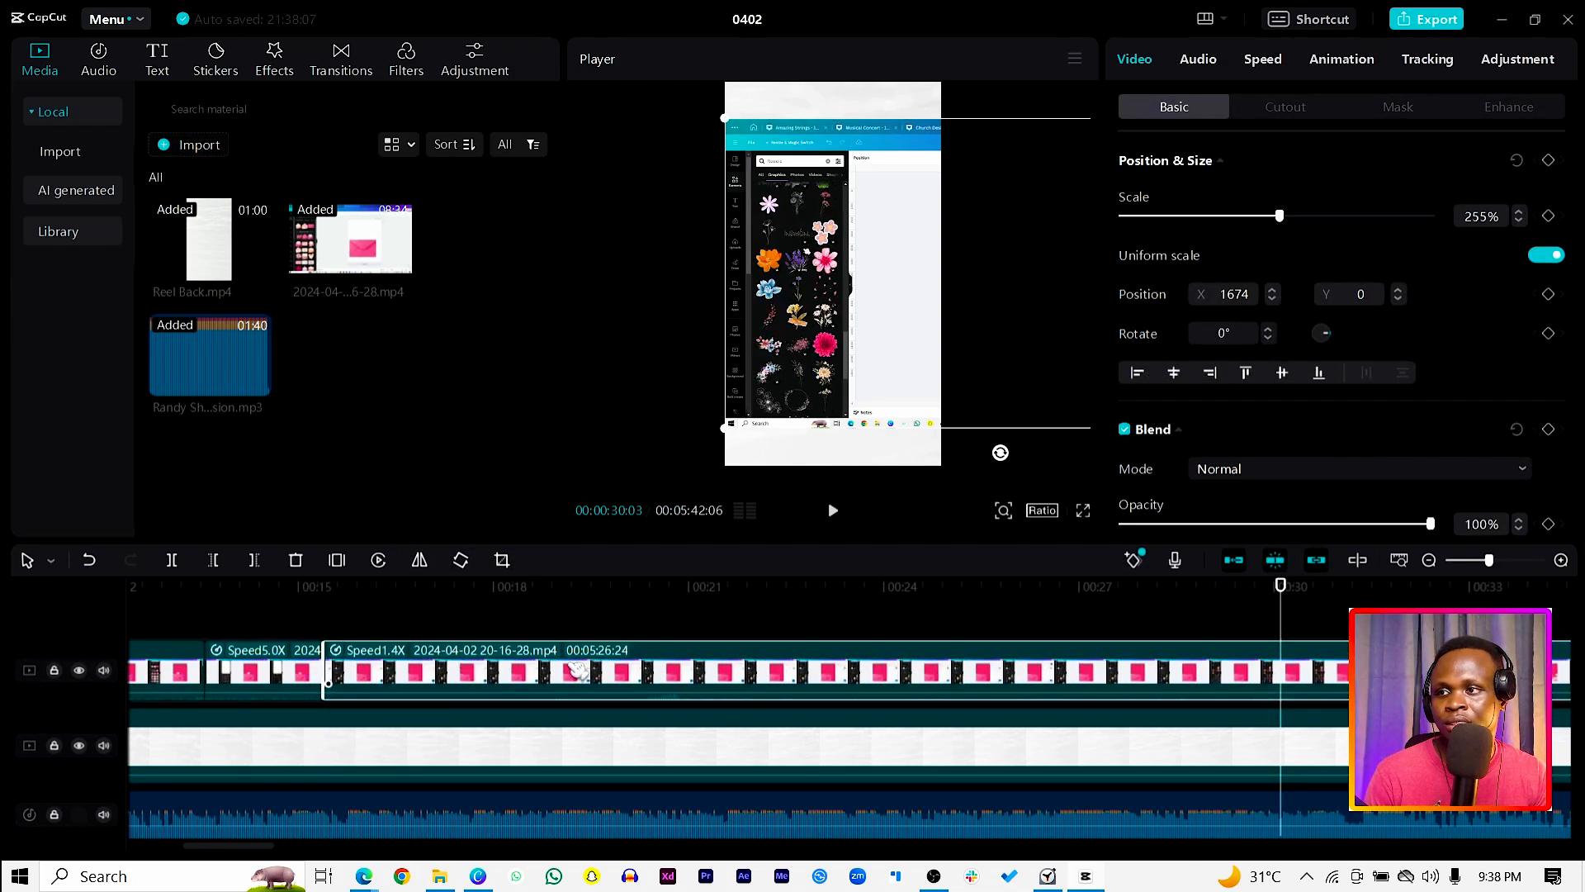
Step: Undo the last clip move, shift the remaining clip slightly later, and switch linkage off and on again
{"action": "key", "text": "ctrl+z"}
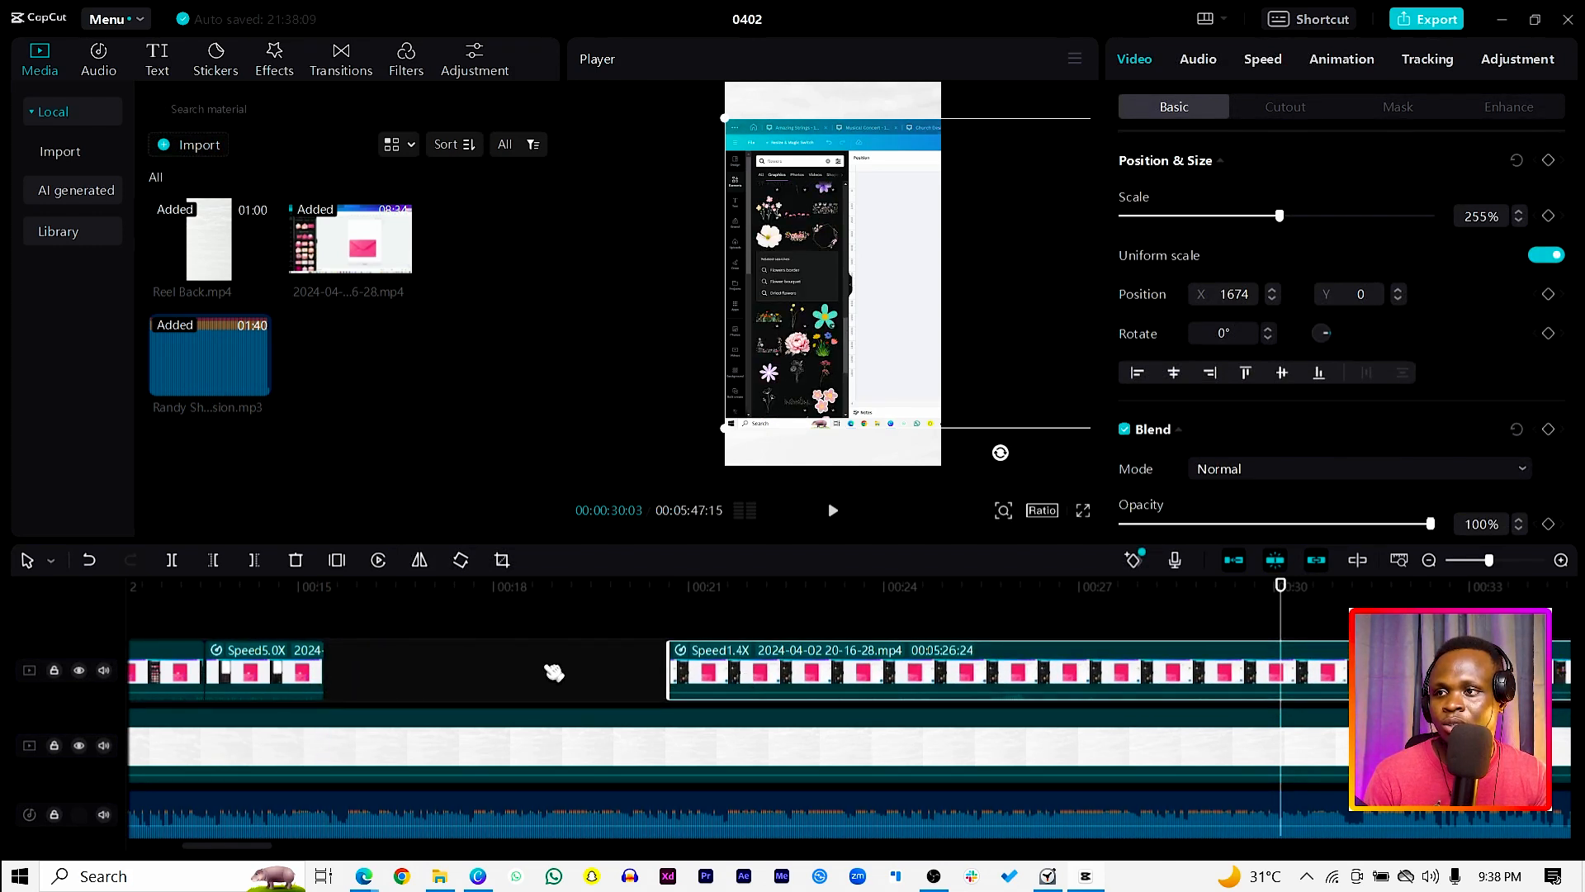
{"action": "left_click_drag", "start_coordinate": [694, 673], "coordinate": [745, 674]}
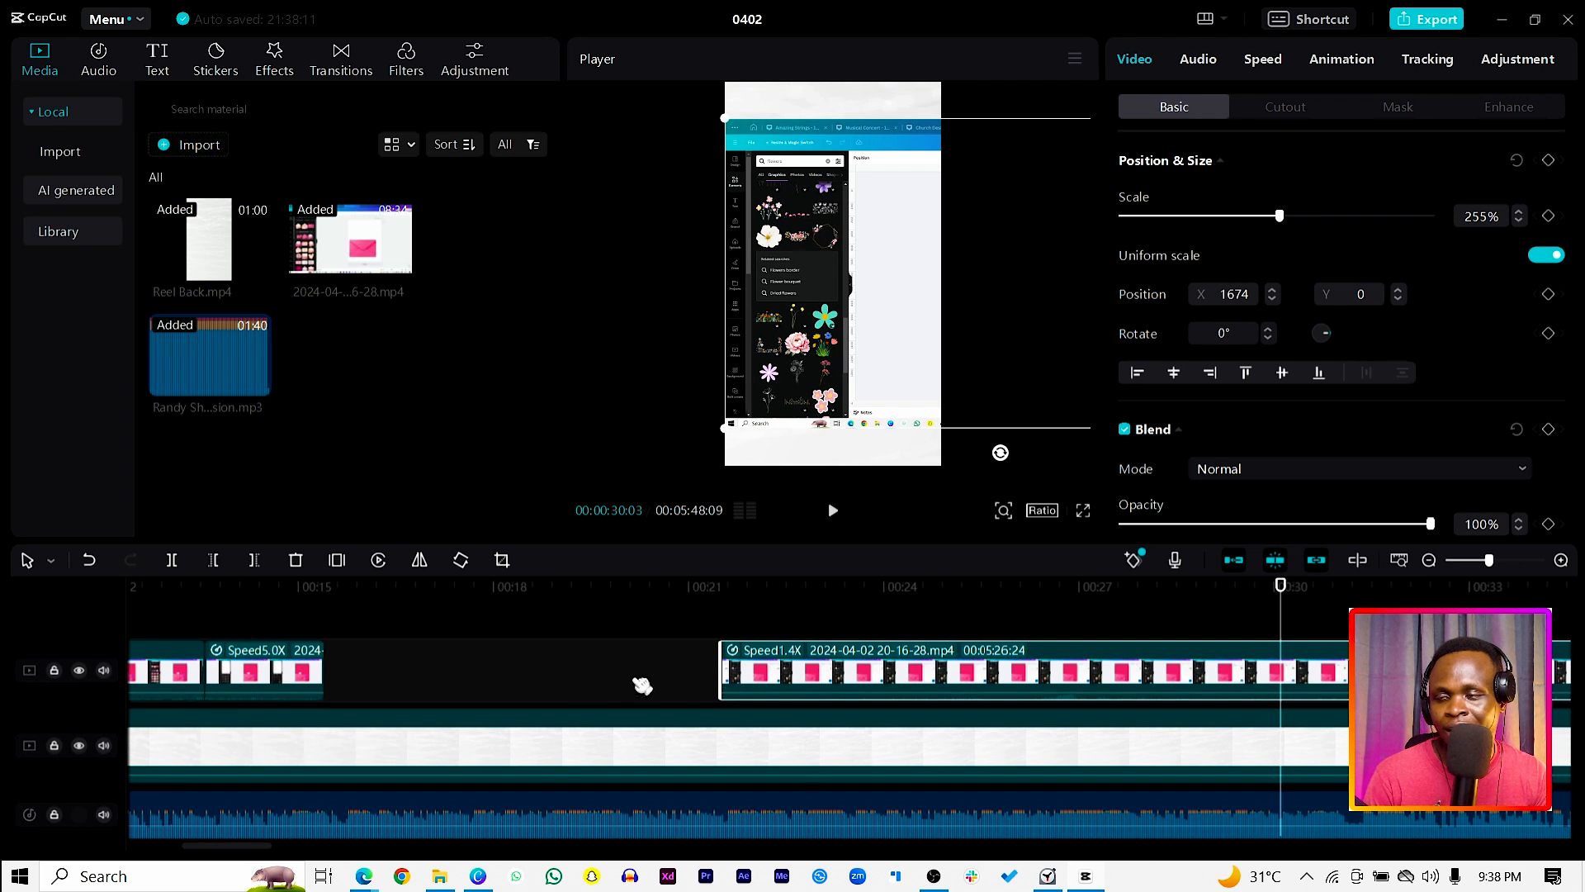
{"action": "left_click", "coordinate": [1287, 567]}
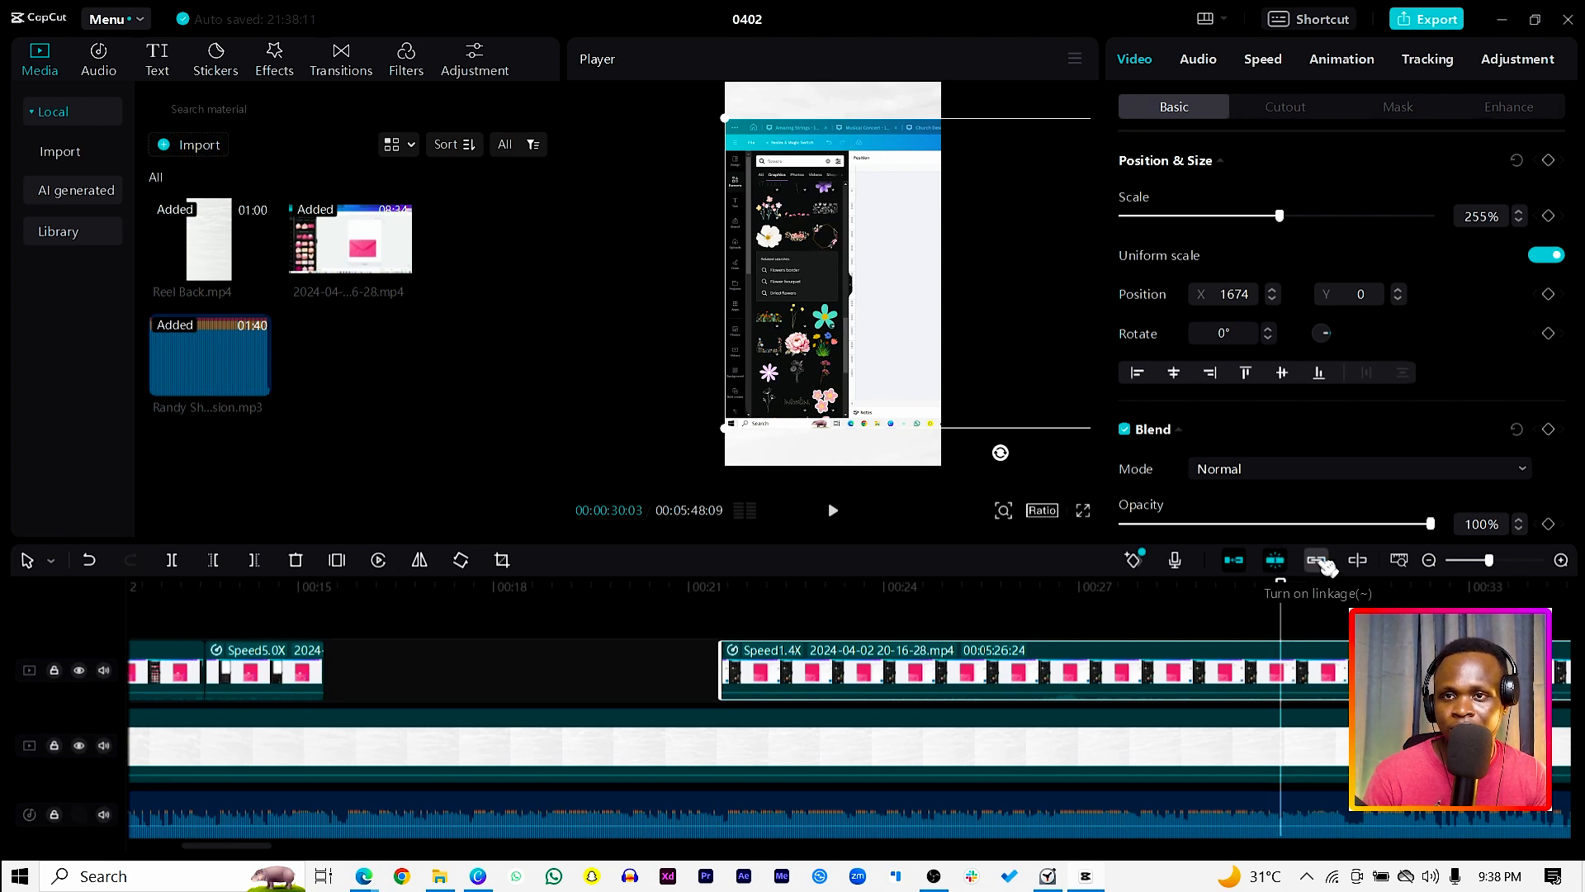
{"action": "left_click", "coordinate": [1321, 562]}
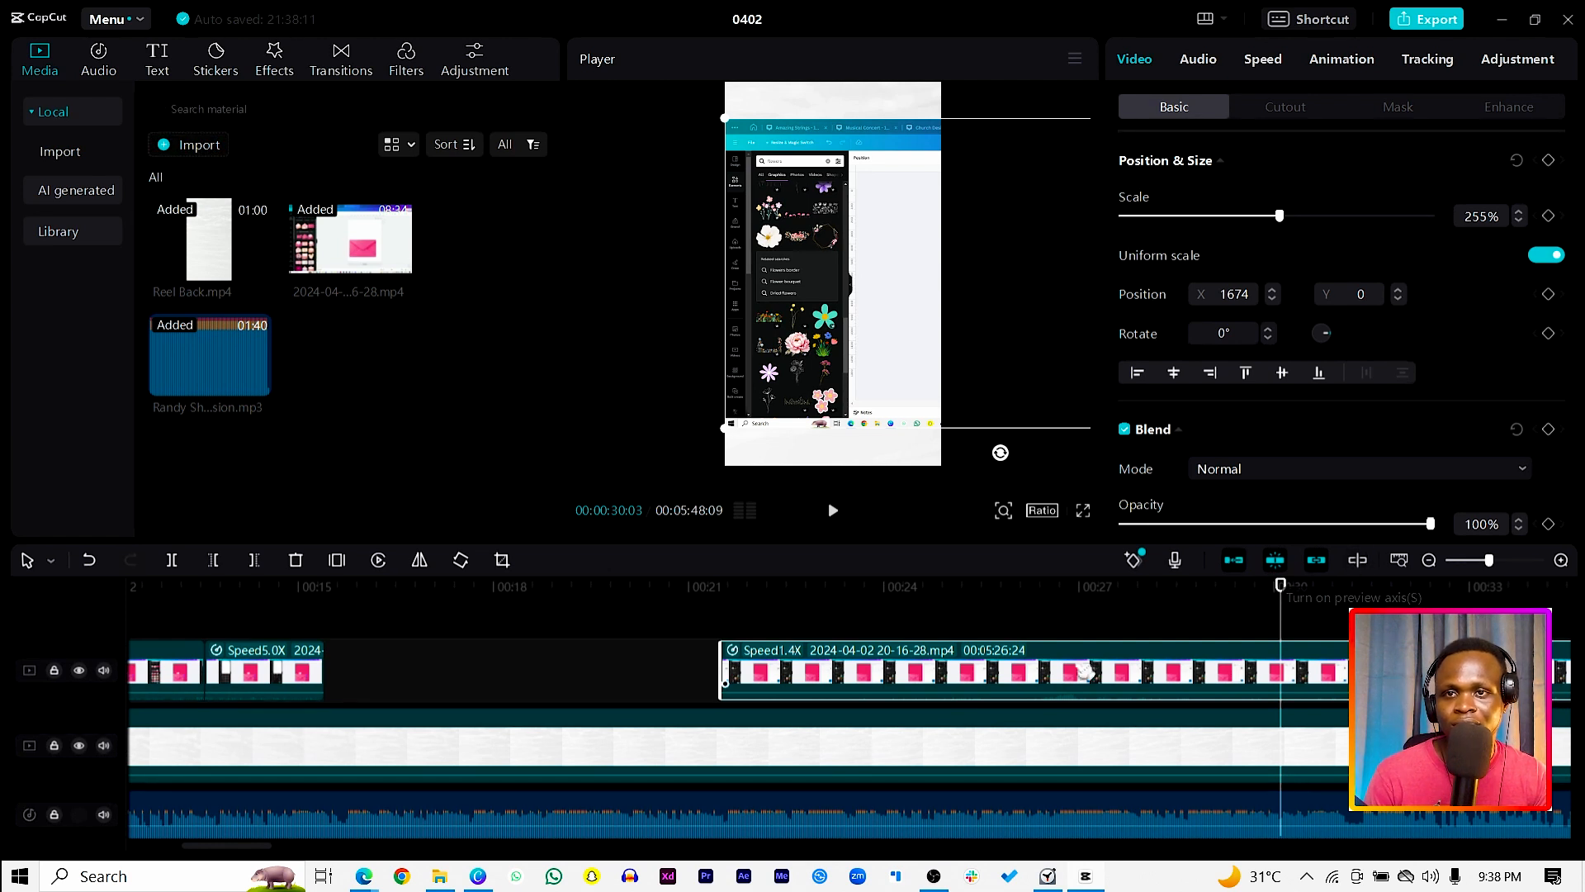
Step: Move the remaining recording clip to just after the 5.0x segment, and set the playhead to 00:00:16:08
{"action": "left_click_drag", "start_coordinate": [930, 668], "coordinate": [542, 667]}
{"action": "left_click_drag", "start_coordinate": [1285, 585], "coordinate": [395, 661]}
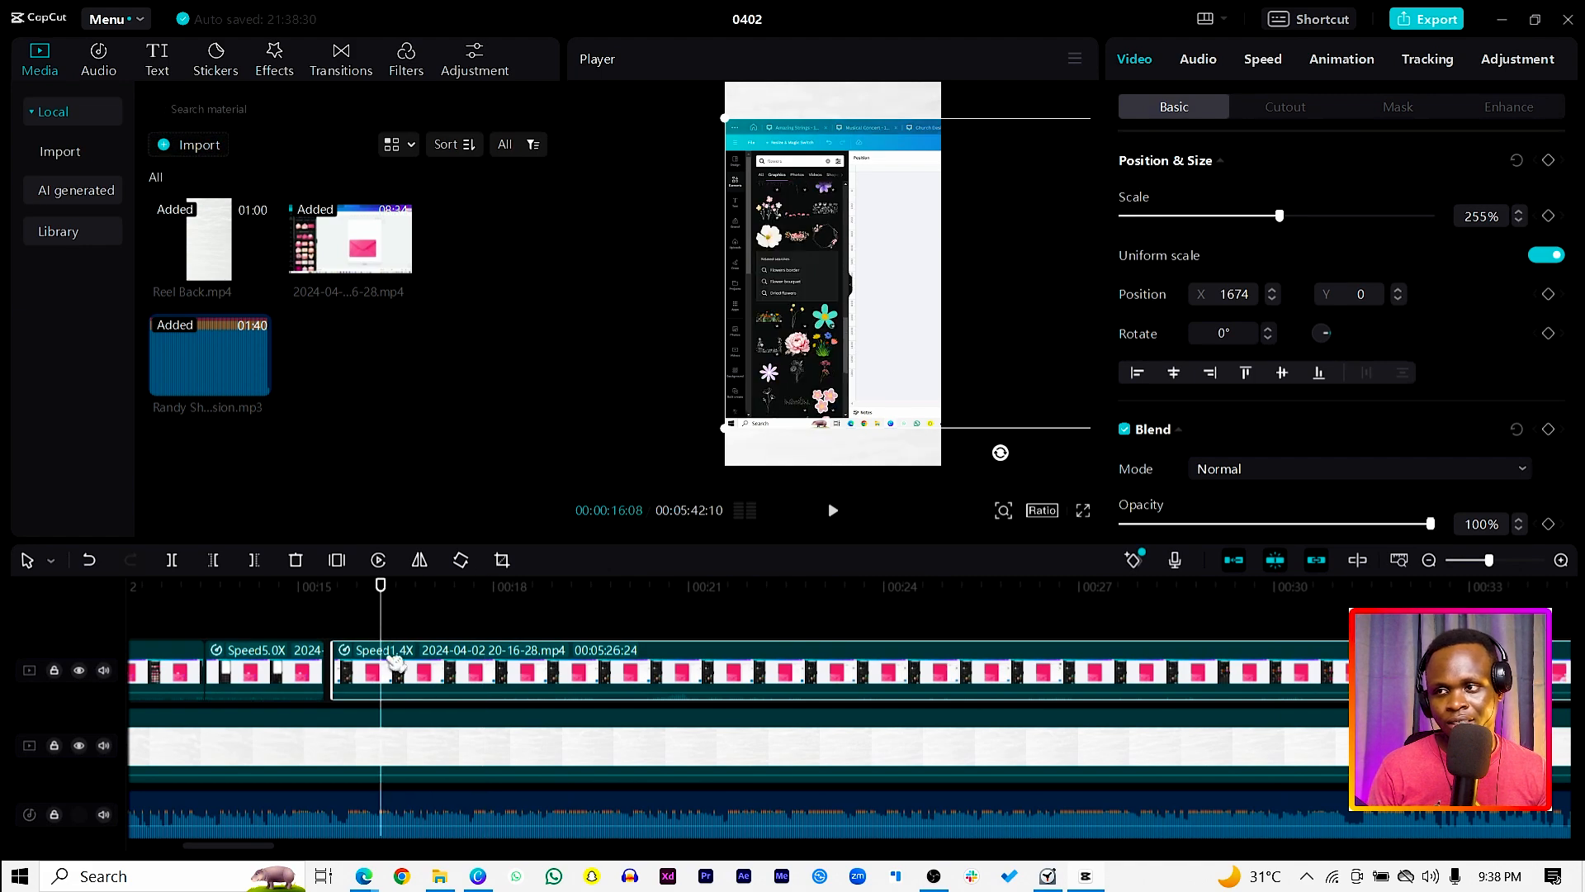